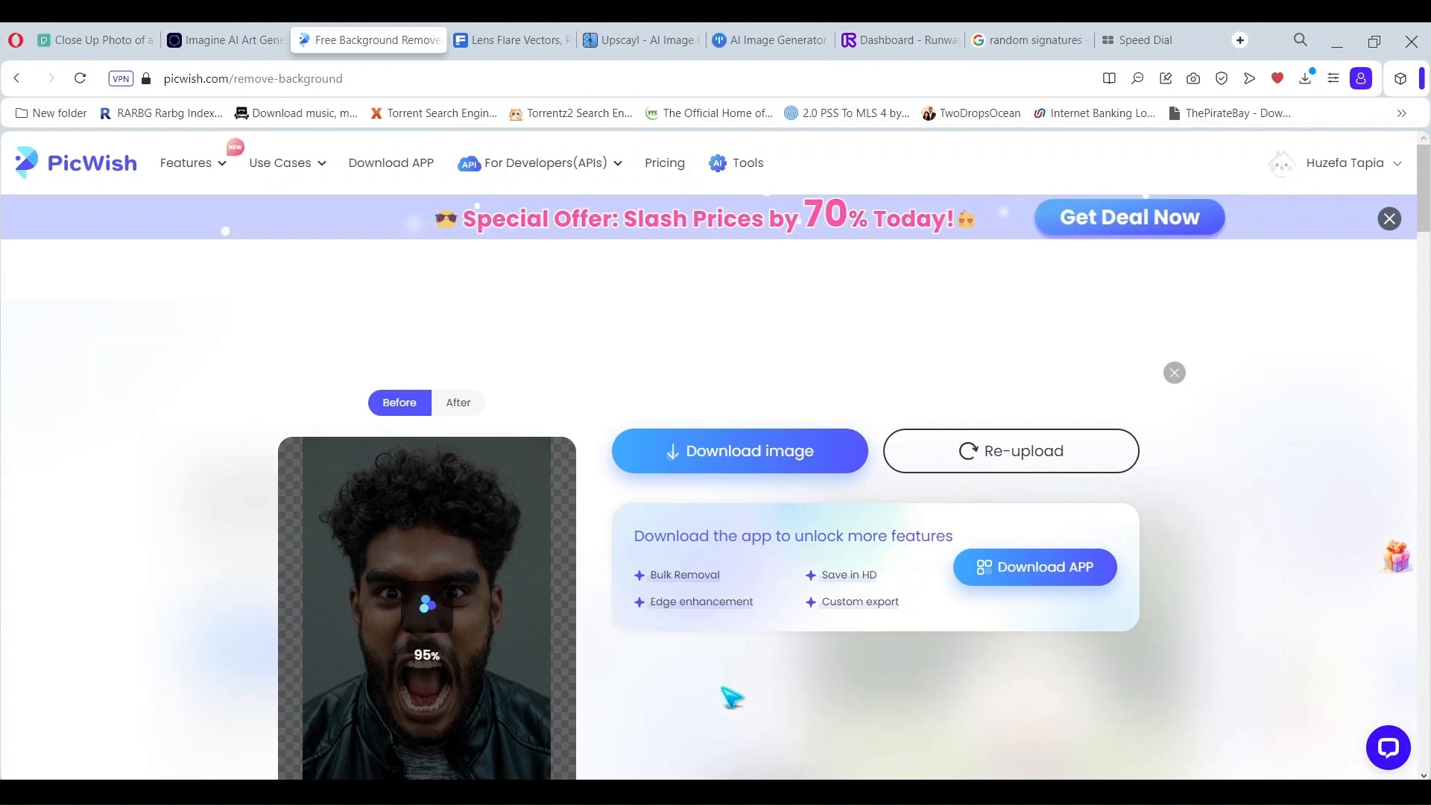
Step: Download the free-resolution version of the background-removed portrait
{"action": "scroll", "coordinate": [732, 698], "scroll_direction": "down", "scroll_amount": 1}
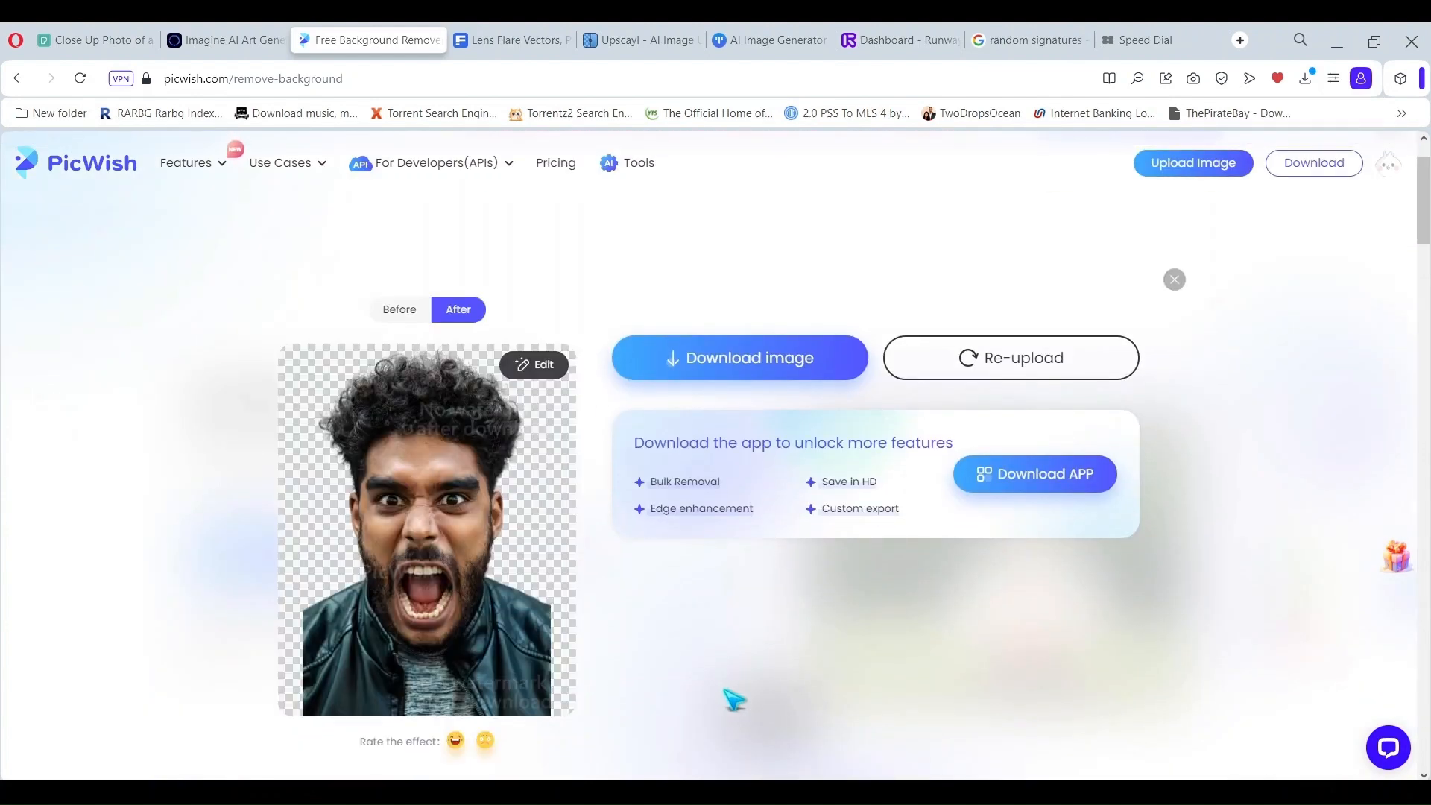
{"action": "mouse_move", "coordinate": [757, 373]}
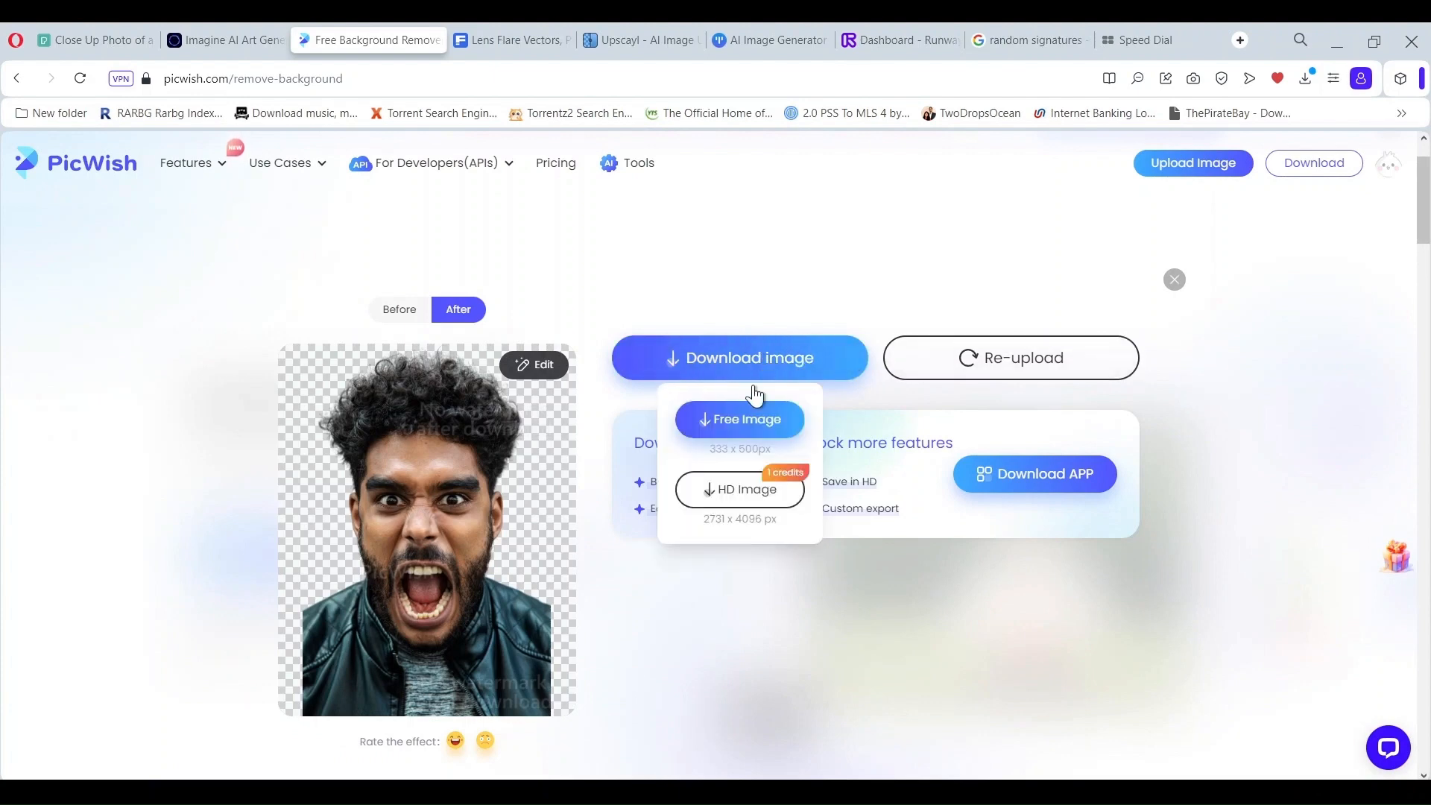
{"action": "left_click", "coordinate": [756, 427]}
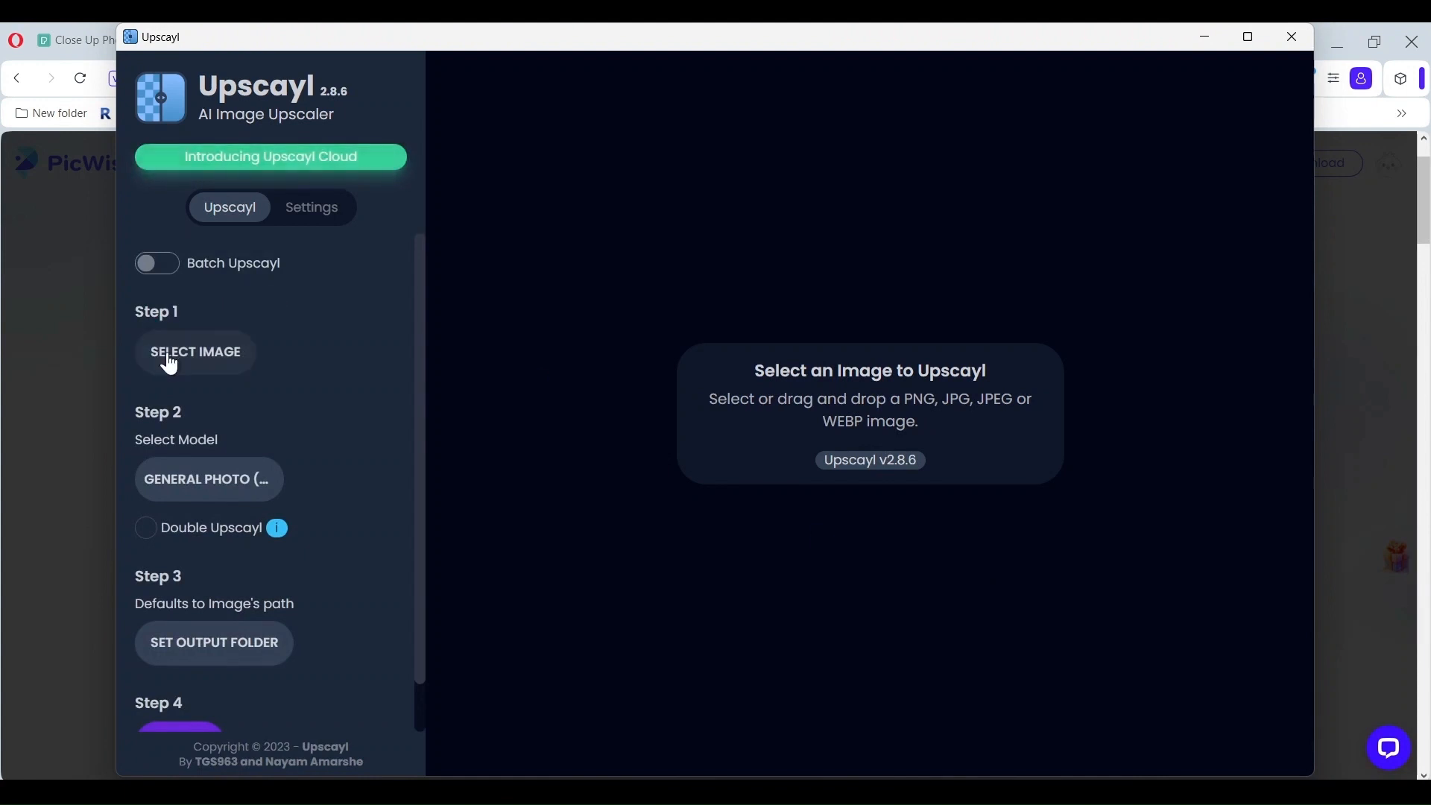
Step: Switch to Upscayl and load the background-removed portrait from the Downloads folder
{"action": "left_click", "coordinate": [165, 353]}
{"action": "left_click", "coordinate": [224, 246]}
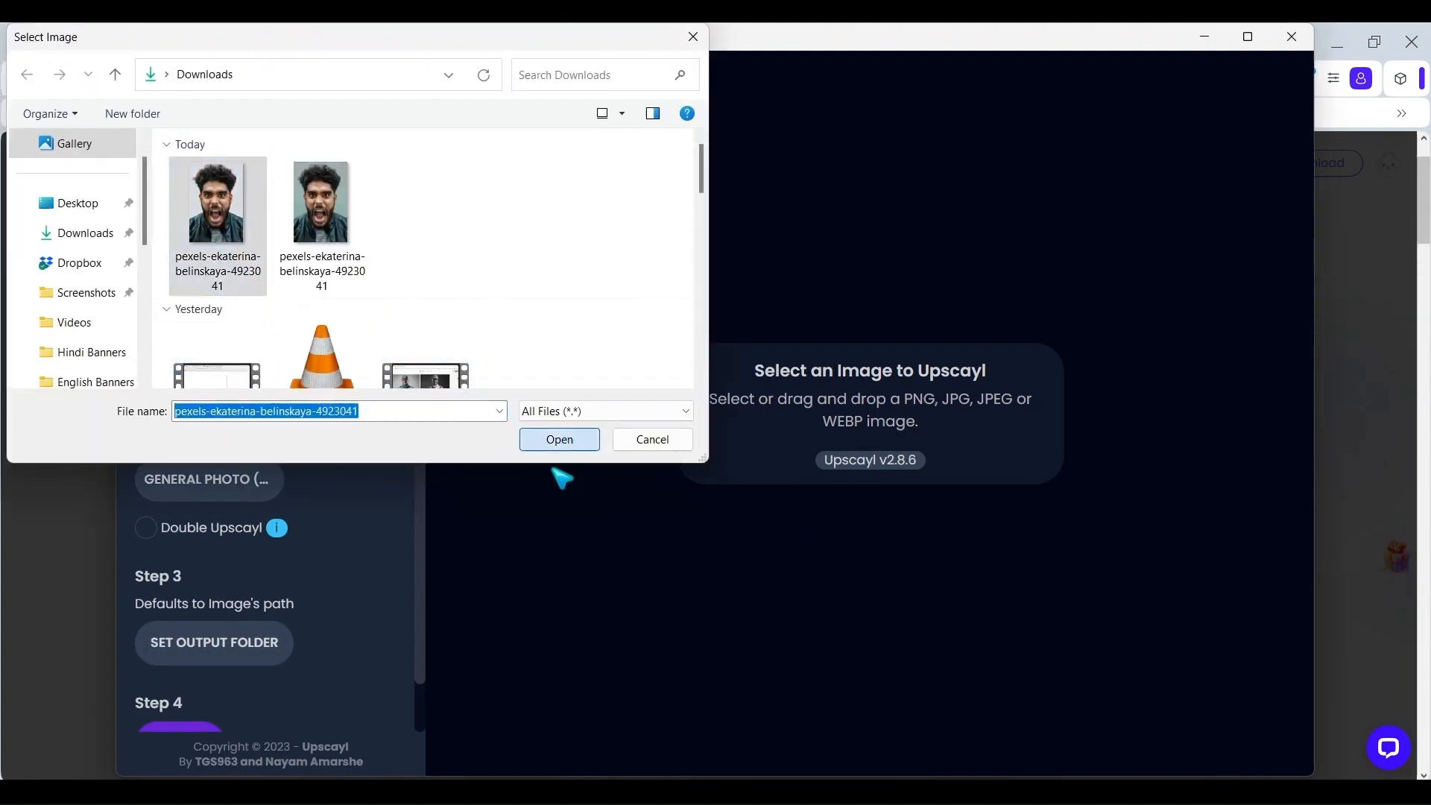
{"action": "left_click", "coordinate": [558, 438]}
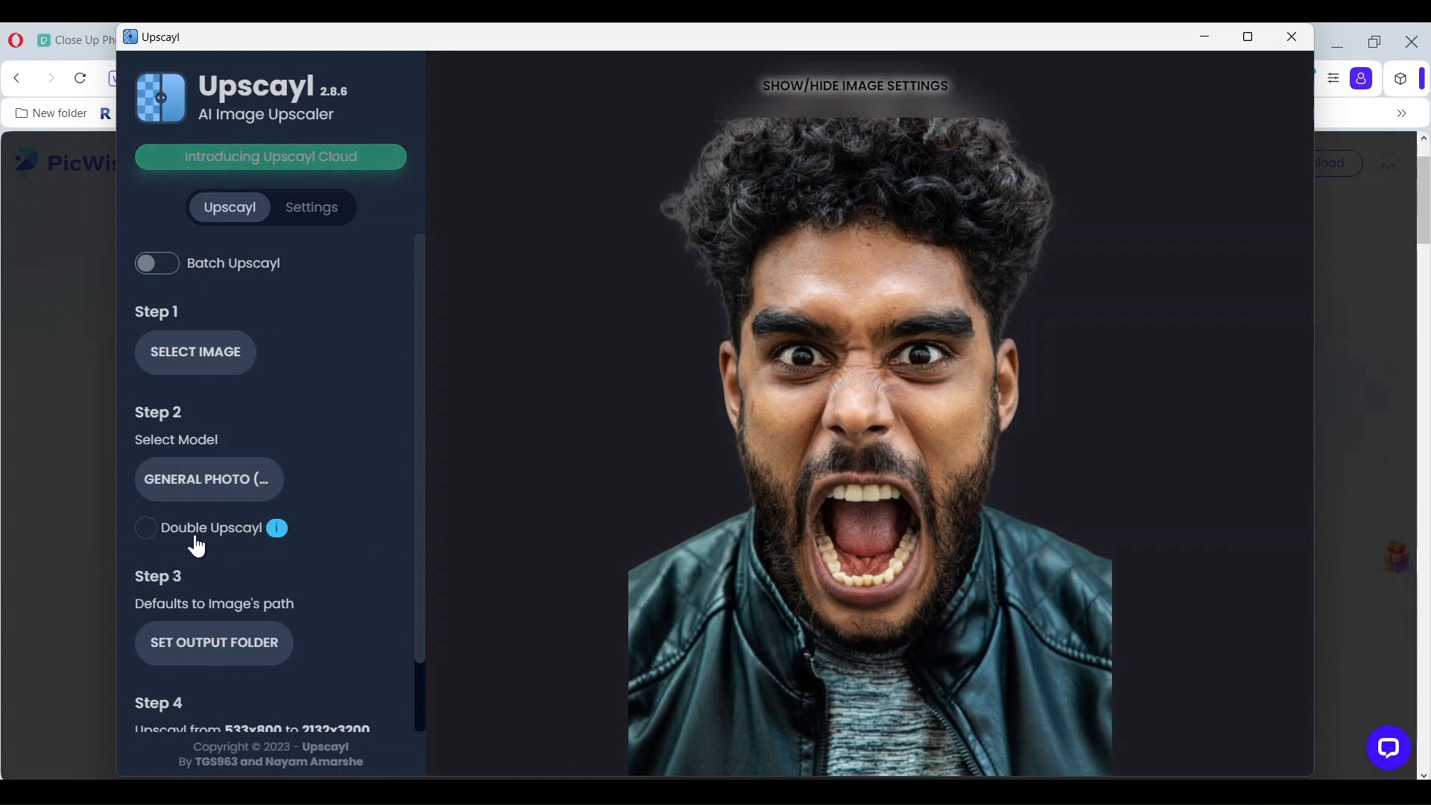
{"action": "left_click", "coordinate": [152, 535]}
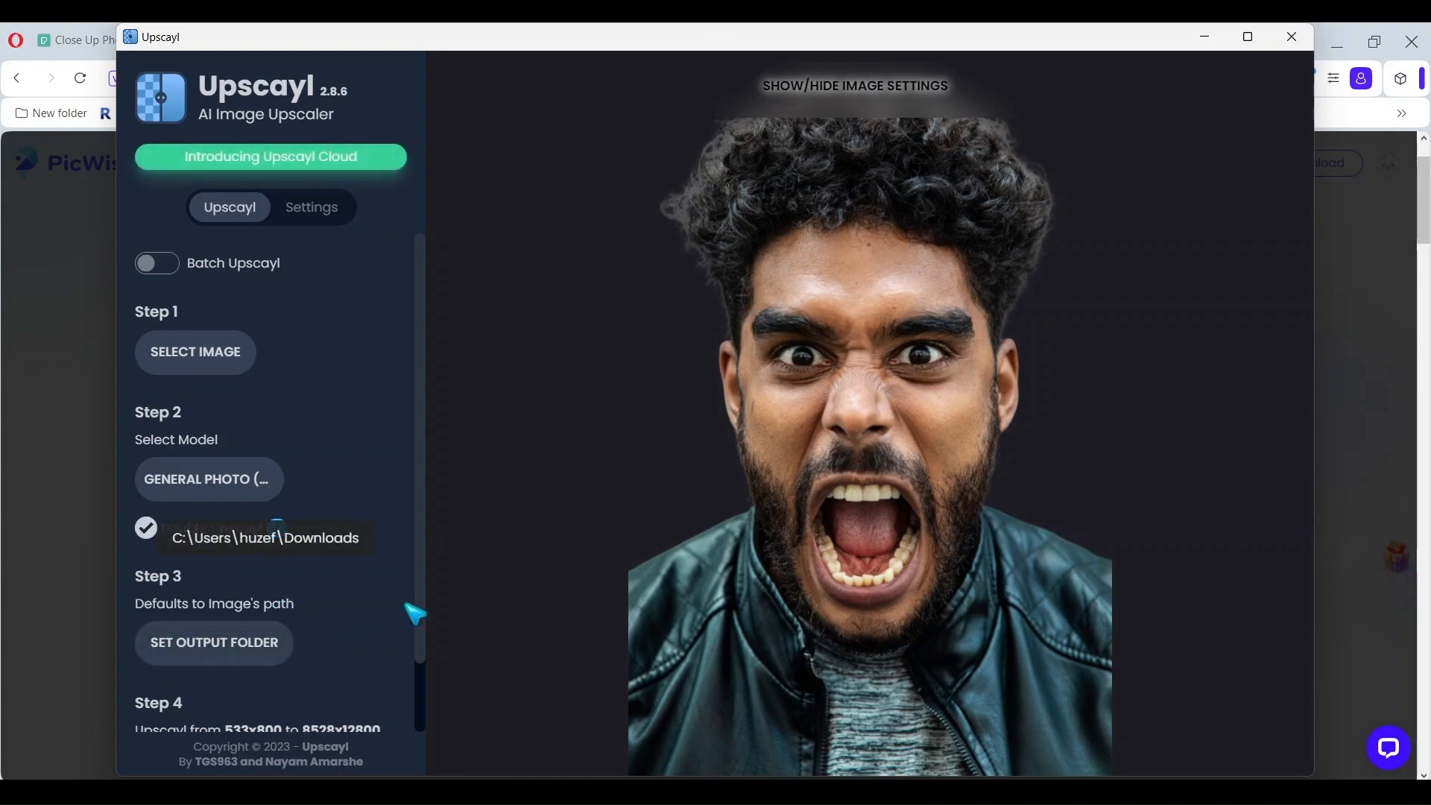
{"action": "left_click_drag", "start_coordinate": [422, 651], "coordinate": [424, 732]}
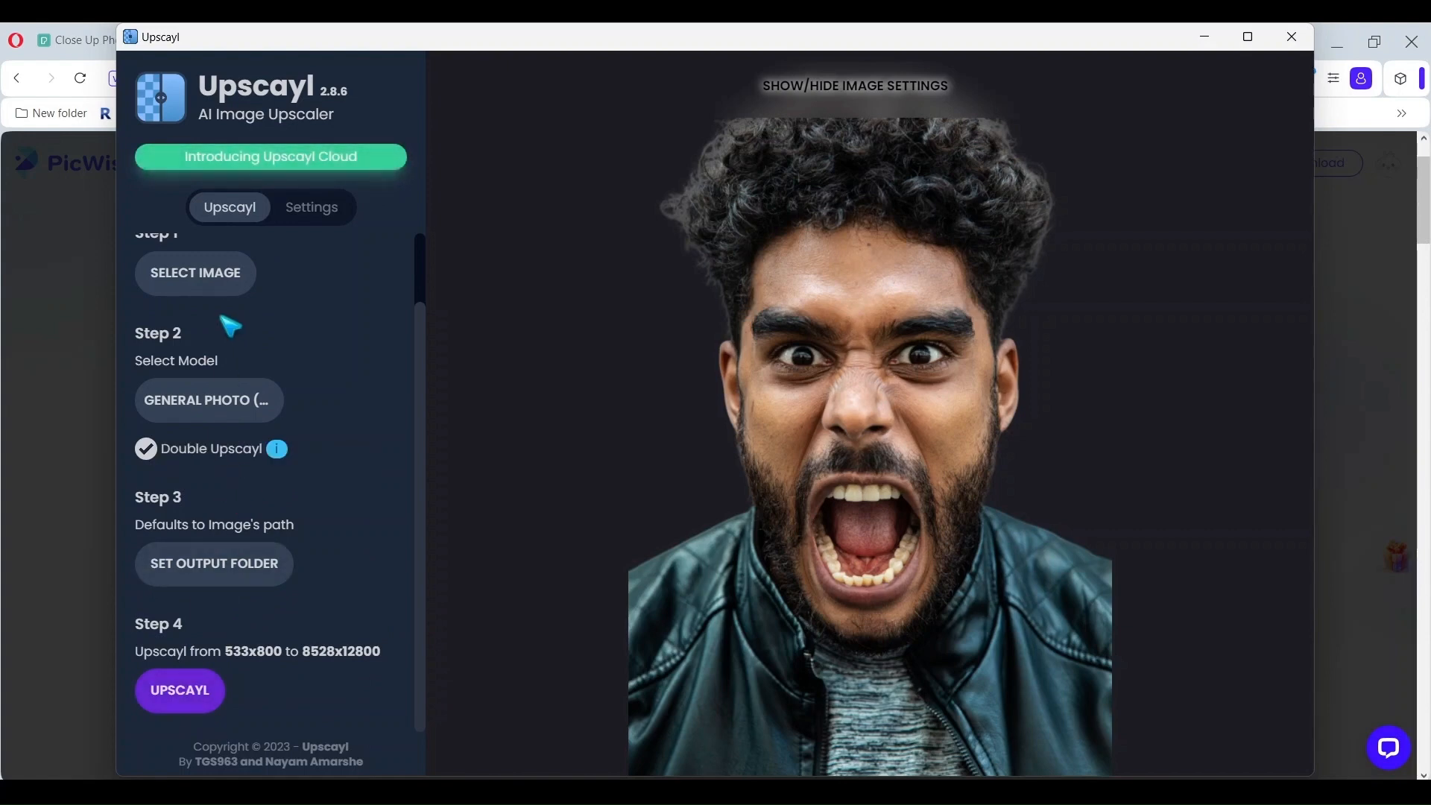
{"action": "left_click", "coordinate": [148, 450]}
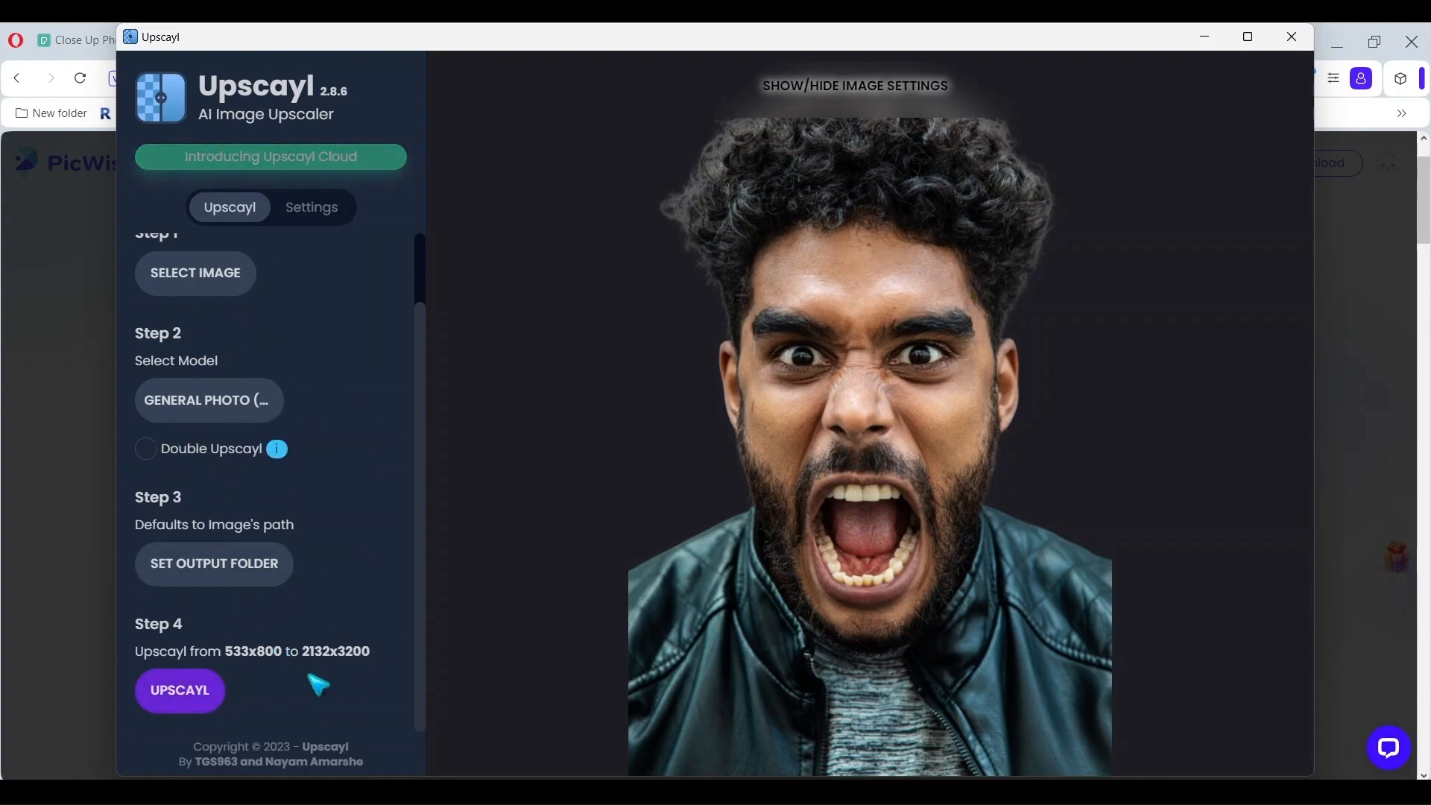
{"action": "left_click", "coordinate": [147, 452]}
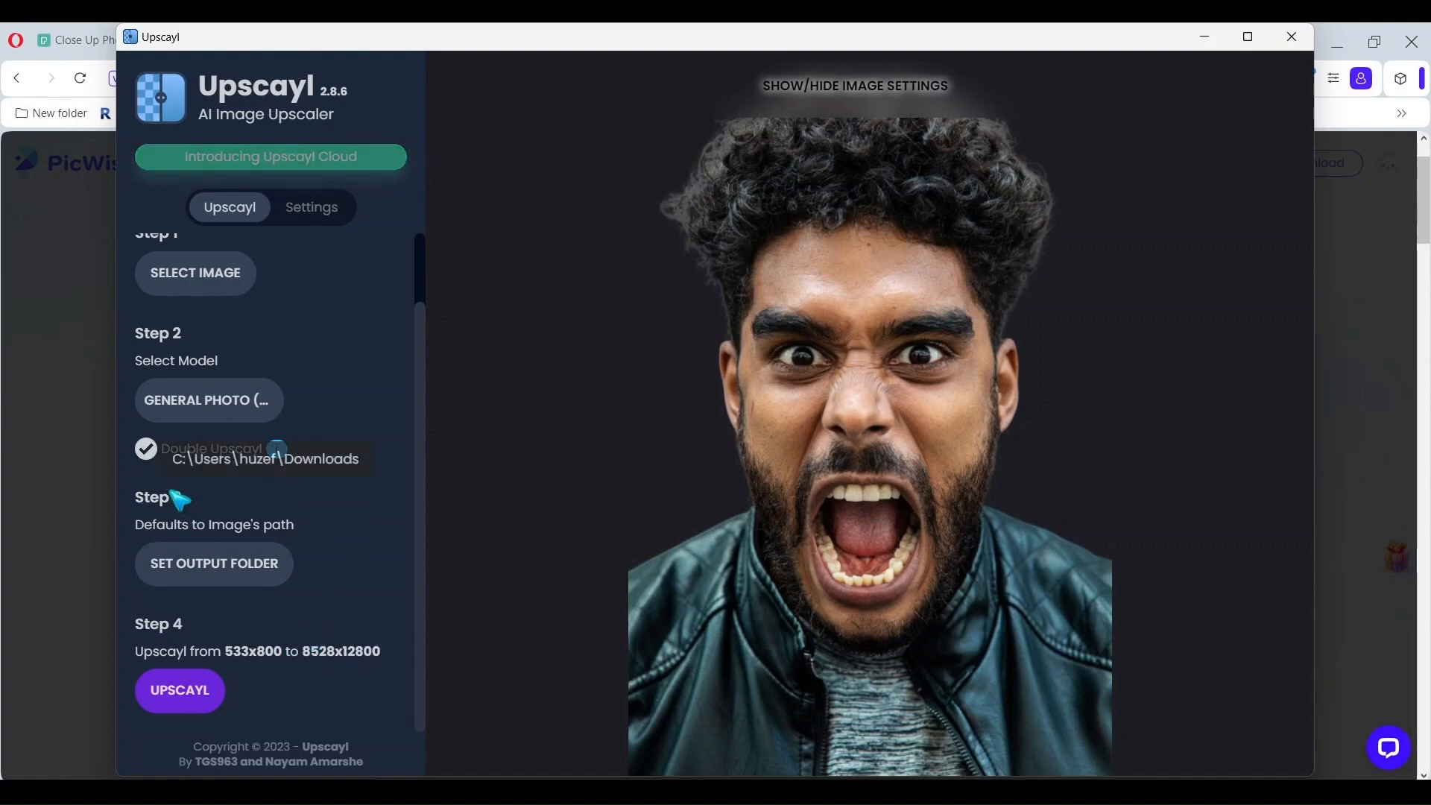
{"action": "left_click", "coordinate": [148, 455]}
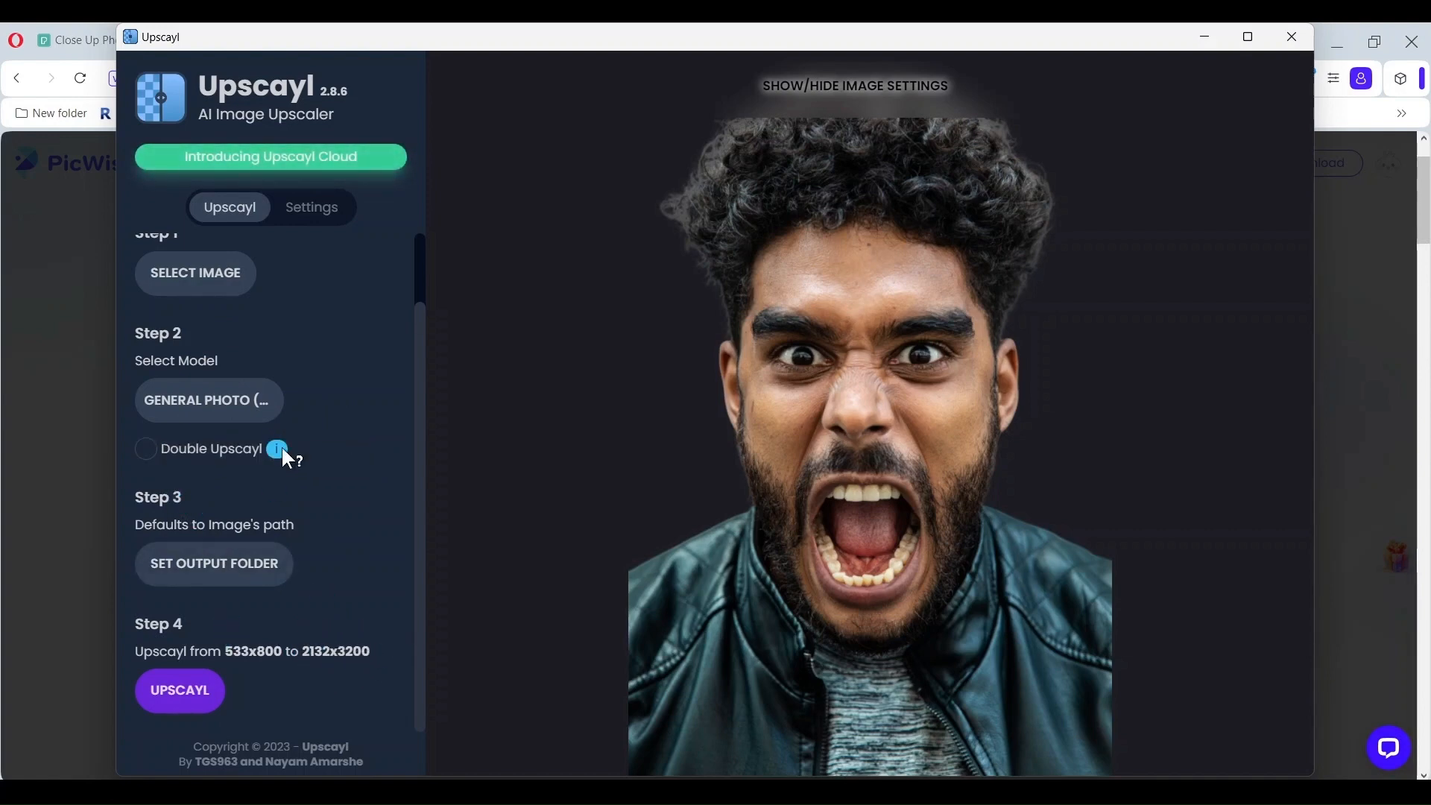
{"action": "mouse_move", "coordinate": [280, 450]}
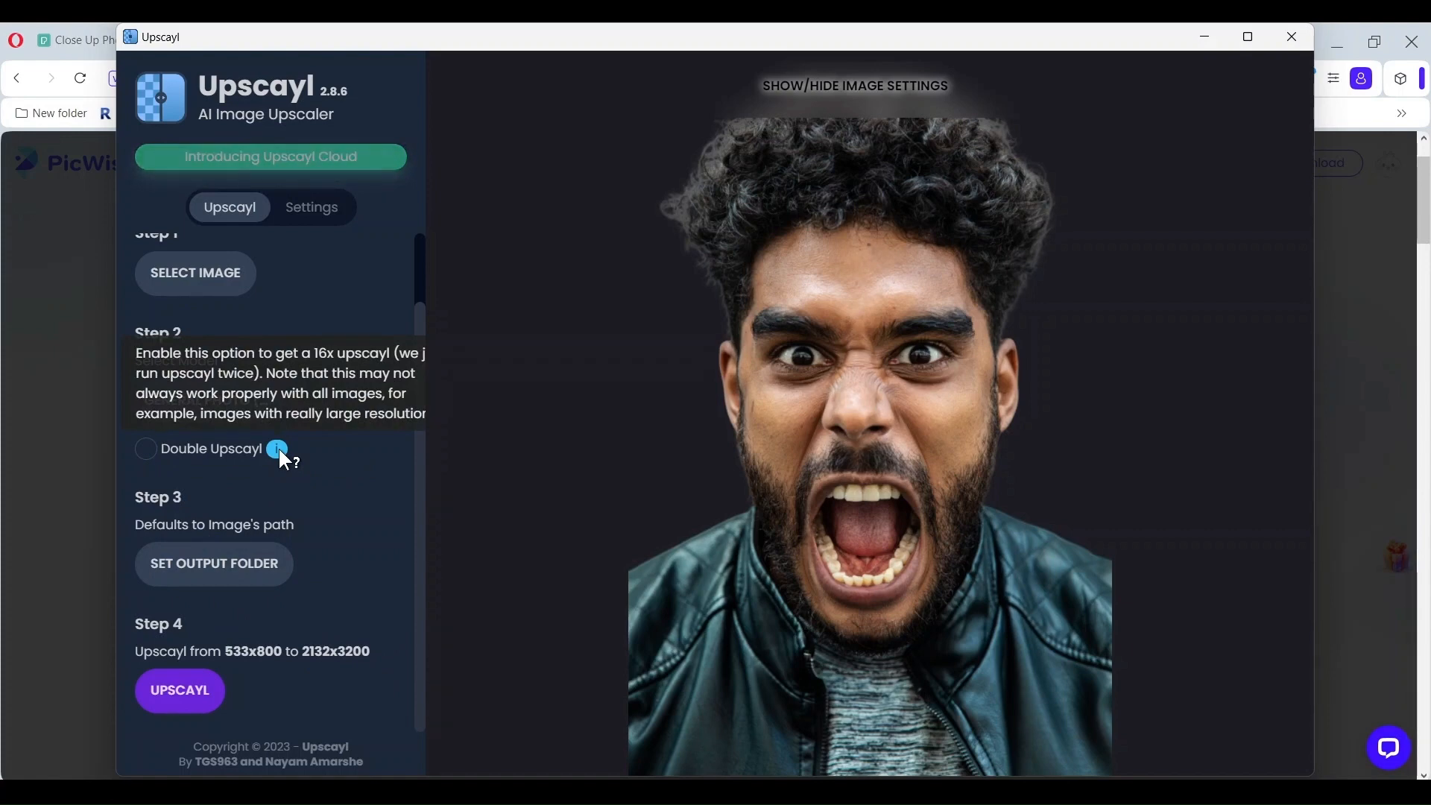
Step: Upscale the portrait from 533x800 to 2132x3200 with the General Photo model, and close Upscayl
{"action": "left_click", "coordinate": [177, 708]}
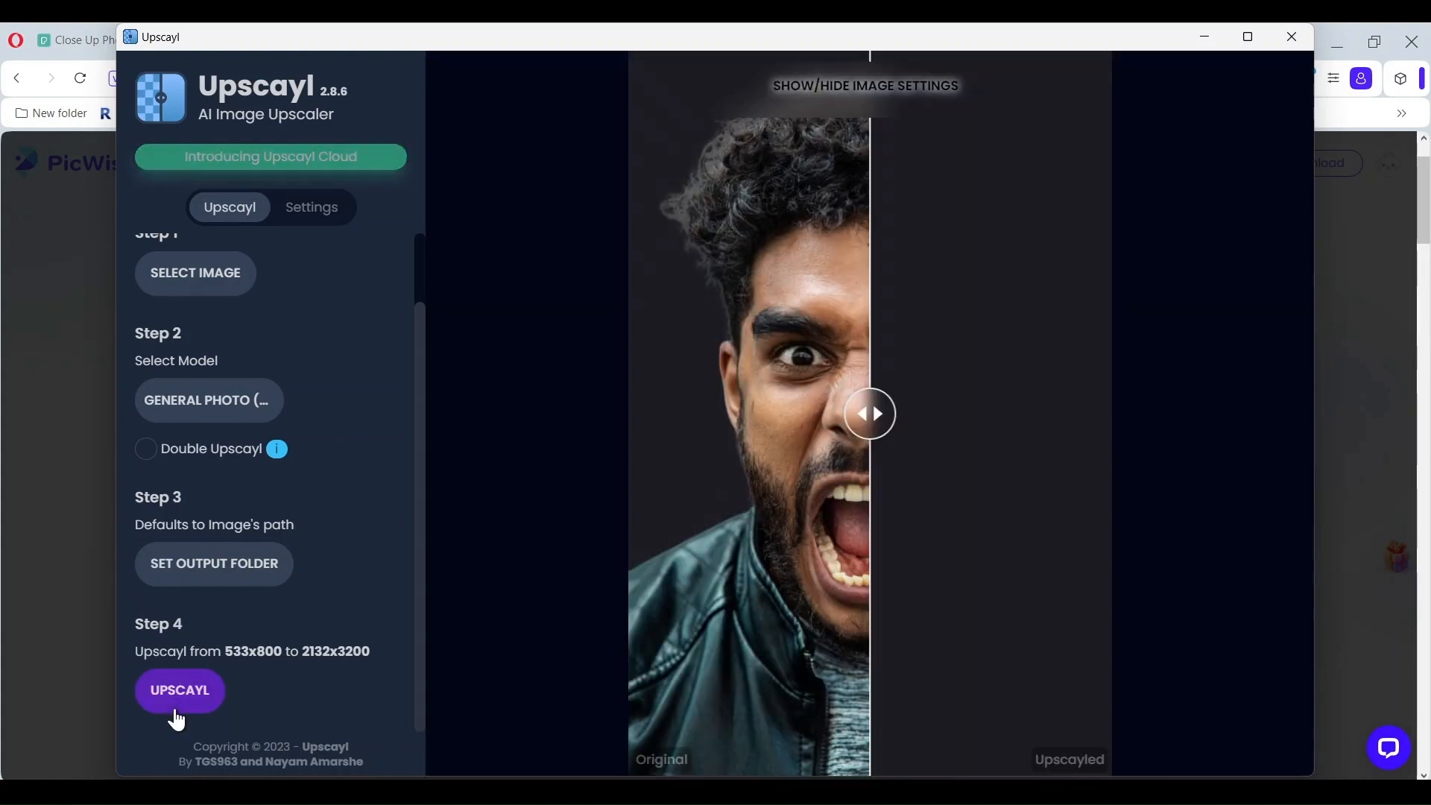
{"action": "left_click", "coordinate": [1292, 37]}
Step: Bring the upscaled cutout portrait from the Downloads folder into the CorelDRAW drawing and centre it on the page
{"action": "left_click", "coordinate": [664, 709]}
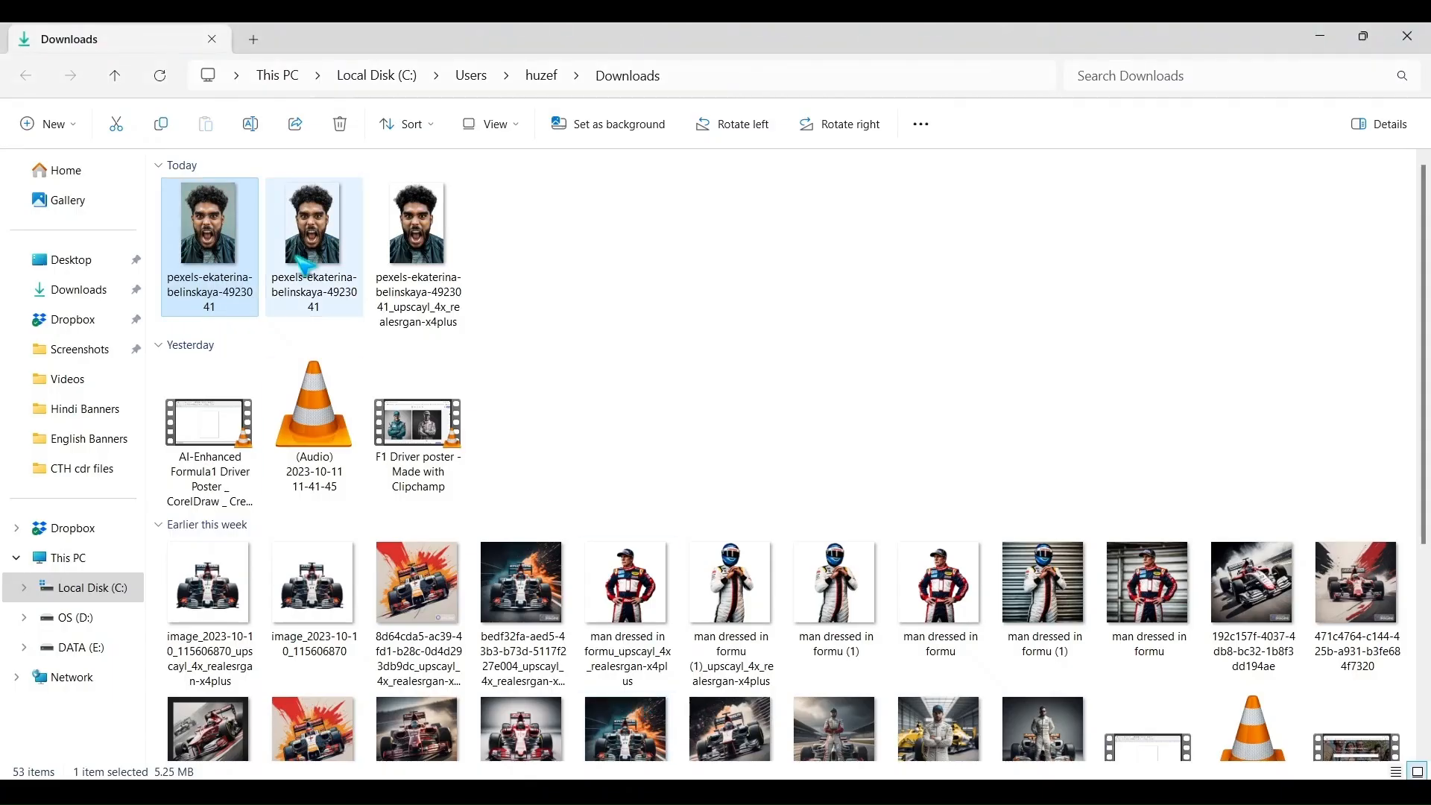
{"action": "left_click", "coordinate": [307, 257]}
{"action": "left_click_drag", "start_coordinate": [415, 281], "coordinate": [764, 481]}
{"action": "key", "text": "p"}
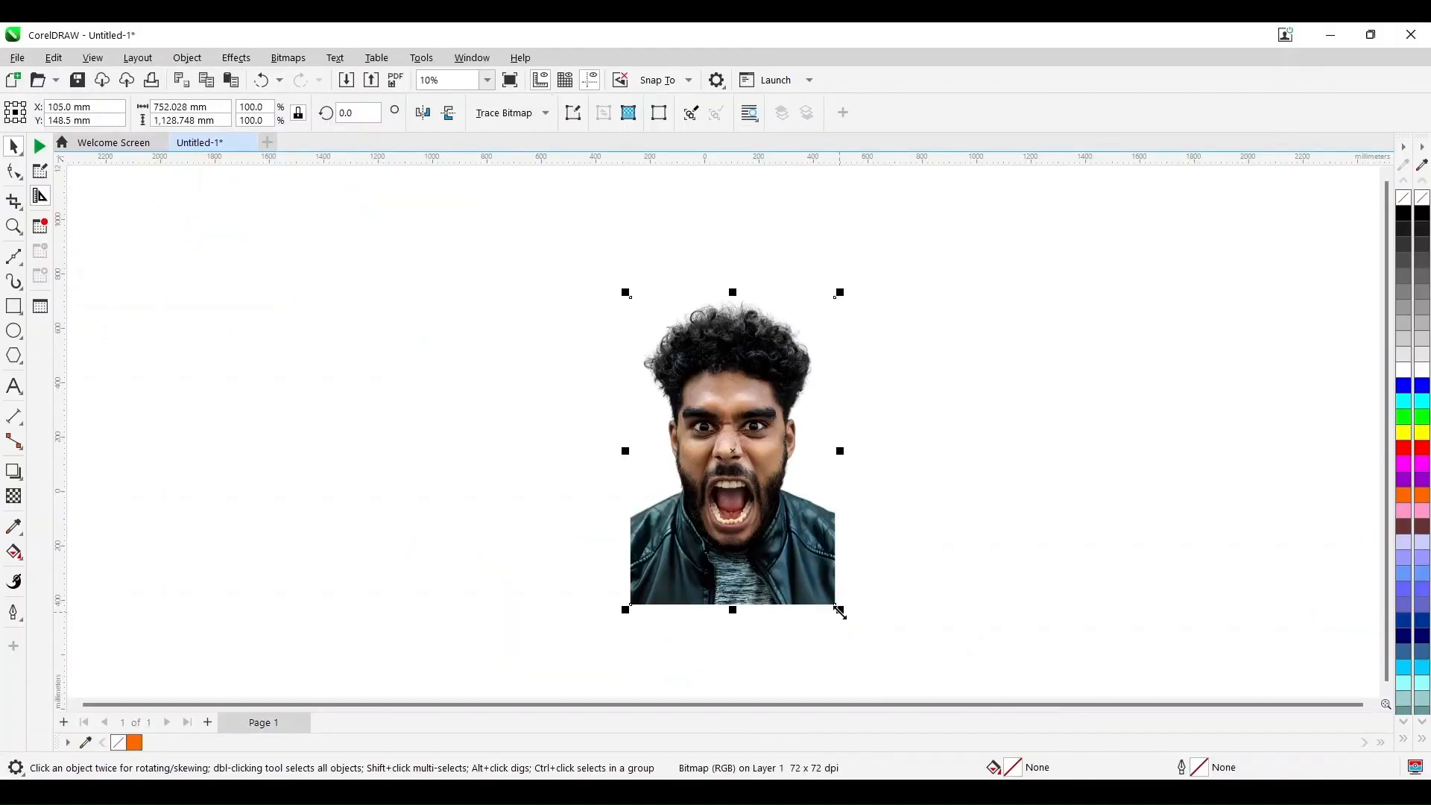
Step: Scale the portrait to 25%, about 188 by 282 mm, so it fits the A4 page
{"action": "left_click_drag", "start_coordinate": [840, 611], "coordinate": [758, 563]}
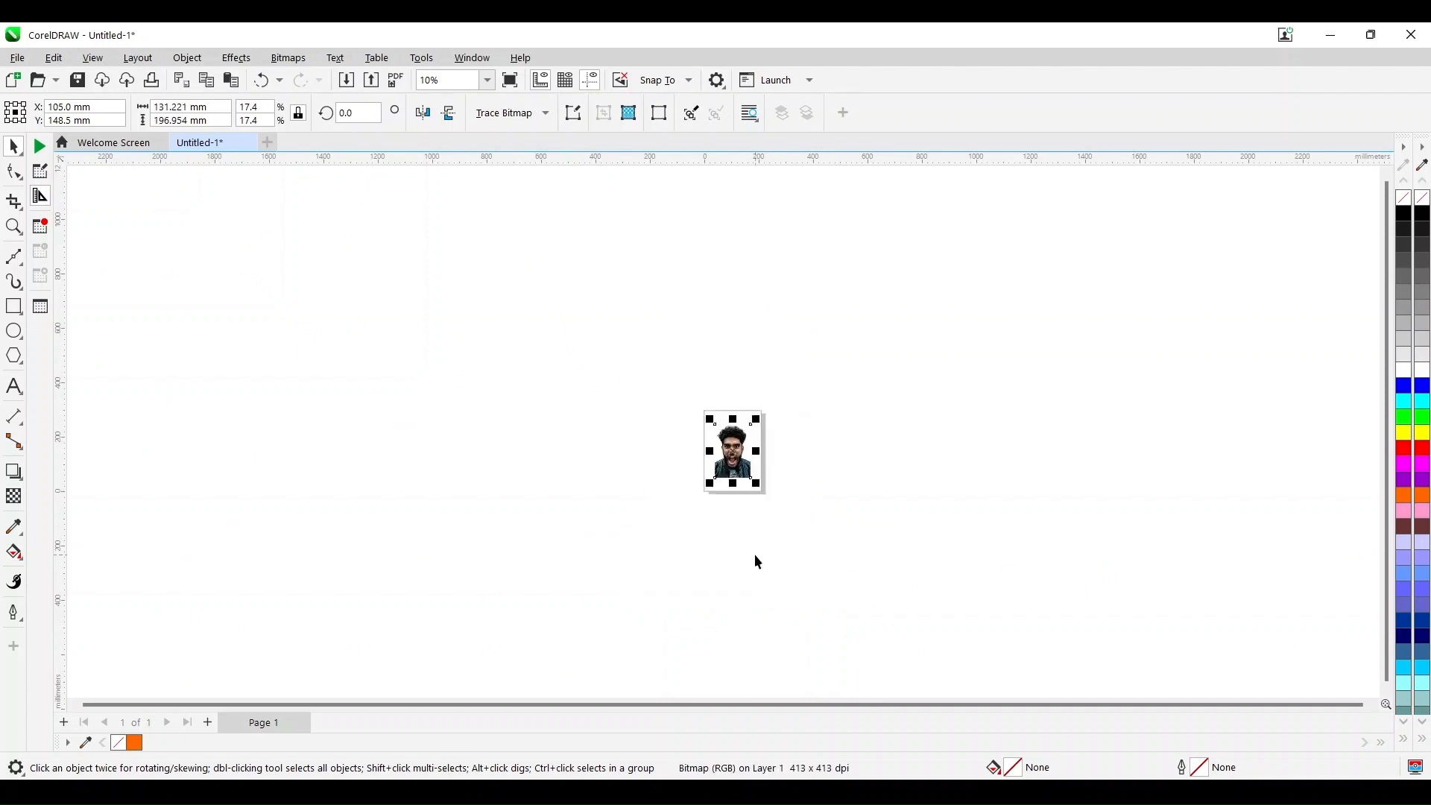
{"action": "left_click", "coordinate": [699, 376]}
{"action": "left_click", "coordinate": [733, 446]}
{"action": "left_click_drag", "start_coordinate": [757, 419], "coordinate": [775, 403]}
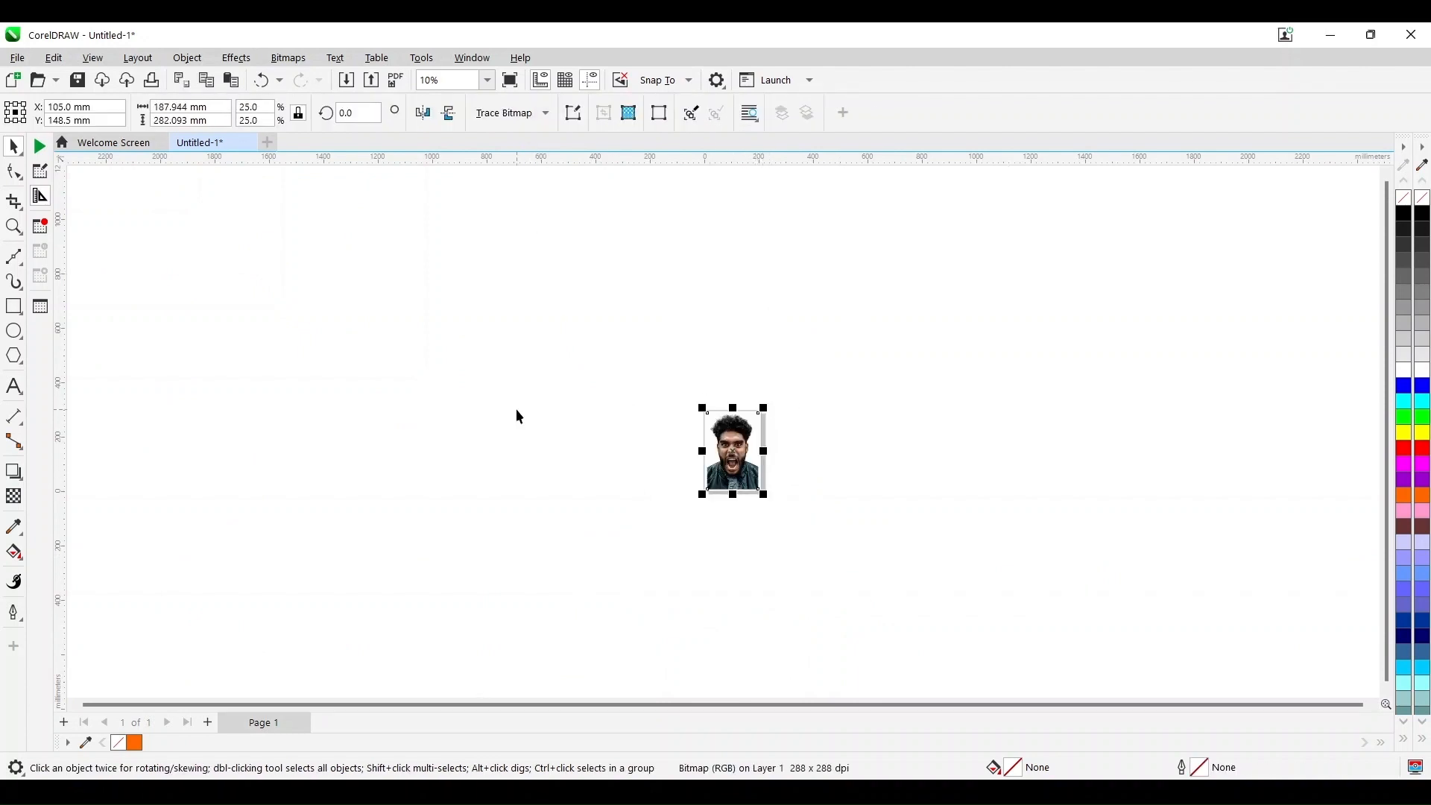
{"action": "left_click", "coordinate": [488, 80]}
{"action": "left_click", "coordinate": [481, 133]}
{"action": "left_click", "coordinate": [450, 396]}
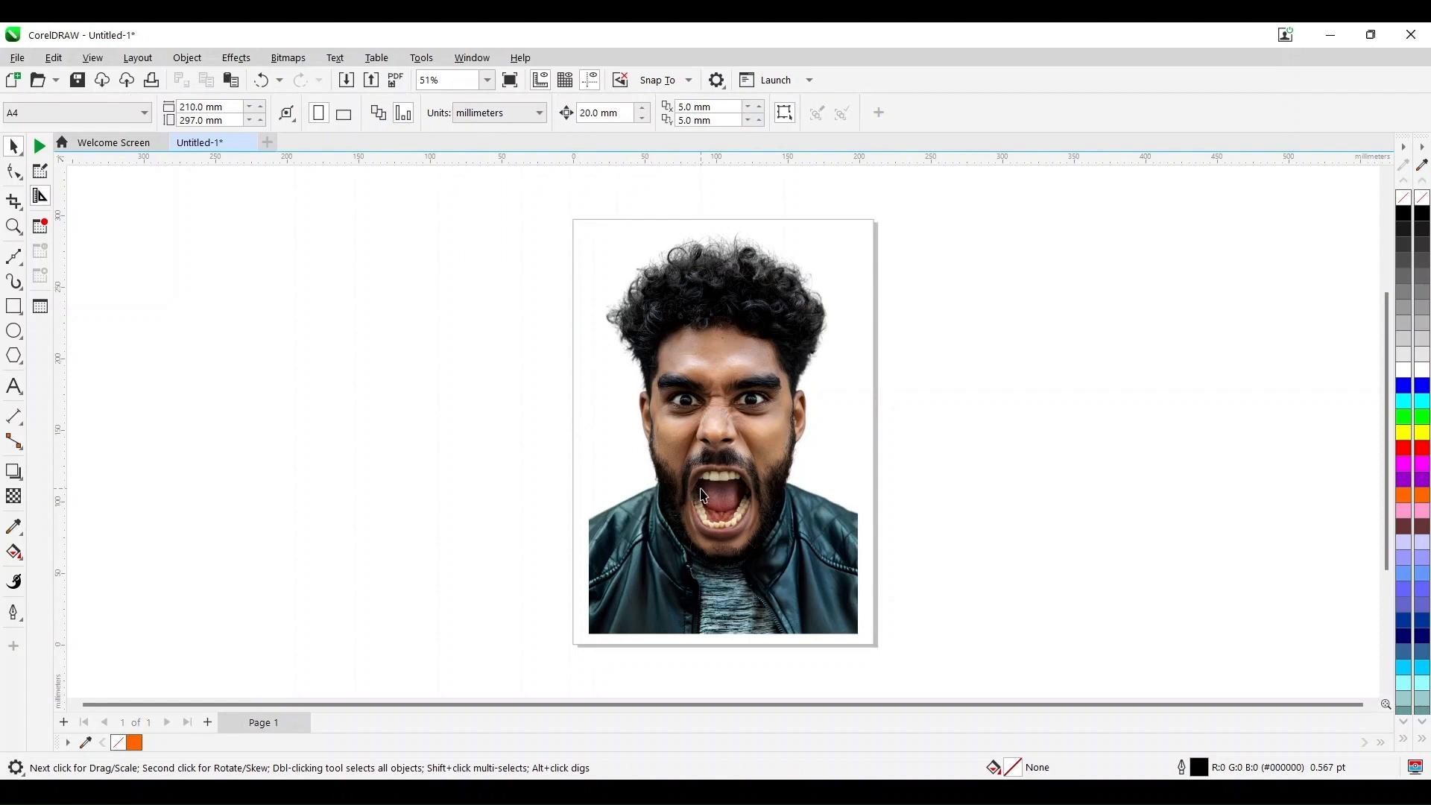
Step: Open the portrait for bitmap editing in Corel PHOTO-PAINT
{"action": "left_click", "coordinate": [702, 489]}
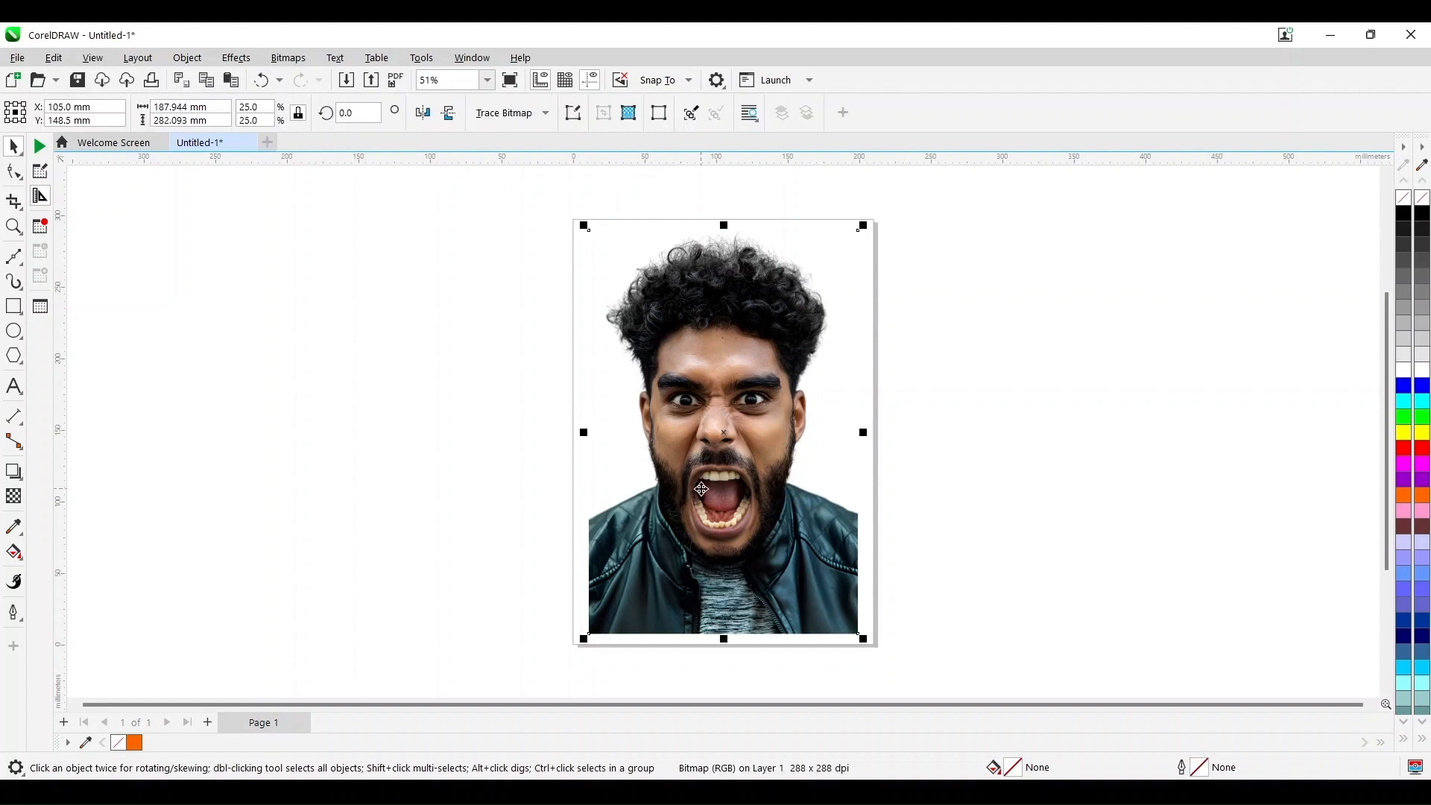
{"action": "left_click", "coordinate": [575, 119]}
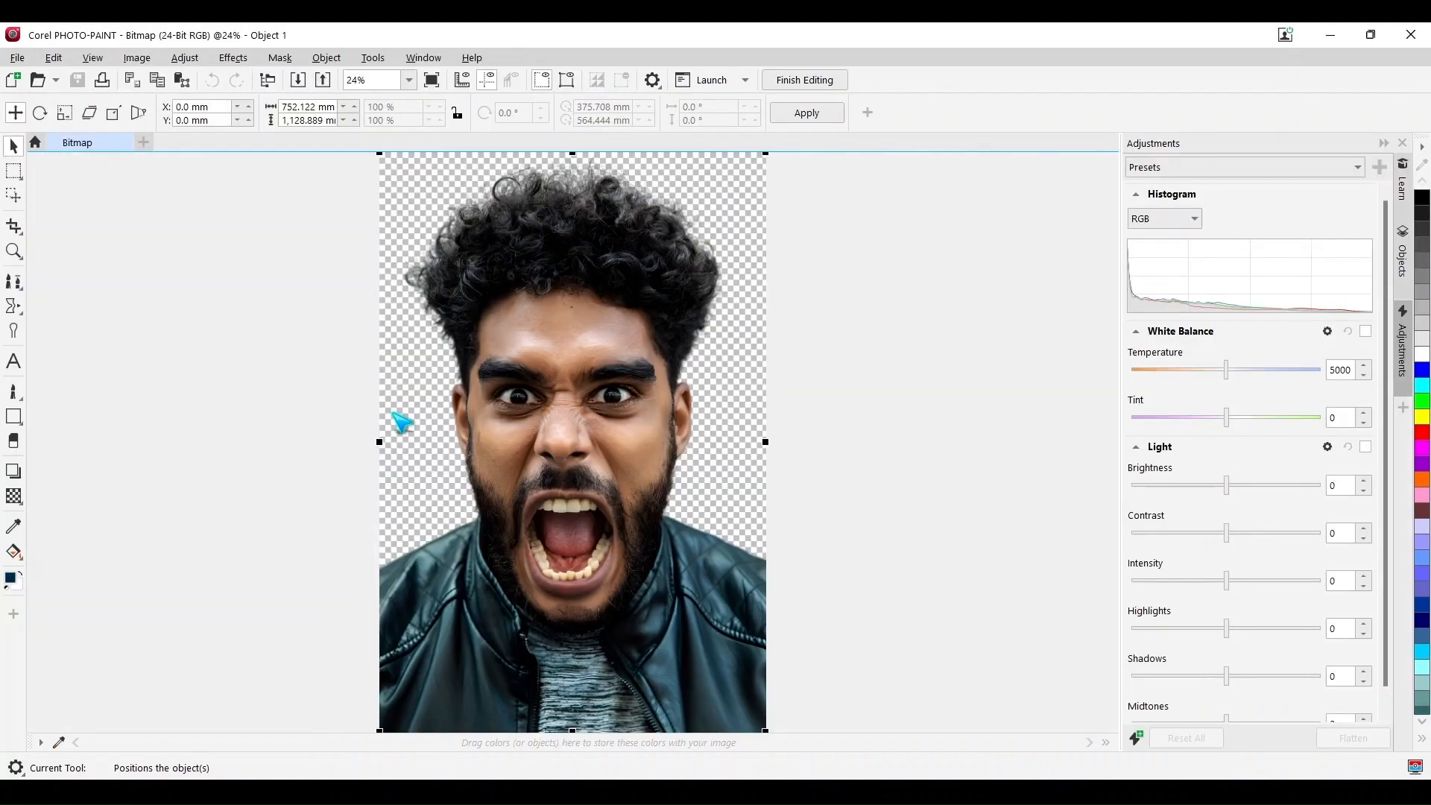
{"action": "scroll", "coordinate": [533, 485], "scroll_direction": "up", "scroll_amount": 2}
{"action": "scroll", "coordinate": [526, 484], "scroll_direction": "down", "scroll_amount": 1}
{"action": "scroll", "coordinate": [302, 344], "scroll_direction": "up", "scroll_amount": 2}
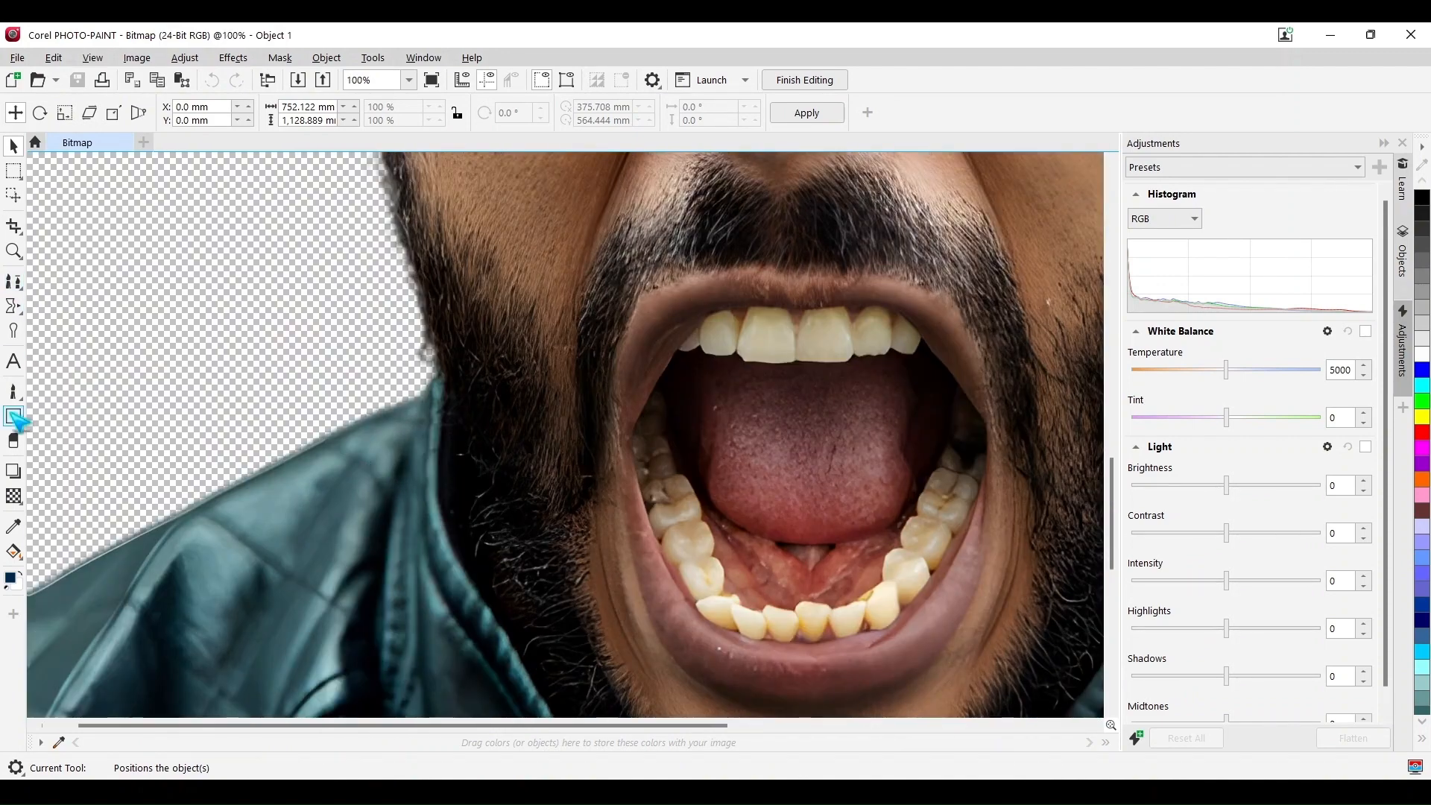
Step: Erase a strip of the jacket collar beside the beard with the Eraser at 0 transparency
{"action": "left_click", "coordinate": [13, 440]}
{"action": "left_click_drag", "start_coordinate": [423, 395], "coordinate": [423, 451]}
{"action": "left_click_drag", "start_coordinate": [529, 118], "coordinate": [509, 117]}
{"action": "type", "text": "0"}
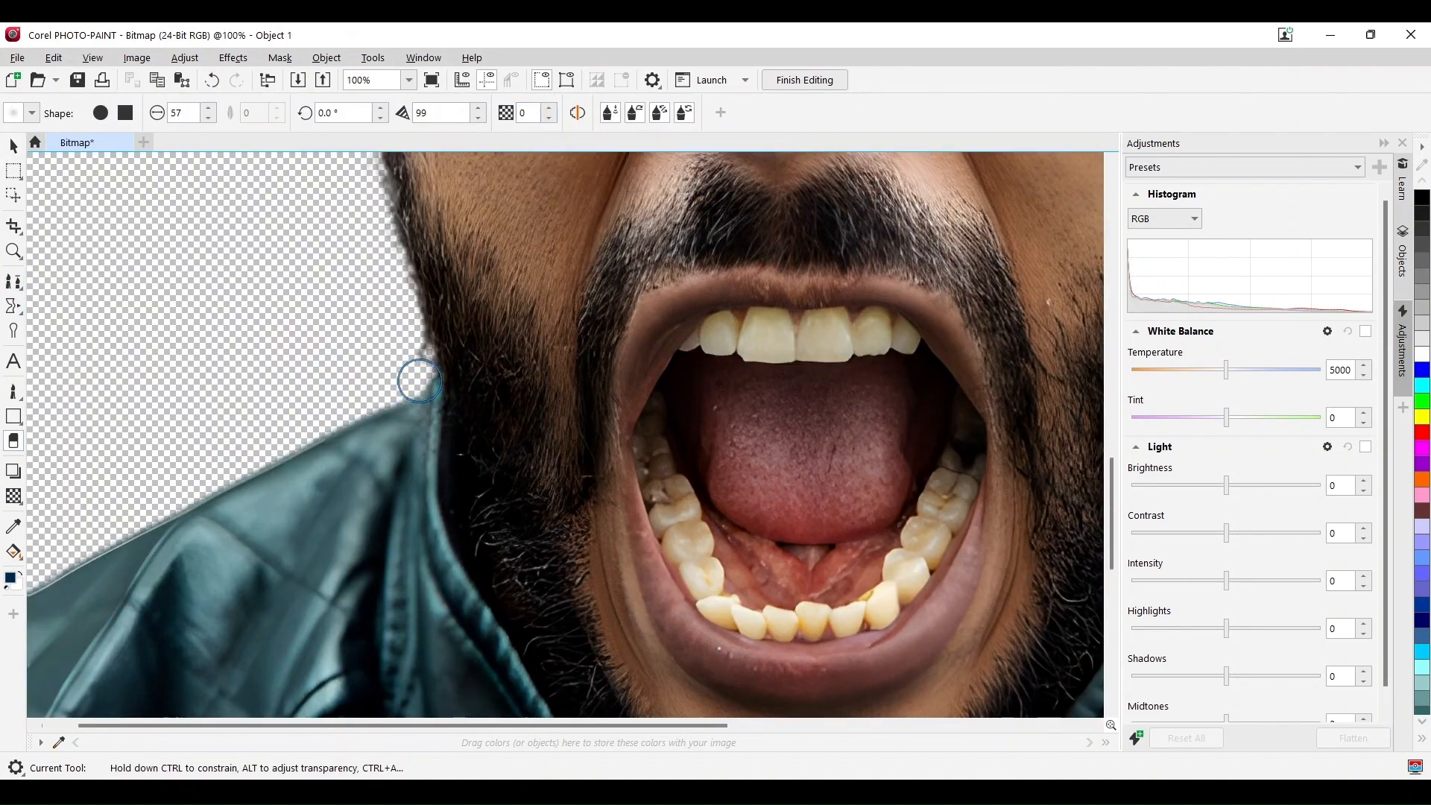
{"action": "left_click_drag", "start_coordinate": [415, 381], "coordinate": [436, 548]}
Step: Set the eraser nib size to 200 and erase more of the jacket beside the neck
{"action": "left_click_drag", "start_coordinate": [186, 116], "coordinate": [128, 117]}
{"action": "type", "text": "200"}
{"action": "key", "text": "Return"}
{"action": "double_click", "coordinate": [440, 115]}
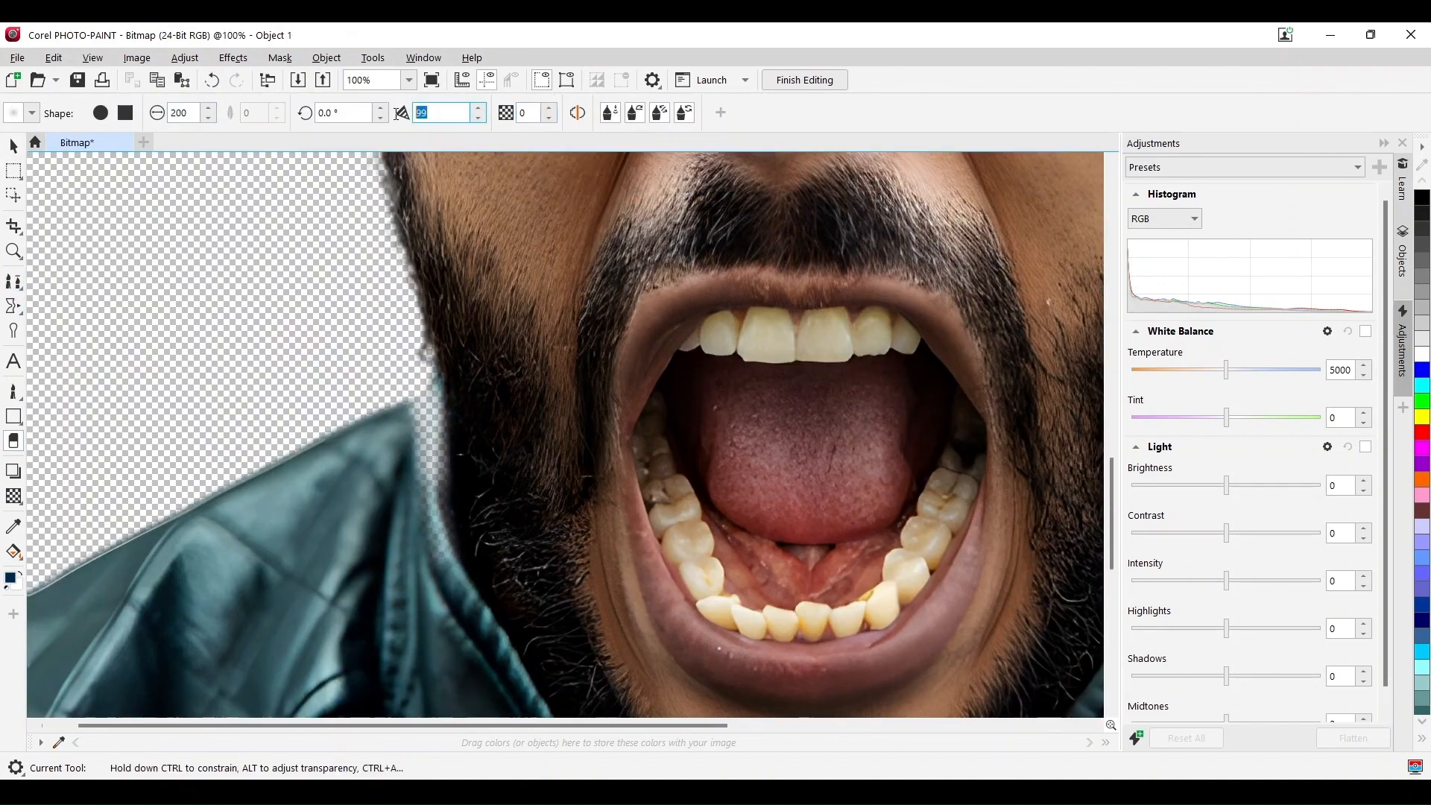
{"action": "type", "text": "0"}
{"action": "left_click_drag", "start_coordinate": [362, 387], "coordinate": [331, 495]}
Step: Choose a soft eraser nib of size 100 and erase the remaining jacket and neck around the beard and chin
{"action": "left_click", "coordinate": [32, 114]}
{"action": "left_click", "coordinate": [378, 278]}
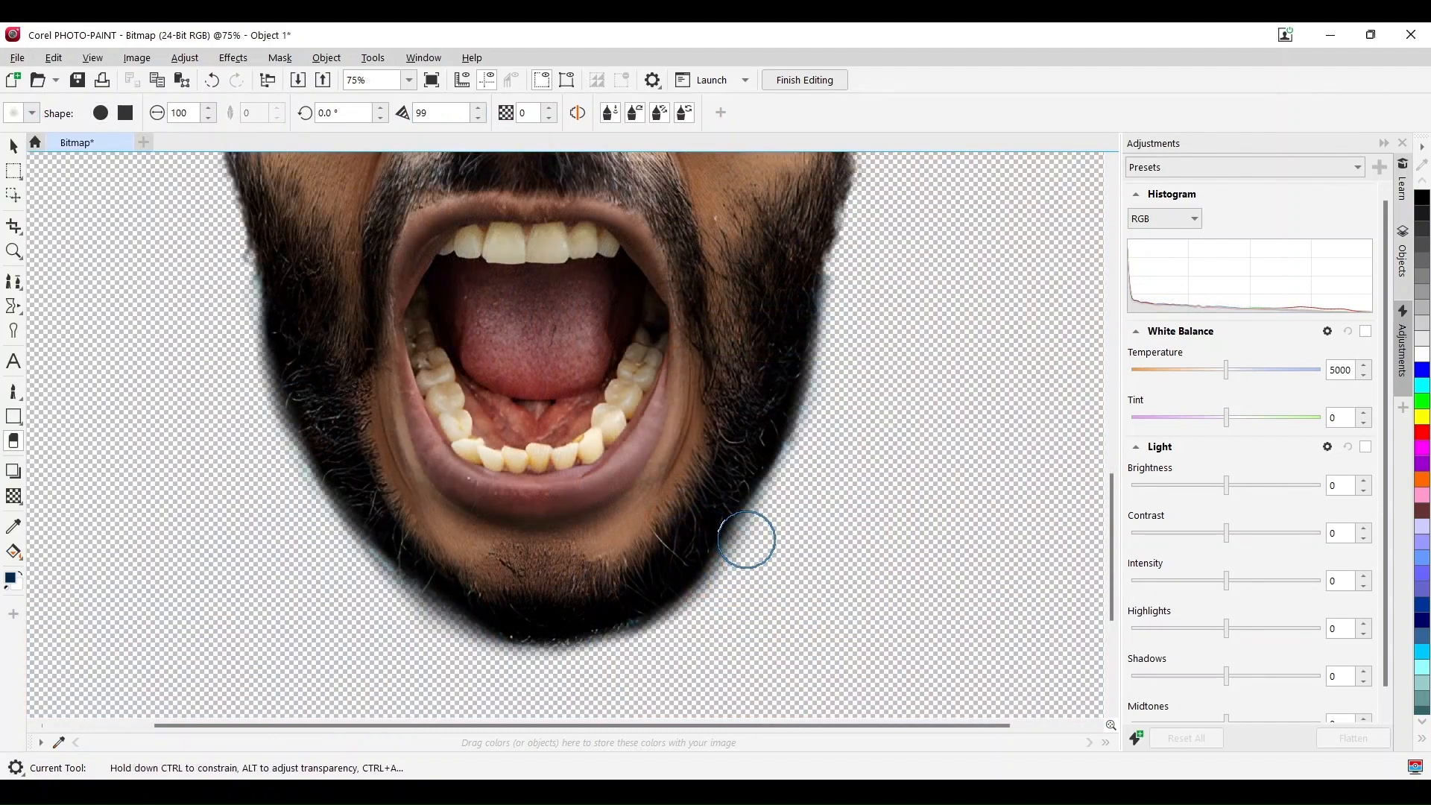
{"action": "mouse_move", "coordinate": [730, 577]}
{"action": "left_mouse_down"}
{"action": "mouse_move", "coordinate": [626, 648]}
{"action": "mouse_move", "coordinate": [689, 590]}
{"action": "left_mouse_up"}
Step: Crop the image close around the remaining head and save the edit back to the CorelDRAW drawing
{"action": "scroll", "coordinate": [664, 505], "scroll_direction": "down", "scroll_amount": 4}
{"action": "scroll", "coordinate": [664, 505], "scroll_direction": "up", "scroll_amount": 1}
{"action": "left_click", "coordinate": [14, 226]}
{"action": "left_click_drag", "start_coordinate": [485, 320], "coordinate": [640, 527]}
{"action": "scroll", "coordinate": [578, 456], "scroll_direction": "up", "scroll_amount": 1}
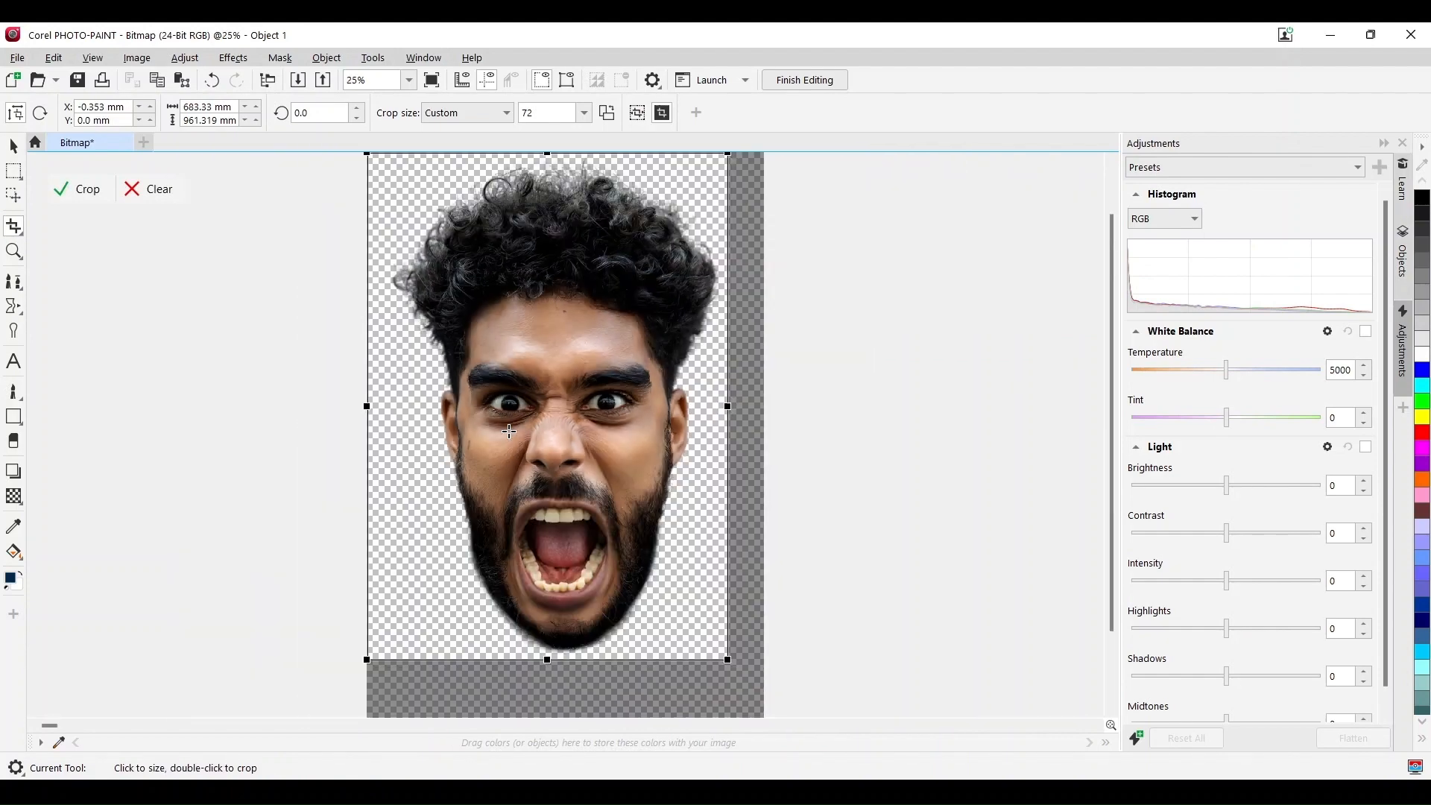
{"action": "left_click_drag", "start_coordinate": [367, 407], "coordinate": [383, 407]}
{"action": "left_click", "coordinate": [1410, 35]}
{"action": "left_click", "coordinate": [655, 454]}
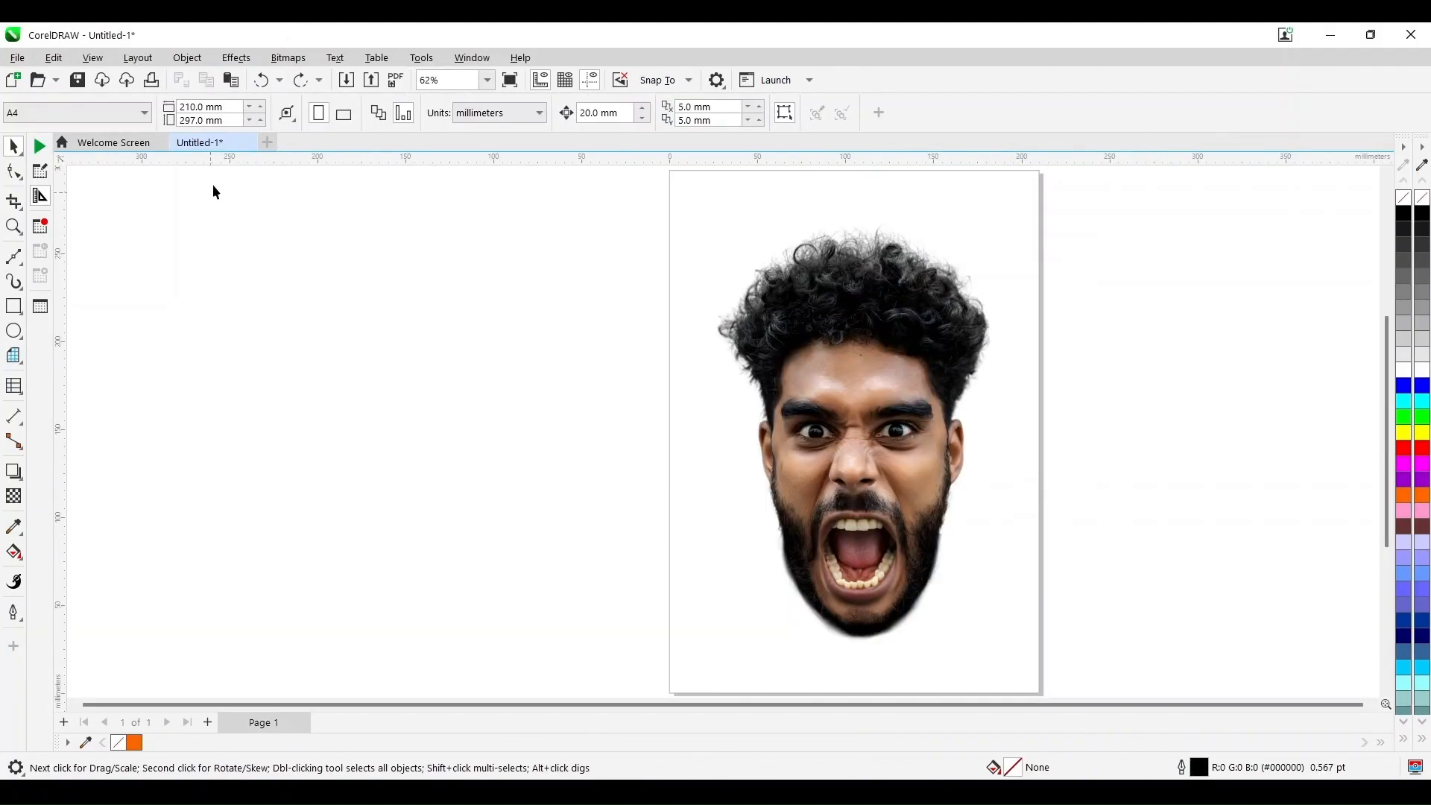
Step: Save the drawing as "shouting man" in CDR format in the CTH cdr files folder
{"action": "key", "text": "ctrl+s"}
{"action": "type", "text": "shouting man"}
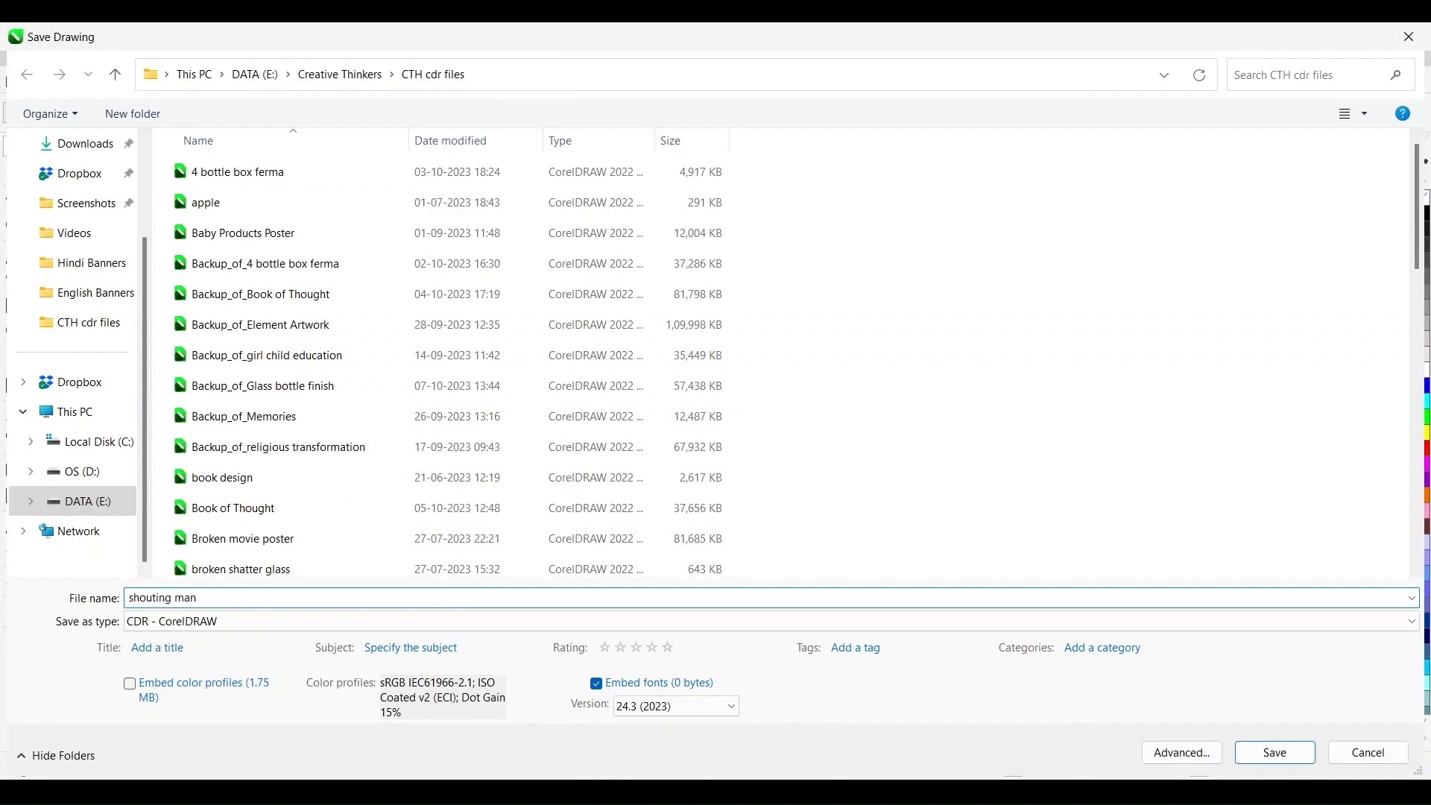
{"action": "key", "text": "Return"}
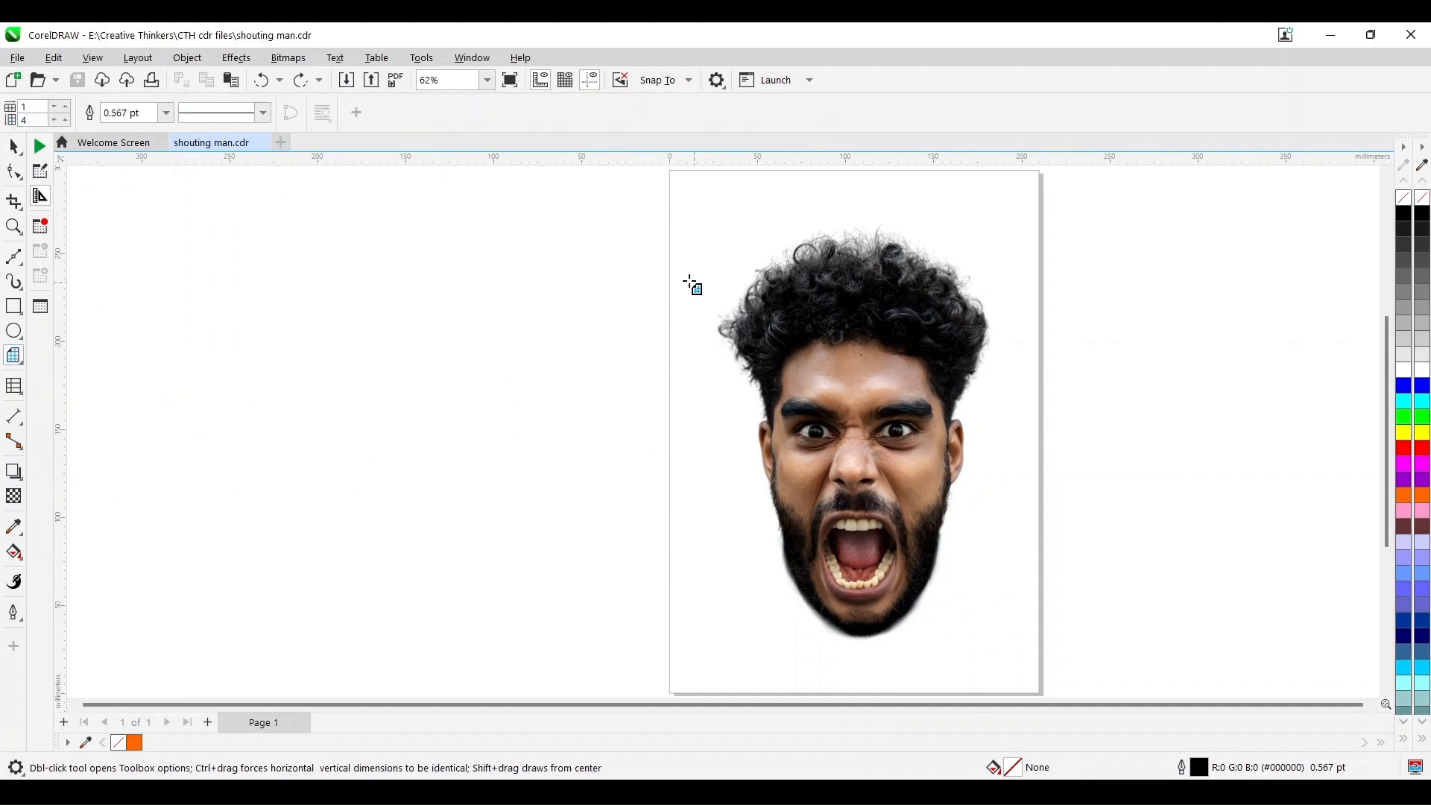
Step: Resize the head image to 160 mm wide and 240 mm high
{"action": "left_click", "coordinate": [767, 399]}
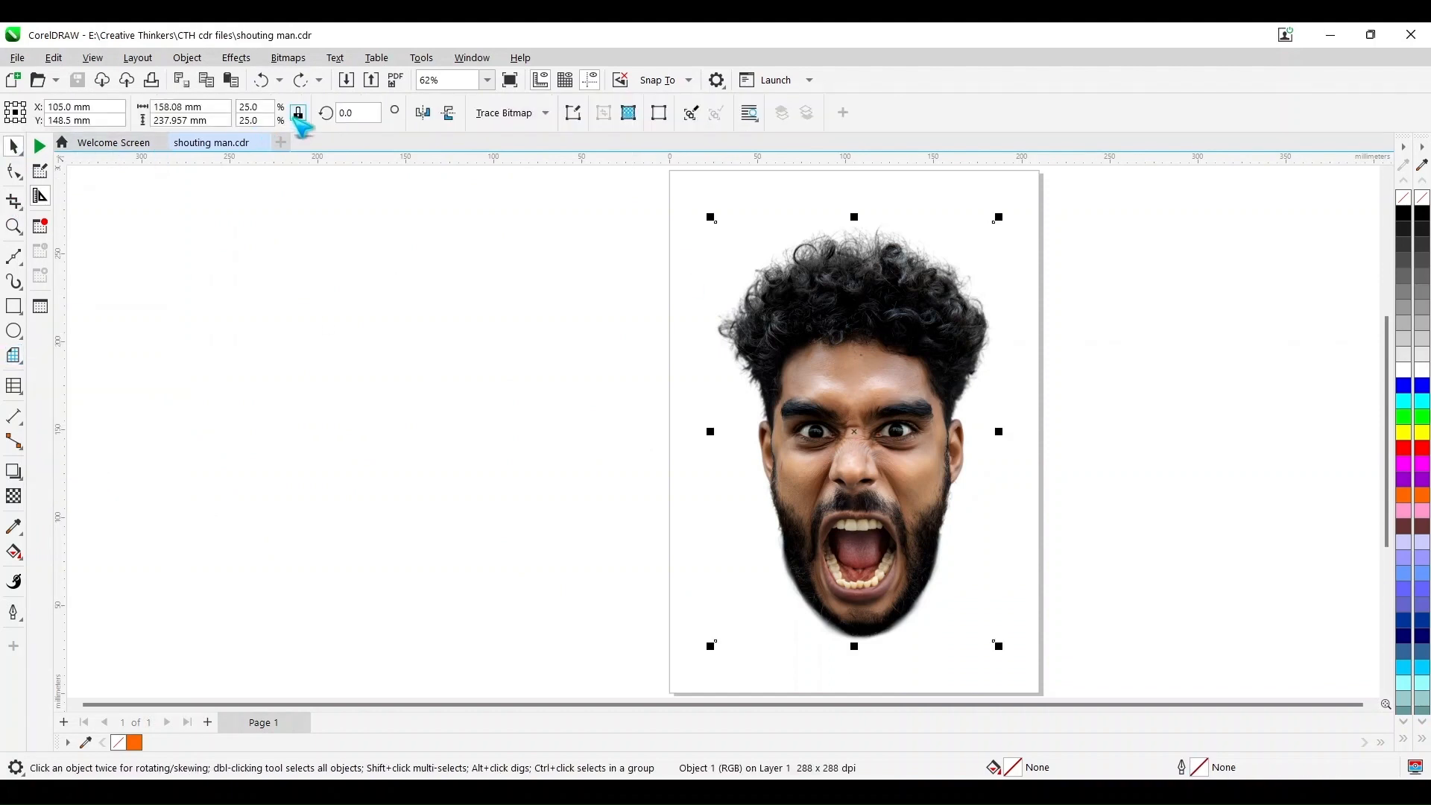
{"action": "left_click_drag", "start_coordinate": [213, 107], "coordinate": [114, 106]}
{"action": "type", "text": "160"}
{"action": "key", "text": "Return"}
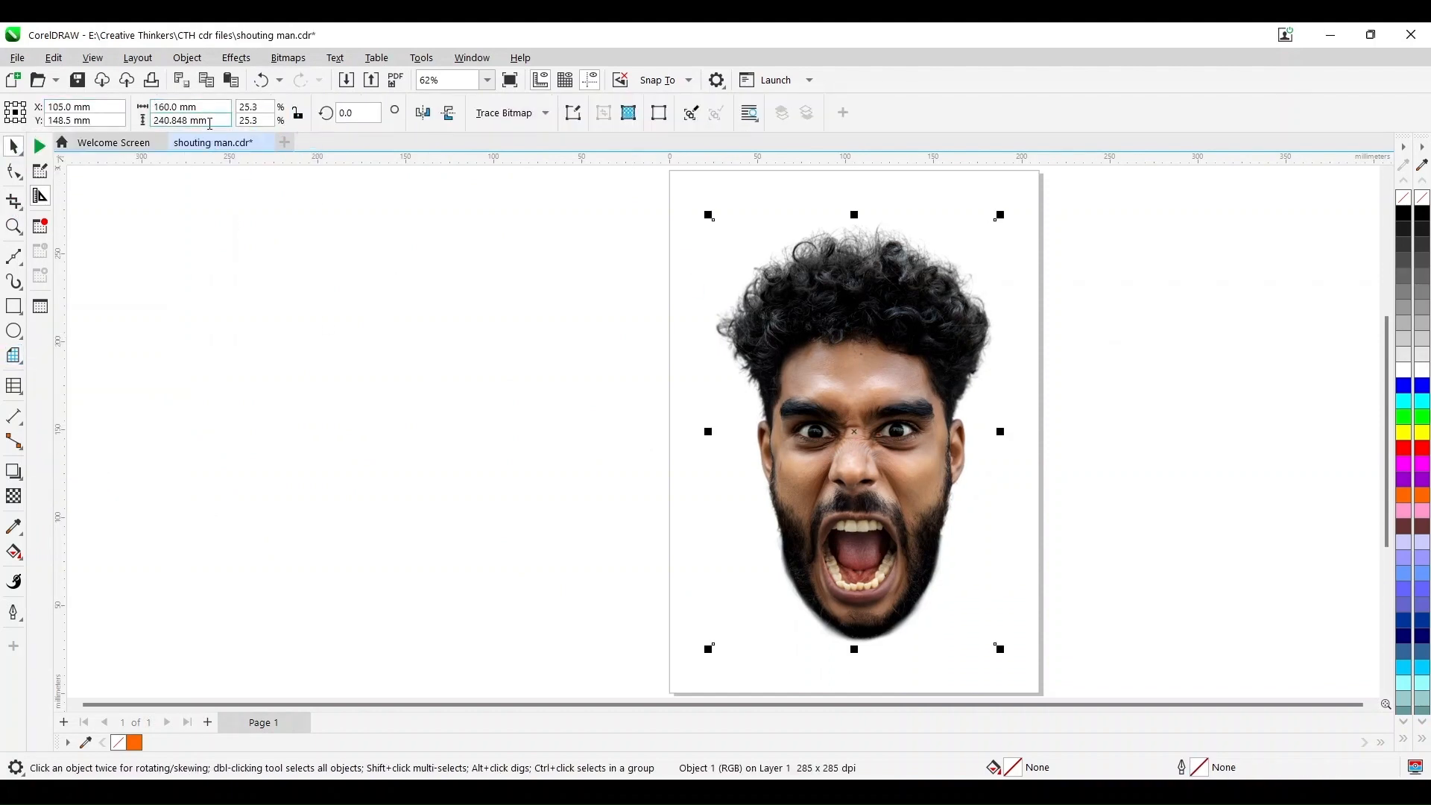
{"action": "left_click", "coordinate": [425, 415]}
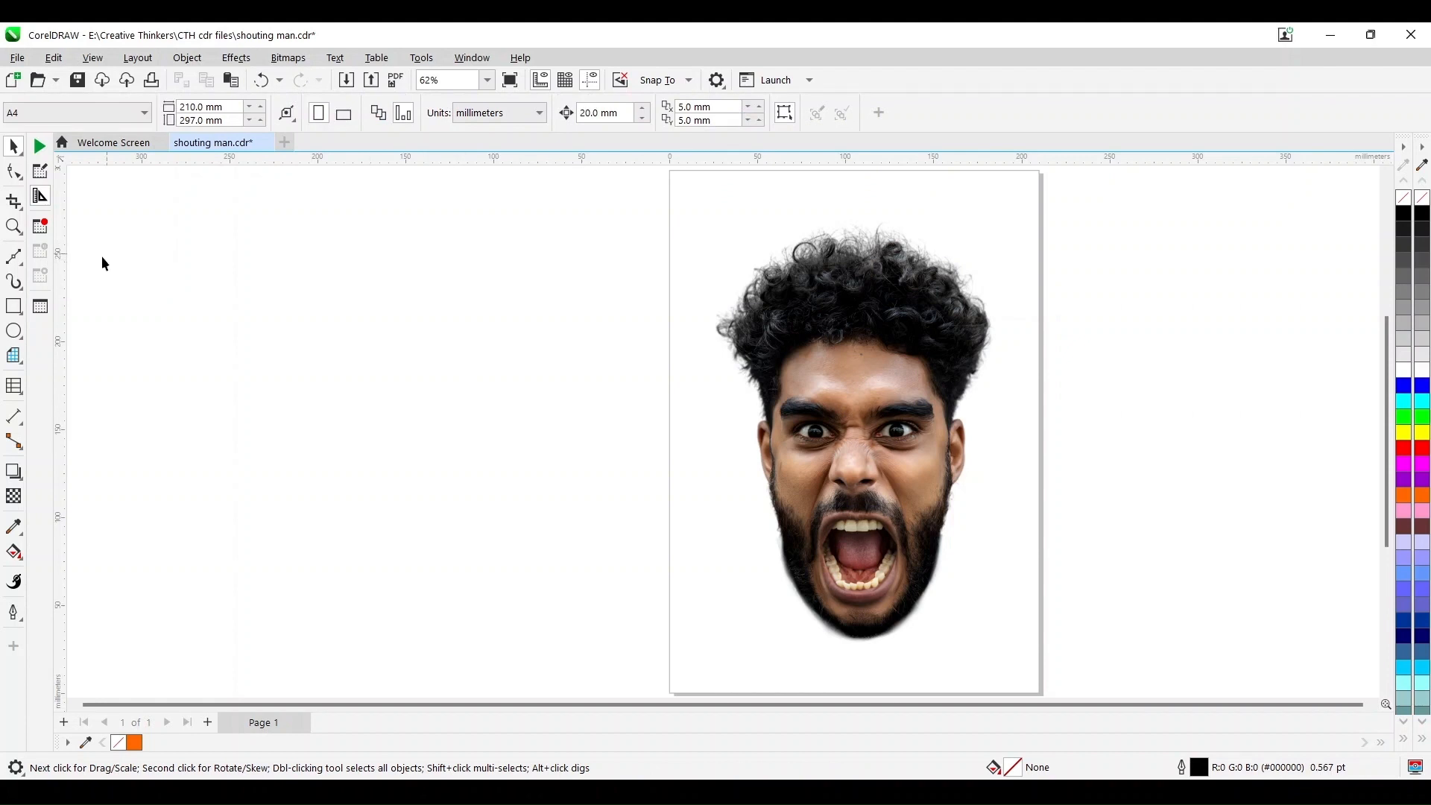
Step: Draw a graph-paper grid of 1 column and 4 rows, about 160 by 248 mm, and move it beside the page
{"action": "key", "text": "d"}
{"action": "left_click_drag", "start_coordinate": [713, 206], "coordinate": [996, 643]}
{"action": "left_click", "coordinate": [13, 146]}
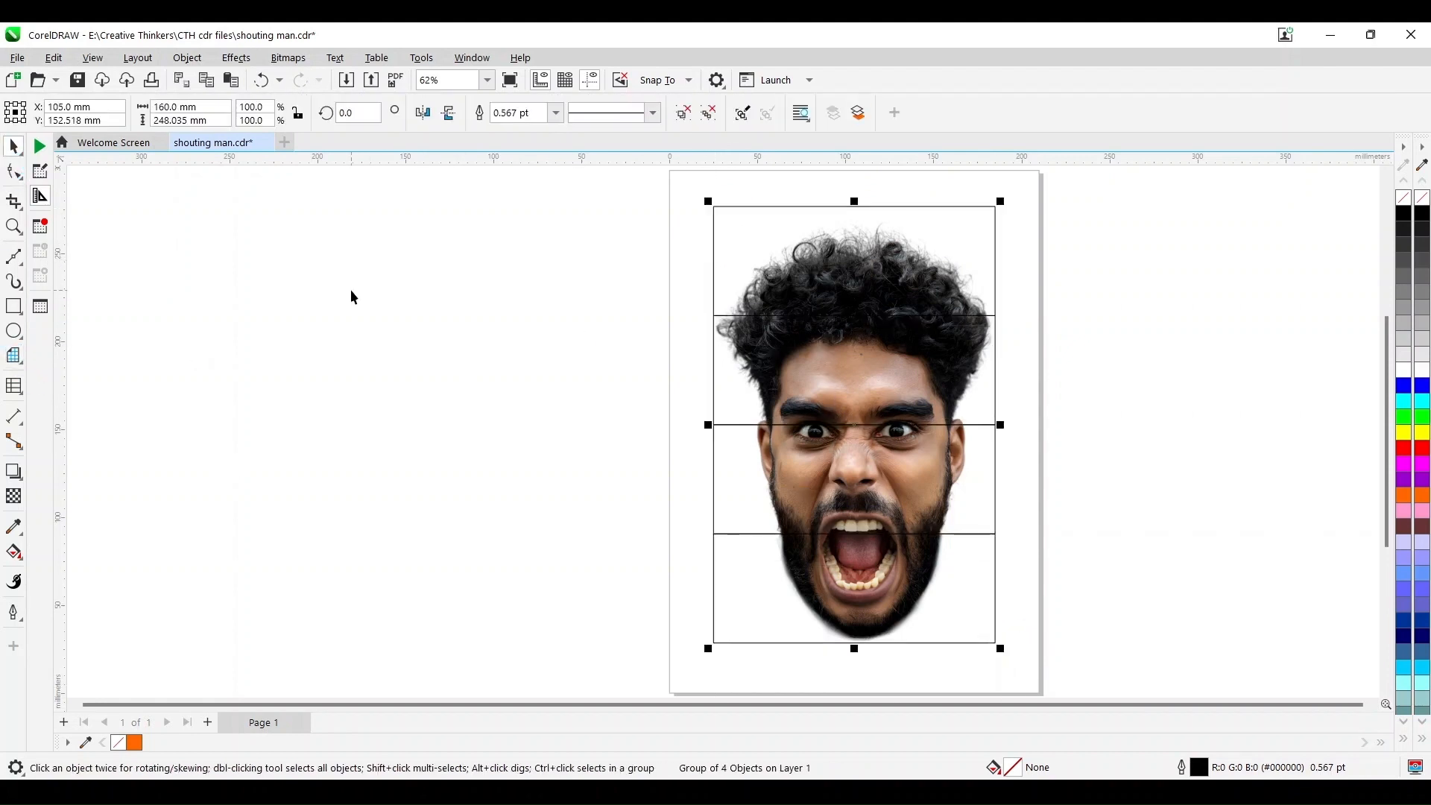
{"action": "left_click", "coordinate": [350, 289]}
{"action": "left_click_drag", "start_coordinate": [714, 298], "coordinate": [1069, 356]}
Step: Set the four-row grid's height to 240 mm to match the head image
{"action": "left_click", "coordinate": [851, 321]}
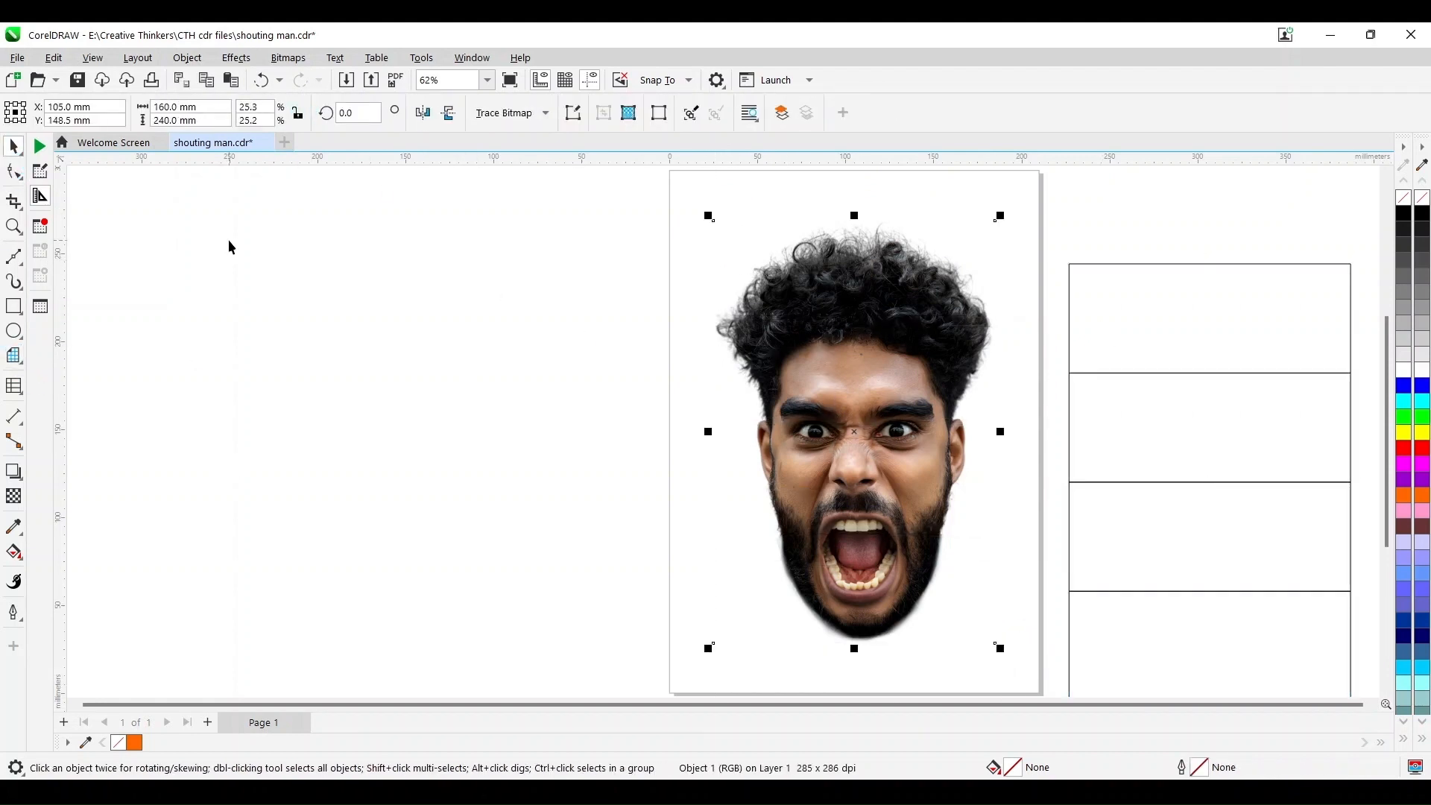
{"action": "key", "text": "Tab"}
{"action": "left_click_drag", "start_coordinate": [183, 121], "coordinate": [162, 122]}
{"action": "type", "text": "0"}
{"action": "key", "text": "Return"}
{"action": "left_click", "coordinate": [1187, 367]}
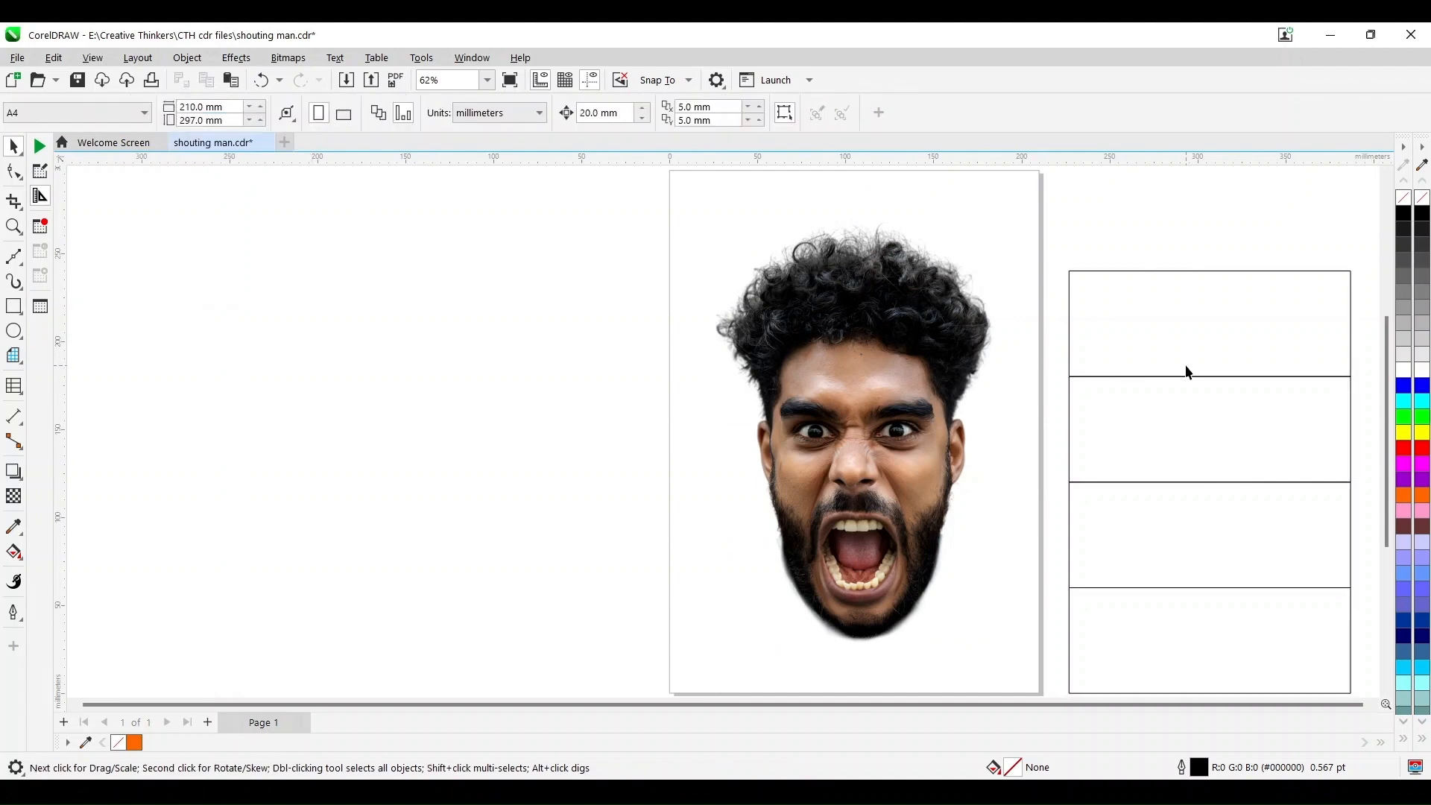
Step: Centre both the head image and the grid on the page so they overlap
{"action": "key", "text": "ctrl+a"}
{"action": "key", "text": "p"}
{"action": "left_click", "coordinate": [1229, 539]}
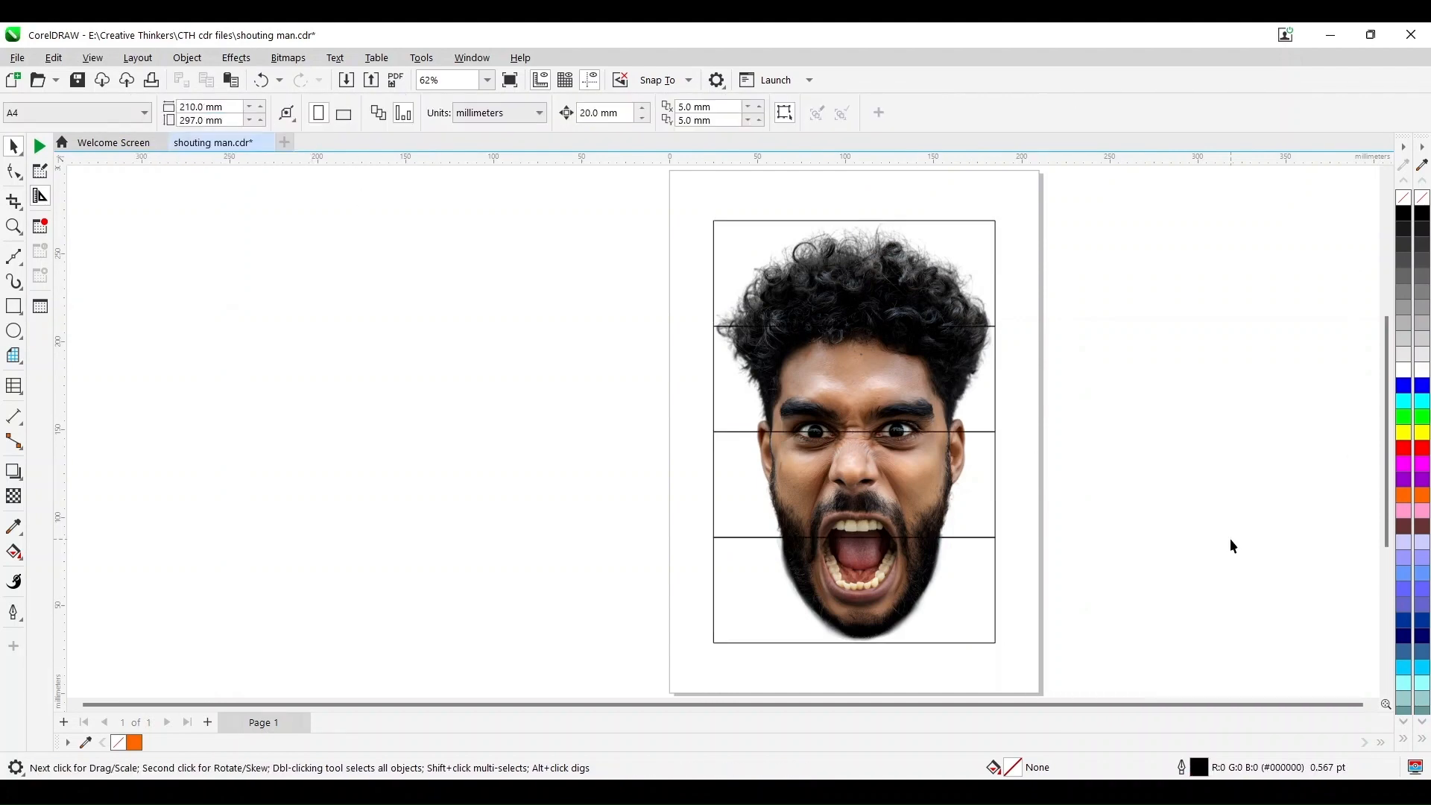
Step: Convert the bottom grid row to curves and add nodes on its upper edge at both outer edges of the beard
{"action": "key", "text": "Tab"}
{"action": "key", "text": "z"}
{"action": "left_click_drag", "start_coordinate": [649, 390], "coordinate": [1107, 615]}
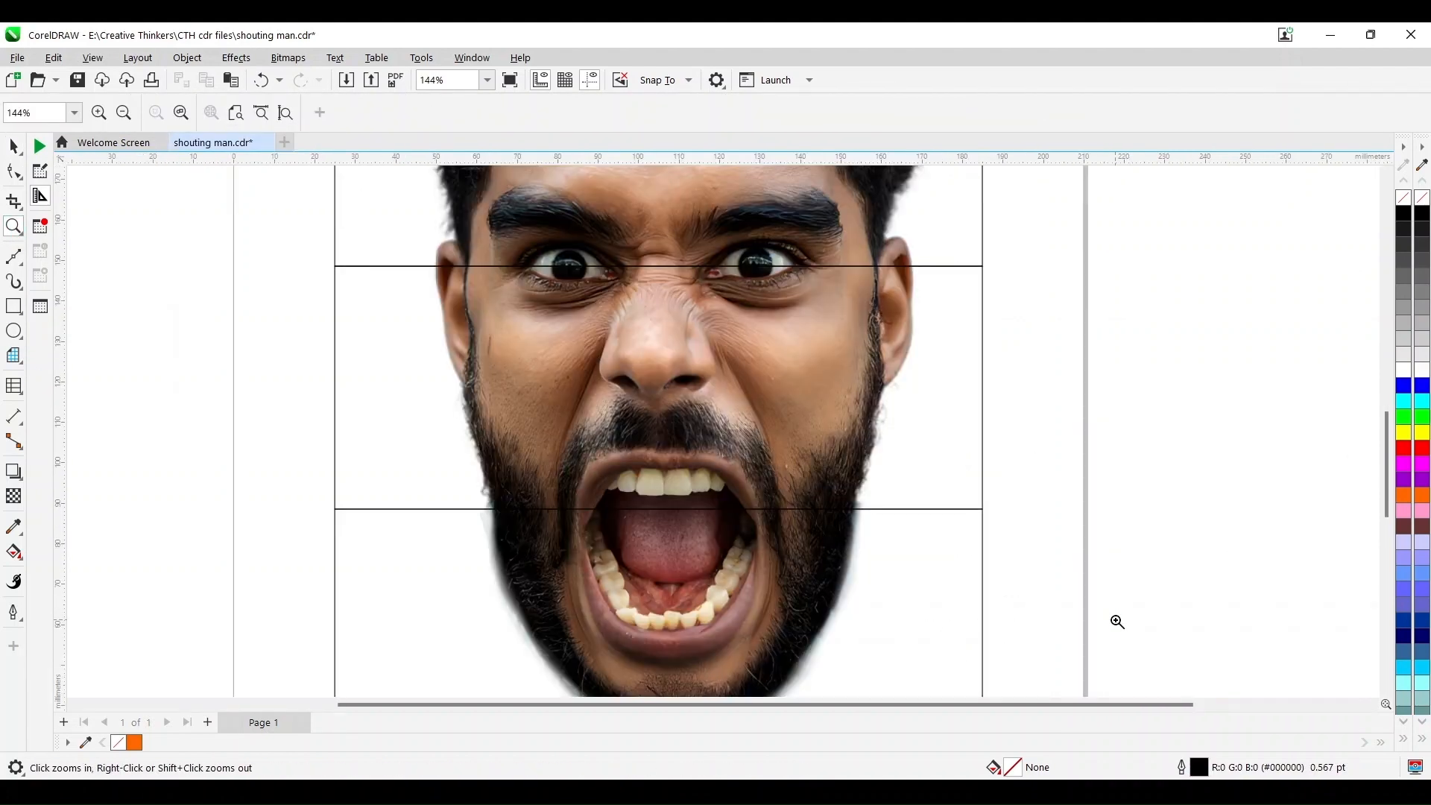
{"action": "left_click", "coordinate": [13, 171]}
{"action": "left_click", "coordinate": [495, 510]}
{"action": "key", "text": "ctrl+q"}
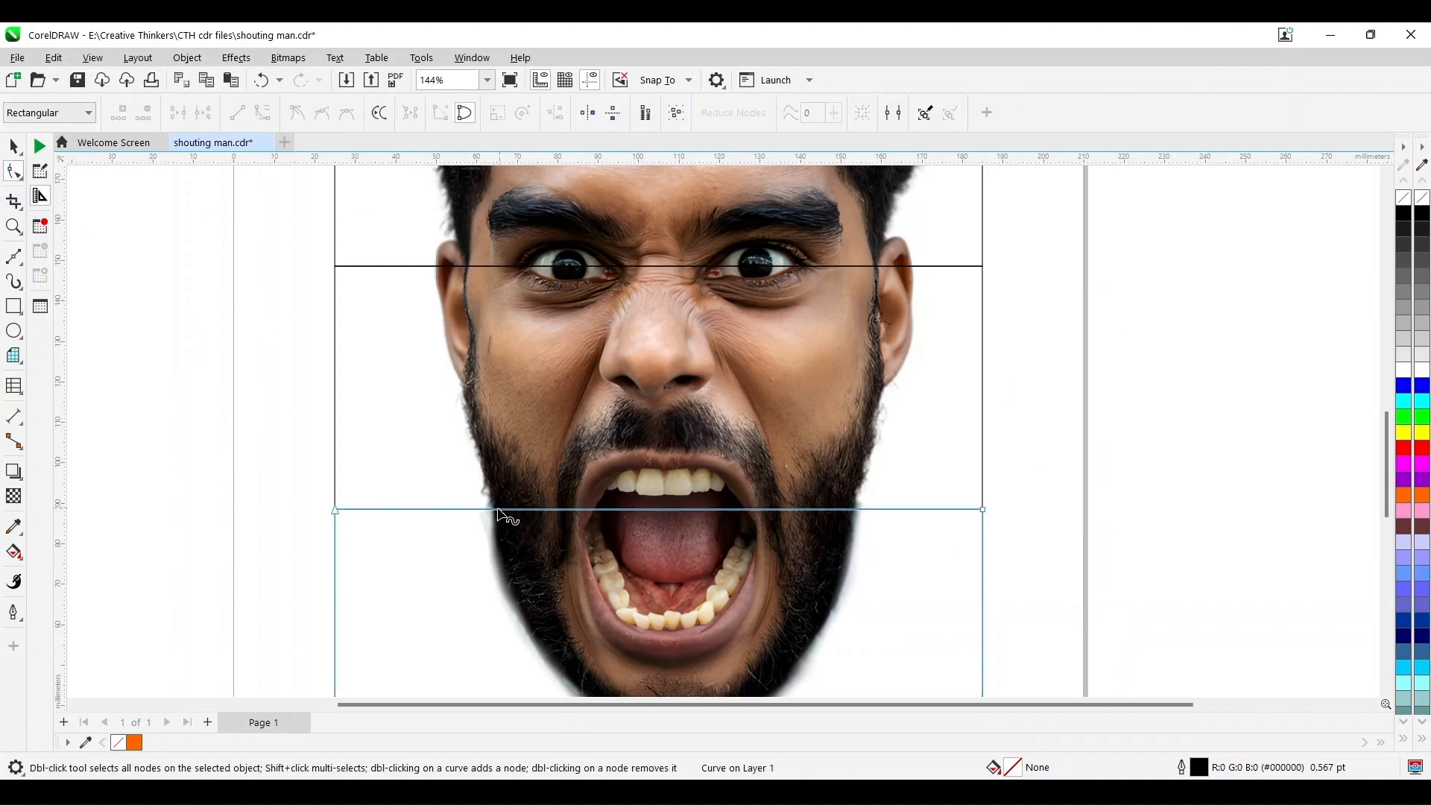
{"action": "left_click", "coordinate": [120, 114]}
{"action": "left_click", "coordinate": [855, 509]}
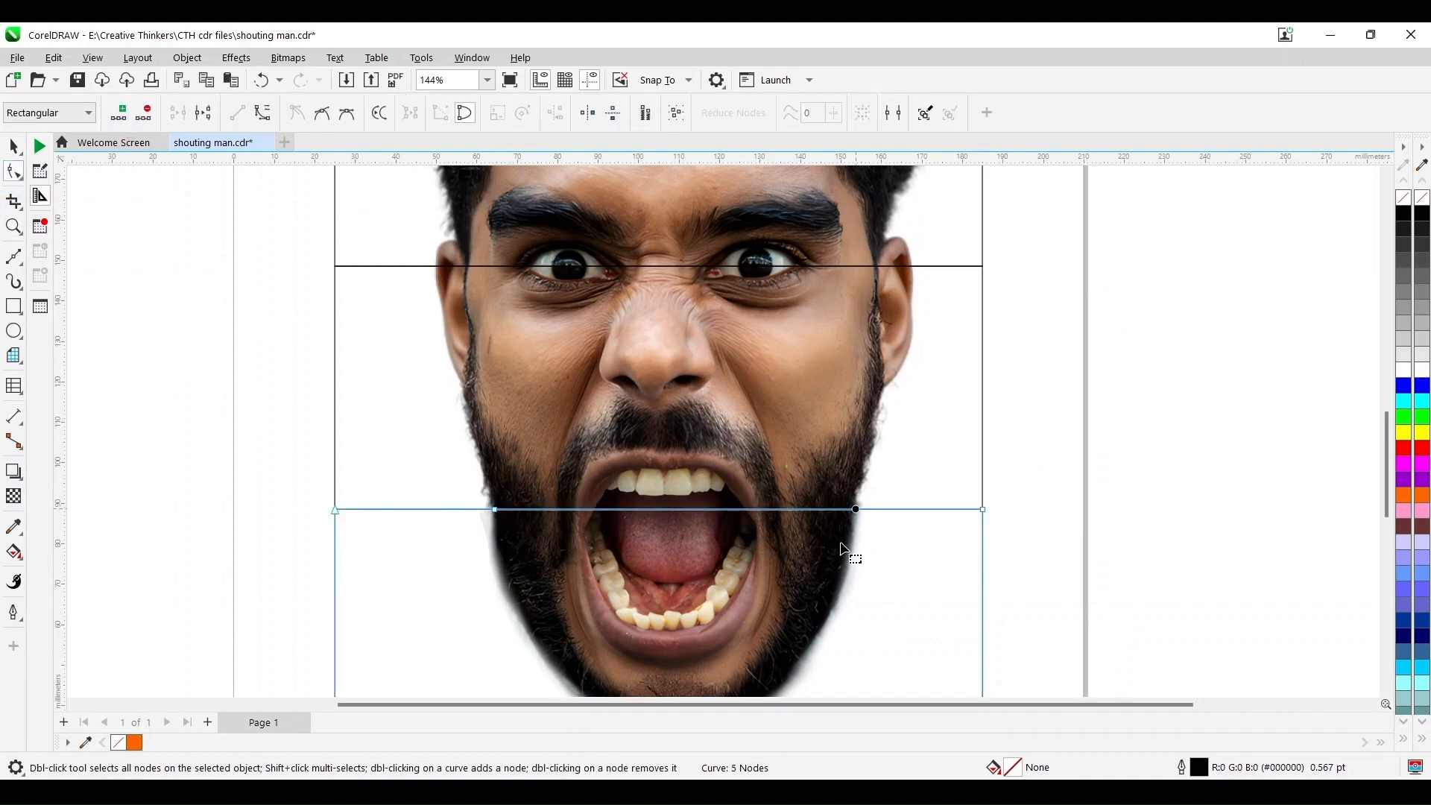
{"action": "left_click", "coordinate": [119, 113]}
Step: Add a node at the left lip's outer edge and bend the line across the left beard gently downward
{"action": "left_click", "coordinate": [576, 510]}
{"action": "left_click", "coordinate": [120, 113]}
{"action": "scroll", "coordinate": [556, 532], "scroll_direction": "up", "scroll_amount": 1}
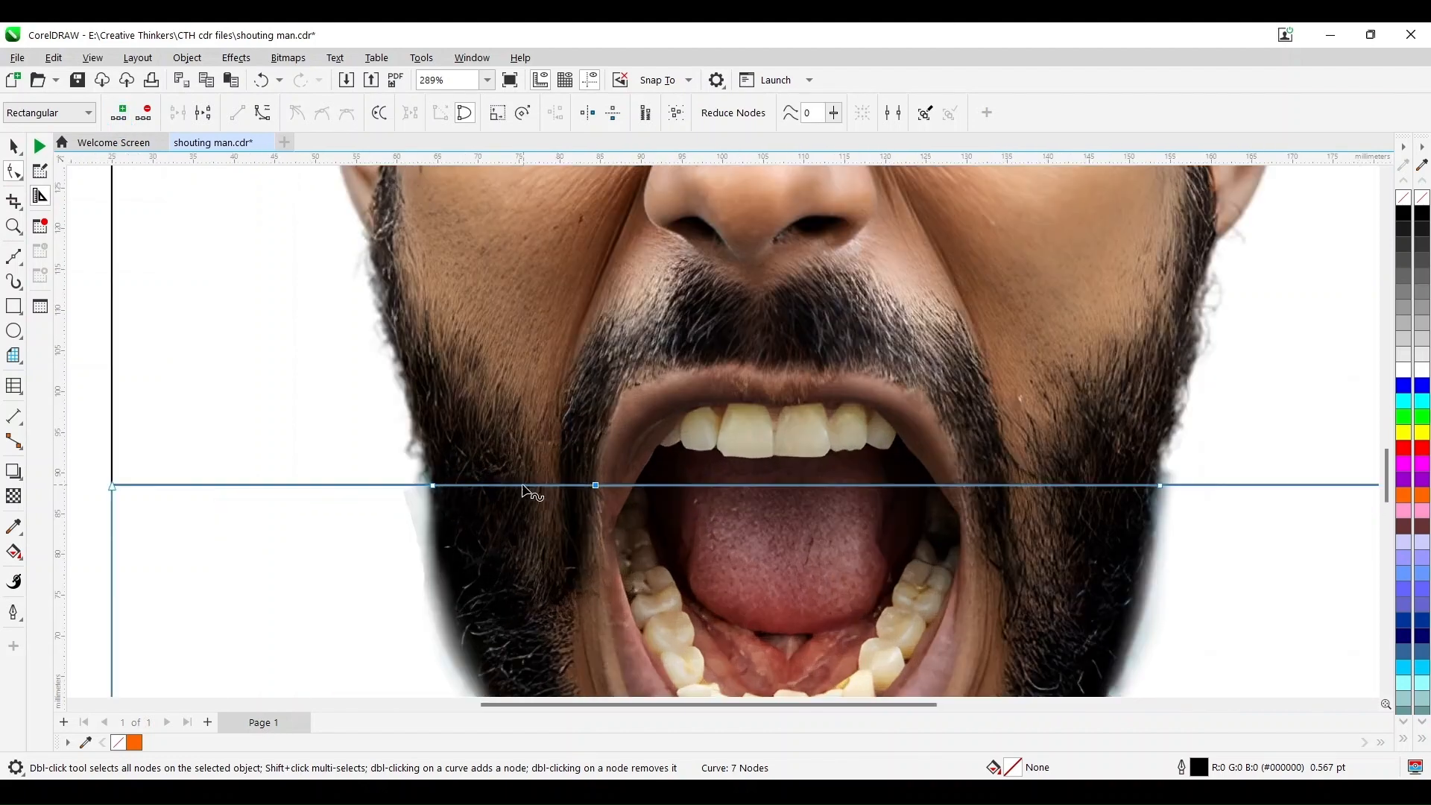
{"action": "left_click", "coordinate": [524, 486]}
{"action": "left_click", "coordinate": [262, 113]}
{"action": "left_click_drag", "start_coordinate": [515, 487], "coordinate": [502, 502]}
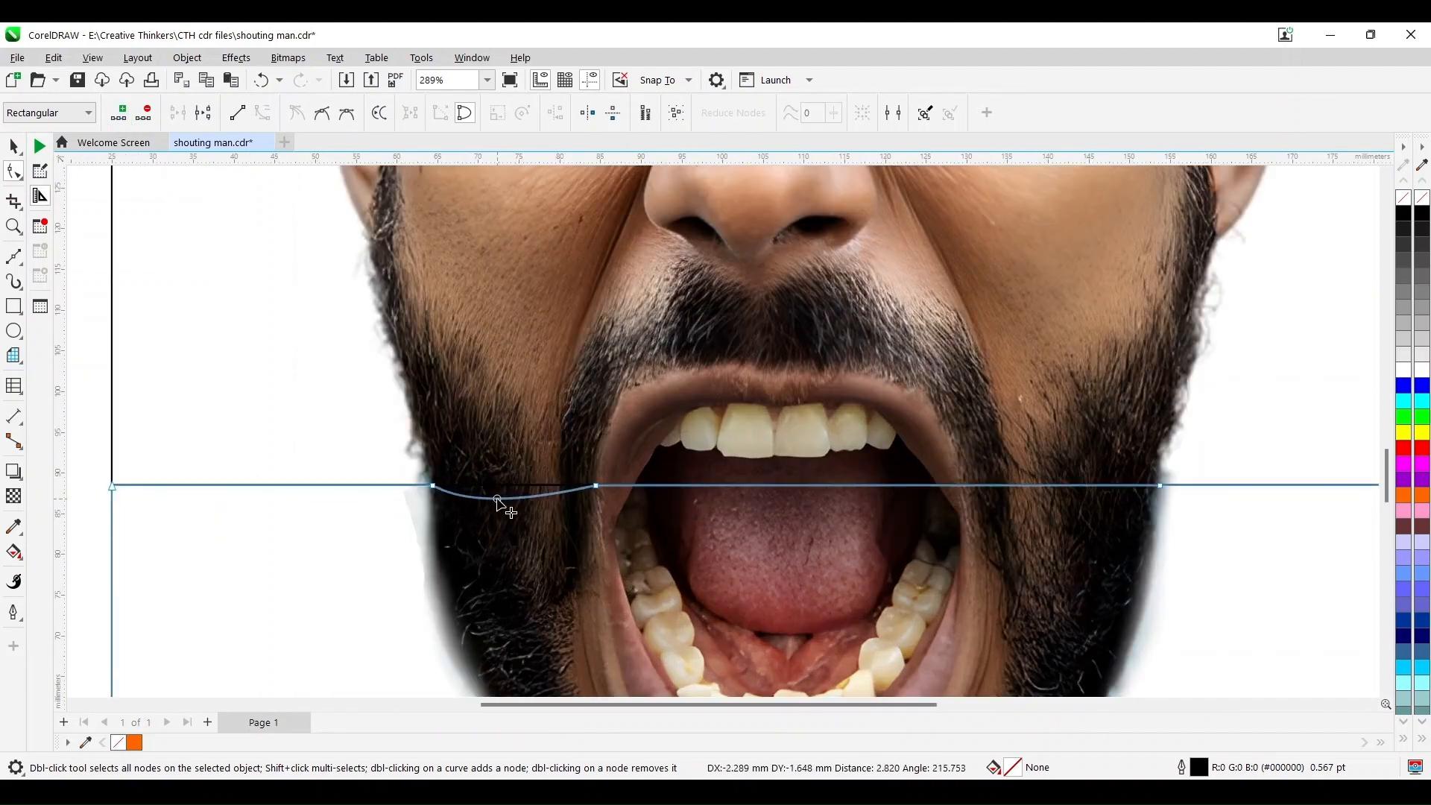
Step: Add a node at the left inner lip and bend the short lip segment downward
{"action": "left_click", "coordinate": [636, 485]}
{"action": "left_click", "coordinate": [119, 113]}
{"action": "left_click", "coordinate": [262, 113]}
{"action": "left_click_drag", "start_coordinate": [623, 486], "coordinate": [676, 501]}
{"action": "key", "text": "ctrl+z"}
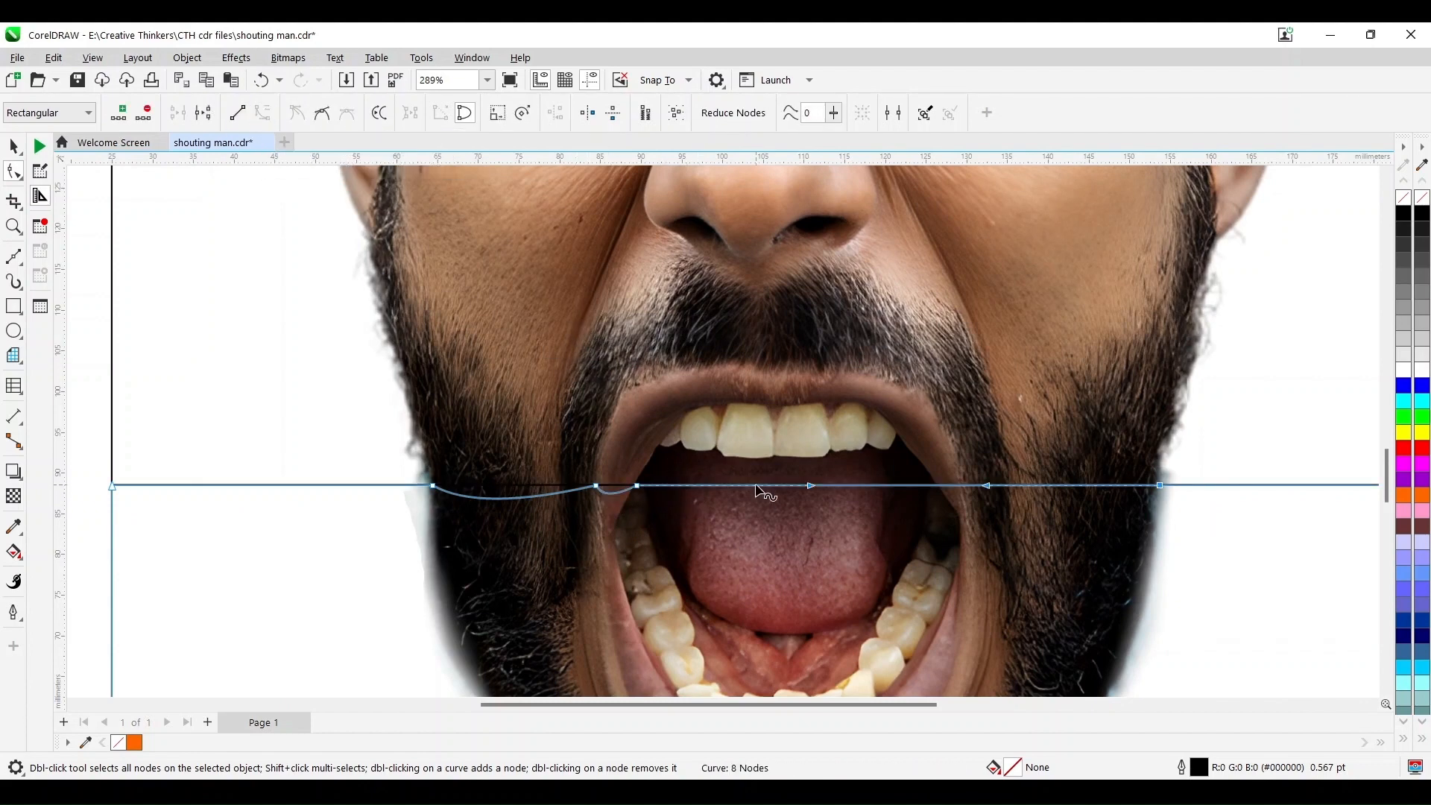
Step: Add a node at the right inner lip and arch the line across the open mouth just below the upper teeth
{"action": "left_click", "coordinate": [935, 485]}
{"action": "left_click", "coordinate": [119, 114]}
{"action": "left_click_drag", "start_coordinate": [736, 485], "coordinate": [640, 441]}
{"action": "left_click_drag", "start_coordinate": [836, 485], "coordinate": [937, 458]}
{"action": "key", "text": "ctrl+z"}
{"action": "key", "text": "c"}
{"action": "left_click_drag", "start_coordinate": [641, 442], "coordinate": [640, 448]}
{"action": "left_click_drag", "start_coordinate": [938, 458], "coordinate": [931, 460]}
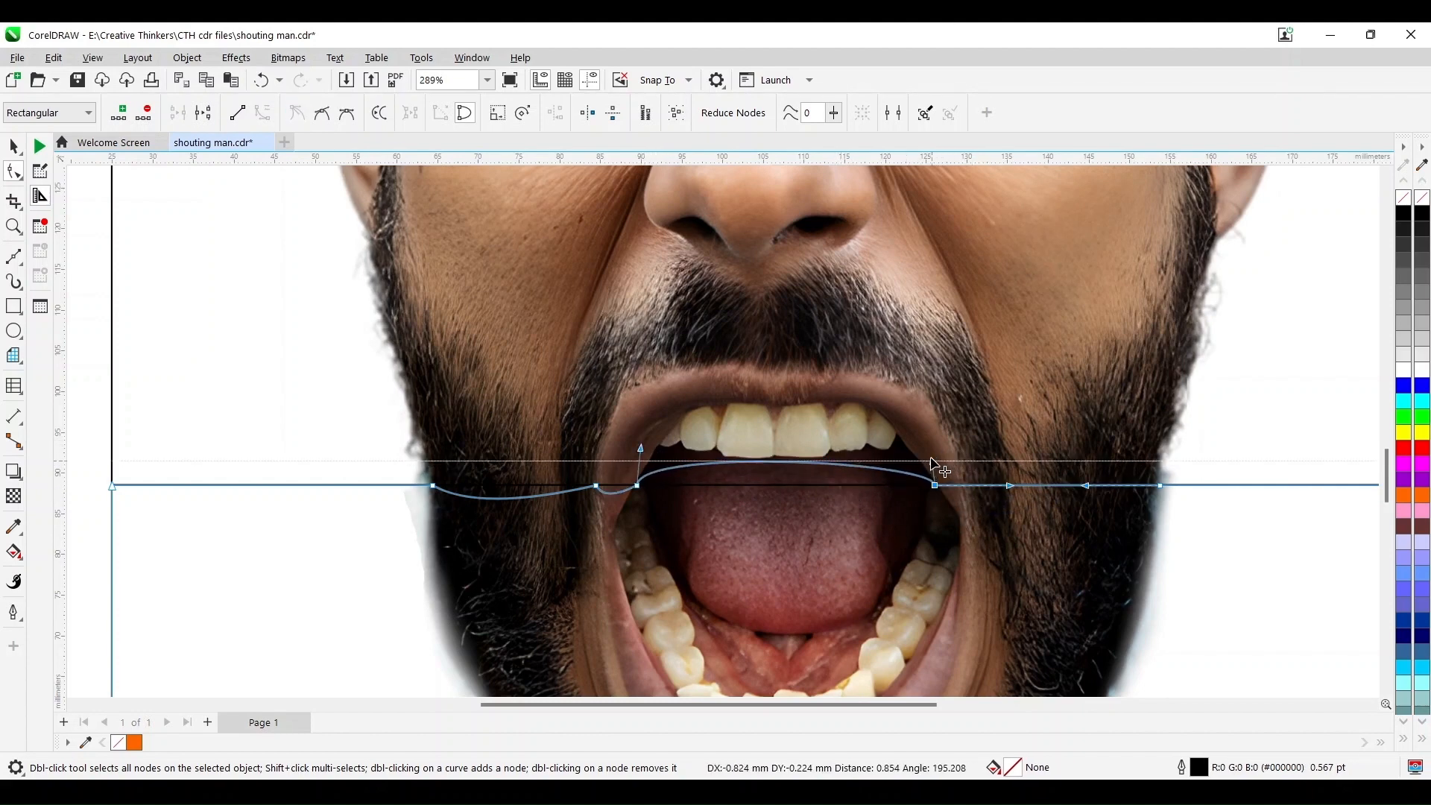
Step: Add a node at the right lip's outer edge and bend the short segment across the lip downward
{"action": "double_click", "coordinate": [960, 485]}
{"action": "scroll", "coordinate": [962, 497], "scroll_direction": "up", "scroll_amount": 2}
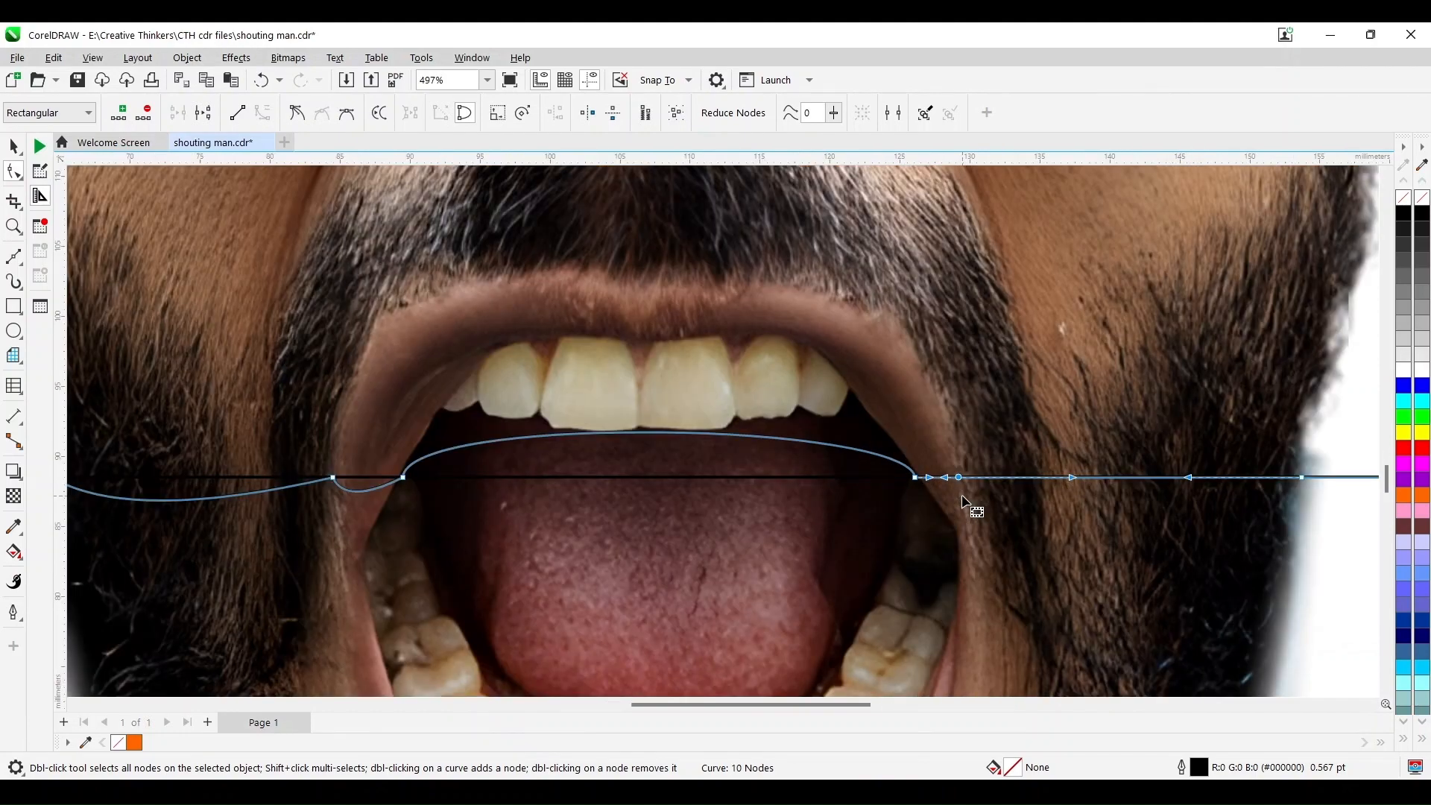
{"action": "scroll", "coordinate": [962, 495], "scroll_direction": "up", "scroll_amount": 1}
{"action": "left_click_drag", "start_coordinate": [931, 471], "coordinate": [932, 478]}
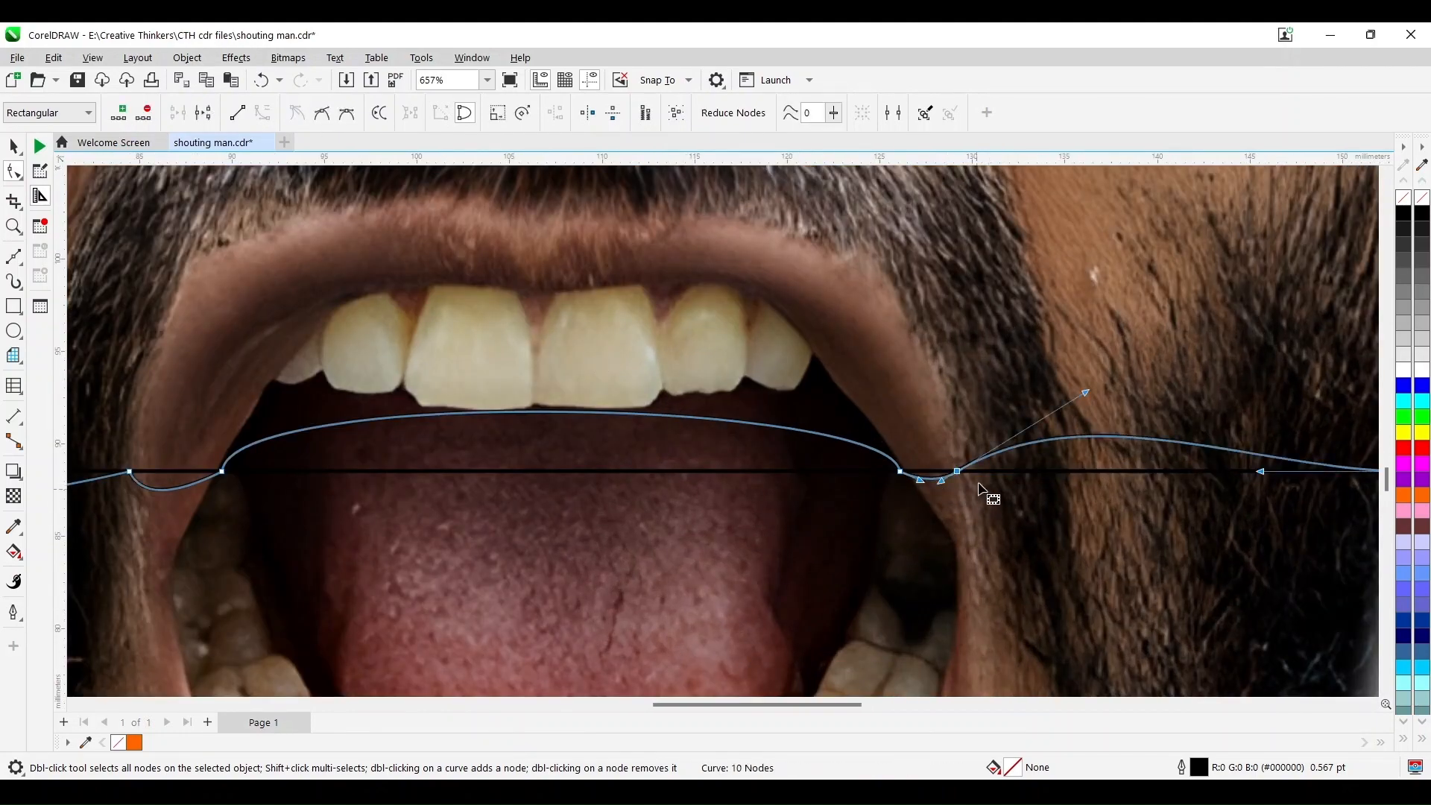
Step: Adjust the curve handles over the right beard so the line dips downward to the beard's edge
{"action": "left_click_drag", "start_coordinate": [1086, 392], "coordinate": [1051, 550]}
{"action": "scroll", "coordinate": [1051, 550], "scroll_direction": "down", "scroll_amount": 2}
{"action": "left_click_drag", "start_coordinate": [1171, 505], "coordinate": [1190, 530]}
{"action": "left_click_drag", "start_coordinate": [1051, 551], "coordinate": [1078, 551]}
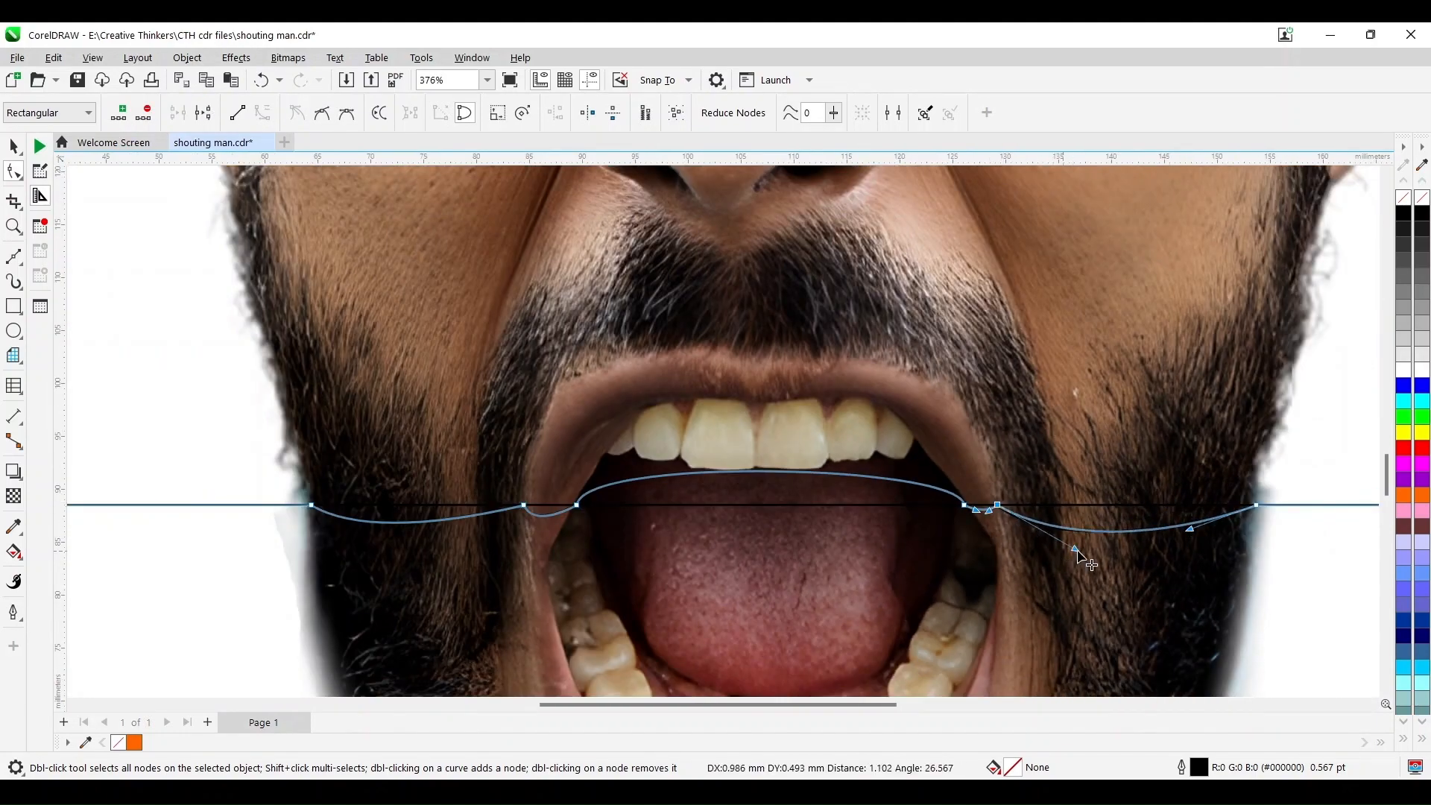
Step: Stretch the third grid row down past the curved mouth line and trim it with the bottom row
{"action": "scroll", "coordinate": [642, 413], "scroll_direction": "down", "scroll_amount": 3}
{"action": "key", "text": "space"}
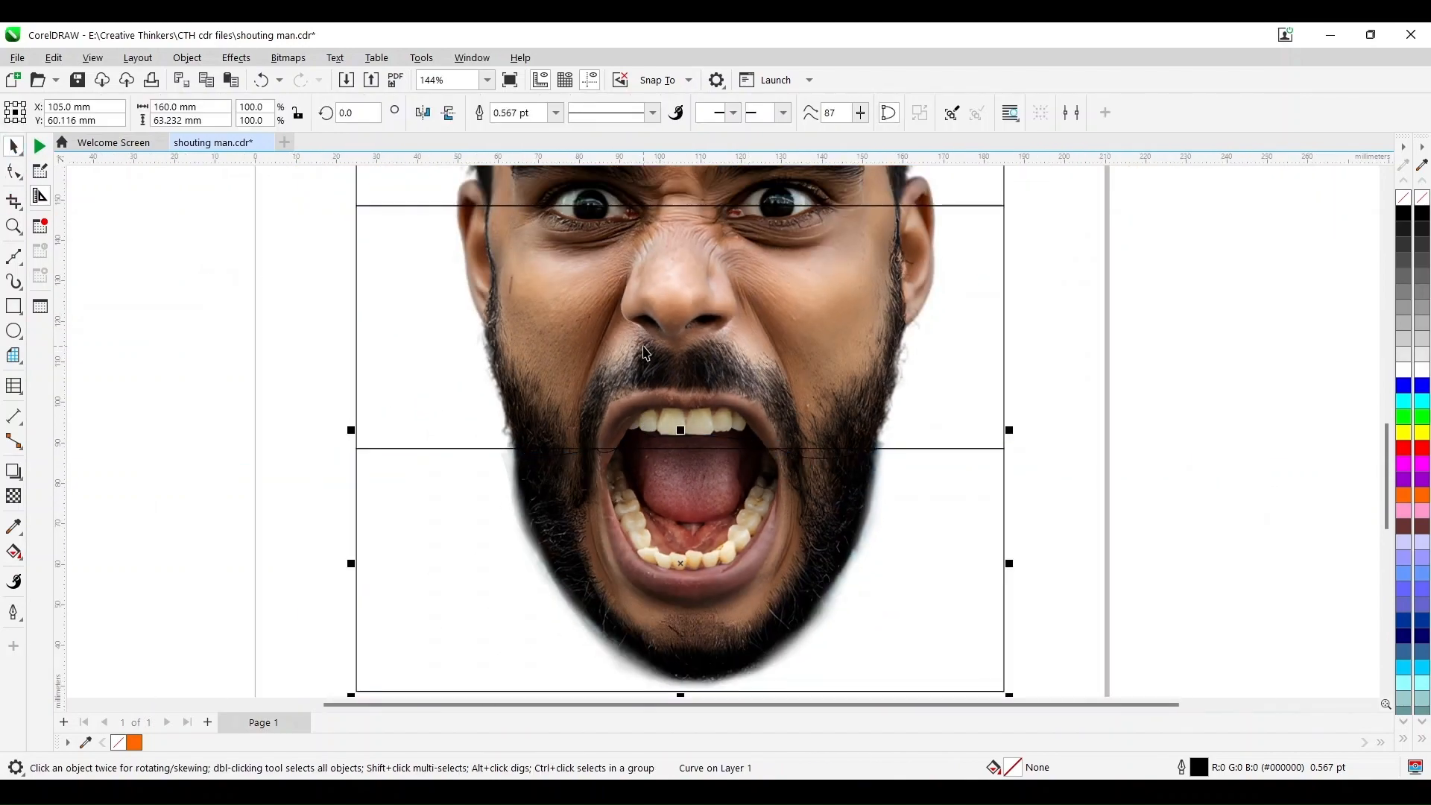
{"action": "left_click", "coordinate": [643, 348]}
{"action": "left_click_drag", "start_coordinate": [680, 454], "coordinate": [680, 485]}
{"action": "left_click", "coordinate": [949, 530], "text": "shift"}
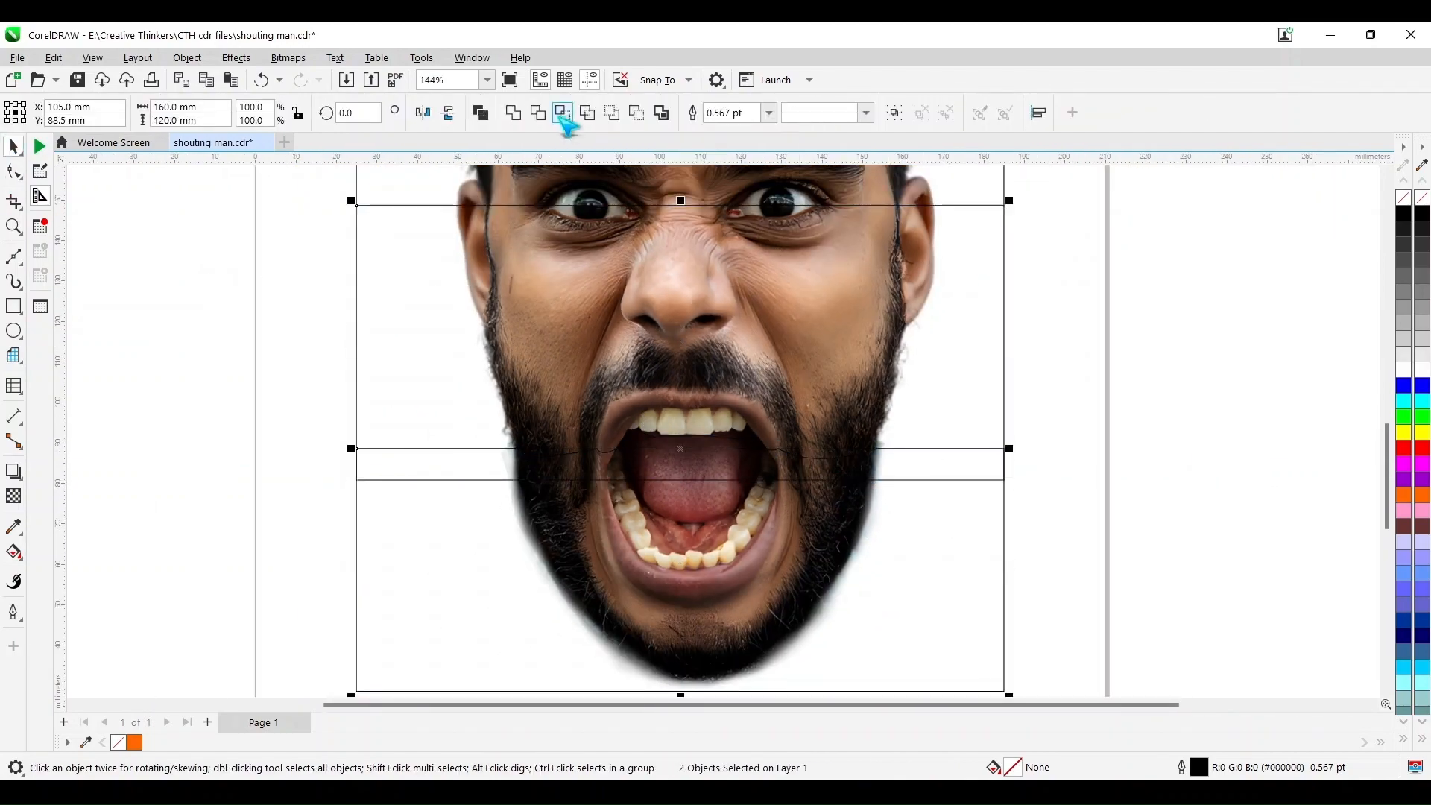
{"action": "left_click", "coordinate": [539, 114]}
{"action": "key", "text": "ctrl+z"}
{"action": "left_click", "coordinate": [361, 342]}
{"action": "left_click", "coordinate": [402, 532], "text": "shift"}
{"action": "left_click", "coordinate": [538, 114]}
{"action": "left_click", "coordinate": [118, 547]}
Step: Add four nodes to the third row's upper edge across the right ear and at the right sideburn
{"action": "scroll", "coordinate": [921, 388], "scroll_direction": "up", "scroll_amount": 3}
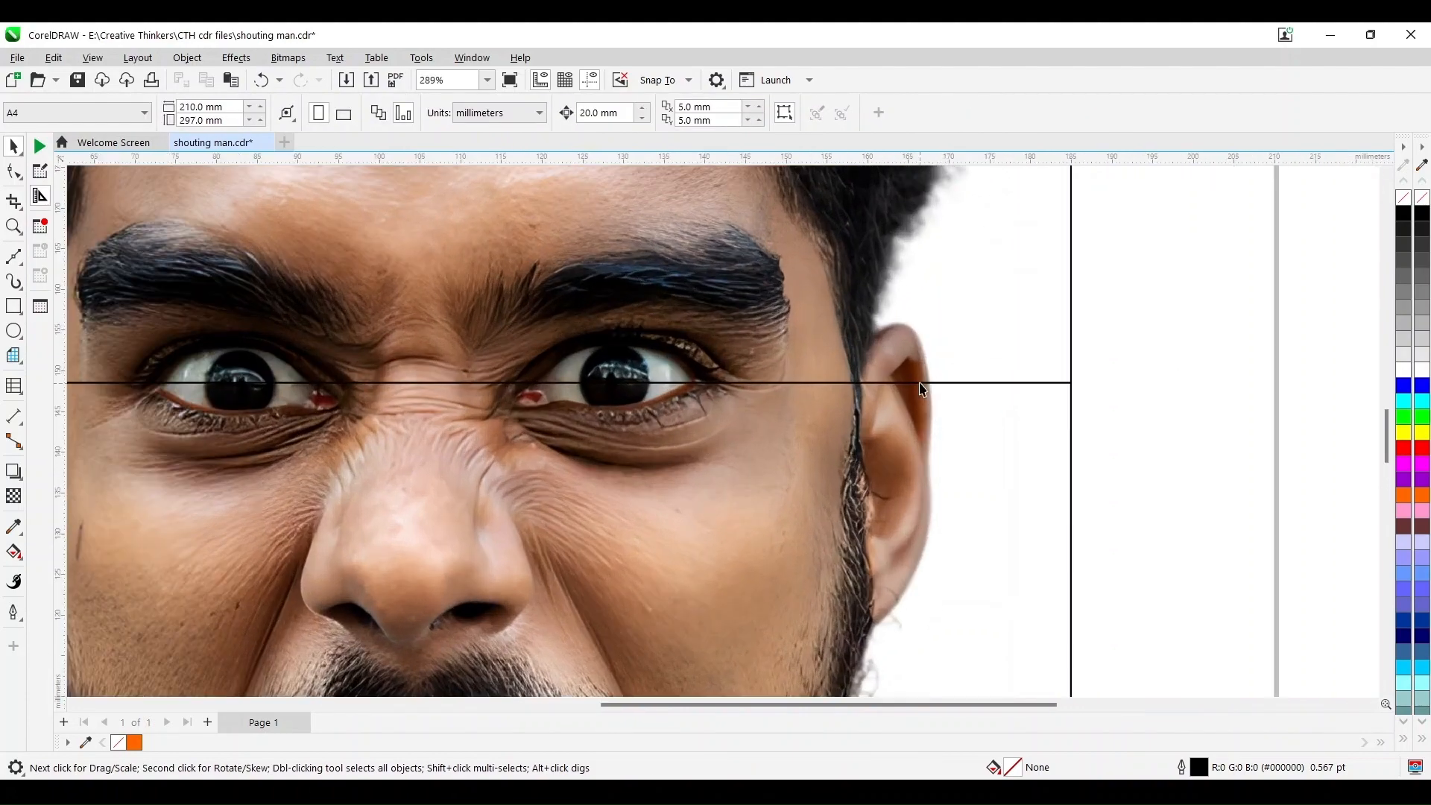
{"action": "left_click", "coordinate": [923, 383]}
{"action": "key", "text": "F10"}
{"action": "left_click", "coordinate": [912, 382]}
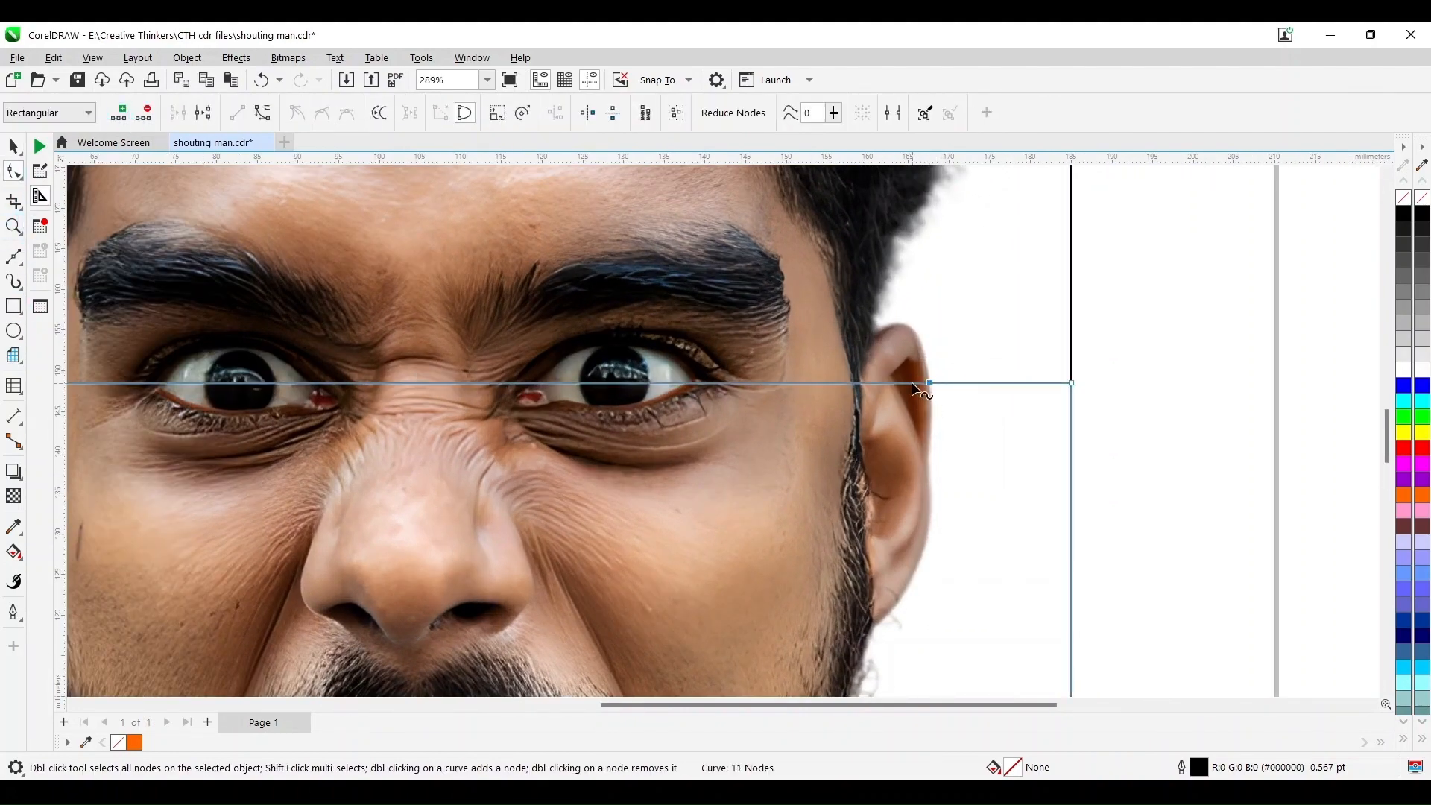
{"action": "left_click", "coordinate": [117, 112]}
{"action": "left_click", "coordinate": [893, 383]}
{"action": "left_click", "coordinate": [118, 113]}
{"action": "left_click", "coordinate": [861, 382]}
{"action": "double_click", "coordinate": [861, 383]}
Step: Add three nodes to the eye line at the inner corner and beside the outer corner of the right eye
{"action": "left_click", "coordinate": [718, 383]}
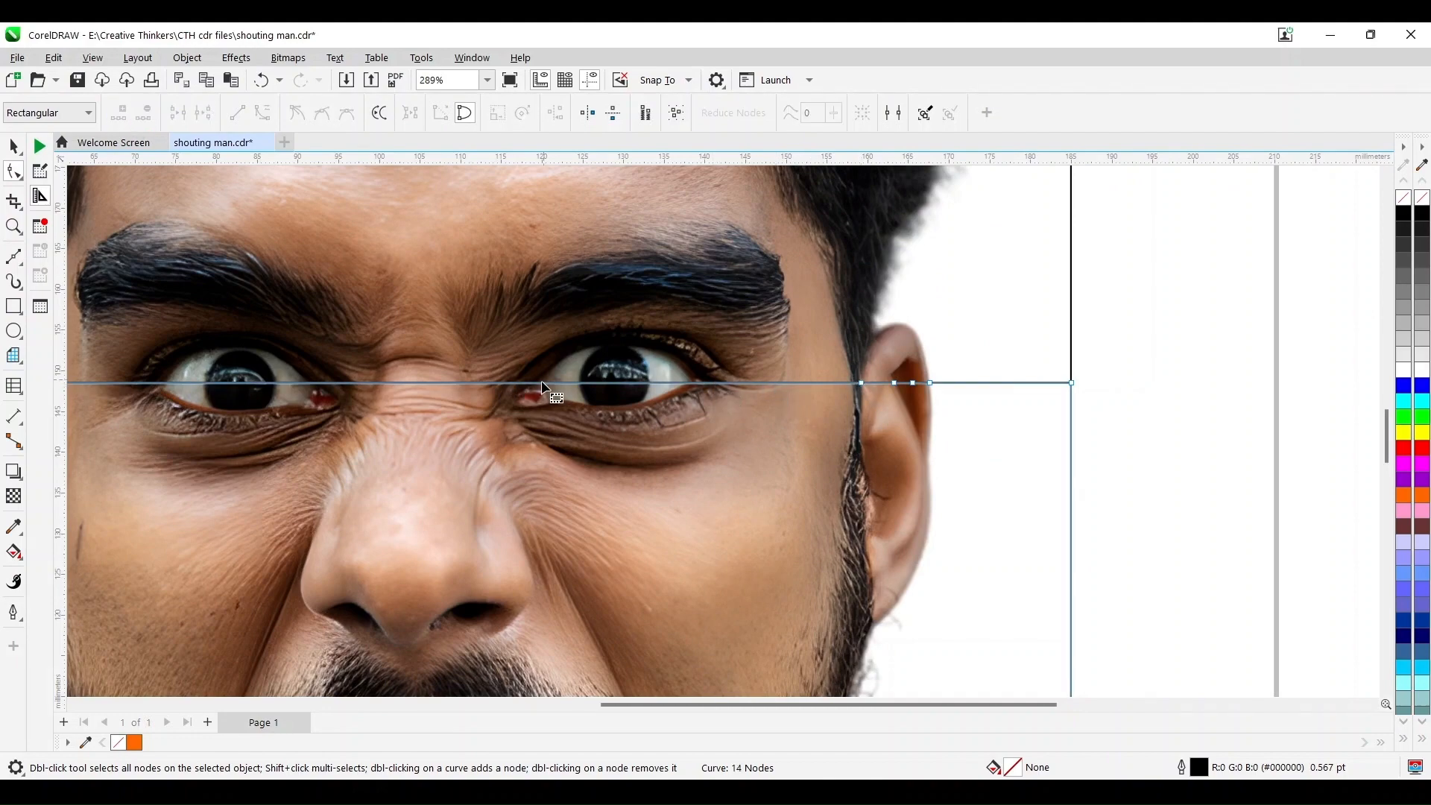
{"action": "left_click", "coordinate": [118, 112]}
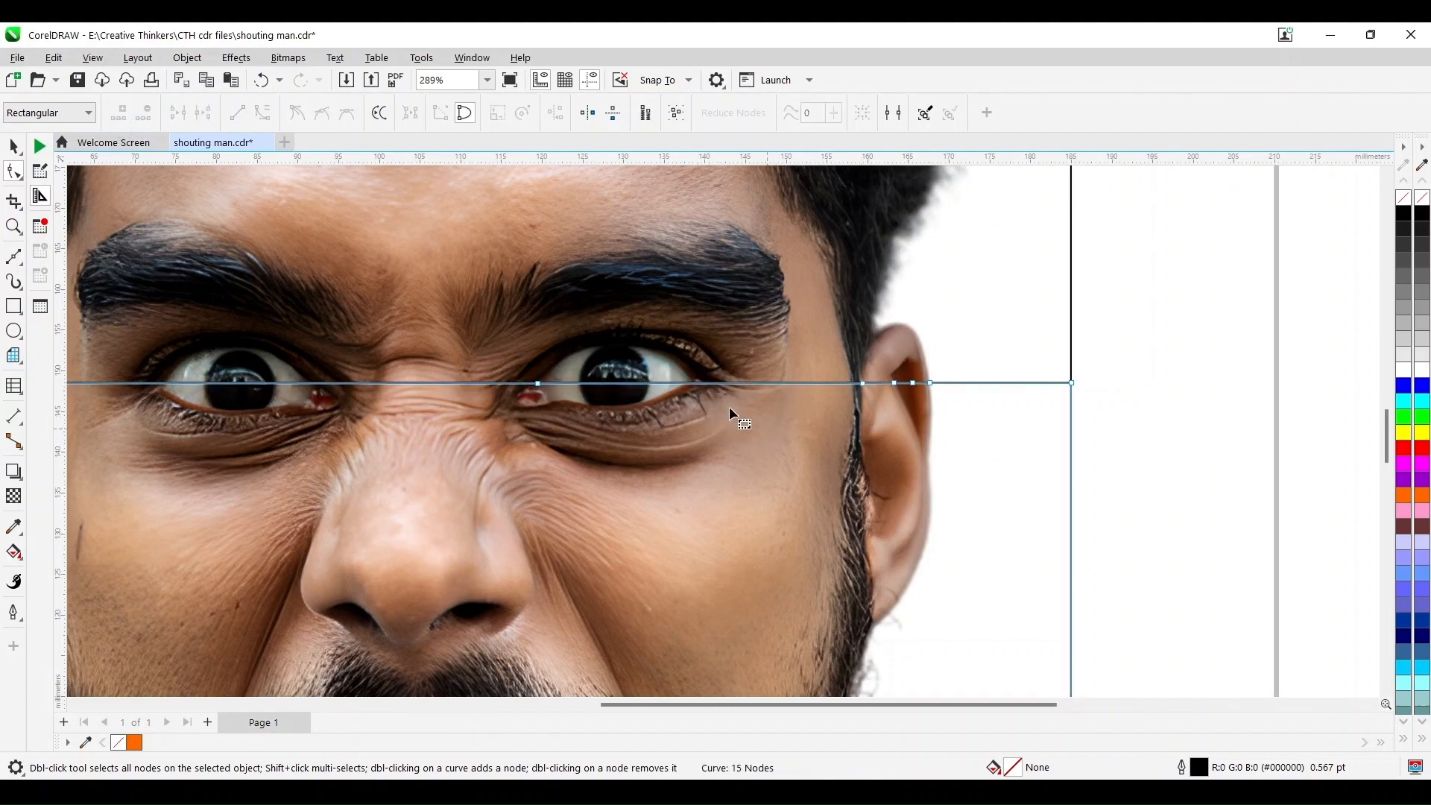
{"action": "scroll", "coordinate": [701, 410], "scroll_direction": "up", "scroll_amount": 1}
{"action": "left_click", "coordinate": [700, 366]}
{"action": "left_click", "coordinate": [119, 113]}
{"action": "left_click", "coordinate": [738, 365]}
{"action": "left_click", "coordinate": [119, 113]}
Step: Add three nodes to the eye line at the inner corner and beside the outer corner of the left eye
{"action": "left_click_drag", "start_coordinate": [710, 705], "coordinate": [619, 706]}
{"action": "left_click", "coordinate": [504, 366]}
{"action": "left_click", "coordinate": [117, 113]}
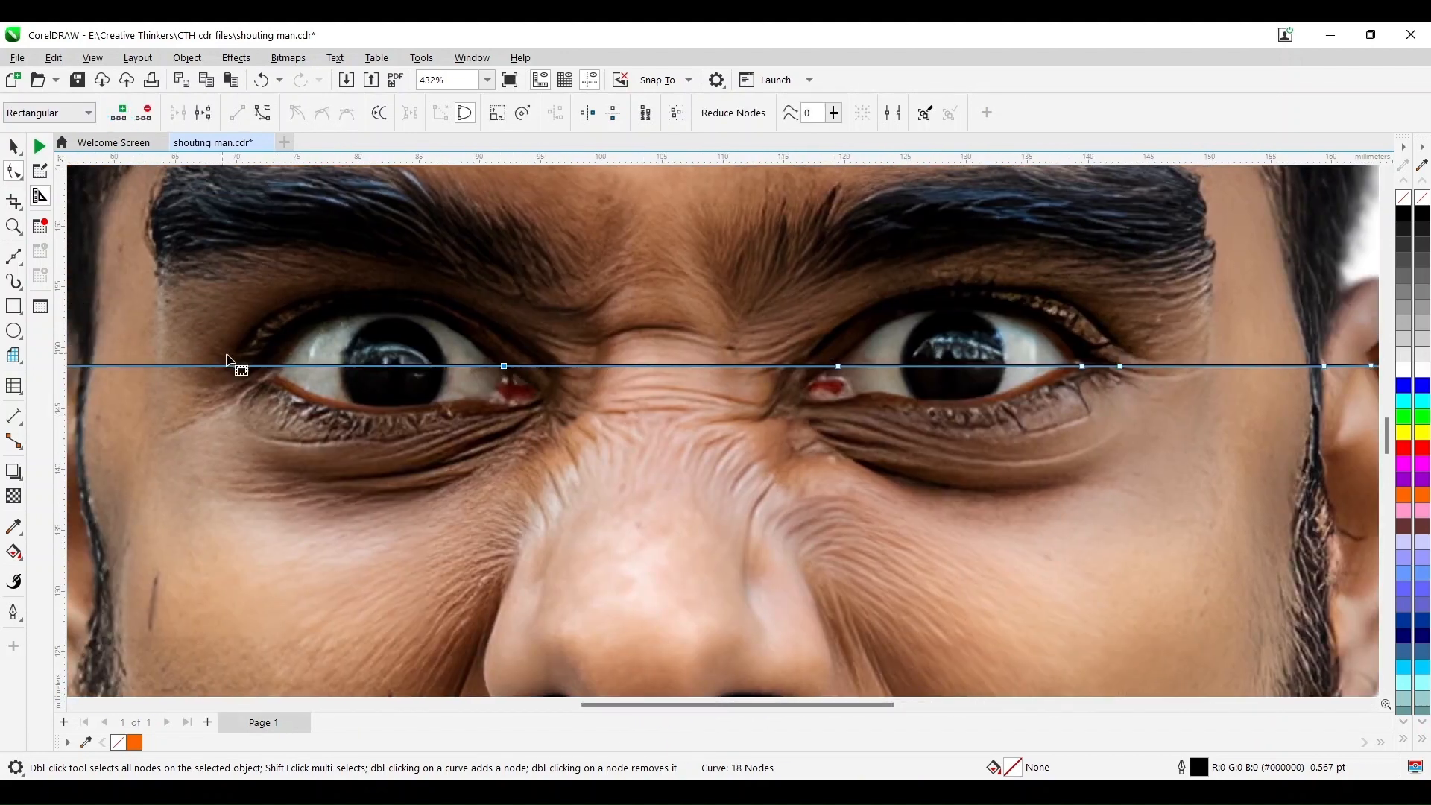
{"action": "left_click", "coordinate": [277, 366]}
{"action": "left_click", "coordinate": [118, 112]}
{"action": "left_click", "coordinate": [229, 366]}
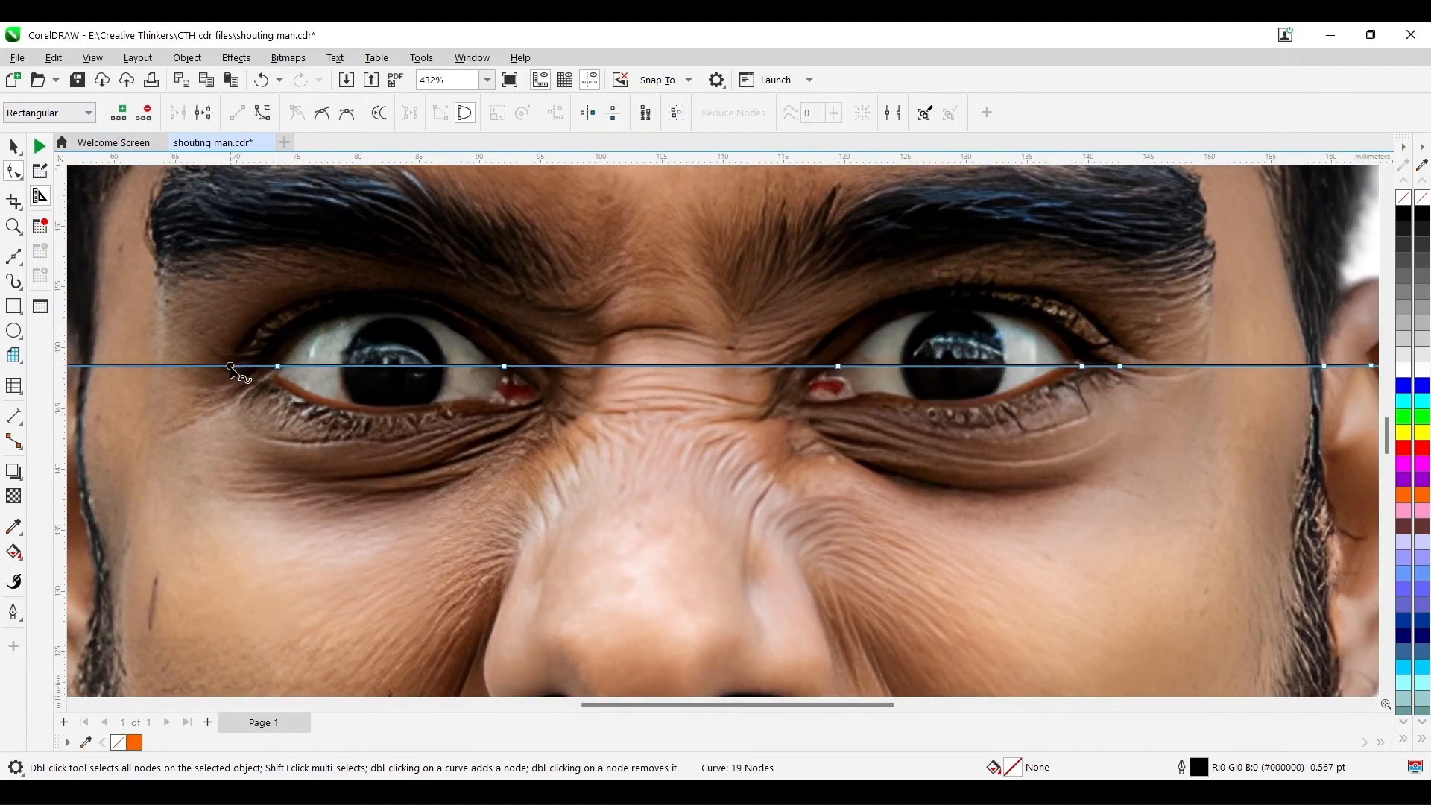
{"action": "left_click", "coordinate": [117, 113]}
Step: Add four nodes to the eye line at the left sideburn and across the left ear
{"action": "left_click_drag", "start_coordinate": [638, 705], "coordinate": [533, 706]}
{"action": "left_click", "coordinate": [514, 366]}
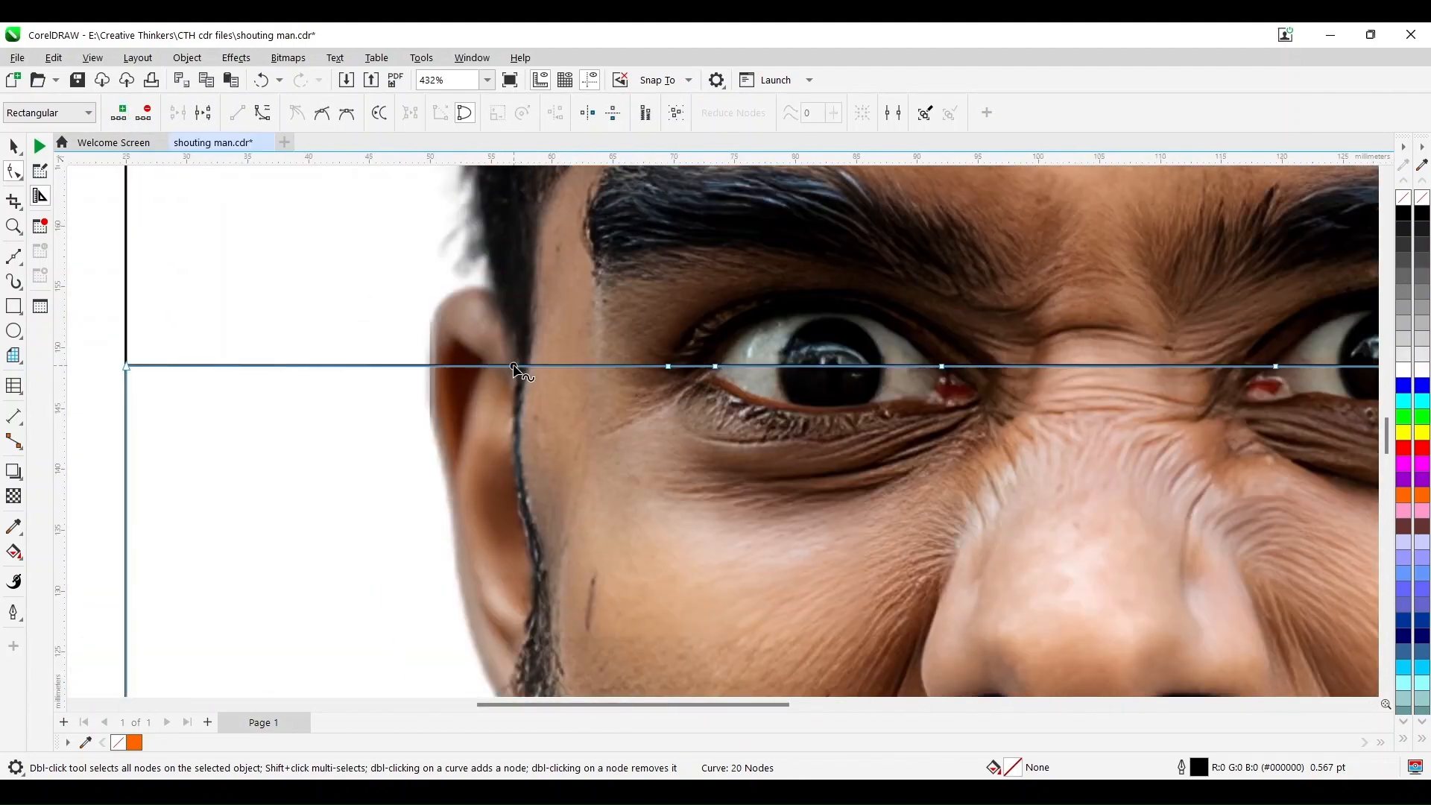
{"action": "left_click", "coordinate": [118, 113]}
{"action": "left_click", "coordinate": [485, 366]}
{"action": "left_click", "coordinate": [118, 113]}
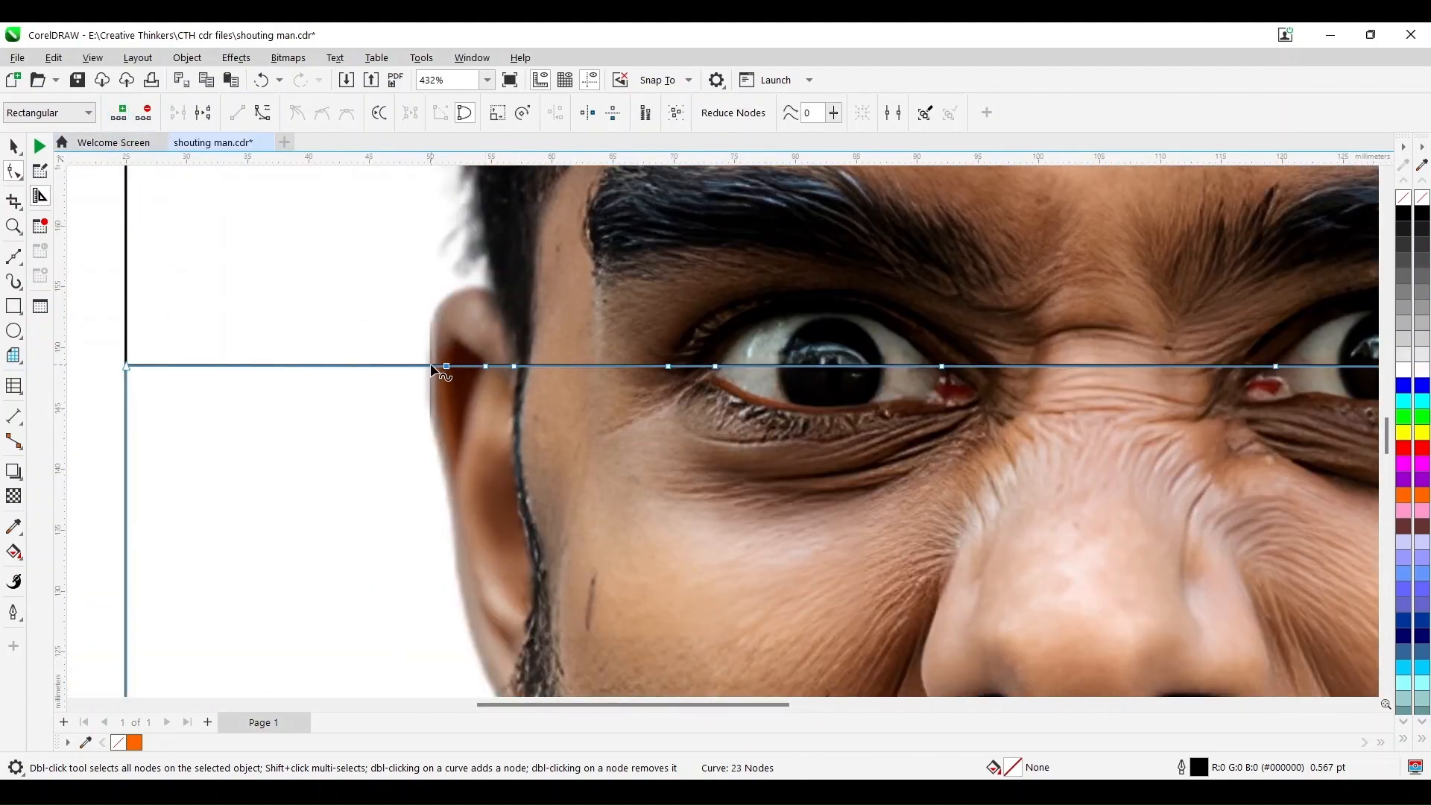
{"action": "left_click", "coordinate": [430, 366]}
{"action": "left_click", "coordinate": [118, 113]}
Step: Select all the added nodes along the eye line and convert their segments to curves
{"action": "scroll", "coordinate": [628, 347], "scroll_direction": "down", "scroll_amount": 2}
{"action": "left_click_drag", "start_coordinate": [509, 299], "coordinate": [1144, 424]}
{"action": "left_click", "coordinate": [263, 113]}
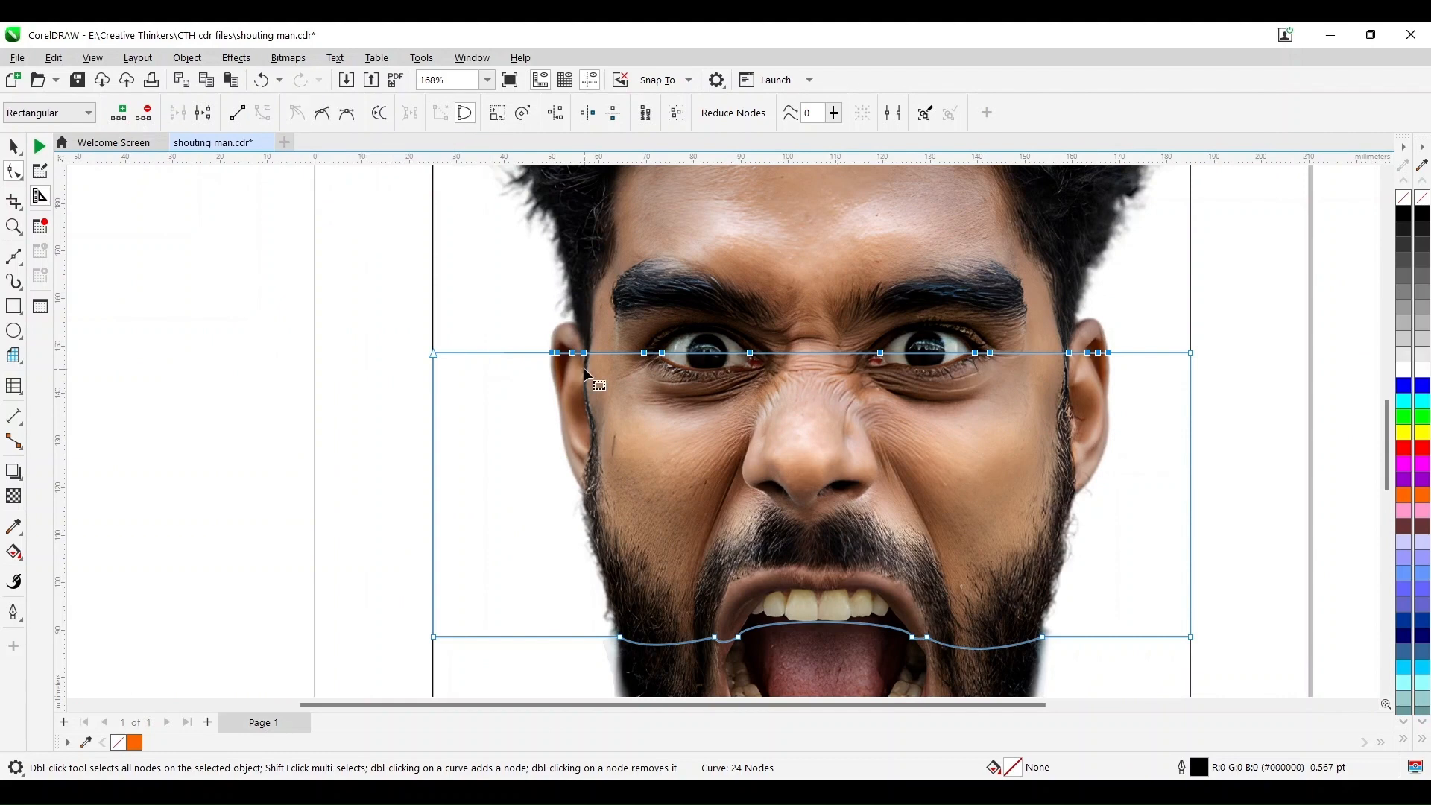
Step: Bend the eye-line segments across the right ear into a small wave that follows the ear's folds
{"action": "left_click", "coordinate": [14, 226]}
{"action": "left_click_drag", "start_coordinate": [958, 317], "coordinate": [1156, 403]}
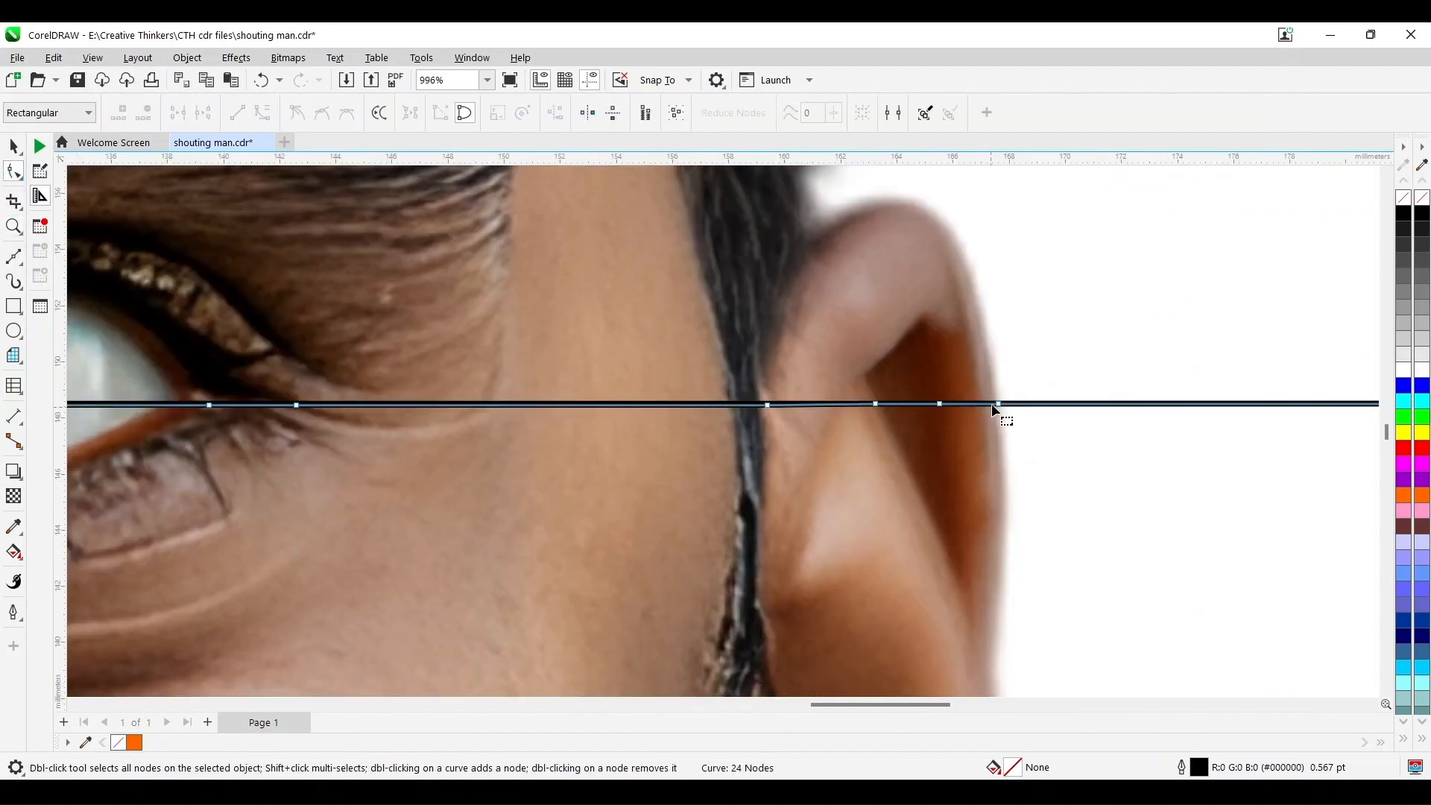
{"action": "left_click", "coordinate": [997, 404]}
{"action": "left_click_drag", "start_coordinate": [978, 404], "coordinate": [824, 421]}
{"action": "left_click", "coordinate": [939, 404]}
{"action": "left_click", "coordinate": [875, 404]}
{"action": "scroll", "coordinate": [830, 421], "scroll_direction": "down", "scroll_amount": 2}
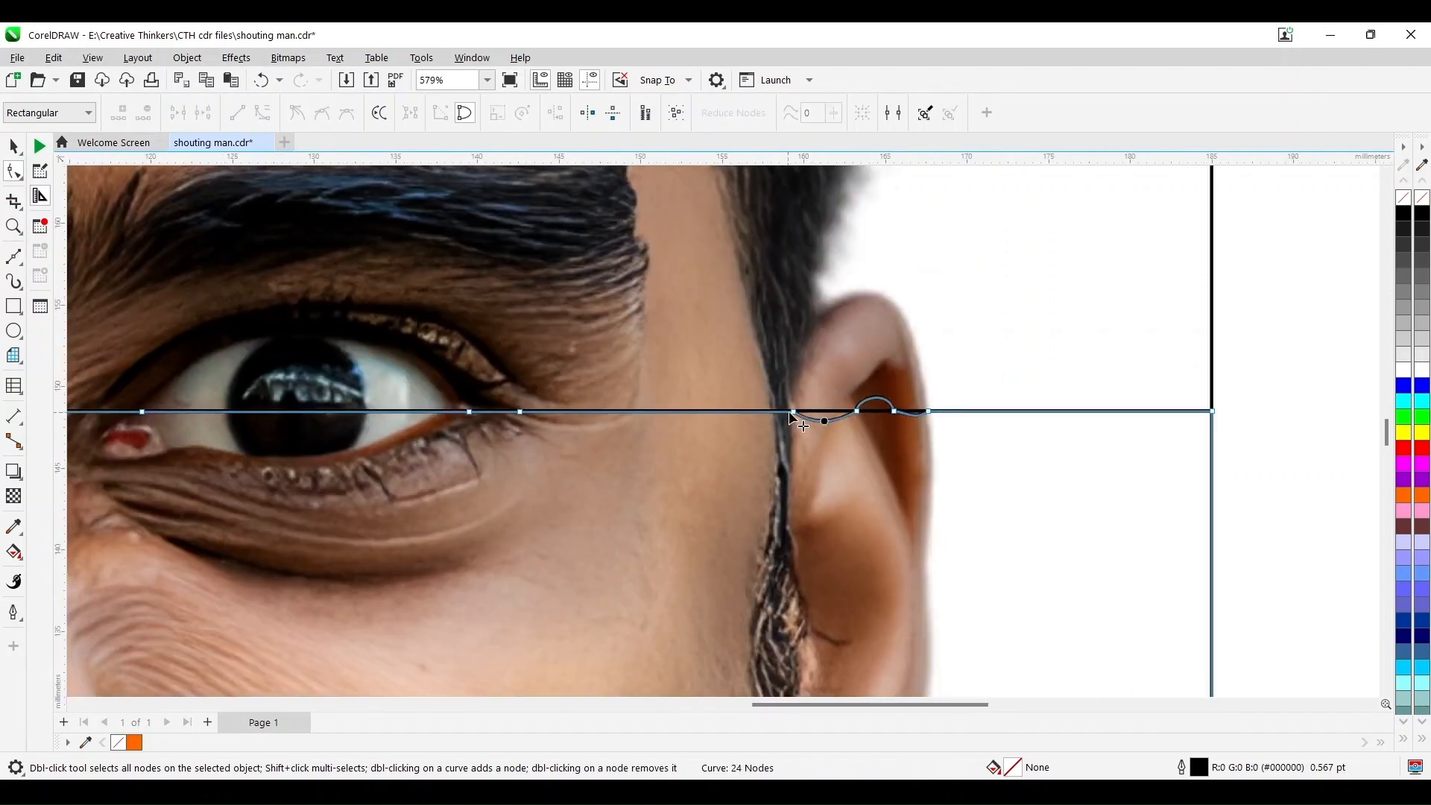
Step: Bend the line downward between the right sideburn and the right eye, and lower the nodes at both ends
{"action": "left_click_drag", "start_coordinate": [655, 412], "coordinate": [584, 425]}
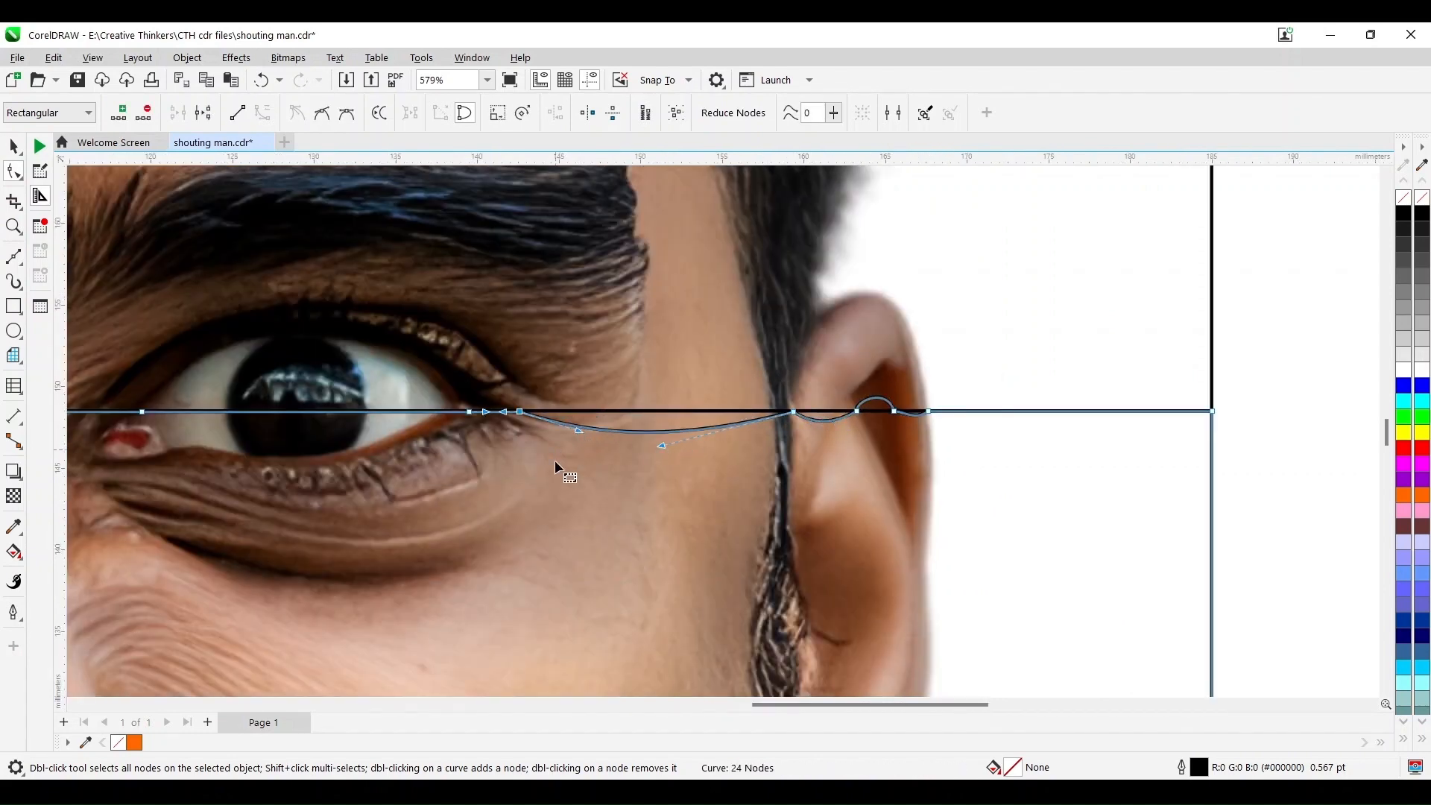
{"action": "left_click_drag", "start_coordinate": [494, 412], "coordinate": [531, 411]}
{"action": "scroll", "coordinate": [485, 442], "scroll_direction": "up", "scroll_amount": 1}
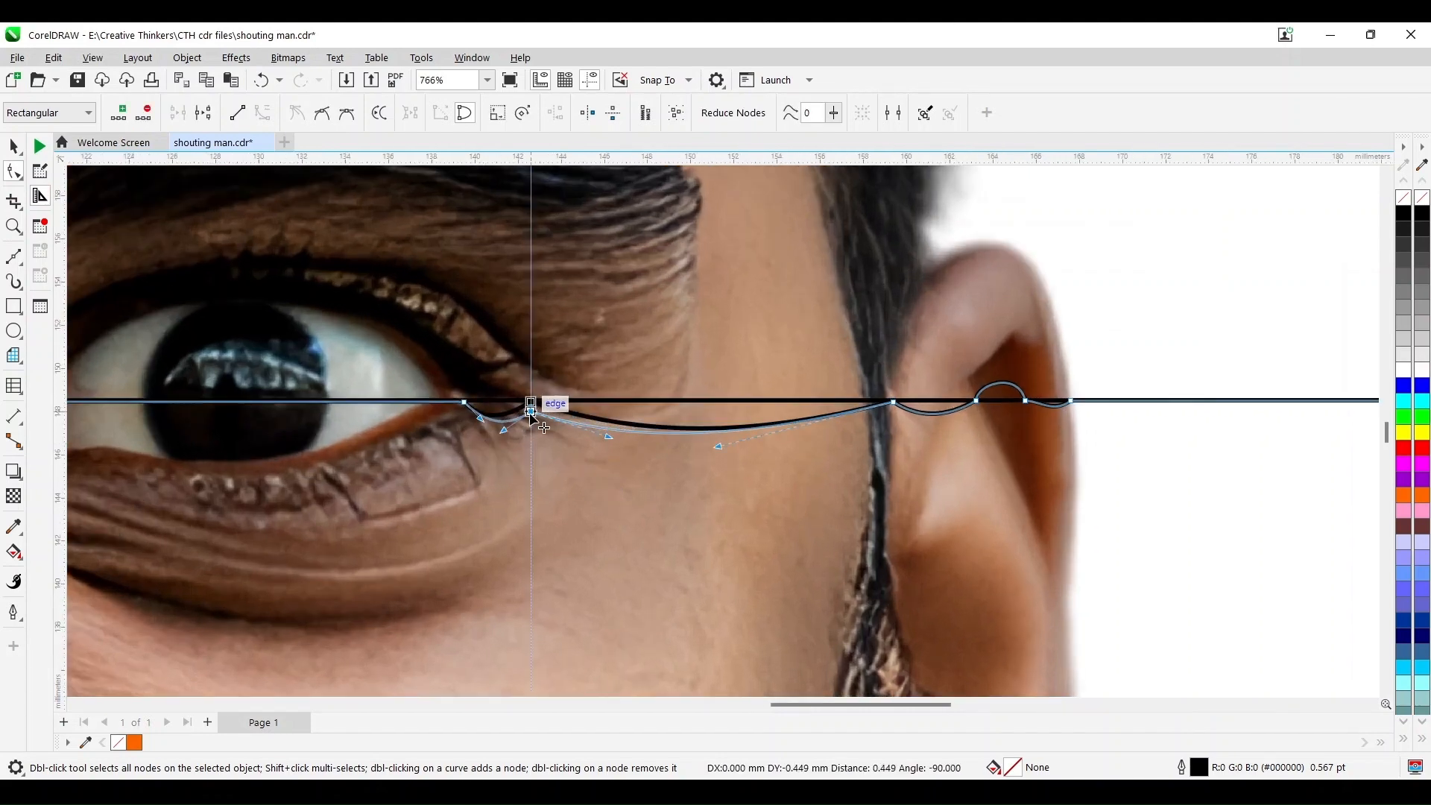
{"action": "left_click_drag", "start_coordinate": [893, 402], "coordinate": [904, 458]}
Step: Lower the right eye's corner nodes and curve the segment between them downward along the lower eyelid
{"action": "left_click_drag", "start_coordinate": [823, 704], "coordinate": [748, 705]}
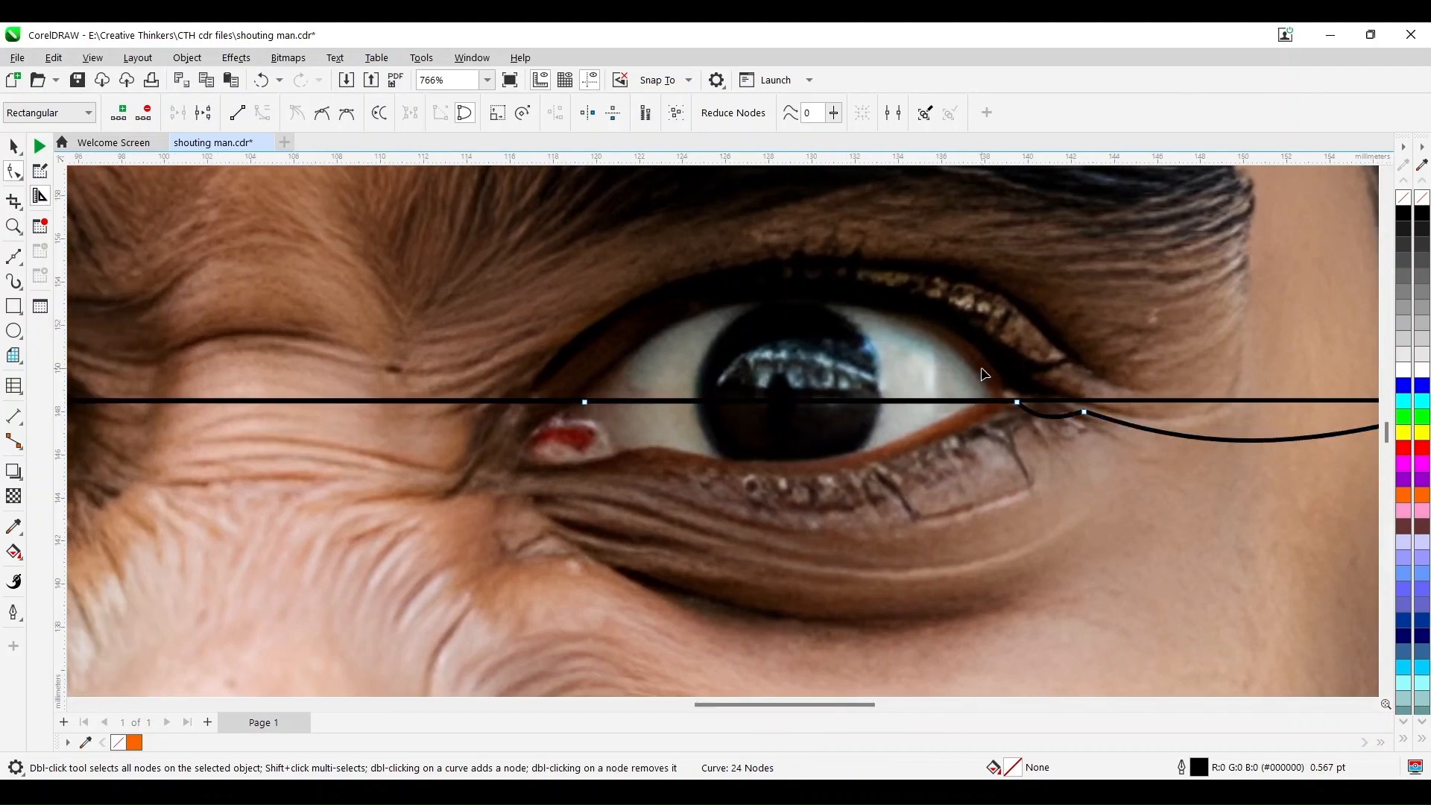
{"action": "left_click", "coordinate": [1001, 402]}
{"action": "left_click", "coordinate": [1017, 402]}
{"action": "left_click_drag", "start_coordinate": [600, 374], "coordinate": [477, 431]}
{"action": "left_click_drag", "start_coordinate": [584, 402], "coordinate": [596, 442]}
{"action": "left_click_drag", "start_coordinate": [1028, 443], "coordinate": [999, 423]}
{"action": "left_click", "coordinate": [974, 410]}
{"action": "left_click_drag", "start_coordinate": [793, 423], "coordinate": [794, 442]}
Step: Add two nodes at the sides of the nose bridge and bend the segment between them downward
{"action": "scroll", "coordinate": [793, 447], "scroll_direction": "down", "scroll_amount": 3}
{"action": "left_click", "coordinate": [331, 456]}
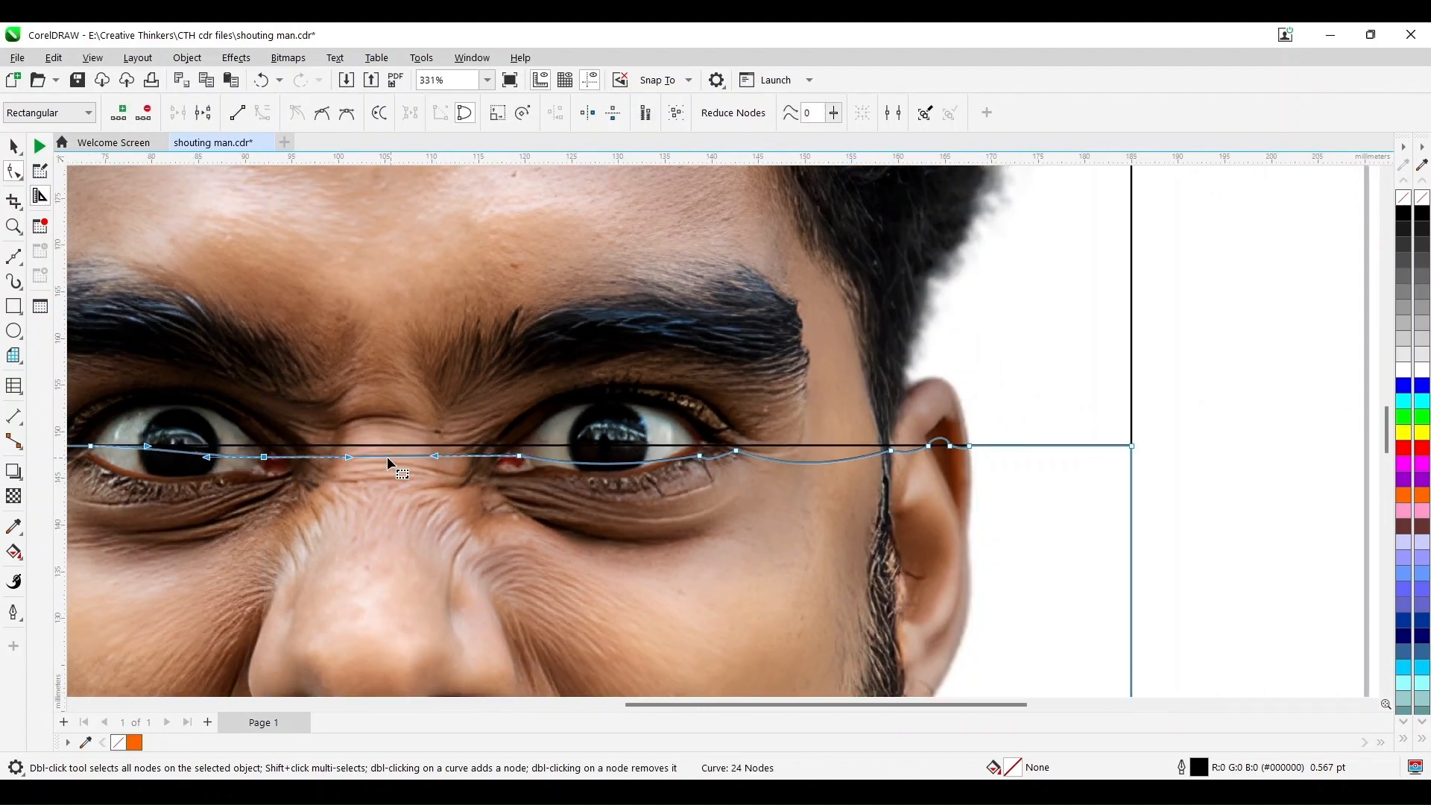
{"action": "left_click", "coordinate": [122, 117]}
{"action": "left_click", "coordinate": [452, 456]}
{"action": "left_click", "coordinate": [126, 118]}
{"action": "left_click_drag", "start_coordinate": [392, 456], "coordinate": [387, 475]}
Step: Lower the two nodes outside the left eye and curve the line beneath the left eyeball
{"action": "left_click_drag", "start_coordinate": [694, 705], "coordinate": [594, 708]}
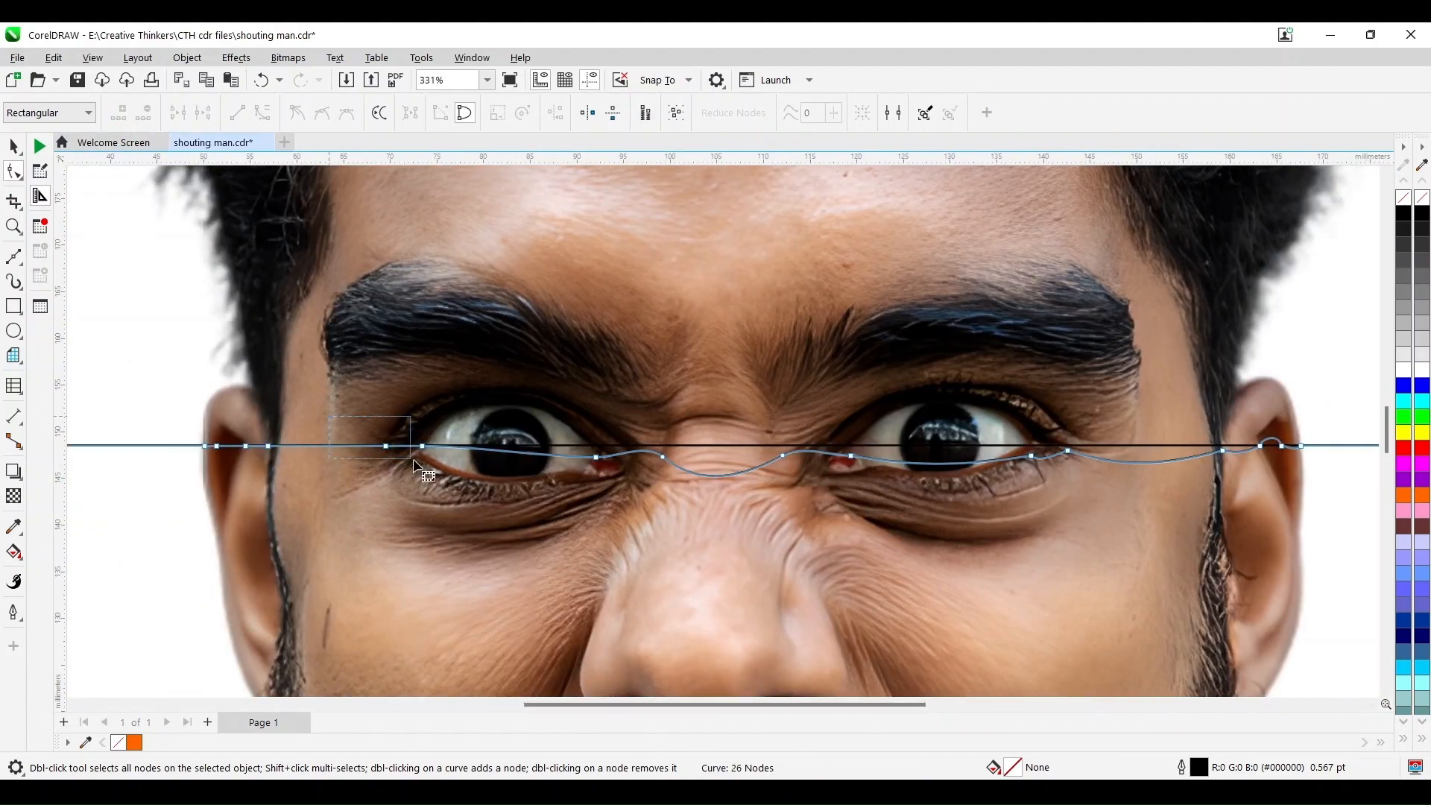
{"action": "left_click_drag", "start_coordinate": [360, 414], "coordinate": [444, 478]}
{"action": "left_click_drag", "start_coordinate": [422, 445], "coordinate": [398, 462]}
{"action": "left_click", "coordinate": [410, 465]}
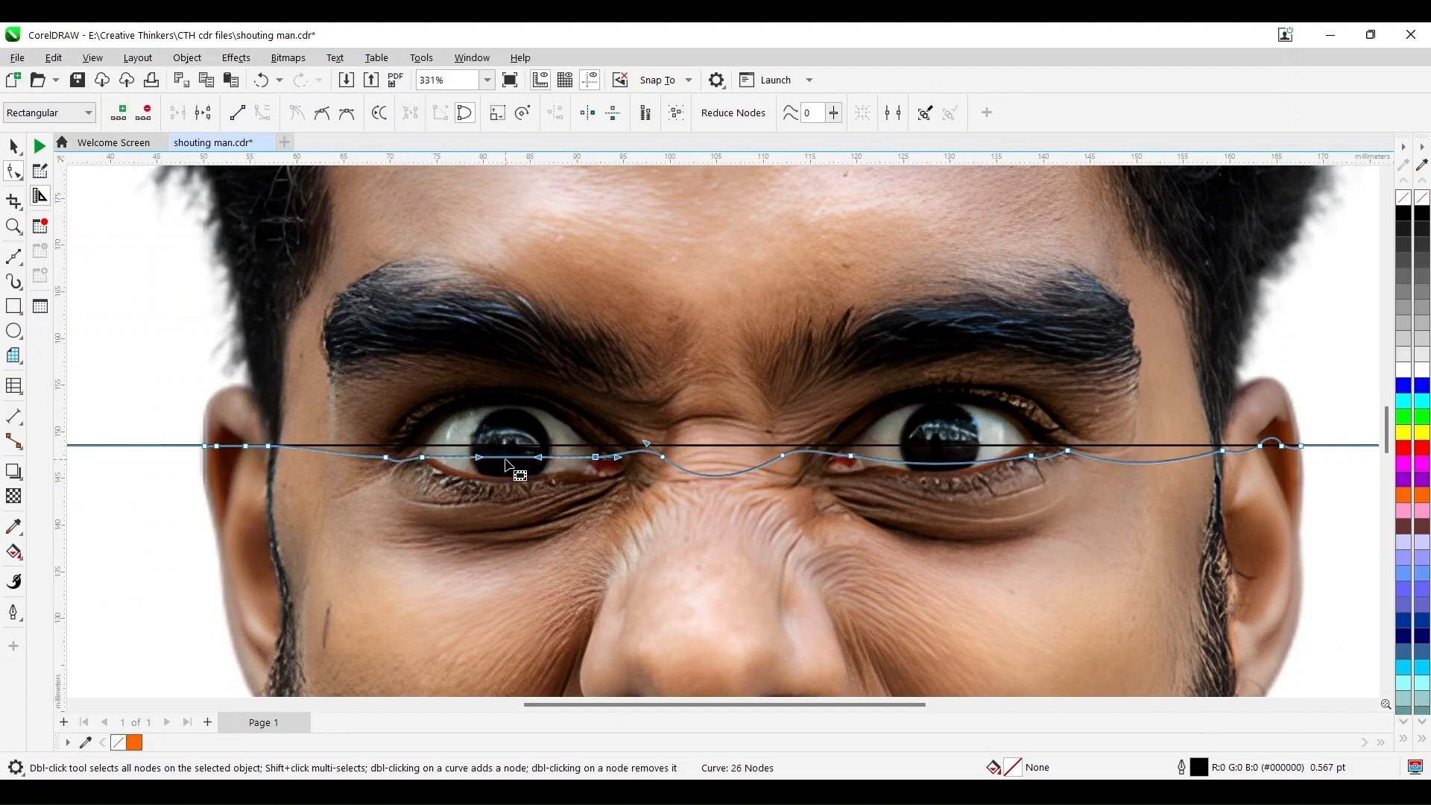
{"action": "left_click_drag", "start_coordinate": [507, 461], "coordinate": [508, 471]}
{"action": "left_click", "coordinate": [662, 456]}
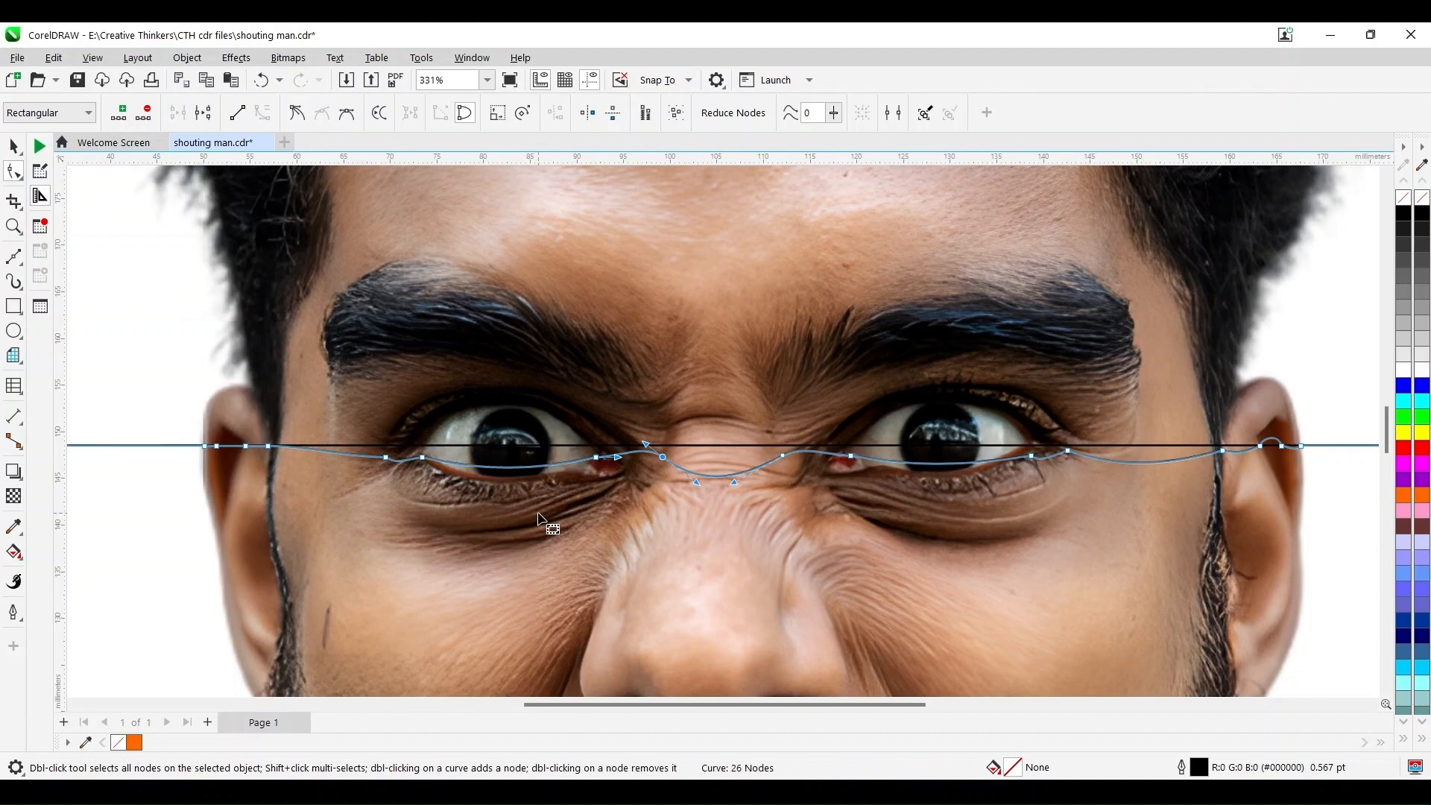
Step: Shape the eye line into a wave across the left ear and a slight dip over the left temple
{"action": "scroll", "coordinate": [208, 454], "scroll_direction": "up", "scroll_amount": 3}
{"action": "left_click_drag", "start_coordinate": [214, 431], "coordinate": [335, 443]}
{"action": "left_click", "coordinate": [264, 432]}
{"action": "left_click", "coordinate": [231, 431]}
{"action": "left_click_drag", "start_coordinate": [365, 432], "coordinate": [365, 440]}
{"action": "left_click_drag", "start_coordinate": [398, 440], "coordinate": [398, 444]}
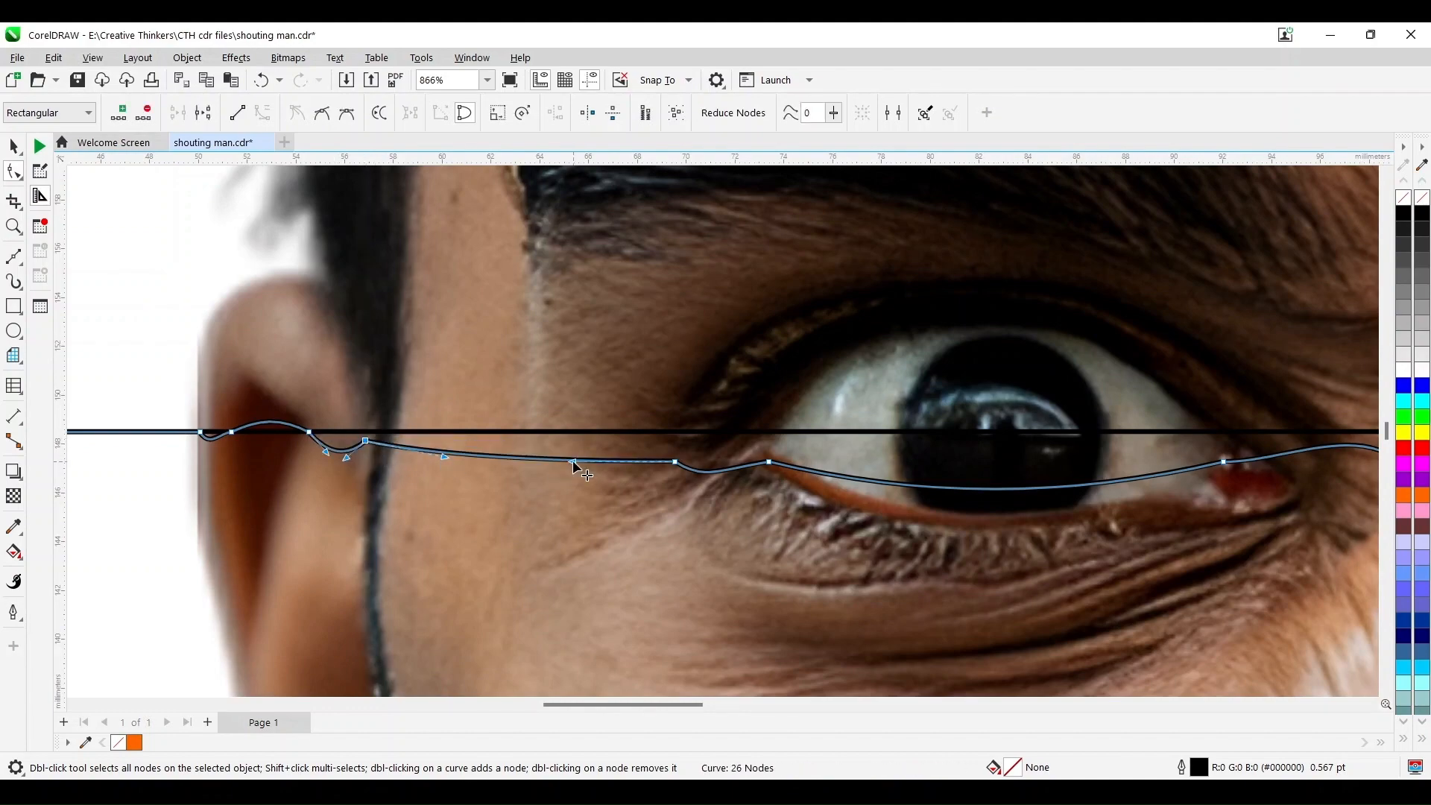
{"action": "left_click_drag", "start_coordinate": [572, 459], "coordinate": [573, 465]}
Step: Stretch the second grid row to about 66.8 mm high over the curved eye line and trim it with the third row
{"action": "scroll", "coordinate": [565, 477], "scroll_direction": "down", "scroll_amount": 3}
{"action": "scroll", "coordinate": [1001, 565], "scroll_direction": "down", "scroll_amount": 2}
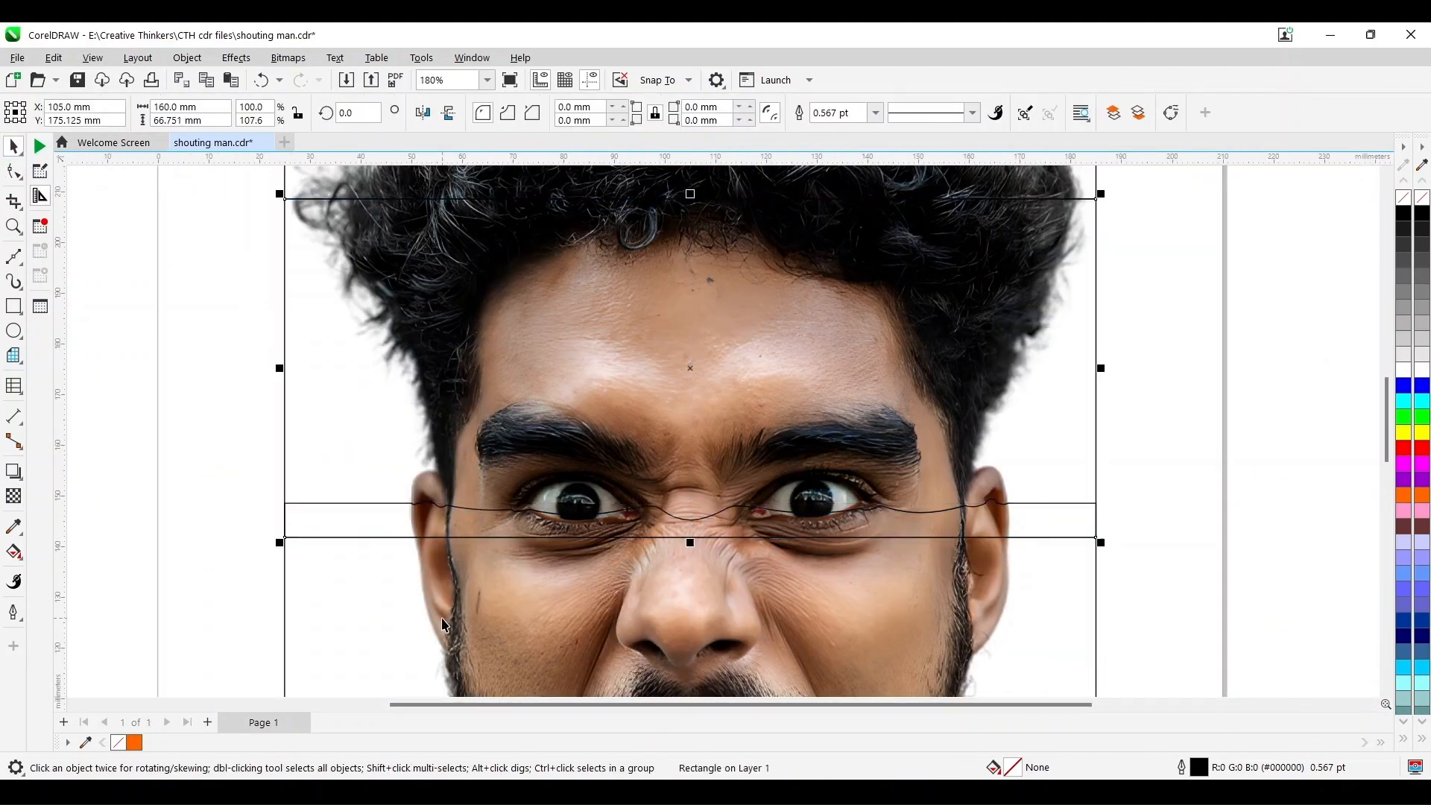
{"action": "left_click", "coordinate": [690, 536], "text": "shift"}
{"action": "left_click", "coordinate": [536, 117]}
{"action": "key", "text": "ctrl+z"}
{"action": "scroll", "coordinate": [220, 501], "scroll_direction": "down", "scroll_amount": 1}
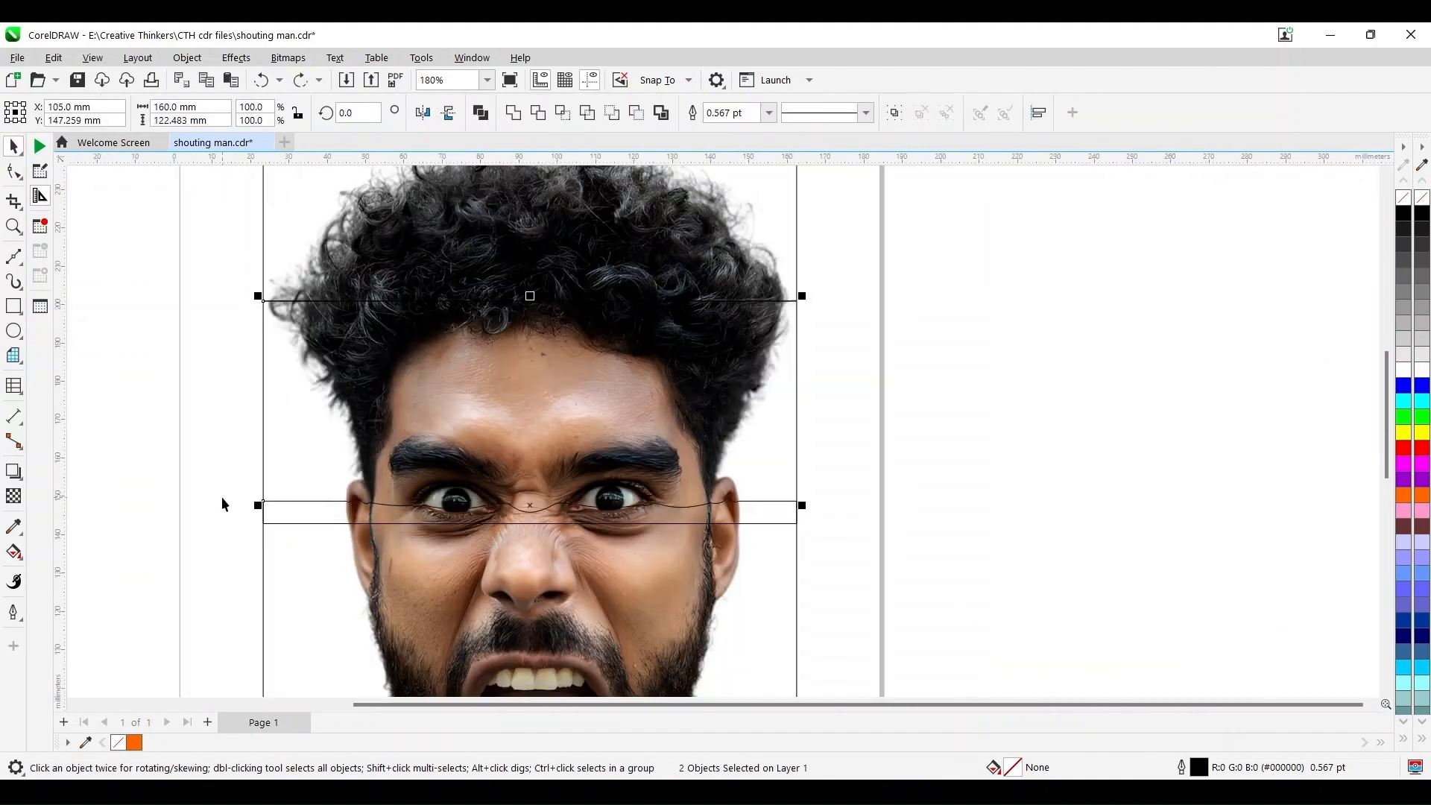
{"action": "left_click", "coordinate": [1386, 691]}
{"action": "left_click", "coordinate": [754, 466]}
{"action": "left_click", "coordinate": [744, 322], "text": "shift"}
{"action": "left_click", "coordinate": [539, 116]}
{"action": "scroll", "coordinate": [887, 343], "scroll_direction": "down", "scroll_amount": 1}
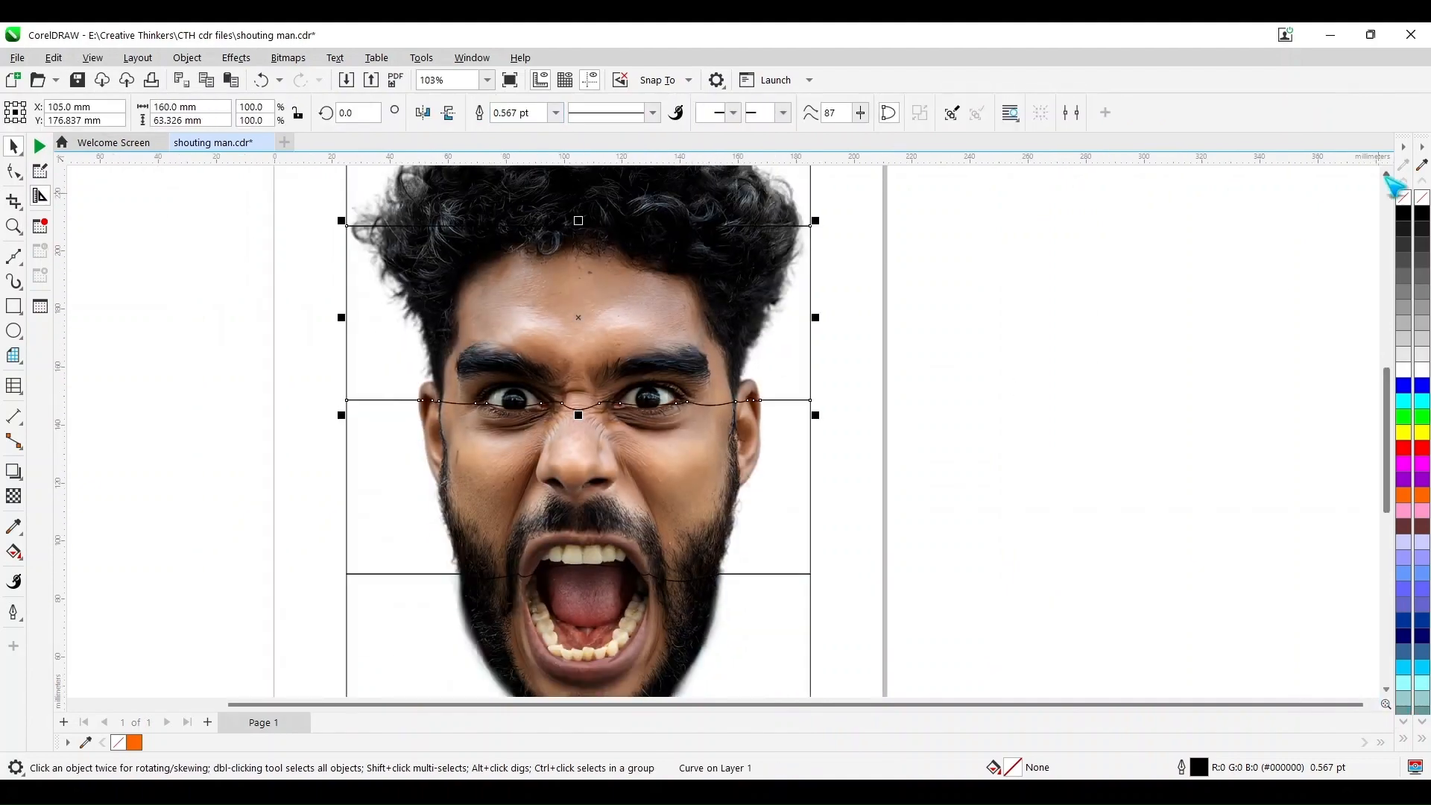
Step: Add a series of nodes along the second row's upper edge across the hair and convert the segments to curves
{"action": "scroll", "coordinate": [696, 419], "scroll_direction": "up", "scroll_amount": 4}
{"action": "left_click", "coordinate": [14, 172]}
{"action": "double_click", "coordinate": [936, 333]}
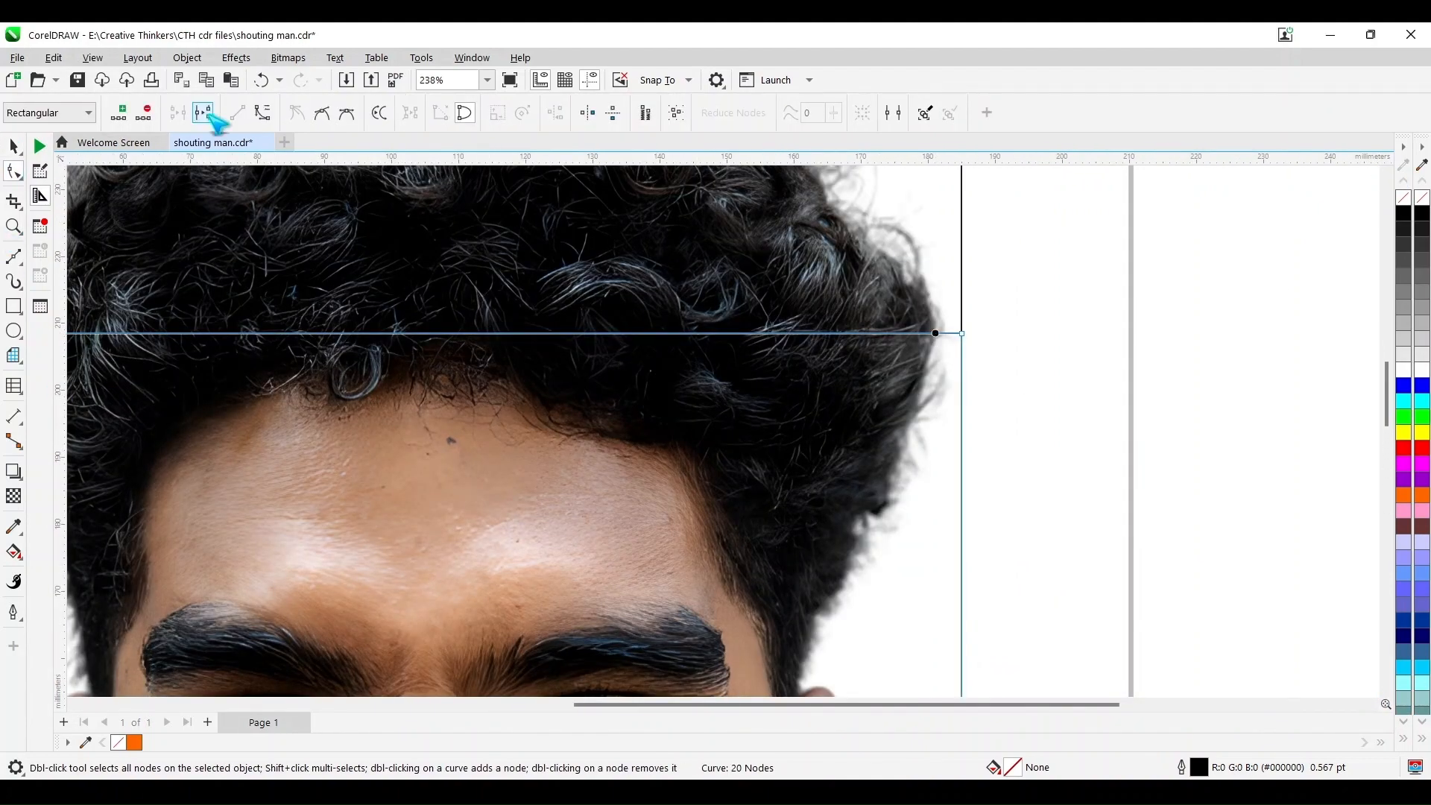
{"action": "double_click", "coordinate": [676, 334]}
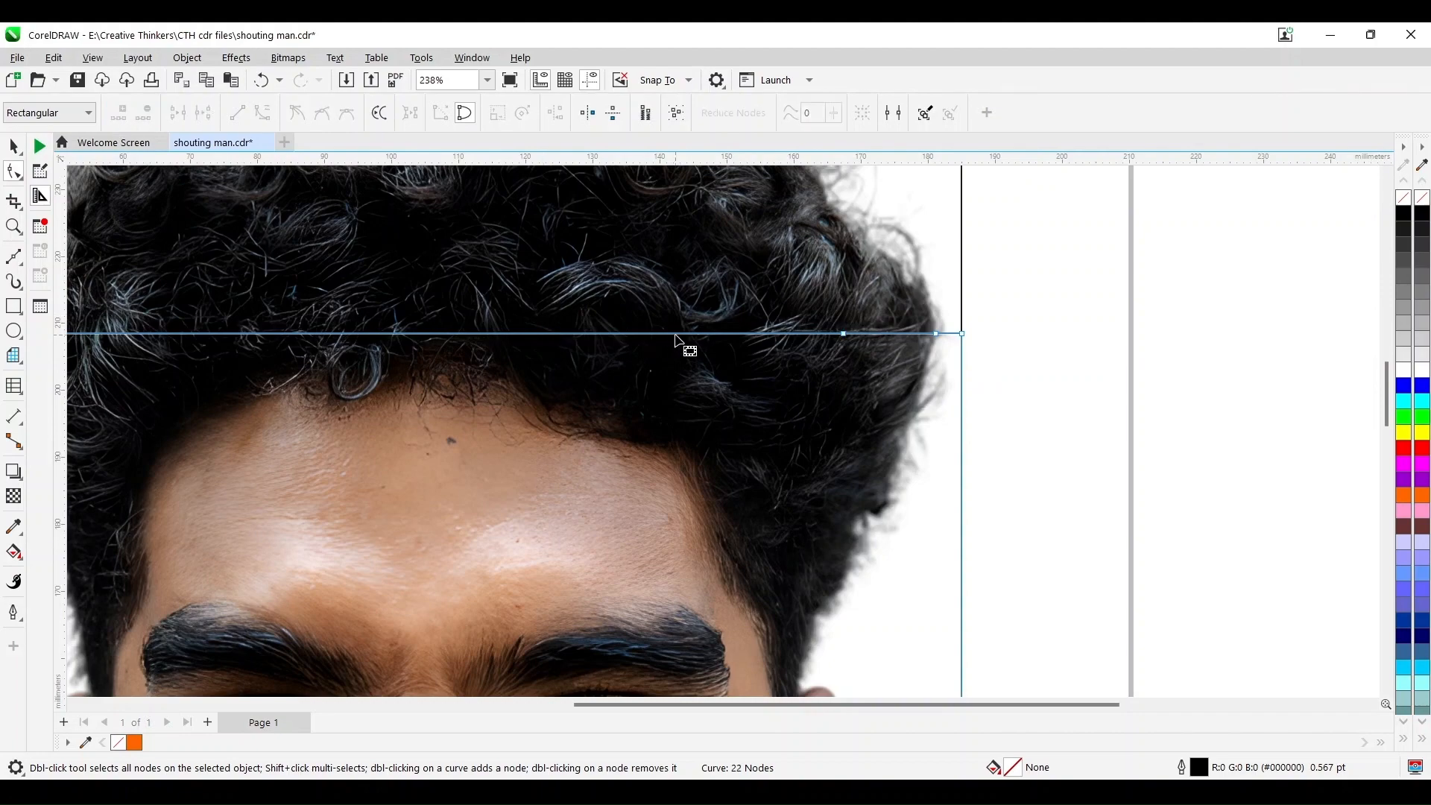
{"action": "double_click", "coordinate": [529, 334]}
{"action": "double_click", "coordinate": [385, 334]}
{"action": "double_click", "coordinate": [226, 334]}
{"action": "left_click_drag", "start_coordinate": [839, 705], "coordinate": [670, 705]}
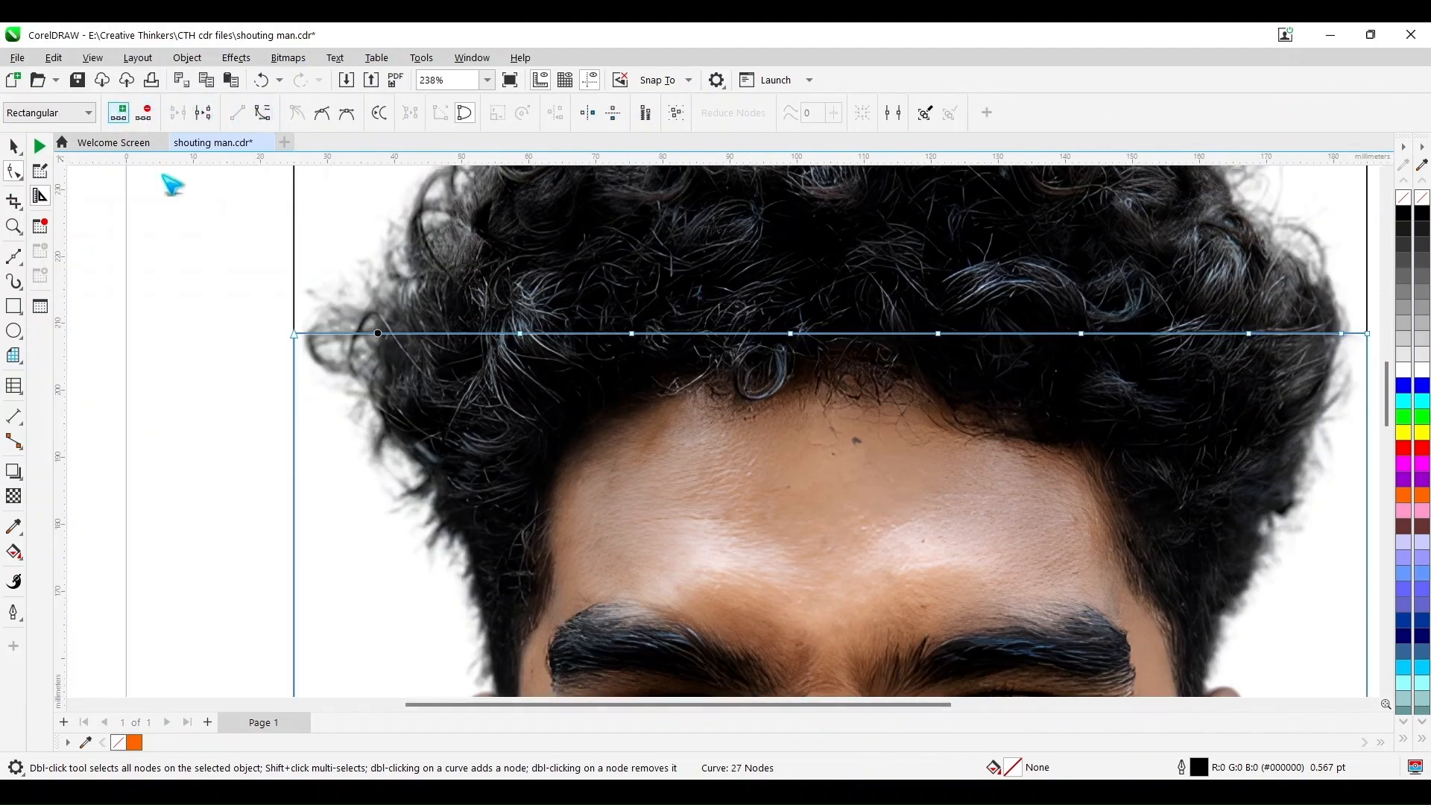
{"action": "scroll", "coordinate": [331, 307], "scroll_direction": "down", "scroll_amount": 1}
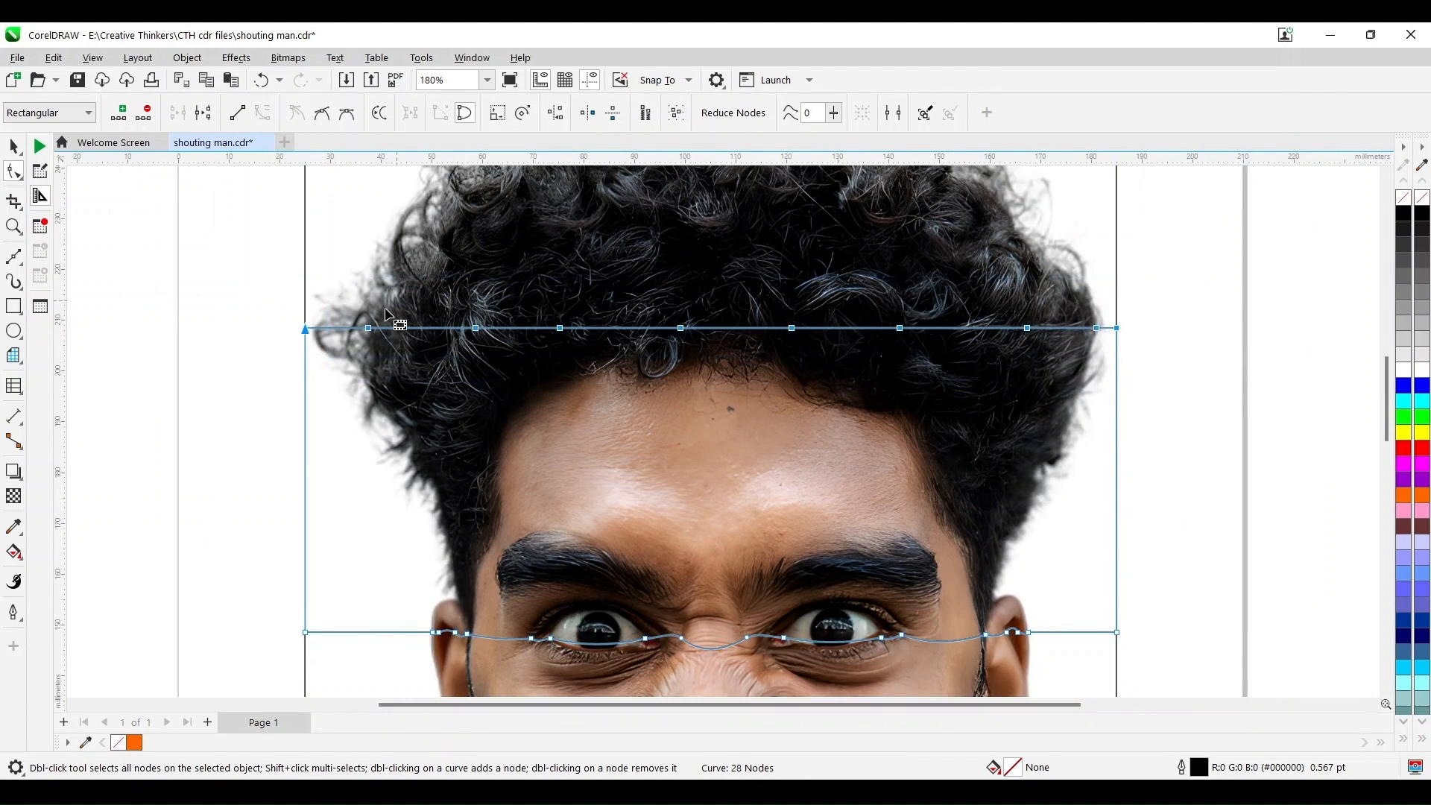
Step: Bend the segments along the hair line alternately up and down into a gentle wave from edge to edge
{"action": "left_click_drag", "start_coordinate": [340, 328], "coordinate": [420, 340]}
{"action": "left_click_drag", "start_coordinate": [519, 327], "coordinate": [519, 318]}
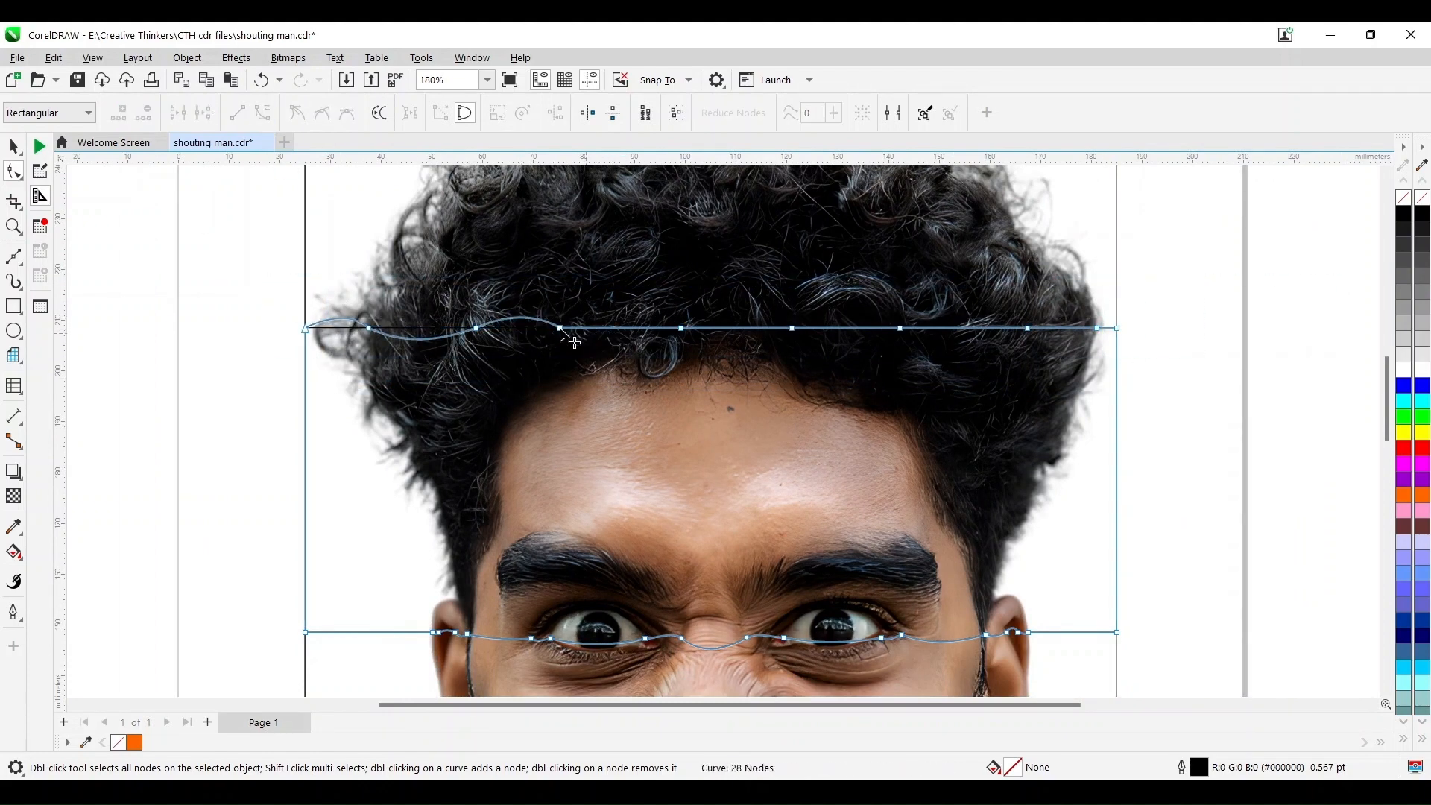
{"action": "left_click_drag", "start_coordinate": [621, 328], "coordinate": [620, 340]}
{"action": "left_click_drag", "start_coordinate": [729, 327], "coordinate": [729, 316]}
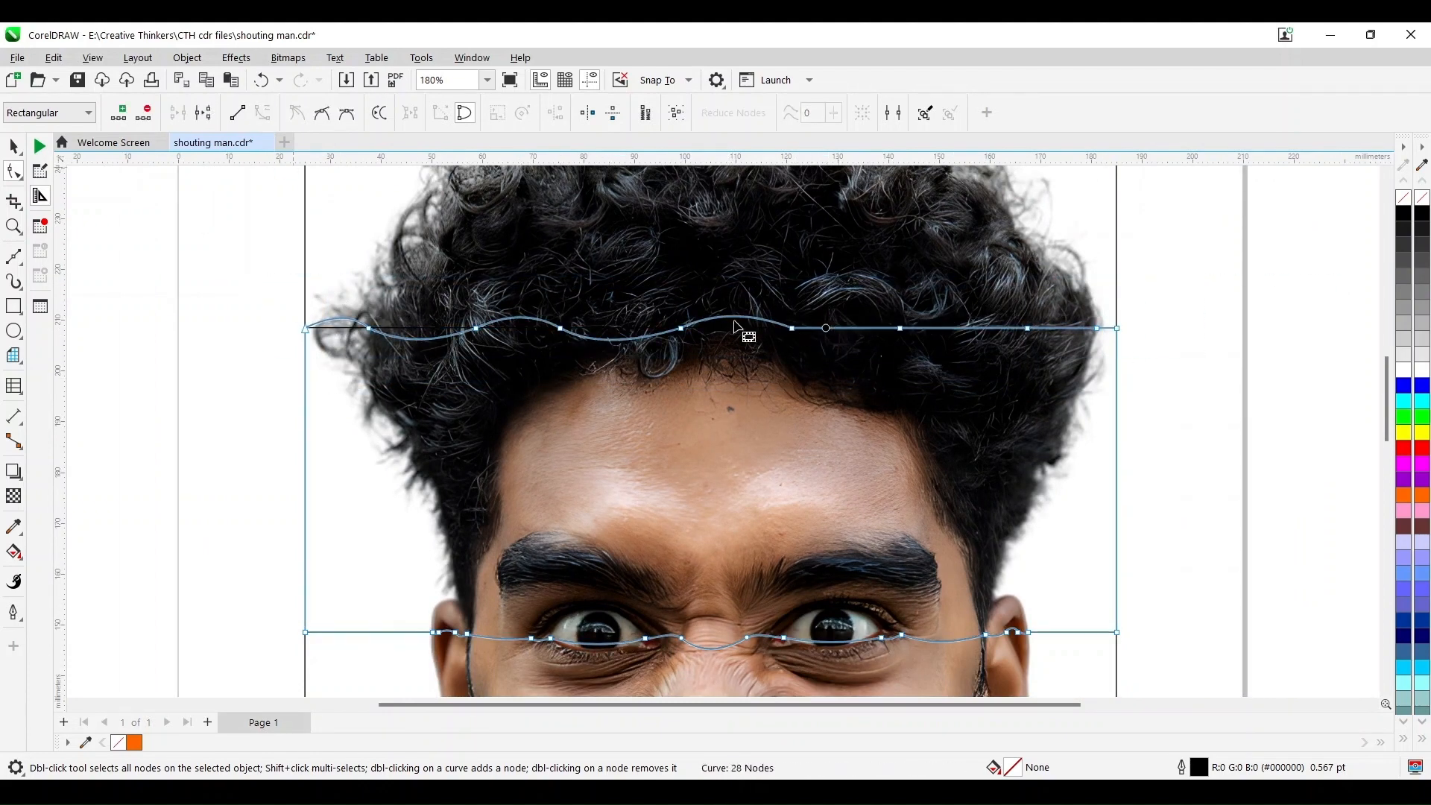
{"action": "left_click_drag", "start_coordinate": [846, 345], "coordinate": [845, 365]}
{"action": "left_click_drag", "start_coordinate": [958, 328], "coordinate": [959, 316]}
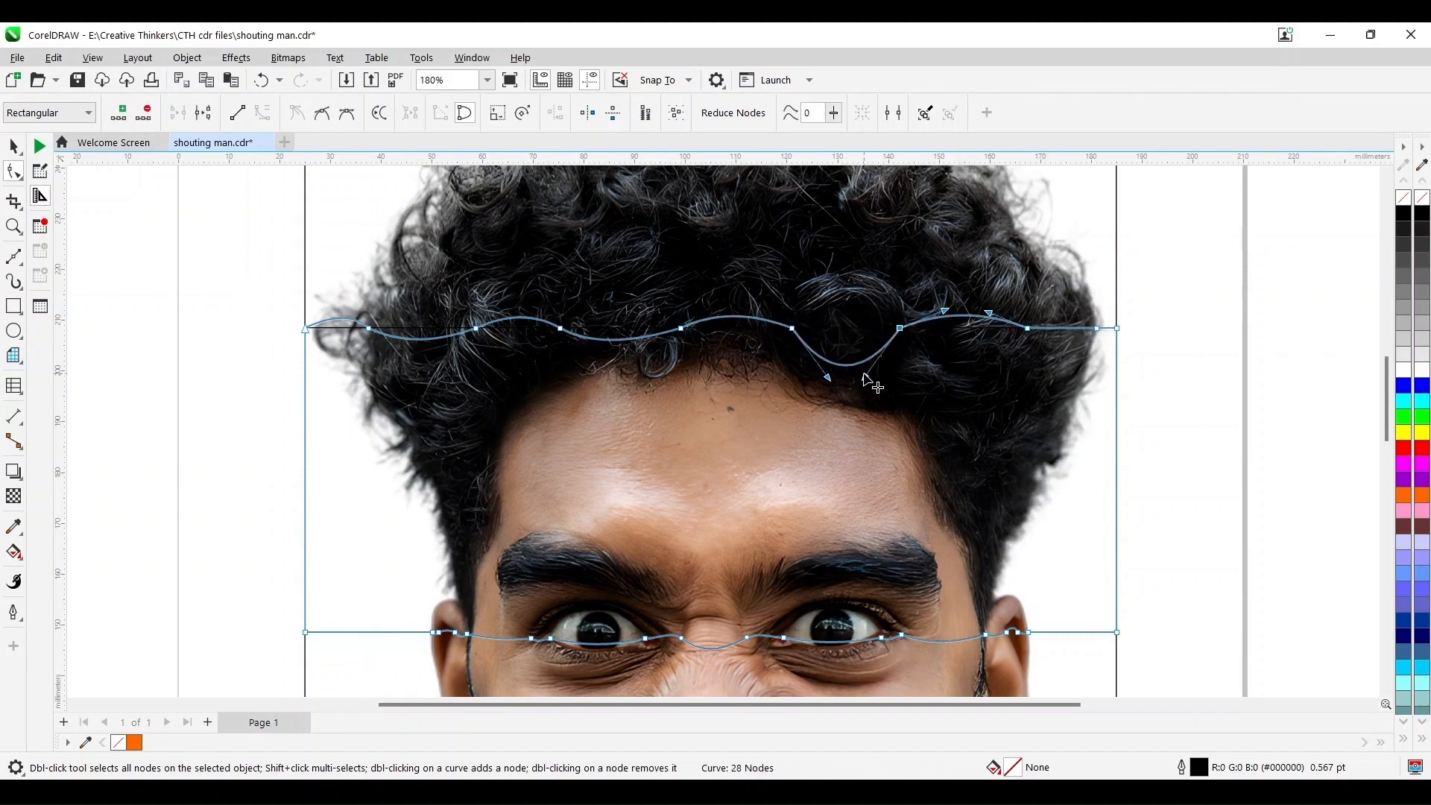
{"action": "left_click_drag", "start_coordinate": [845, 365], "coordinate": [845, 349]}
{"action": "left_click_drag", "start_coordinate": [1059, 328], "coordinate": [1059, 341]}
Step: Stretch the top row downward so its lower edge lies below the wavy hair line
{"action": "scroll", "coordinate": [1019, 371], "scroll_direction": "down", "scroll_amount": 2}
{"action": "left_click", "coordinate": [1387, 176]}
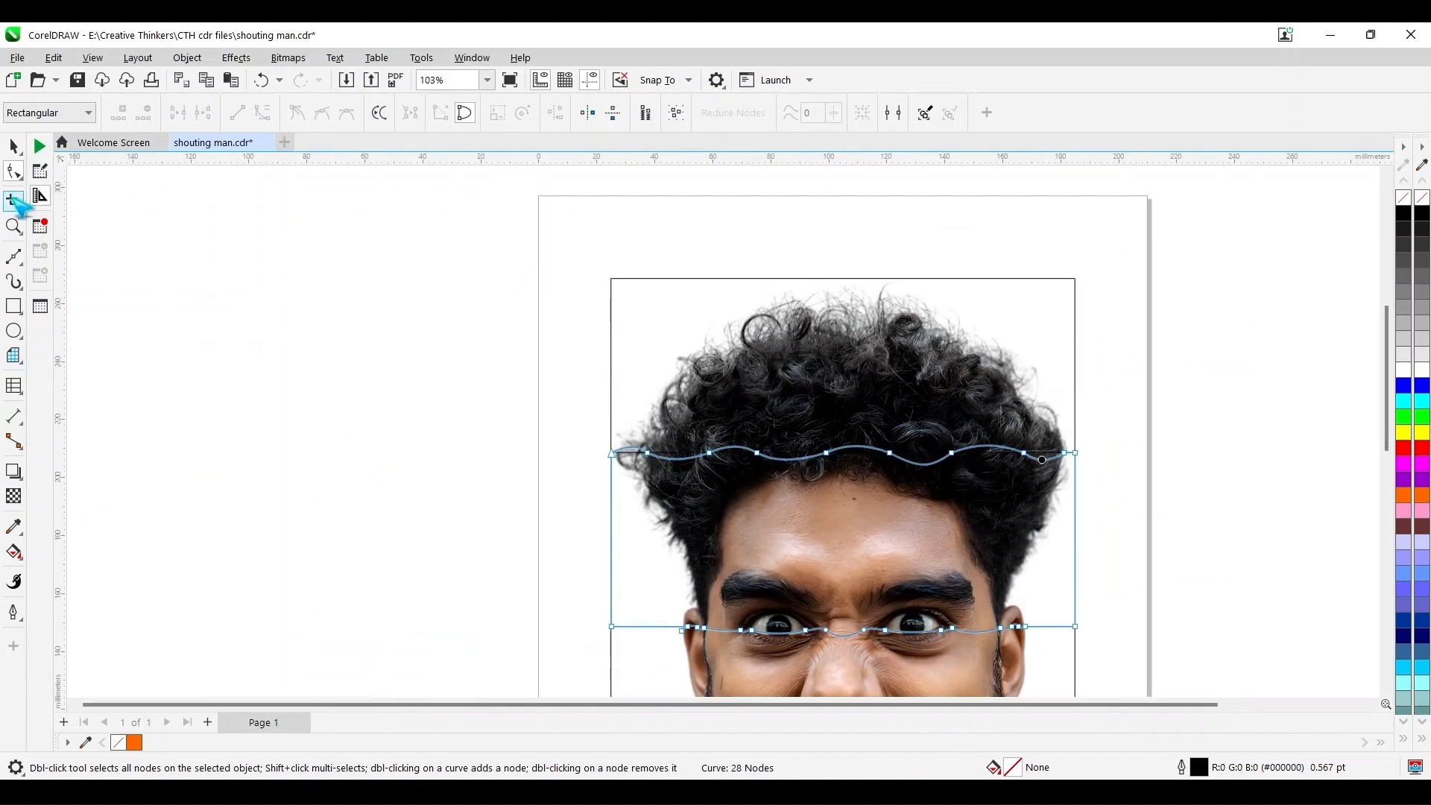
{"action": "left_click", "coordinate": [13, 146]}
{"action": "left_click", "coordinate": [659, 387]}
{"action": "left_click_drag", "start_coordinate": [843, 453], "coordinate": [843, 492]}
{"action": "left_click", "coordinate": [1213, 501]}
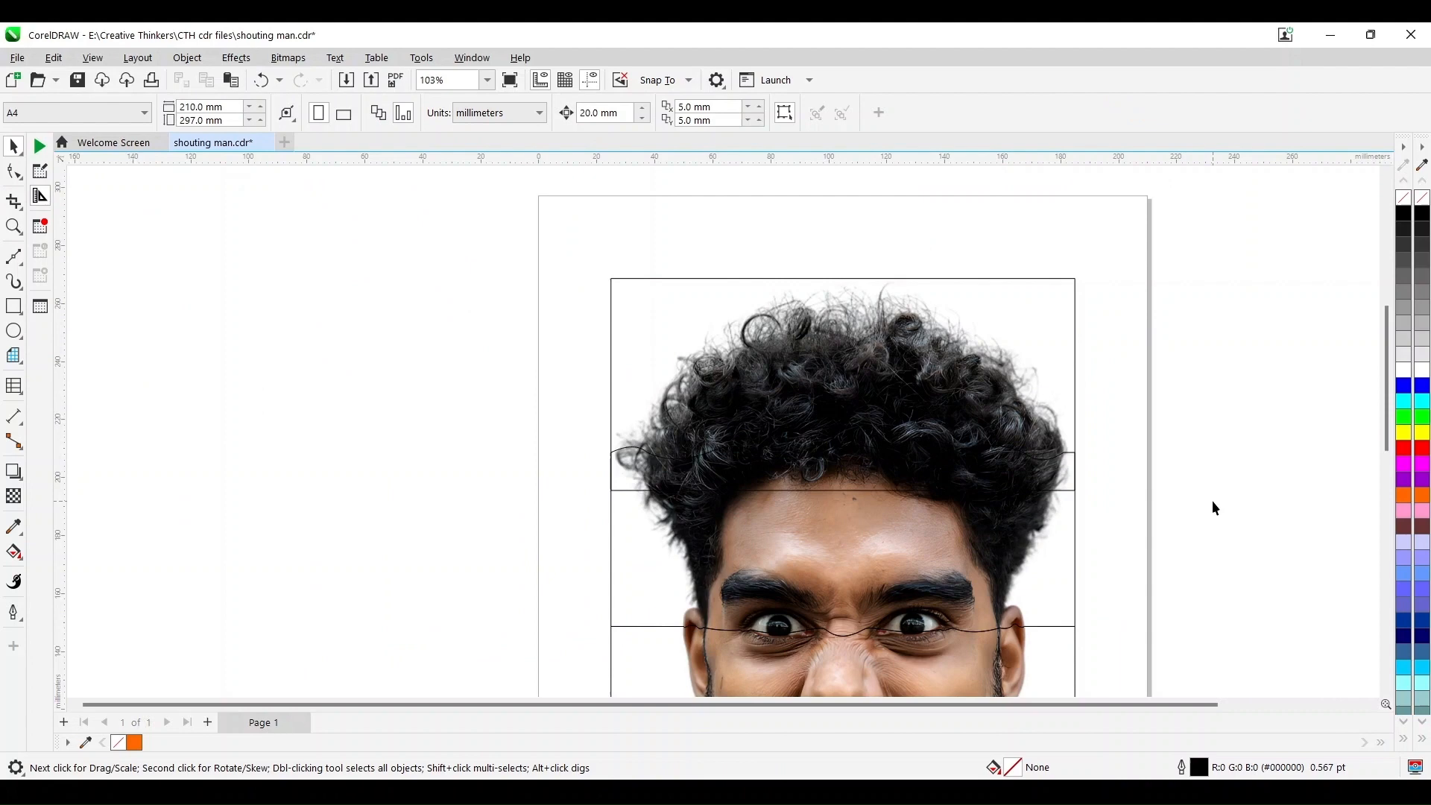
Step: Trim the overlapping top row with the second row so it follows the wavy hair line
{"action": "left_click", "coordinate": [665, 597]}
{"action": "left_click", "coordinate": [659, 387], "text": "shift"}
{"action": "left_click", "coordinate": [544, 115]}
{"action": "left_click", "coordinate": [522, 539]}
{"action": "scroll", "coordinate": [522, 538], "scroll_direction": "down", "scroll_amount": 1}
{"action": "left_click_drag", "start_coordinate": [1386, 452], "coordinate": [1368, 518]}
{"action": "left_click", "coordinate": [787, 544]}
{"action": "left_click", "coordinate": [798, 373], "text": "shift"}
{"action": "left_click", "coordinate": [880, 328]}
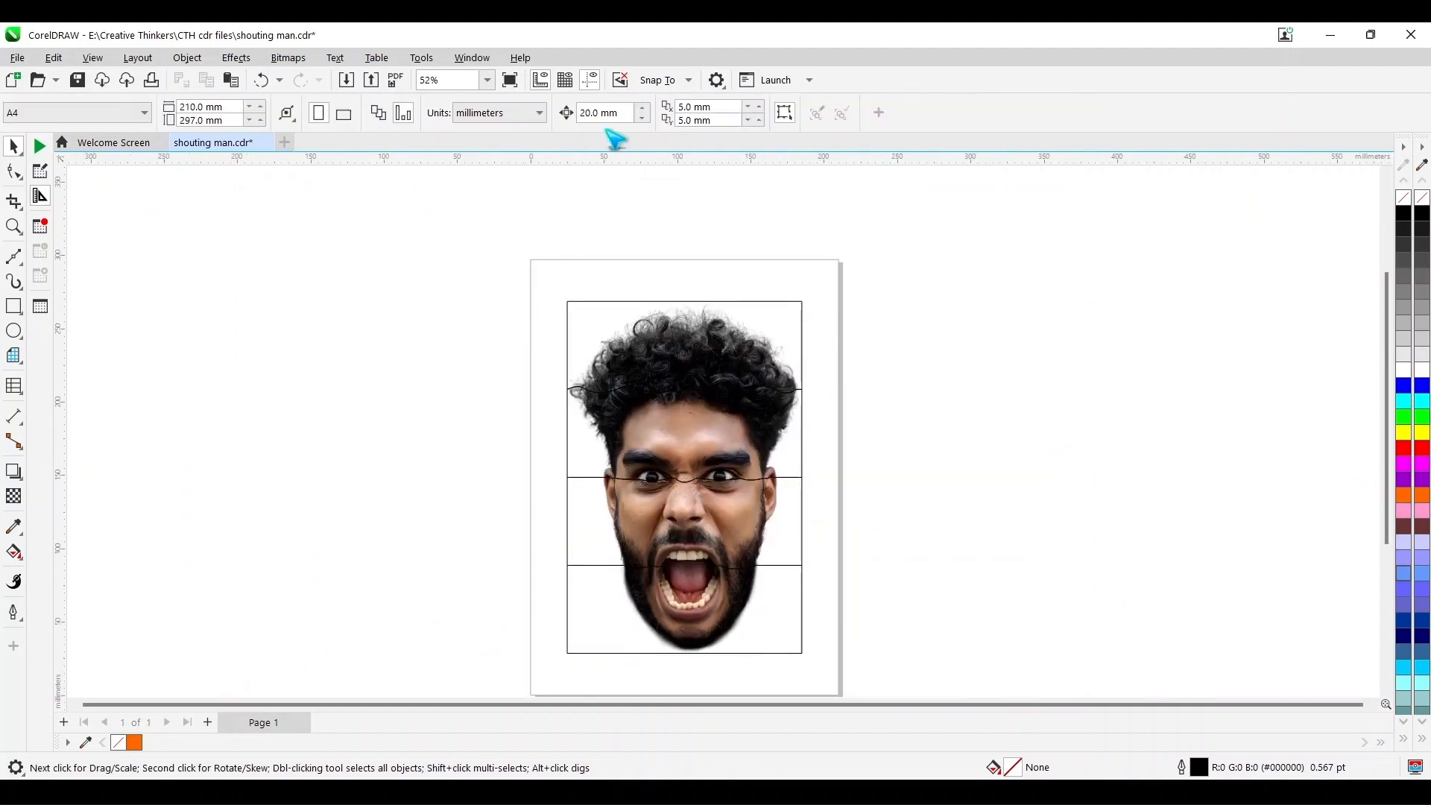
Step: Set the nudge distance to 50 mm and shift the upper three row outlines 50 mm right
{"action": "double_click", "coordinate": [605, 113]}
{"action": "type", "text": "50"}
{"action": "key", "text": "Return"}
{"action": "left_click", "coordinate": [760, 335]}
{"action": "left_click", "coordinate": [779, 436], "text": "shift"}
{"action": "left_click", "coordinate": [787, 537], "text": "shift"}
{"action": "key", "text": "Right"}
Step: Intersect the bottom row with the head photo to cut out the jaw slice
{"action": "left_click", "coordinate": [638, 596]}
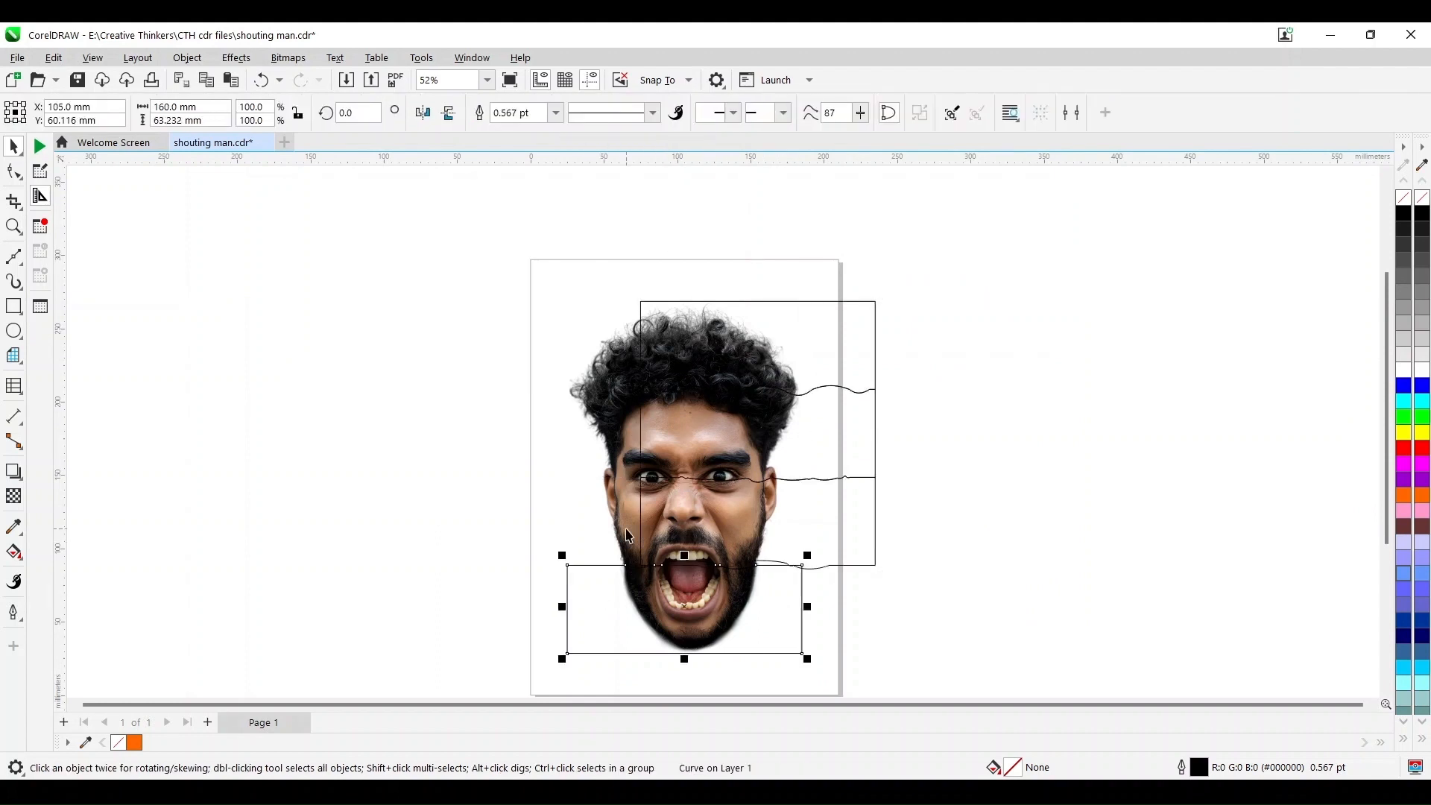
{"action": "left_click", "coordinate": [625, 526], "text": "shift"}
{"action": "left_click", "coordinate": [542, 117]}
{"action": "key", "text": "ctrl+z"}
{"action": "left_click", "coordinate": [441, 373]}
Step: Move the third row back 50 mm left and intersect it with the head photo
{"action": "left_click", "coordinate": [819, 535]}
{"action": "key", "text": "Left"}
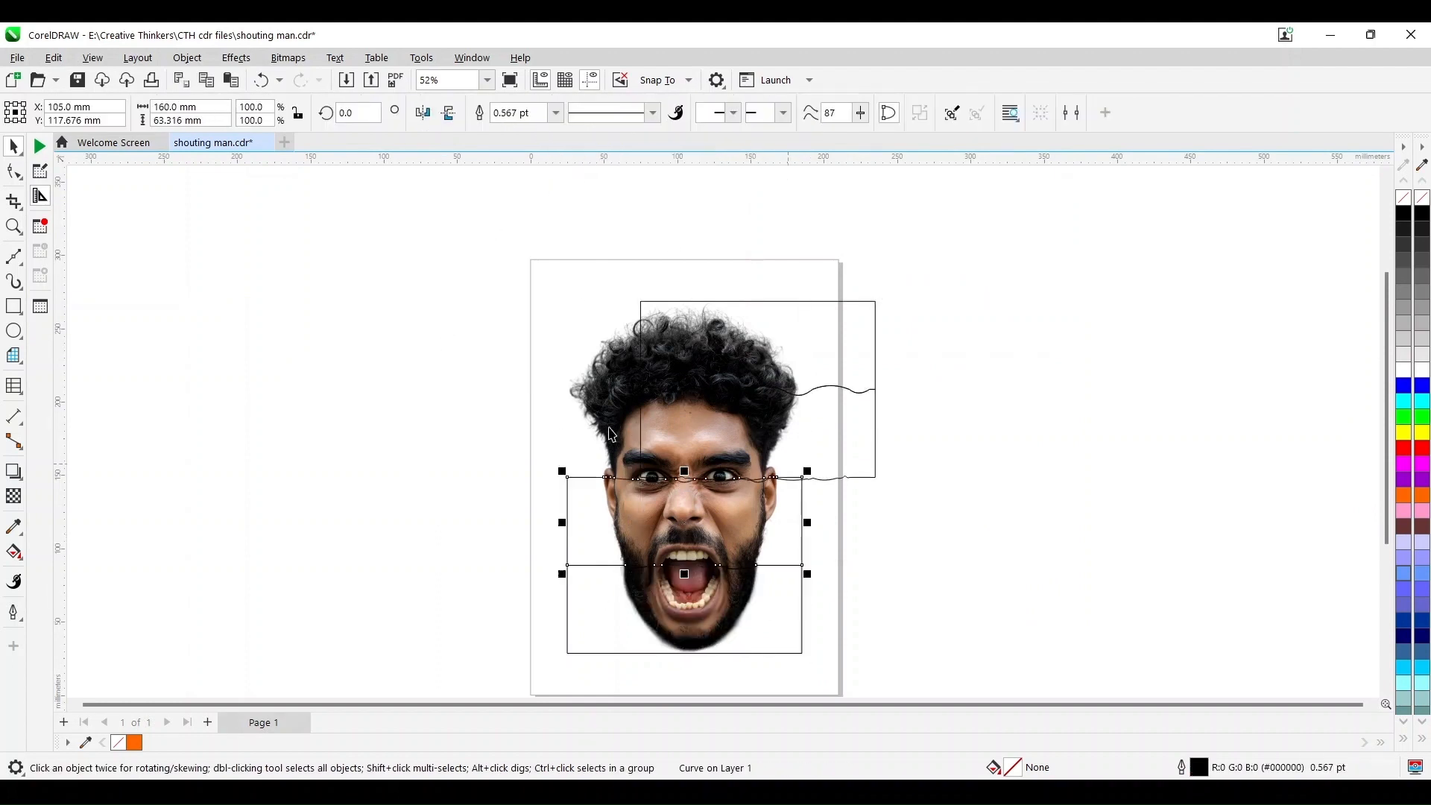
{"action": "left_click", "coordinate": [615, 406], "text": "shift"}
{"action": "left_click", "coordinate": [567, 114]}
Step: Return the second row 50 mm left over the face and intersect it with the head photo
{"action": "left_click", "coordinate": [843, 451]}
{"action": "key", "text": "Left"}
{"action": "left_click", "coordinate": [594, 351], "text": "shift"}
{"action": "left_click", "coordinate": [565, 116]}
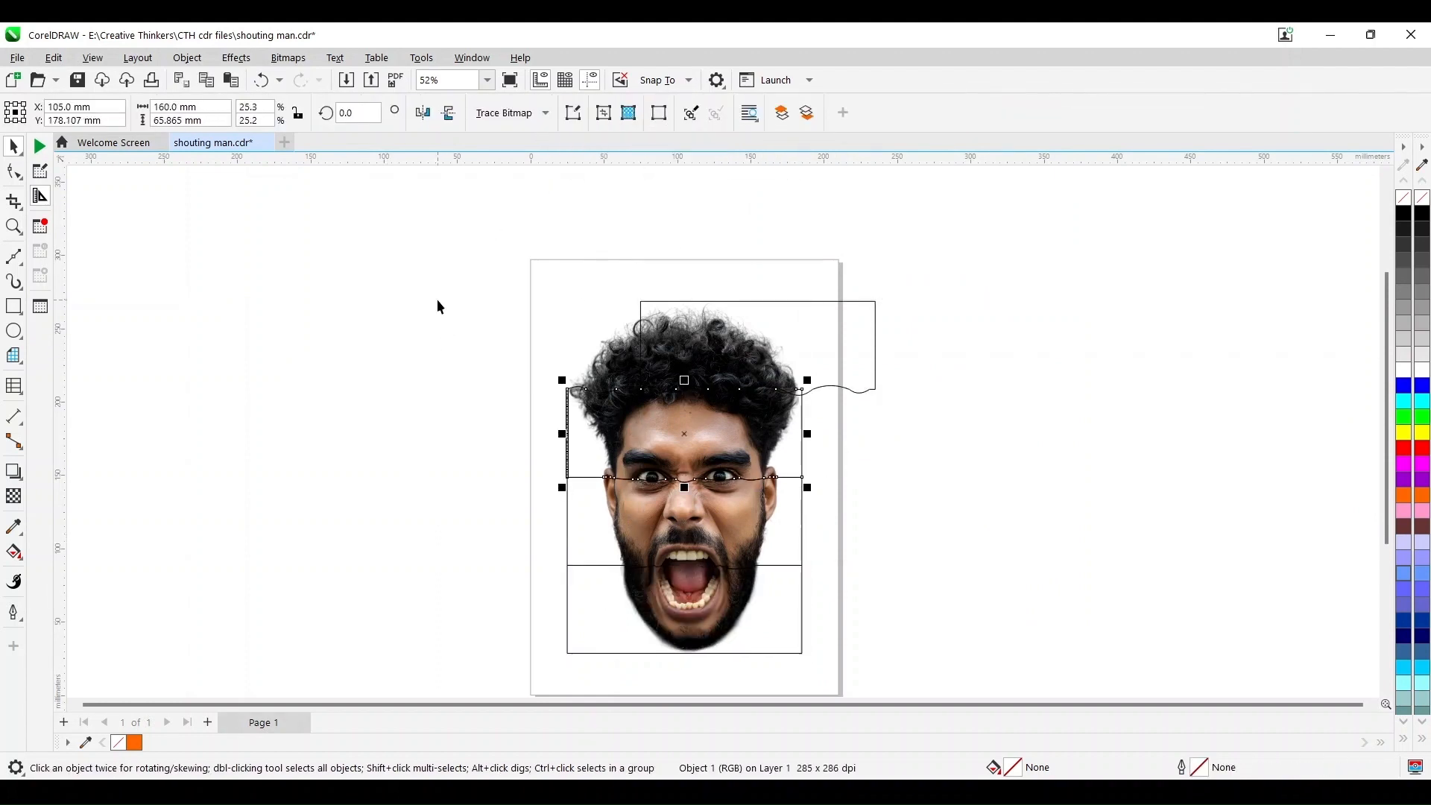
{"action": "left_click", "coordinate": [437, 298]}
Step: Move the top row back 50 mm left and the other three row outlines 200 mm right, off the face
{"action": "left_click", "coordinate": [834, 353]}
{"action": "key", "text": "Left"}
{"action": "left_click", "coordinate": [868, 432]}
{"action": "left_click", "coordinate": [775, 455]}
{"action": "left_click", "coordinate": [779, 535], "text": "shift"}
{"action": "left_click", "coordinate": [775, 628], "text": "shift"}
{"action": "key", "text": "Right"}
{"action": "key", "text": "Right"}
{"action": "key", "text": "Right"}
{"action": "key", "text": "Right"}
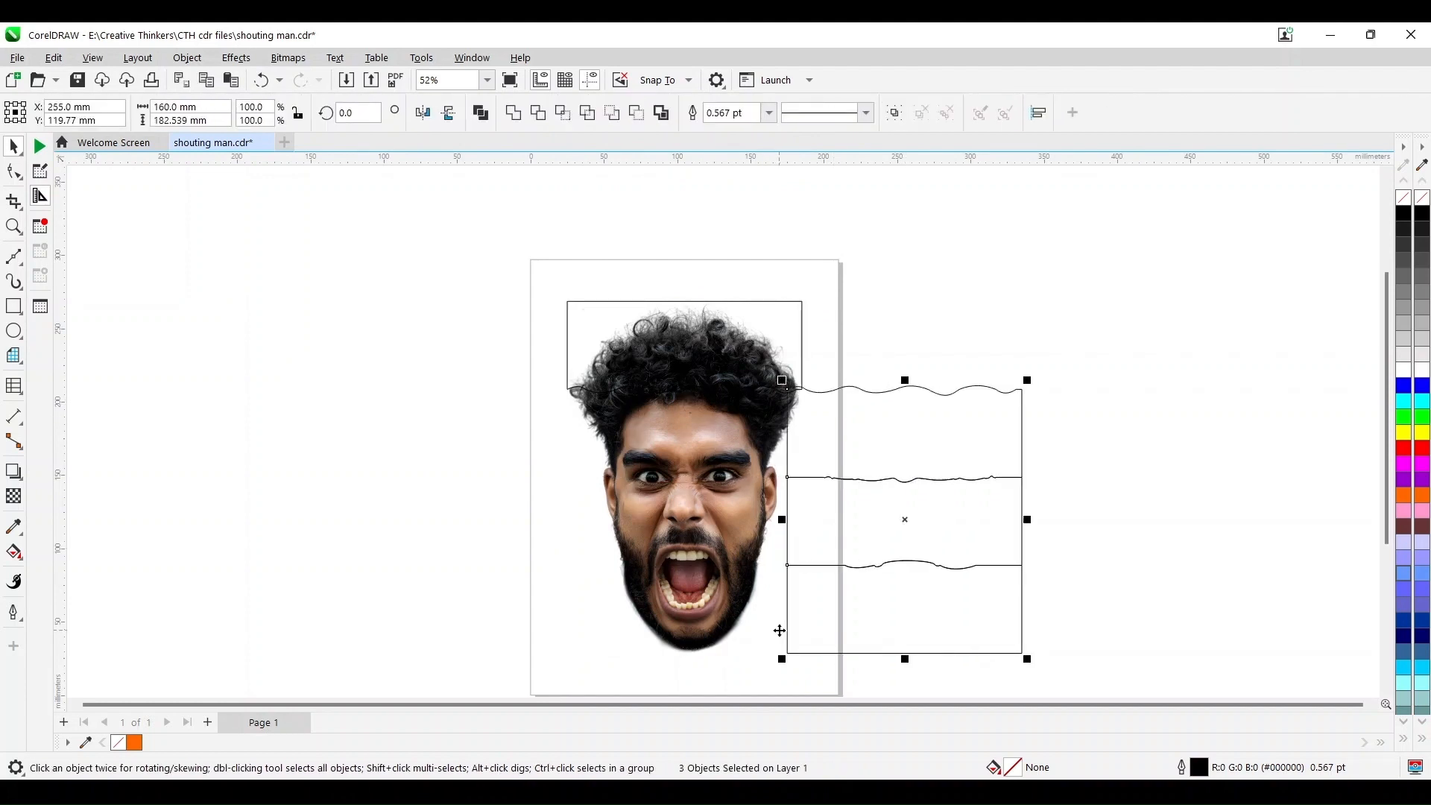
Step: Shift the three lower head slices 50 mm left and intersect the top row with the original photo
{"action": "left_click", "coordinate": [734, 611]}
{"action": "left_click", "coordinate": [723, 518], "text": "shift"}
{"action": "left_click", "coordinate": [723, 429], "text": "shift"}
{"action": "key", "text": "Left"}
{"action": "left_click", "coordinate": [766, 320]}
{"action": "left_click", "coordinate": [749, 421], "text": "shift"}
{"action": "left_click", "coordinate": [565, 116]}
Step: Move the top row outline 200 mm right to rejoin the other outlines beside the page
{"action": "left_click", "coordinate": [775, 336]}
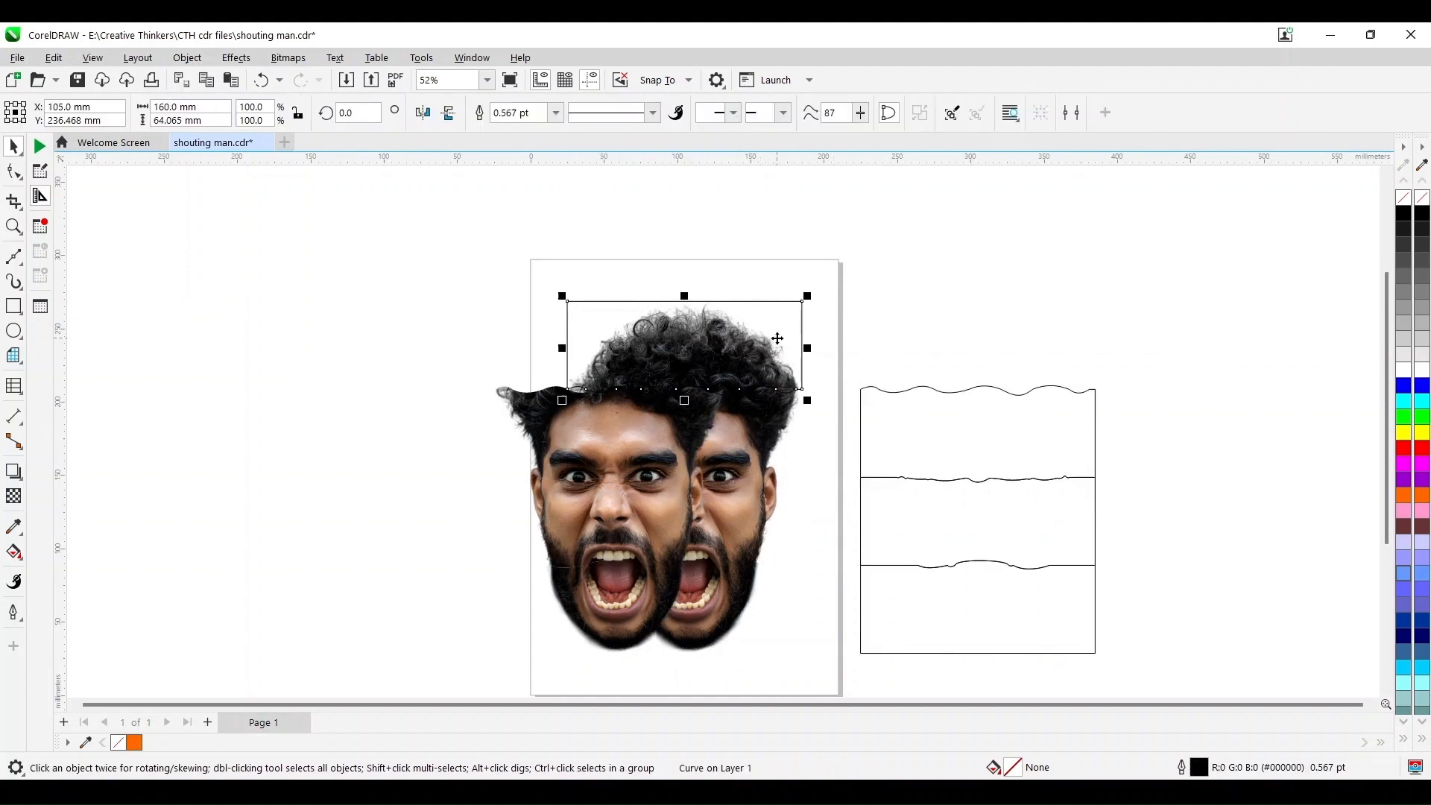
{"action": "key", "text": "Right"}
{"action": "key", "text": "Right"}
{"action": "key", "text": "Right"}
{"action": "key", "text": "Right"}
Step: Move the hair slice 50 mm left onto the other slices and shift the original photo left off the page
{"action": "left_click", "coordinate": [725, 348]}
{"action": "key", "text": "Left"}
{"action": "left_click", "coordinate": [754, 418]}
{"action": "key", "text": "Left"}
{"action": "key", "text": "Left"}
{"action": "key", "text": "Left"}
{"action": "key", "text": "Left"}
Step: Group the four head slices and move the group 50 mm right, back onto the page
{"action": "left_click_drag", "start_coordinate": [419, 216], "coordinate": [790, 732]}
{"action": "key", "text": "ctrl+g"}
{"action": "key", "text": "Right"}
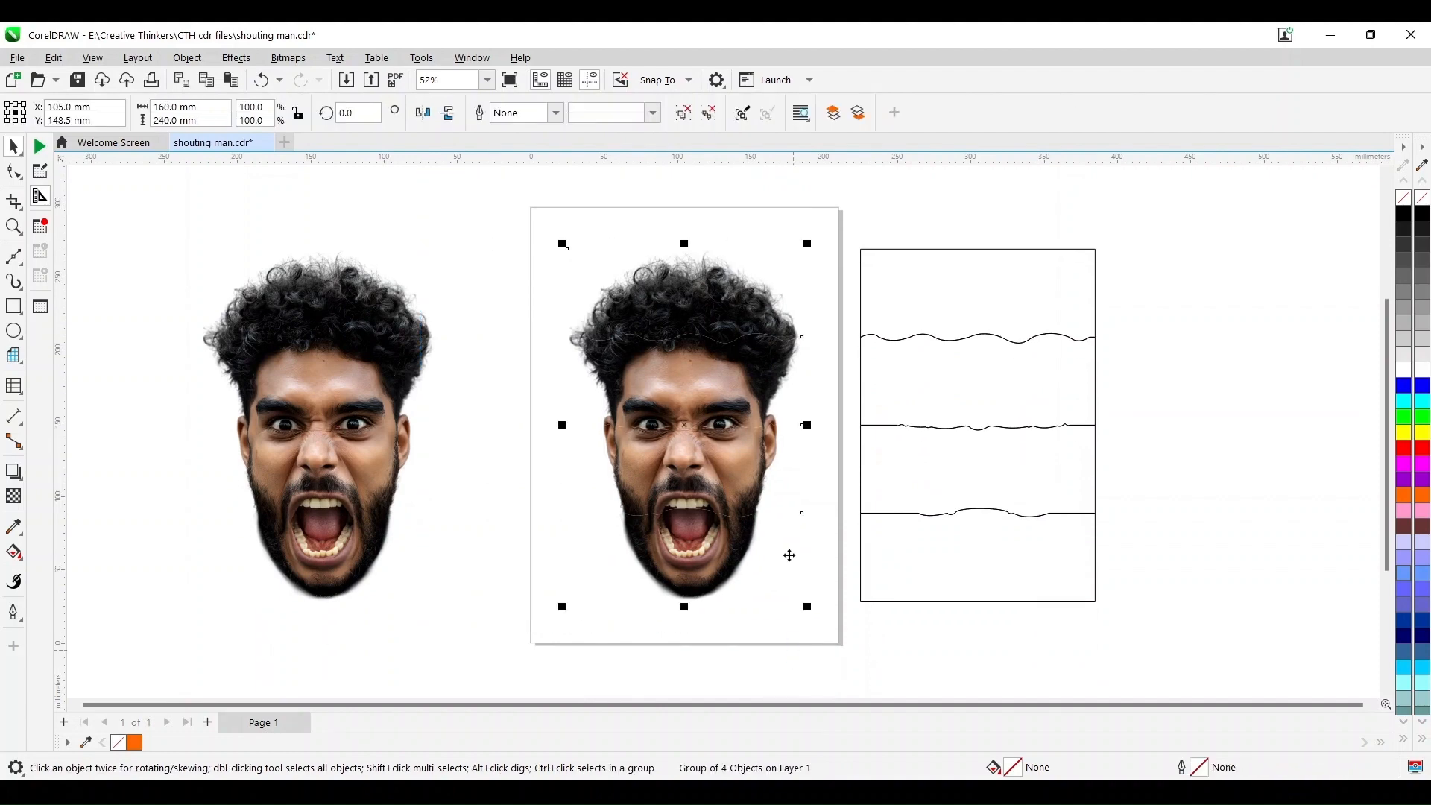
{"action": "left_click", "coordinate": [486, 296]}
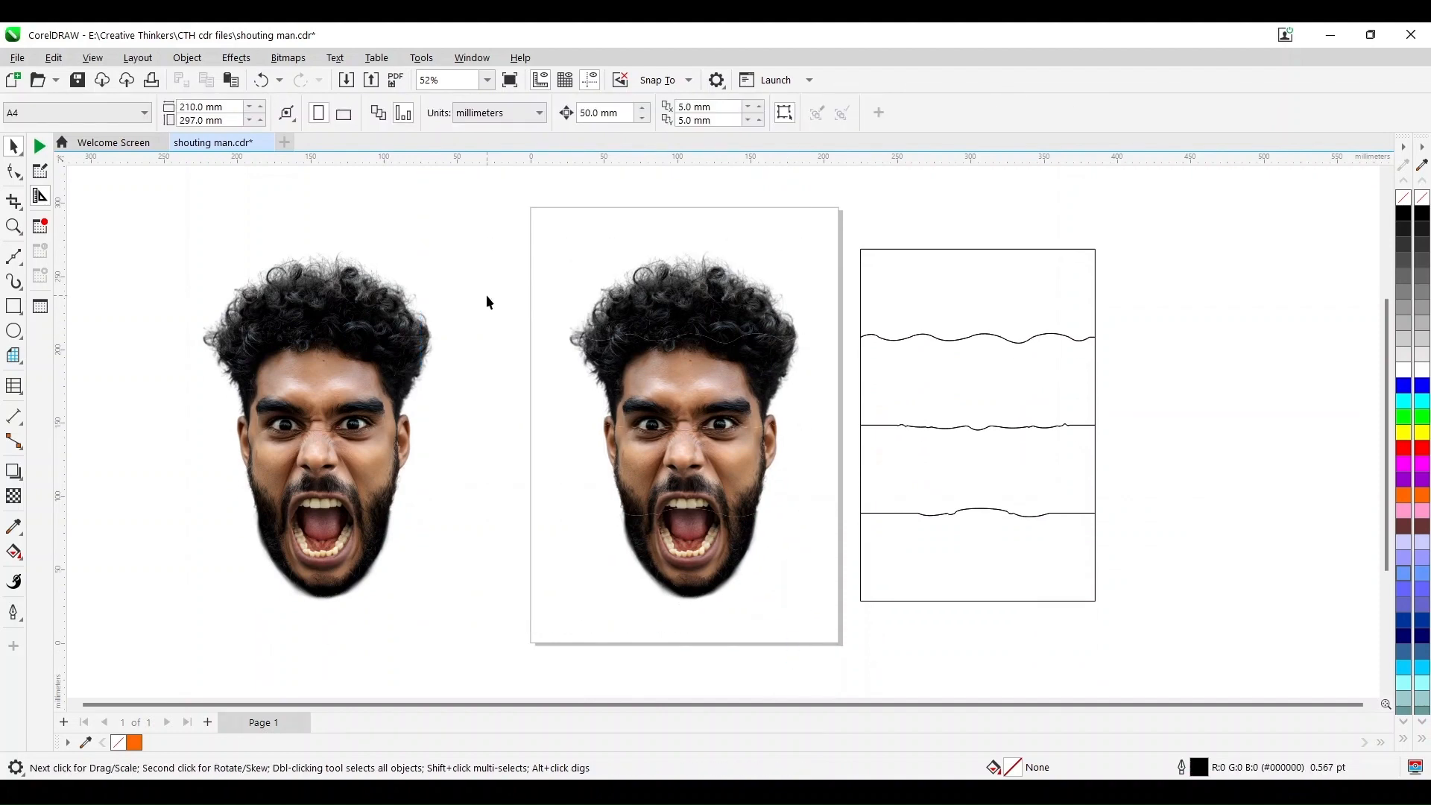
Step: Move all four row outlines 200 mm left so they lie over the sliced head
{"action": "left_click", "coordinate": [987, 557]}
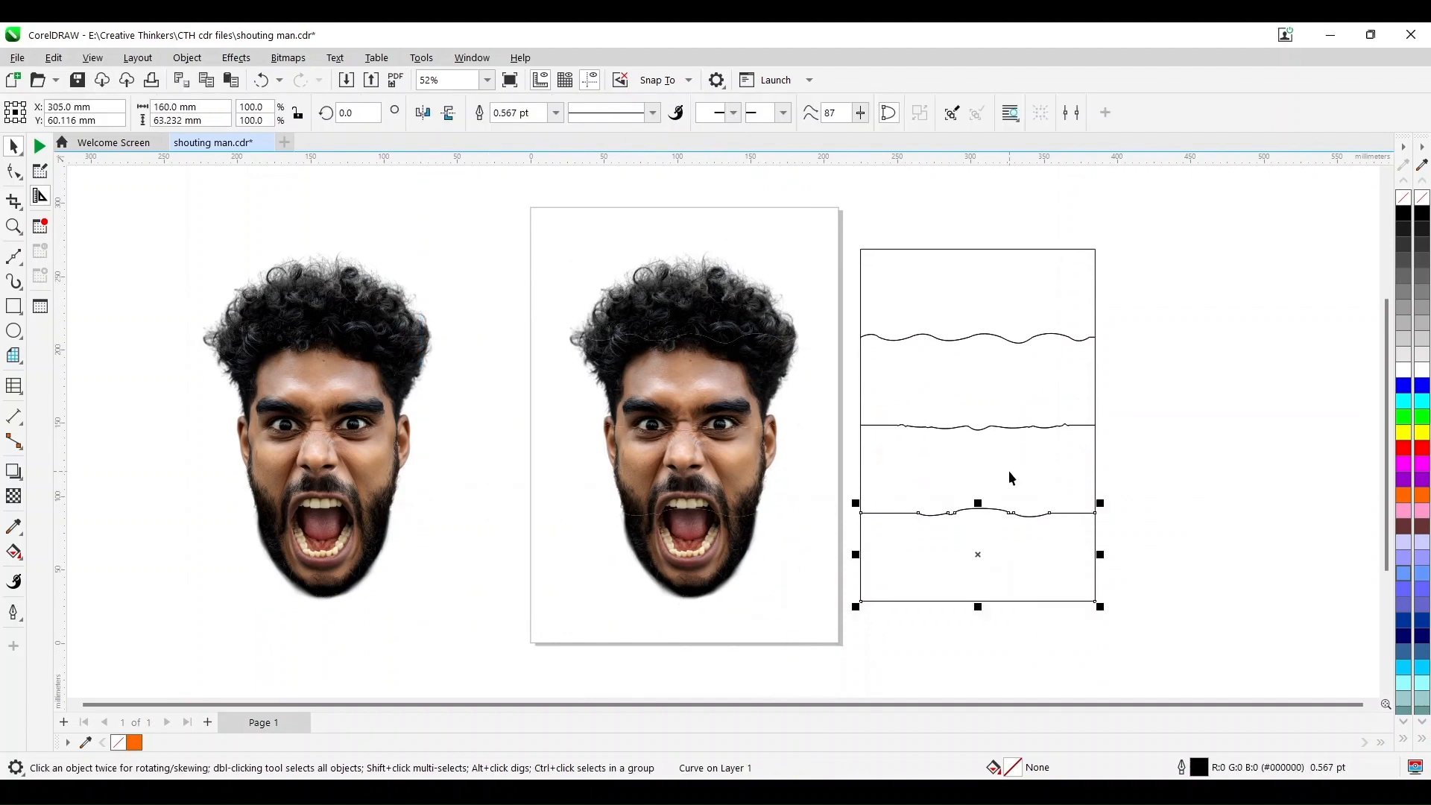
{"action": "left_click", "coordinate": [1009, 471], "text": "shift"}
{"action": "left_click", "coordinate": [1023, 380], "text": "shift"}
{"action": "left_click", "coordinate": [1037, 285], "text": "shift"}
{"action": "key", "text": "Left"}
{"action": "key", "text": "Left"}
{"action": "key", "text": "Left"}
{"action": "key", "text": "Left"}
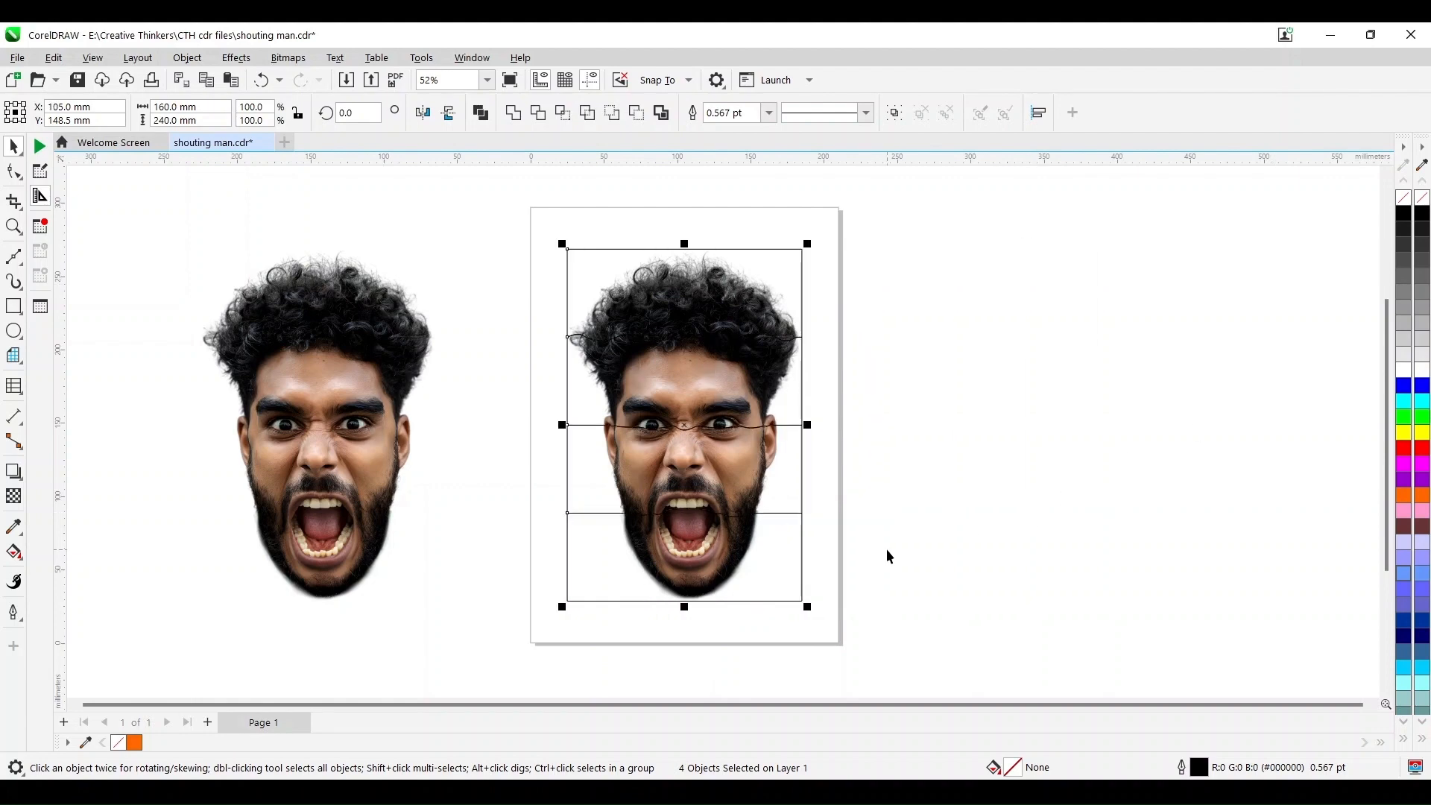
Step: Ungroup the head slices and move the upper three with their outlines 50 mm up from the jaw slice
{"action": "left_click", "coordinate": [799, 492]}
{"action": "left_click_drag", "start_coordinate": [993, 199], "coordinate": [508, 548]}
{"action": "key", "text": "Up"}
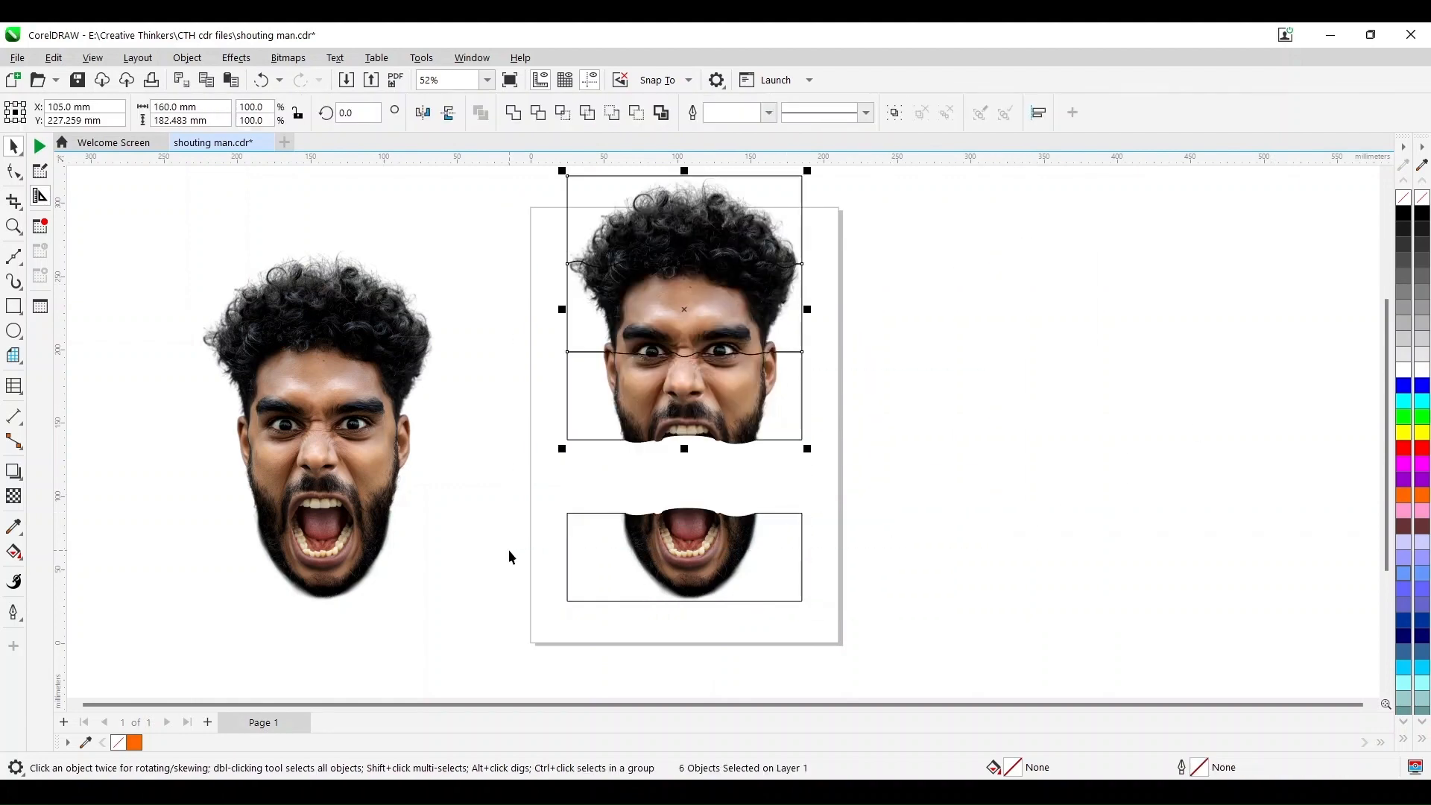
{"action": "left_click", "coordinate": [979, 515]}
Step: Draw a closed Bézier shape that arches above the jaw slice between its cut corners and closes across the mouth
{"action": "scroll", "coordinate": [931, 551], "scroll_direction": "up", "scroll_amount": 3}
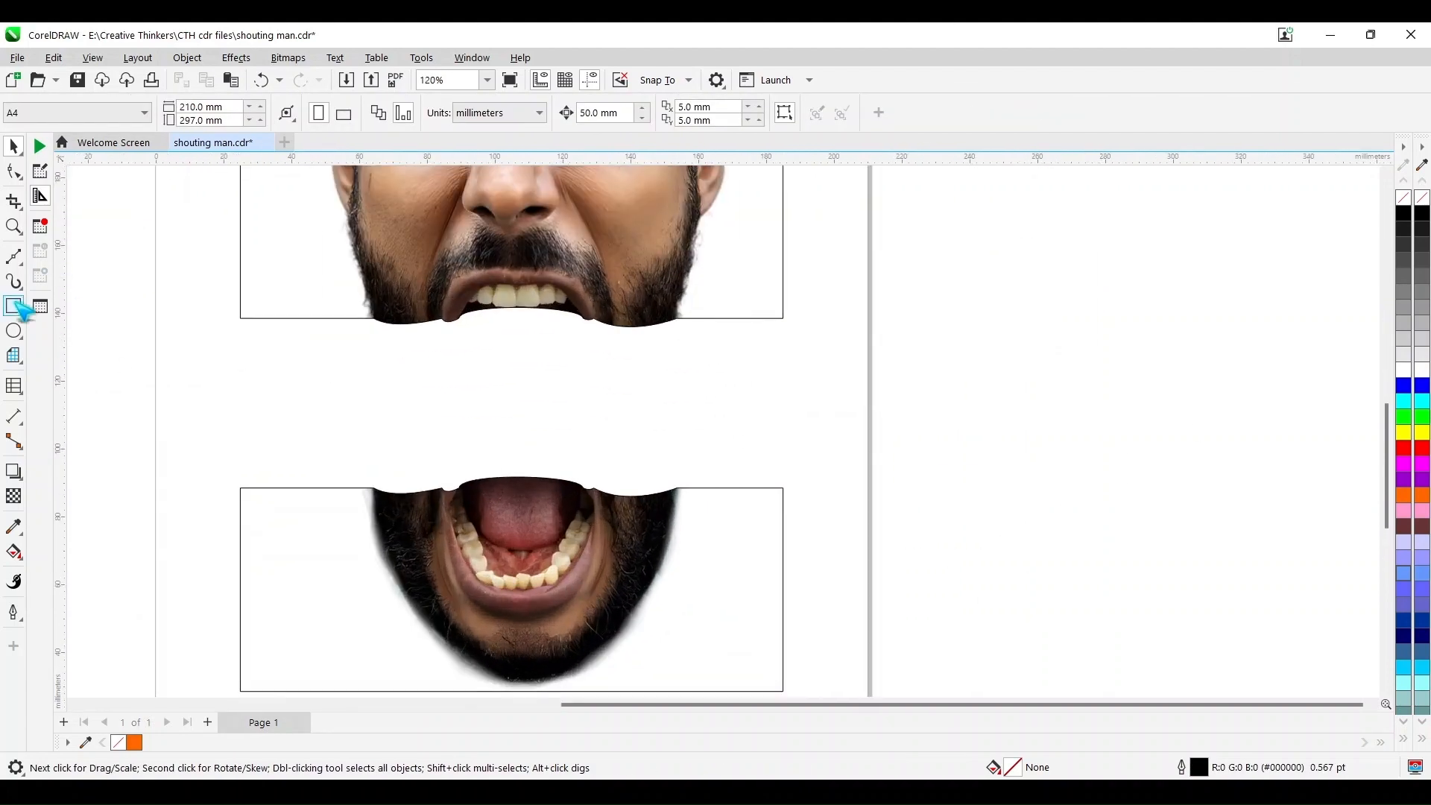
{"action": "left_click", "coordinate": [14, 256]}
{"action": "left_click", "coordinate": [62, 316]}
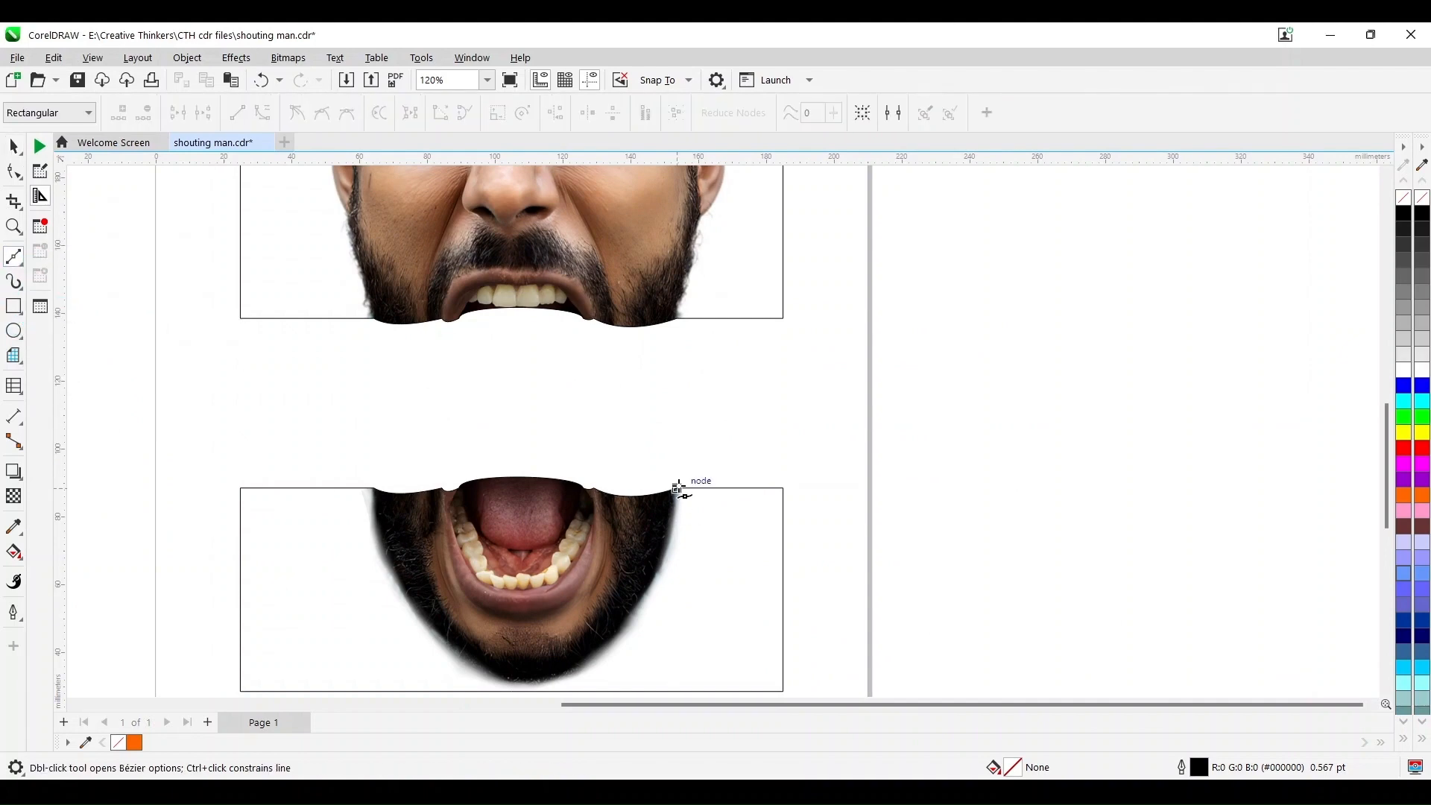
{"action": "left_click_drag", "start_coordinate": [558, 363], "coordinate": [513, 360]}
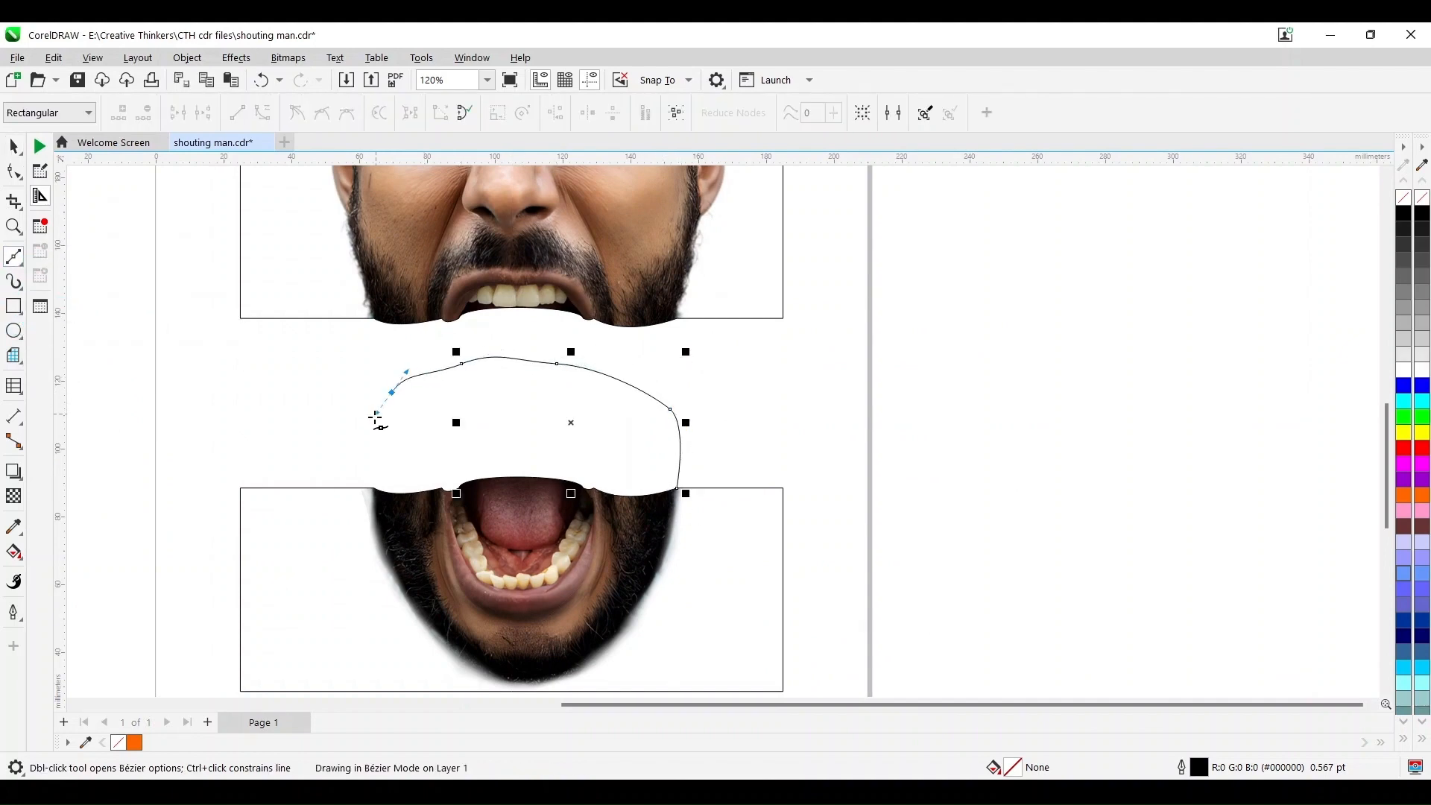
{"action": "left_click", "coordinate": [438, 566]}
{"action": "left_click", "coordinate": [651, 538]}
{"action": "left_click", "coordinate": [677, 489]}
Step: Adjust the arch's nodes and handles to form a lower, smoother dome above the jaw slice
{"action": "left_click", "coordinate": [14, 171]}
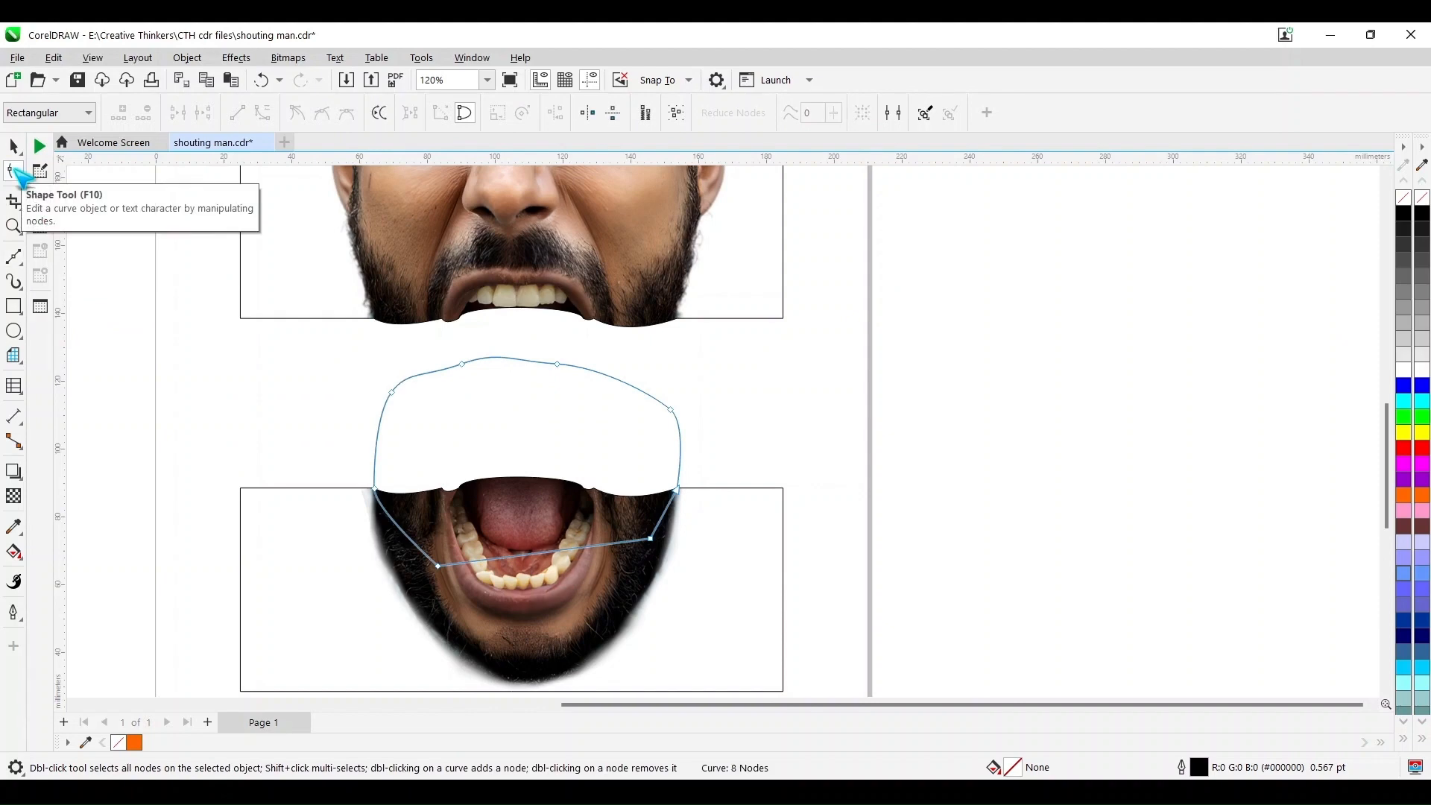
{"action": "left_click_drag", "start_coordinate": [392, 392], "coordinate": [385, 424]}
{"action": "left_click_drag", "start_coordinate": [461, 364], "coordinate": [454, 370]}
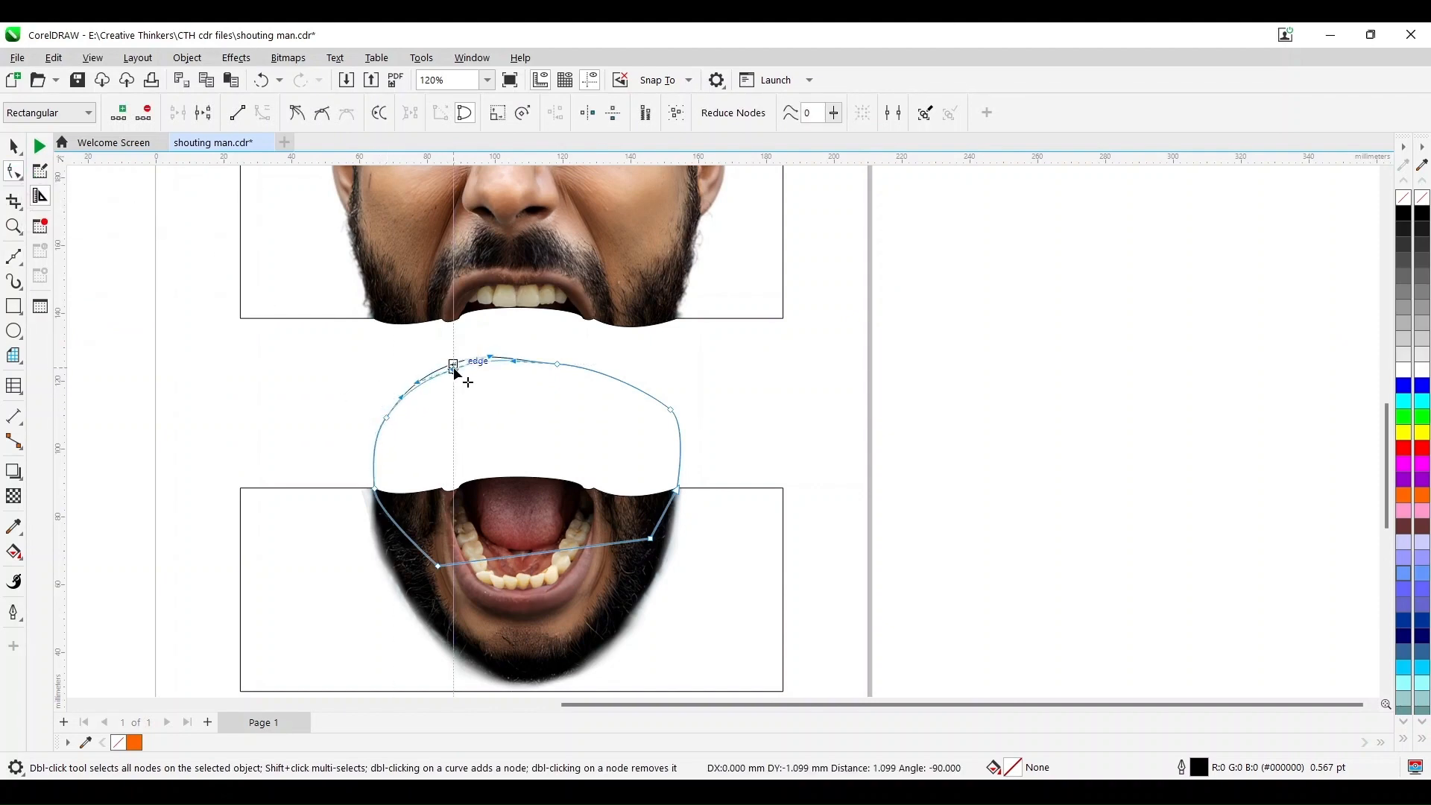
{"action": "left_click_drag", "start_coordinate": [558, 364], "coordinate": [563, 392]}
{"action": "left_click", "coordinate": [385, 418]}
{"action": "left_click_drag", "start_coordinate": [453, 407], "coordinate": [464, 397]}
{"action": "left_click_drag", "start_coordinate": [429, 411], "coordinate": [424, 403]}
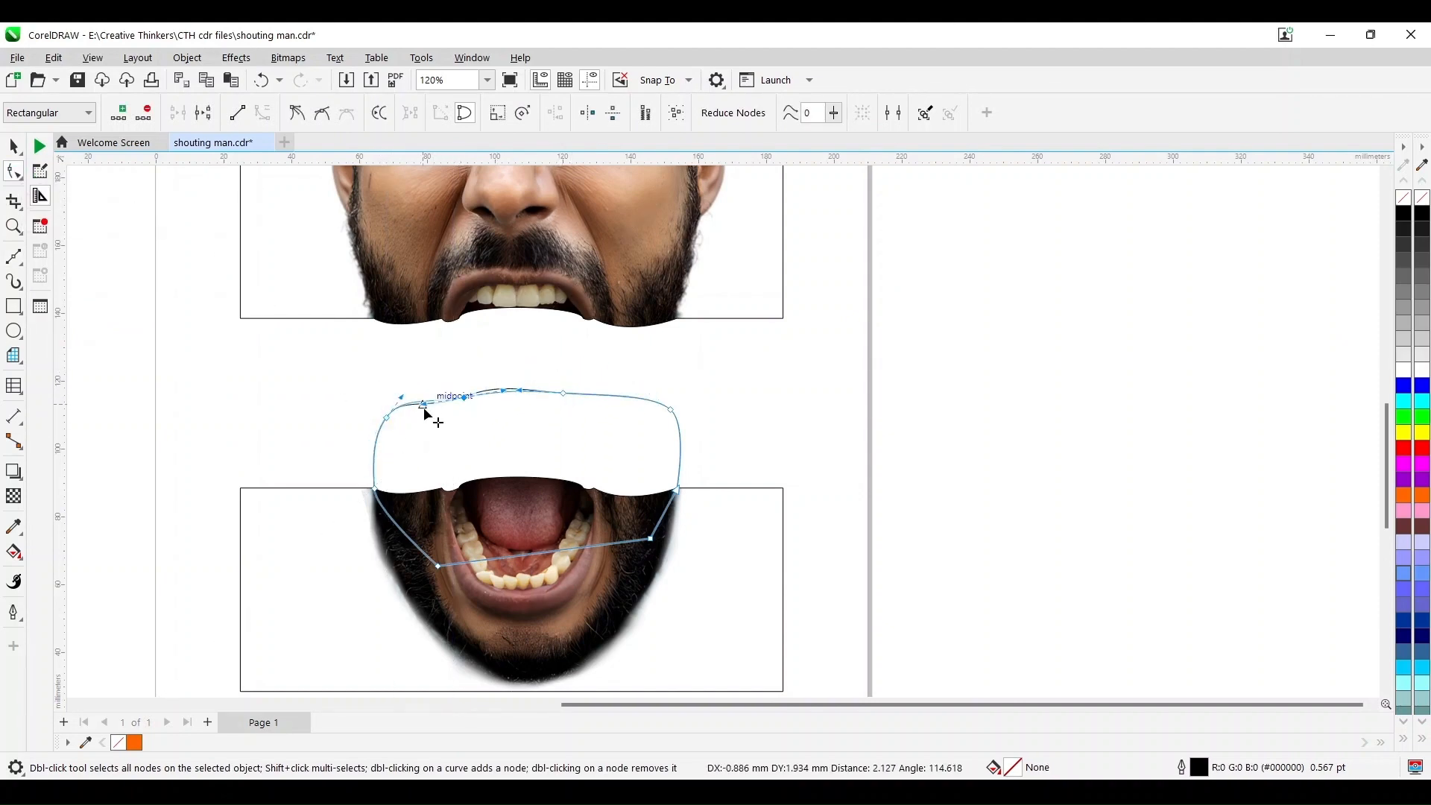
{"action": "left_click_drag", "start_coordinate": [670, 410], "coordinate": [670, 445]}
{"action": "left_click", "coordinate": [385, 418]}
{"action": "left_click", "coordinate": [670, 426], "text": "shift"}
Step: Trim the dome shape with the bottom row outline so its lower edge follows the jaw's cut line
{"action": "key", "text": "space"}
{"action": "left_click", "coordinate": [744, 554]}
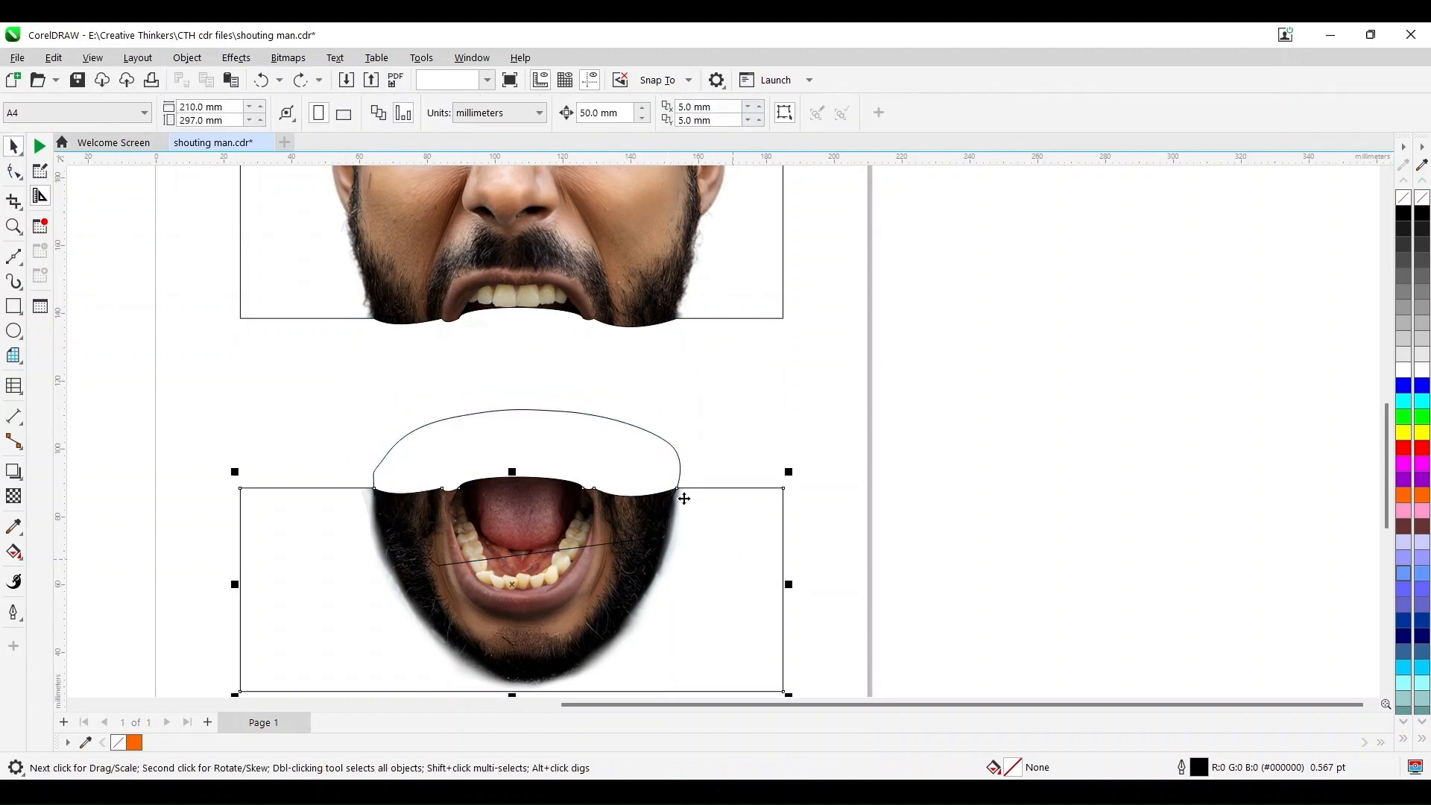
{"action": "left_click", "coordinate": [639, 427]}
{"action": "left_click", "coordinate": [636, 441], "text": "shift"}
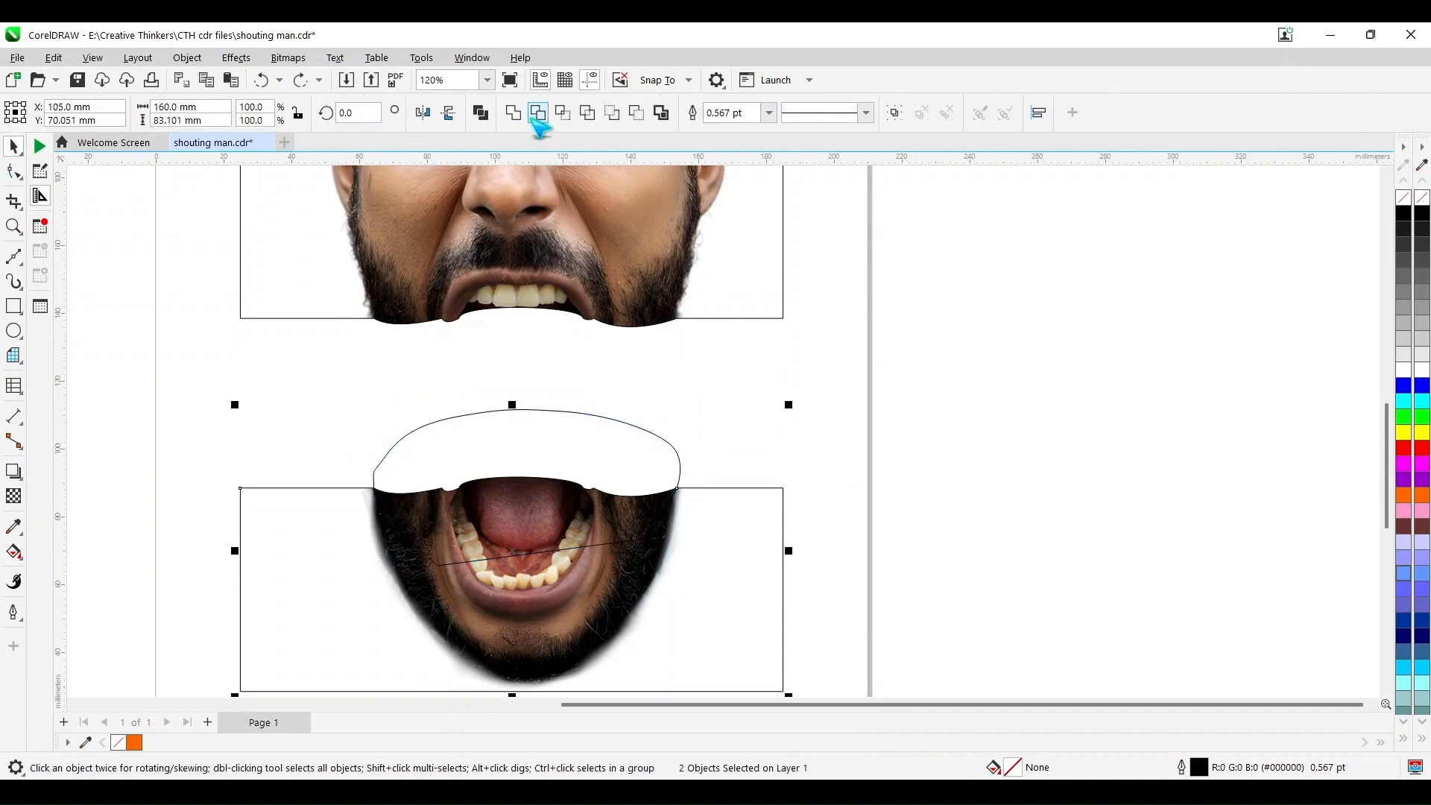
{"action": "left_click", "coordinate": [539, 113]}
{"action": "left_click", "coordinate": [1068, 401]}
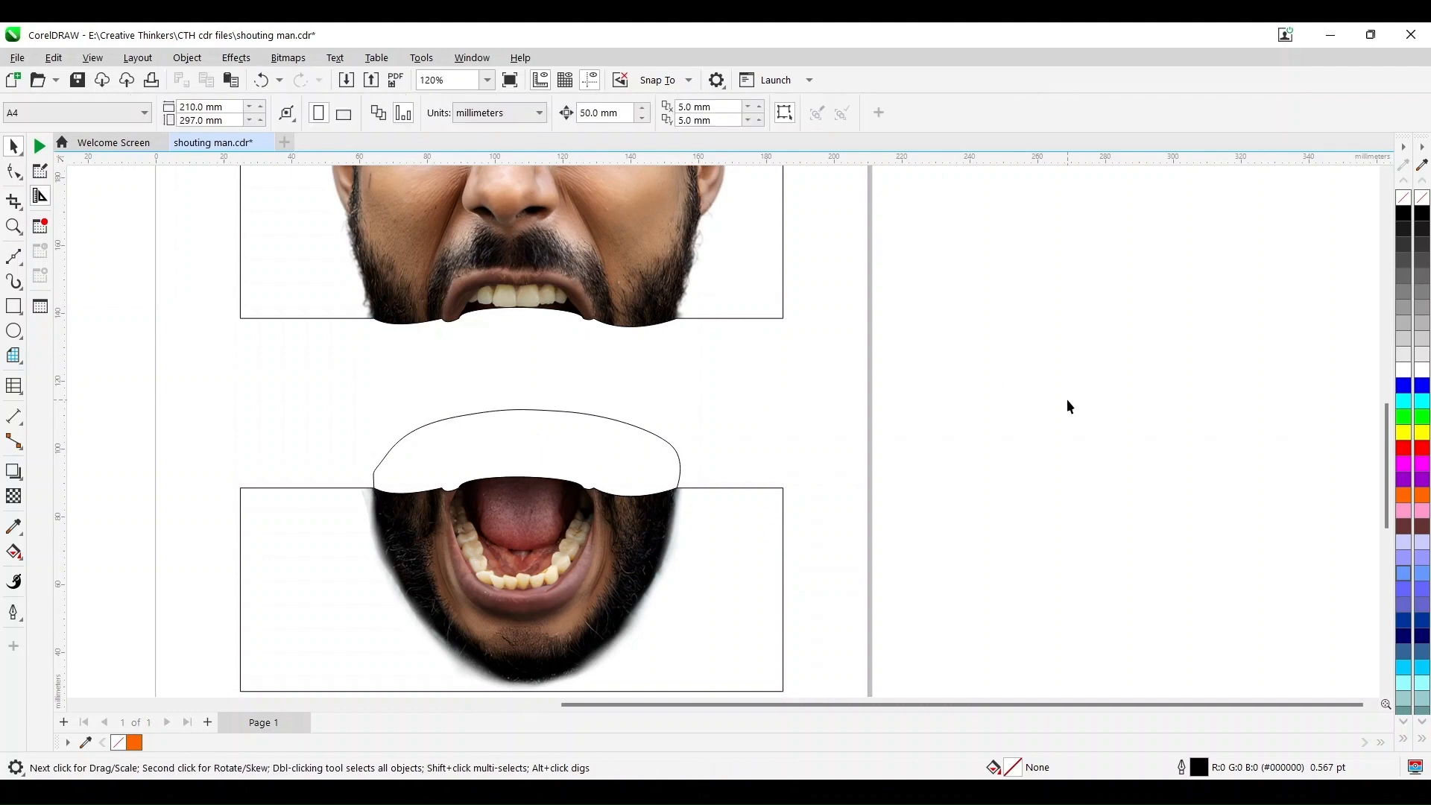
Step: Move the bottom row outline 200 mm right, clear of the jaw slice
{"action": "left_click", "coordinate": [734, 643]}
{"action": "key", "text": "Right"}
{"action": "key", "text": "Right"}
{"action": "key", "text": "Right"}
{"action": "key", "text": "Right"}
Step: Refine the curve at the dome's left end so it meets the jaw's corner smoothly
{"action": "key", "text": "F10"}
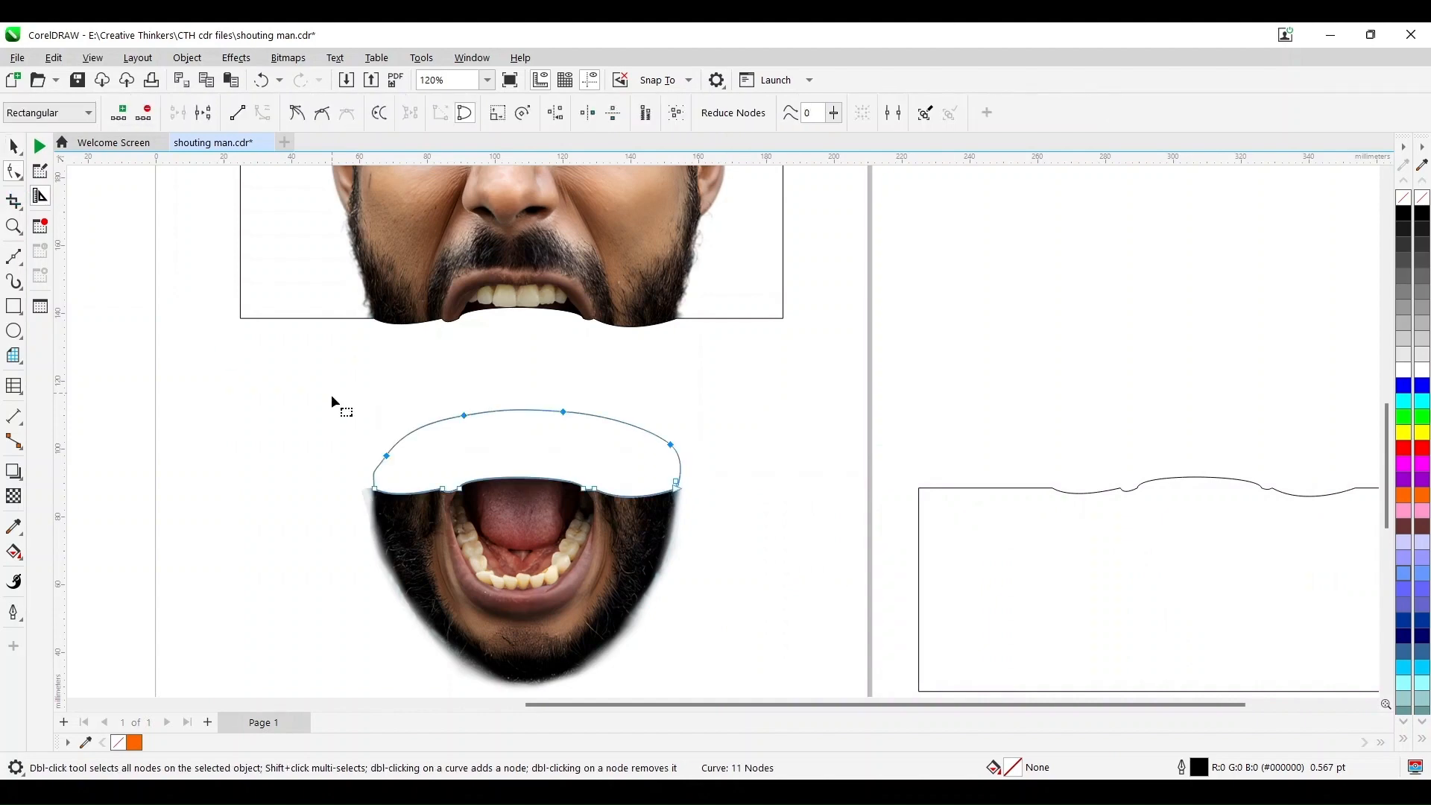
{"action": "scroll", "coordinate": [349, 477], "scroll_direction": "up", "scroll_amount": 3}
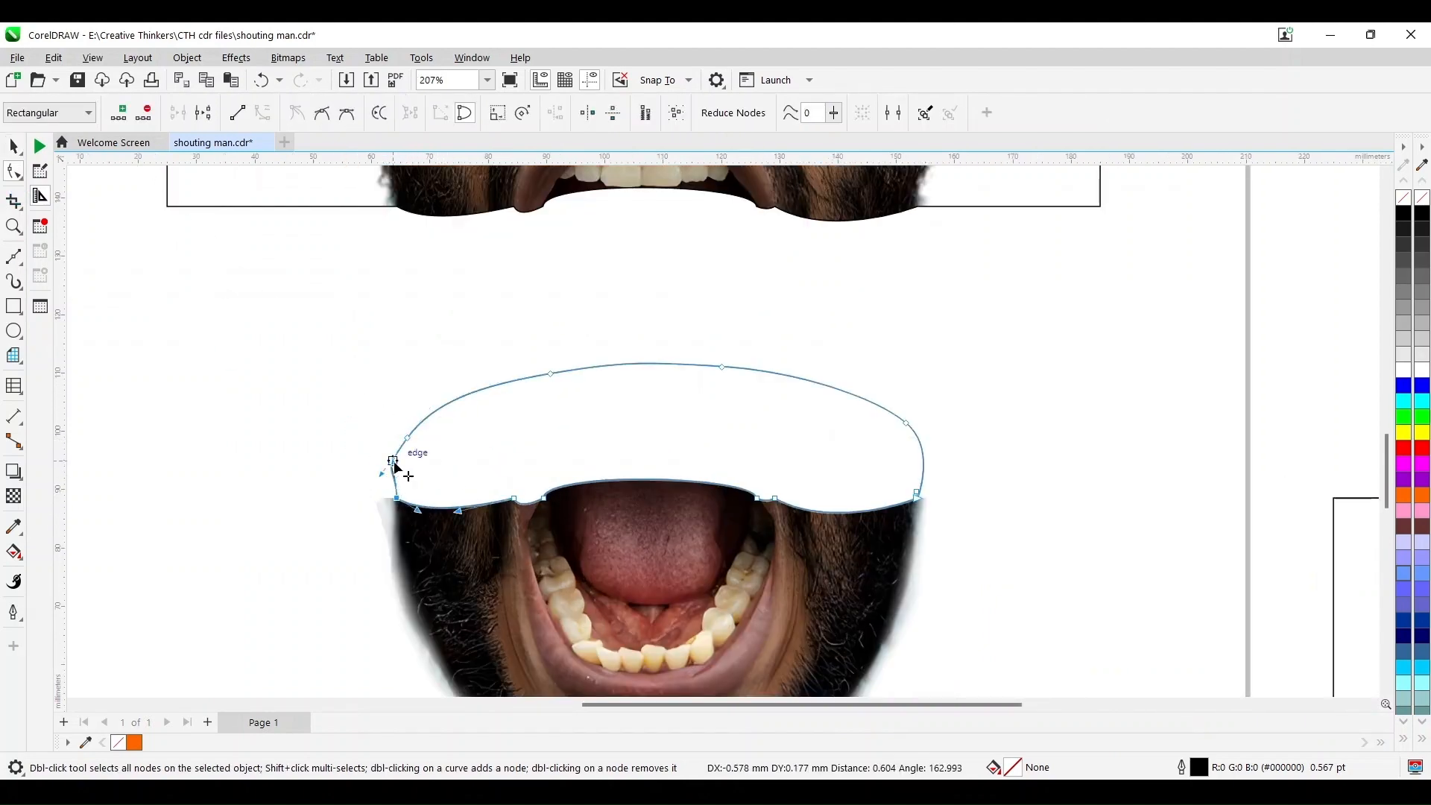
{"action": "left_click_drag", "start_coordinate": [395, 466], "coordinate": [400, 469]}
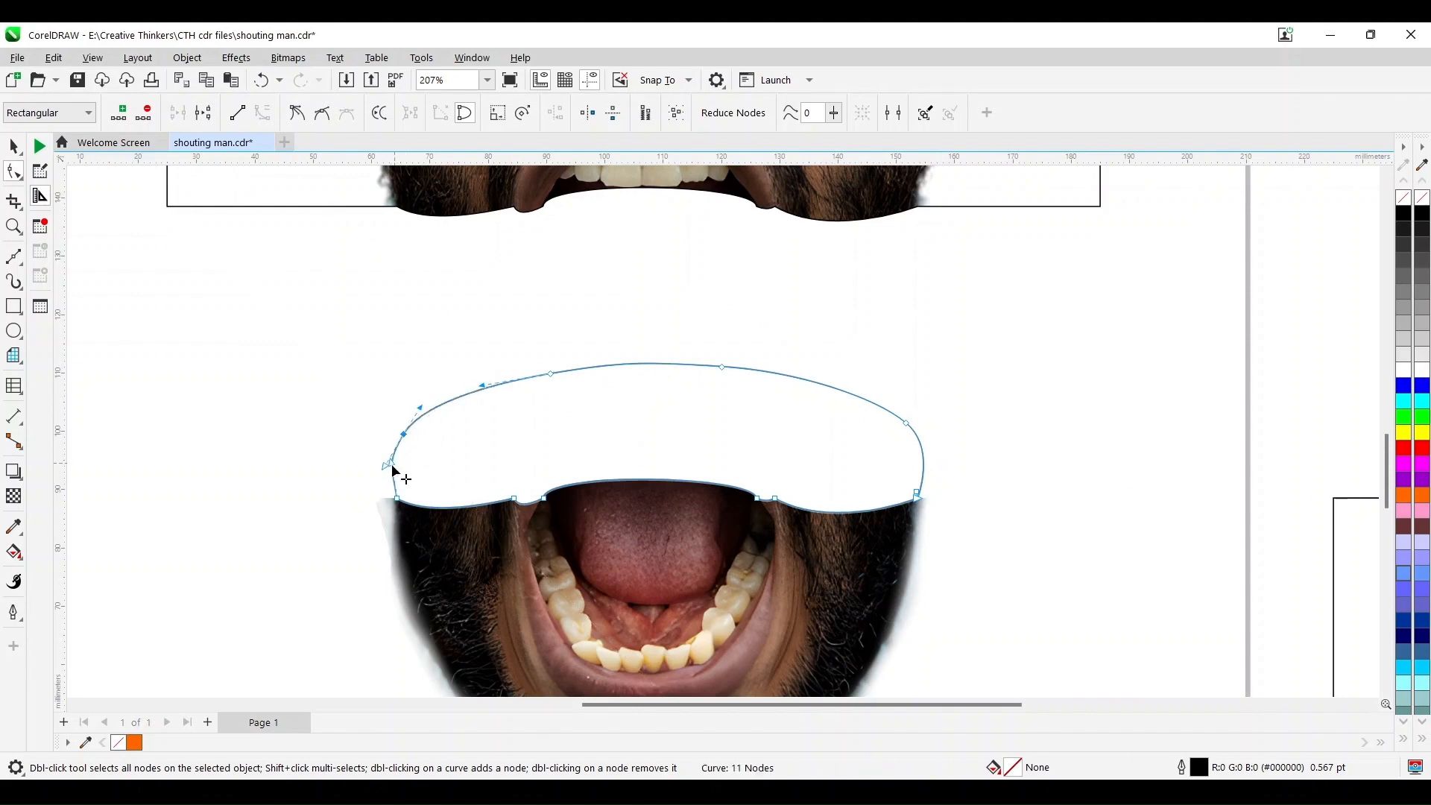
Step: Fill the dome shape with cyan and remove its outline
{"action": "scroll", "coordinate": [674, 473], "scroll_direction": "down", "scroll_amount": 1}
{"action": "key", "text": "space"}
{"action": "left_click", "coordinate": [1404, 404]}
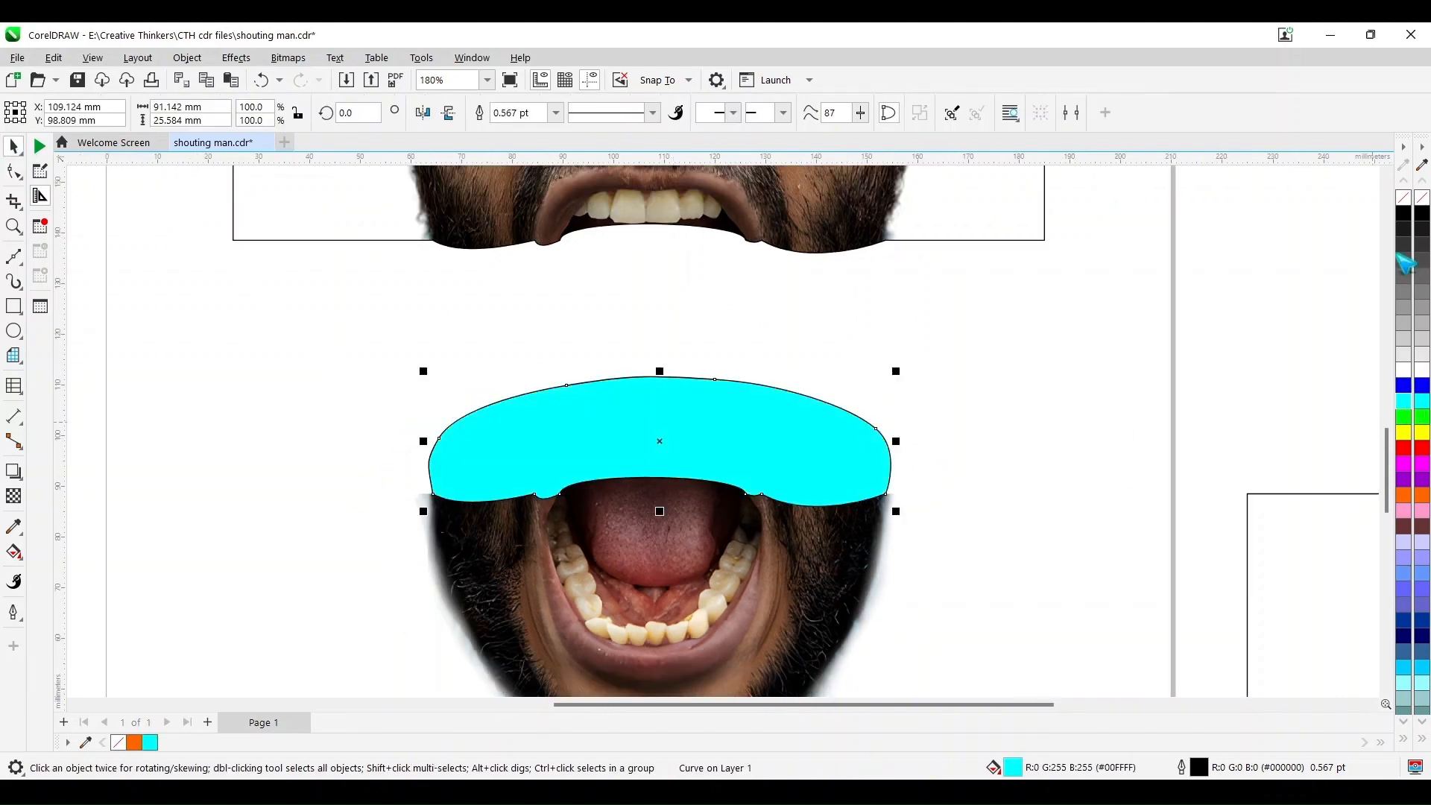
{"action": "right_click", "coordinate": [1404, 198]}
Step: Duplicate the cyan shape and move the copy 50 mm up to the cut edge of the slice above
{"action": "scroll", "coordinate": [1101, 444], "scroll_direction": "down", "scroll_amount": 5}
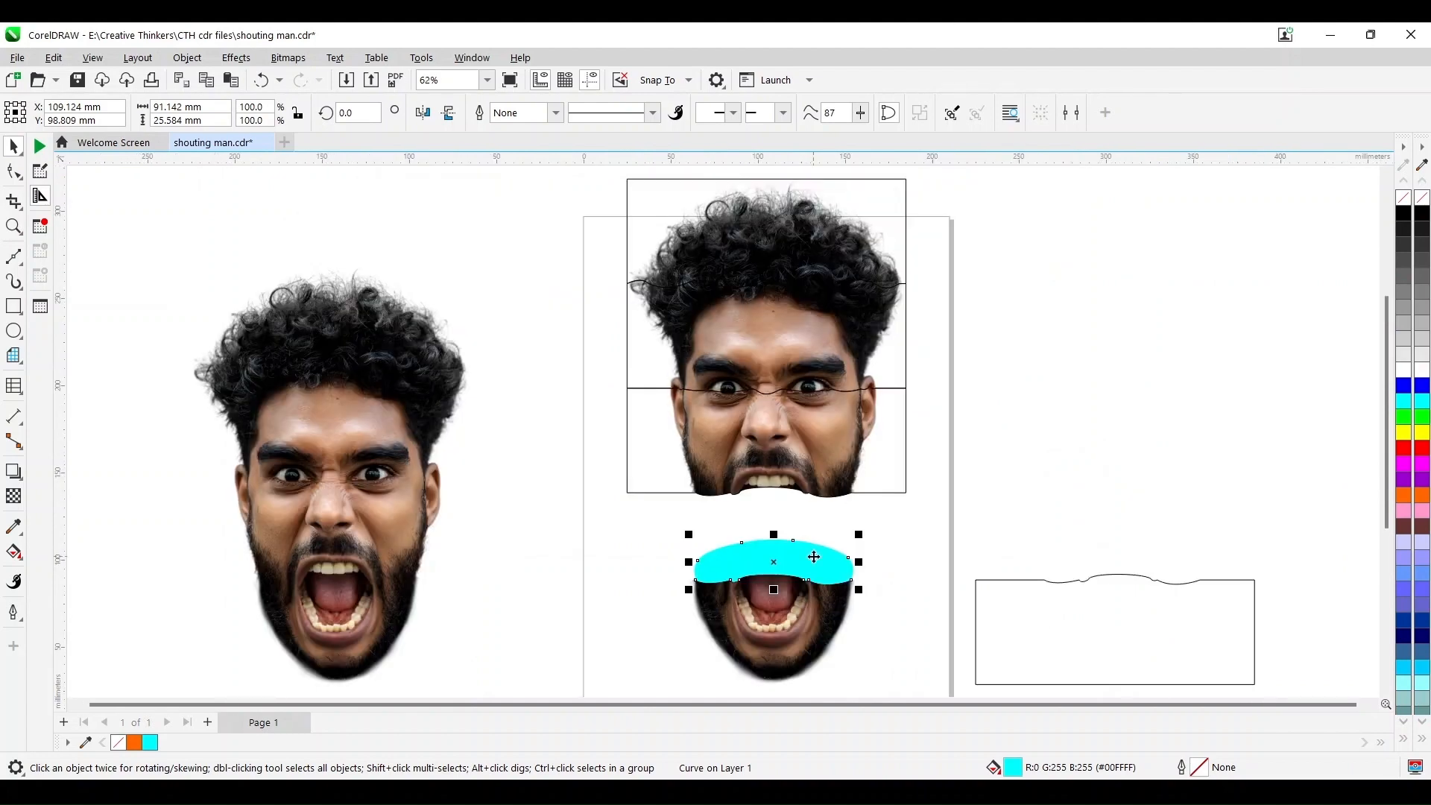
{"action": "key", "text": "KP_Add"}
{"action": "key", "text": "Up"}
Step: Move the two upper slices with their row outlines 150 mm right, clear of the nose slice
{"action": "left_click_drag", "start_coordinate": [611, 204], "coordinate": [1035, 512]}
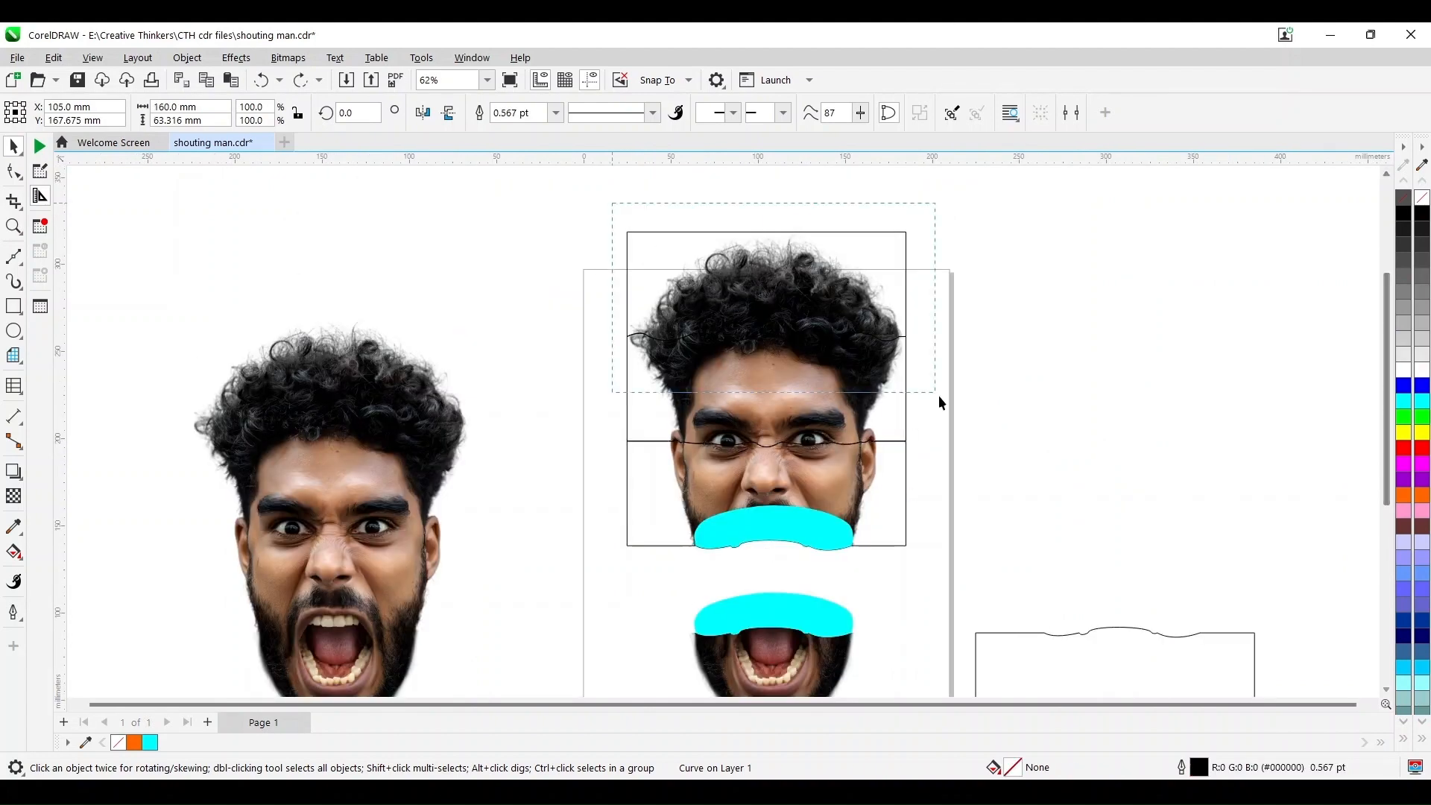
{"action": "key", "text": "Right"}
{"action": "key", "text": "Right"}
{"action": "key", "text": "Right"}
{"action": "key", "text": "Right"}
{"action": "key", "text": "Right"}
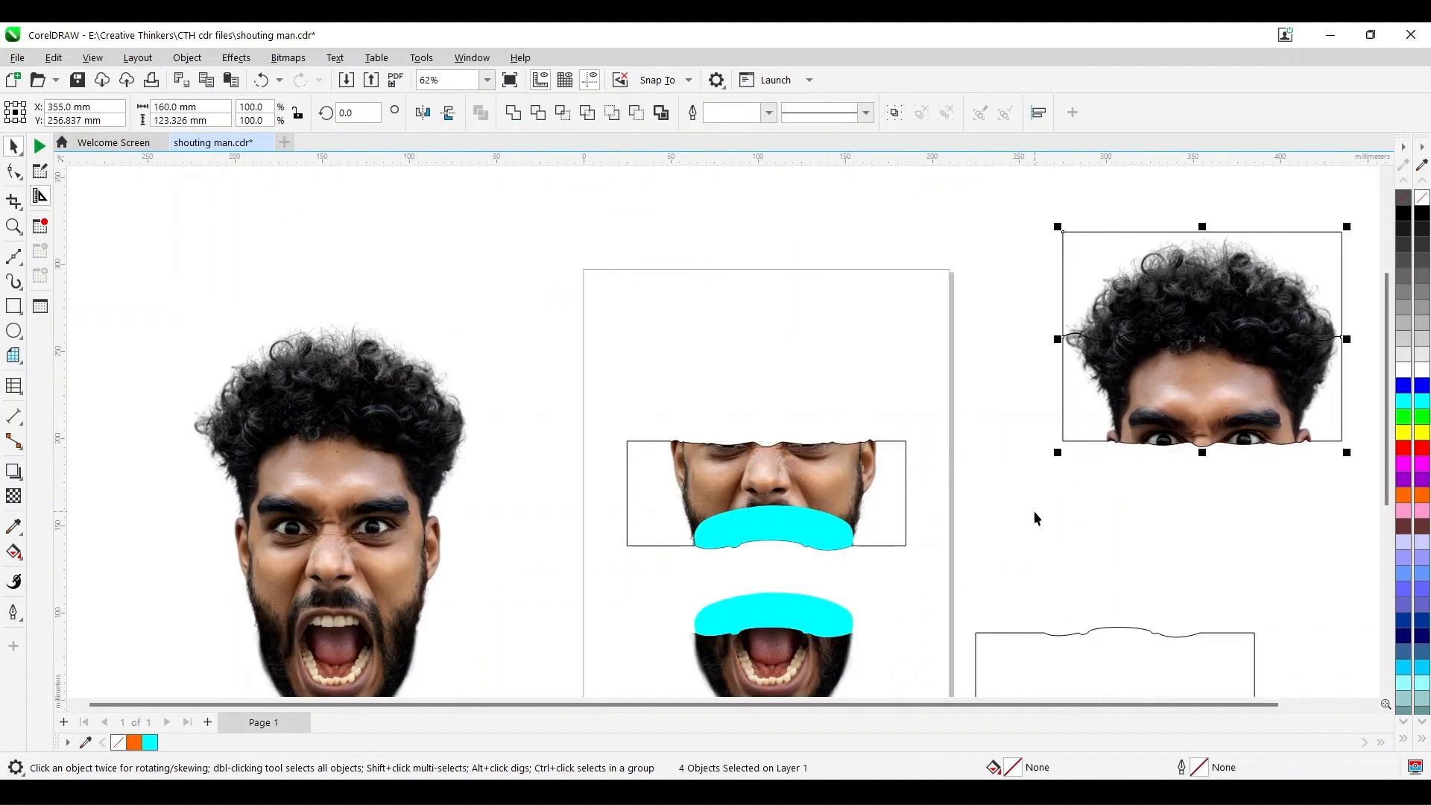
{"action": "key", "text": "Left"}
{"action": "key", "text": "Left"}
{"action": "left_click", "coordinate": [1013, 557]}
Step: Draw a Bézier dome above the nose slice's cut edge, running from one ear to the other
{"action": "scroll", "coordinate": [705, 415], "scroll_direction": "up", "scroll_amount": 4}
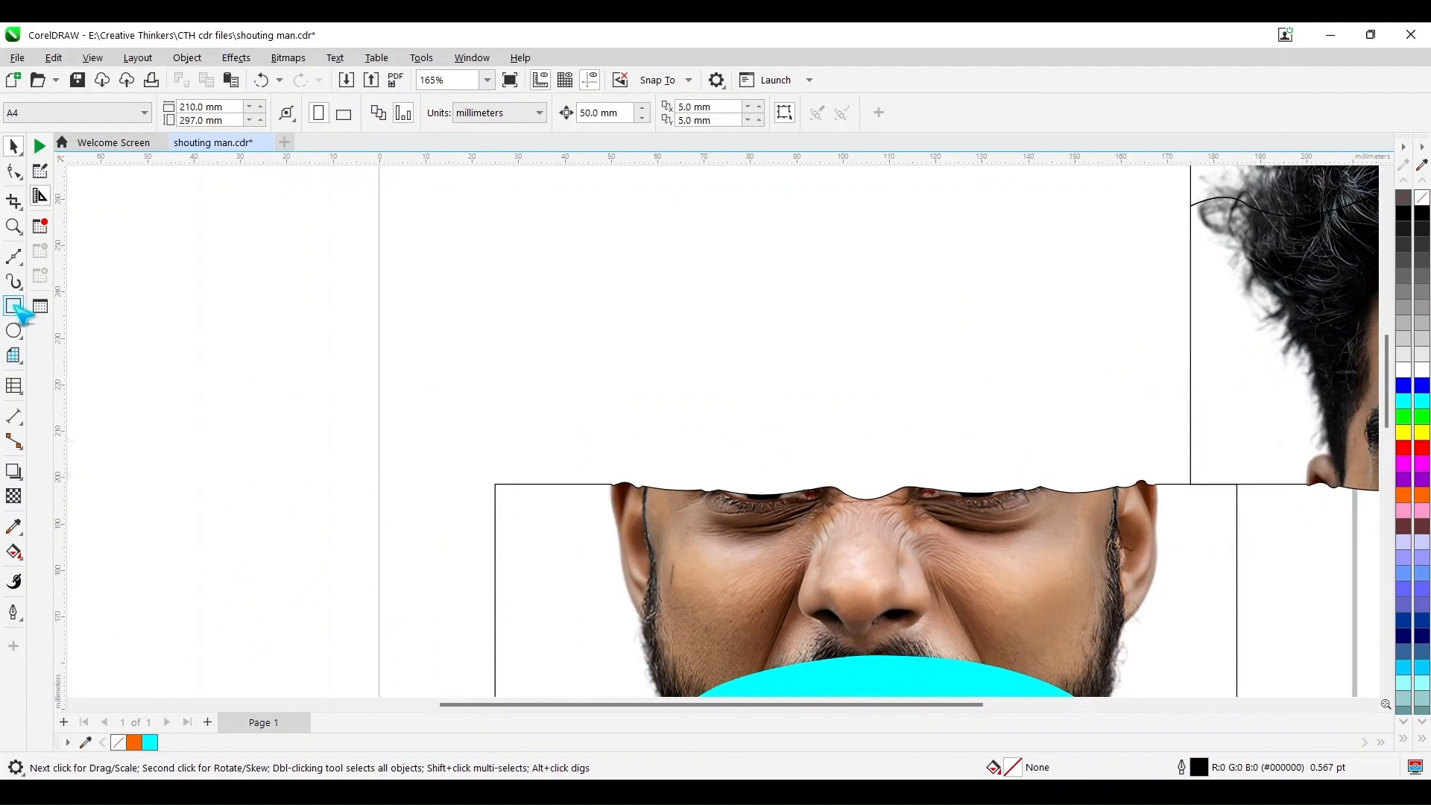
{"action": "left_click", "coordinate": [20, 263]}
{"action": "left_click", "coordinate": [67, 296]}
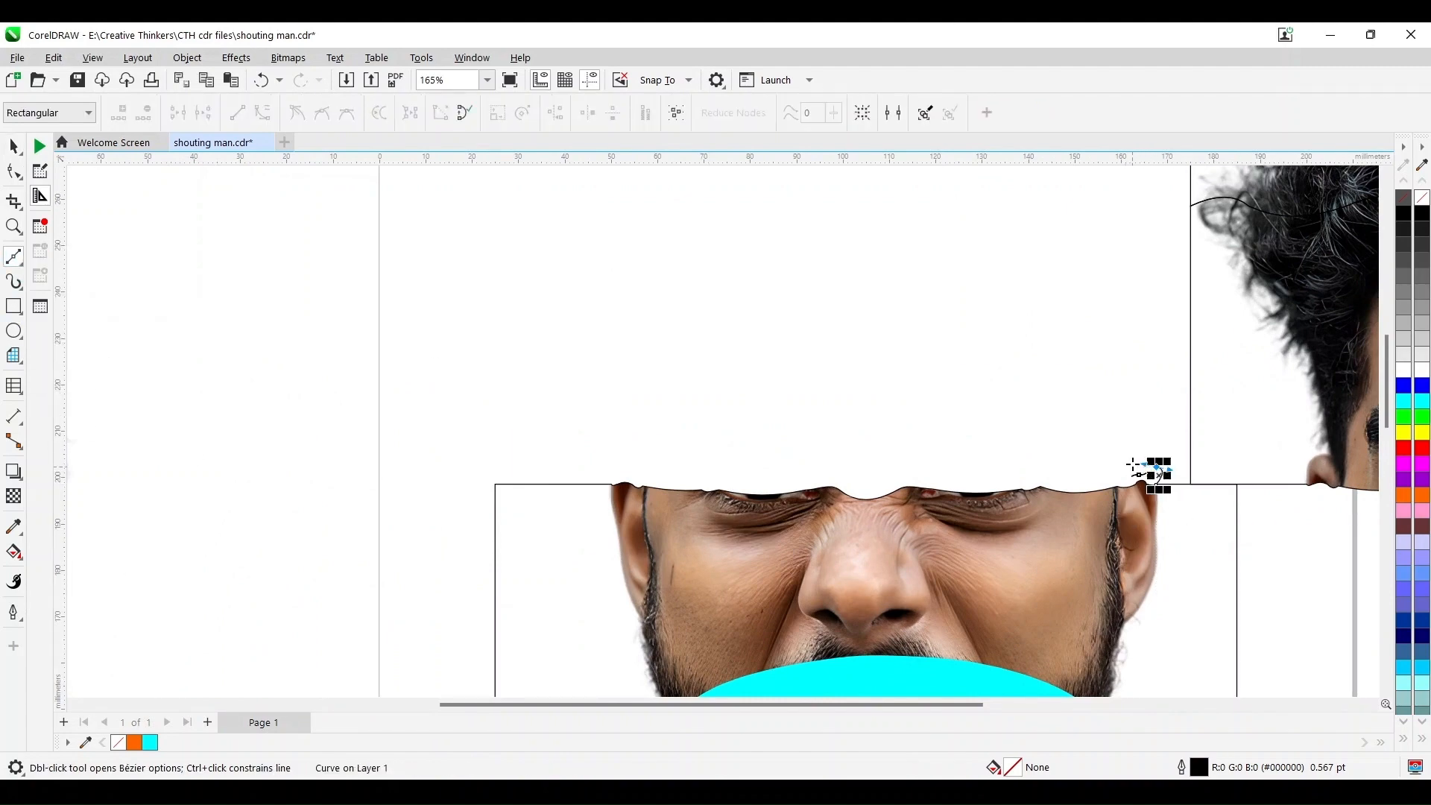
{"action": "left_click", "coordinate": [825, 399]}
{"action": "left_click", "coordinate": [712, 406]}
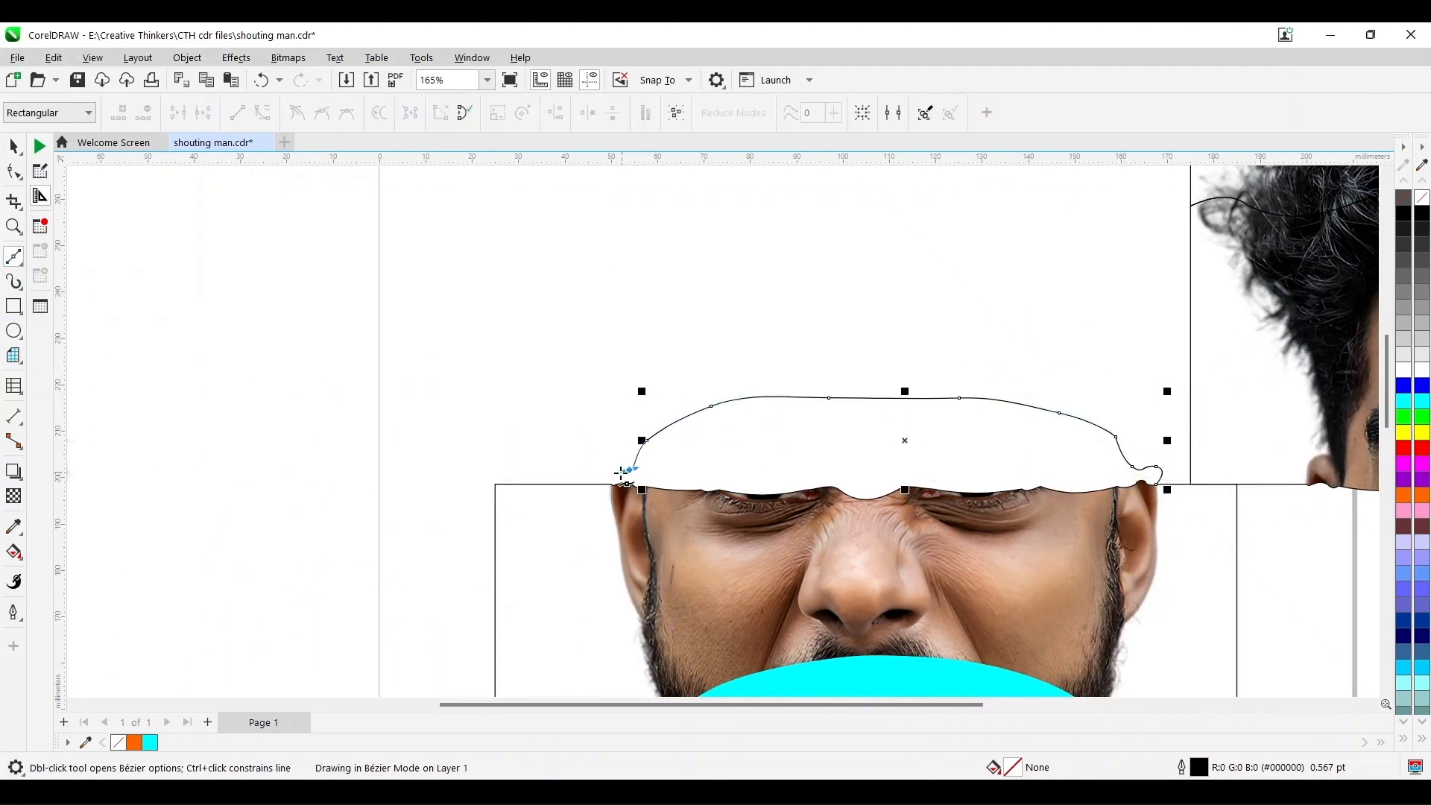
{"action": "left_click_drag", "start_coordinate": [621, 474], "coordinate": [620, 475]}
{"action": "left_click", "coordinate": [612, 485]}
Step: Extend the dome curve down and across the cheeks to close the shape at the starting ear
{"action": "scroll", "coordinate": [647, 535], "scroll_direction": "up", "scroll_amount": 2}
{"action": "left_click", "coordinate": [15, 172]}
{"action": "scroll", "coordinate": [650, 433], "scroll_direction": "down", "scroll_amount": 2}
{"action": "key", "text": "ctrl+z"}
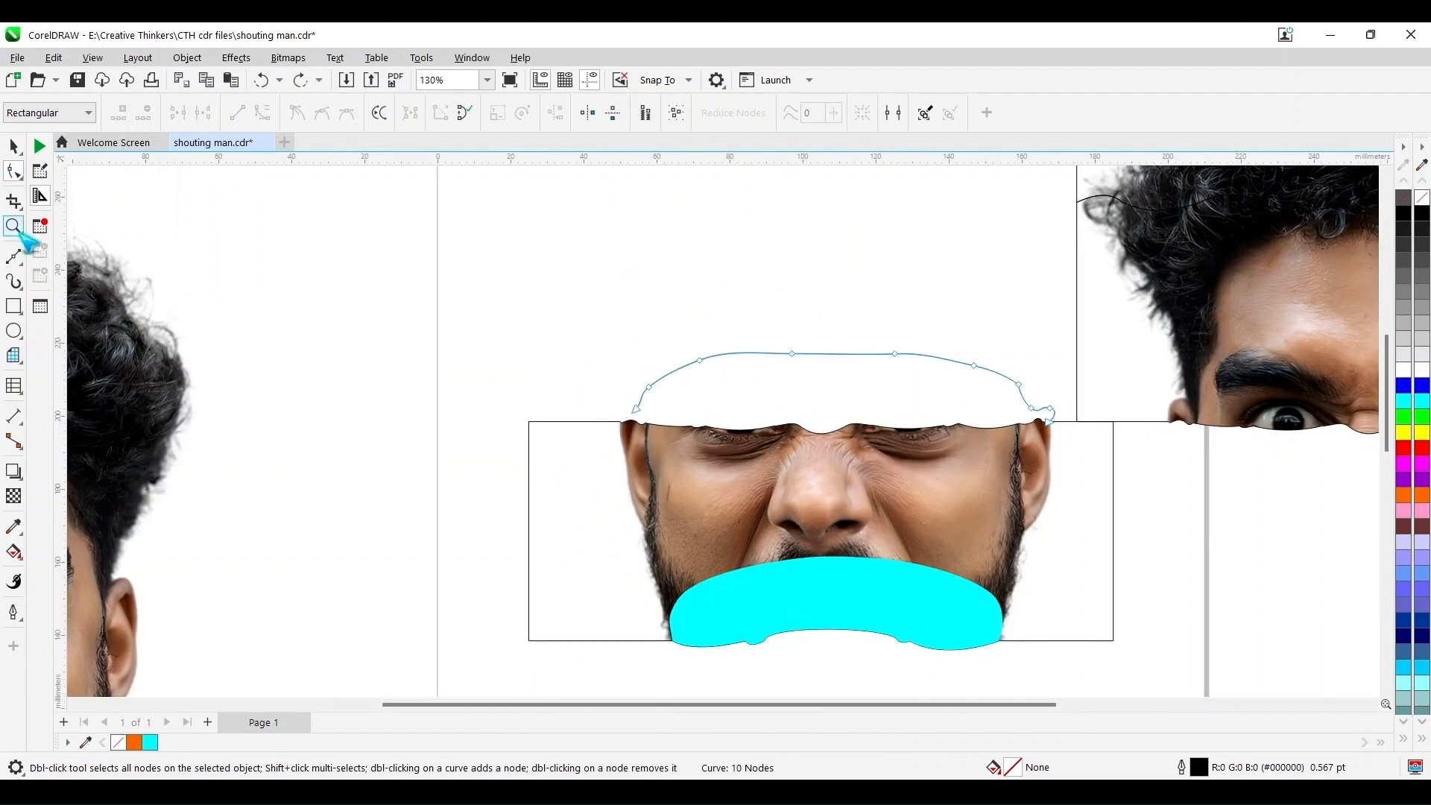
{"action": "left_click", "coordinate": [13, 255]}
{"action": "left_click", "coordinate": [623, 423]}
{"action": "left_click_drag", "start_coordinate": [619, 461], "coordinate": [845, 509]}
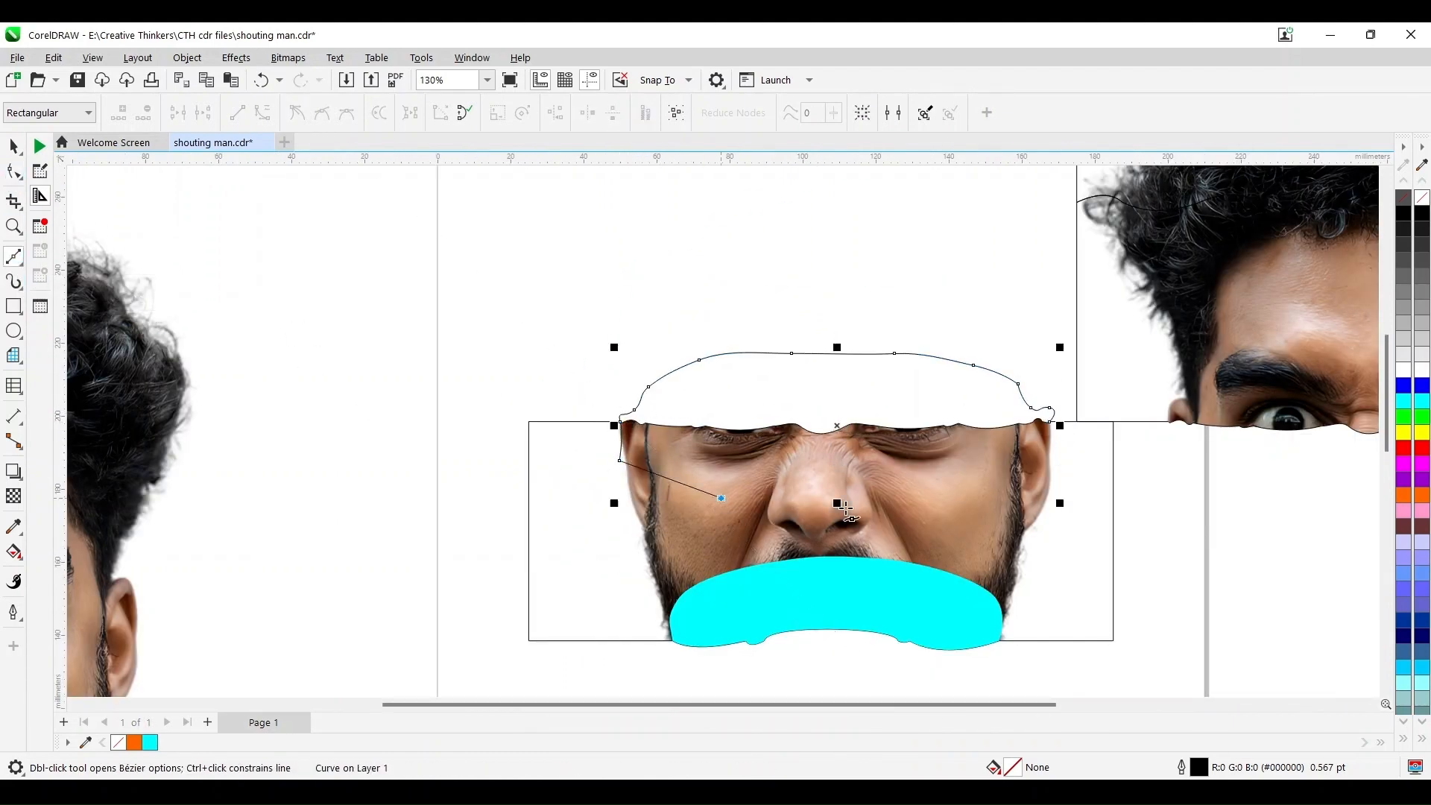
{"action": "scroll", "coordinate": [1021, 485], "scroll_direction": "up", "scroll_amount": 3}
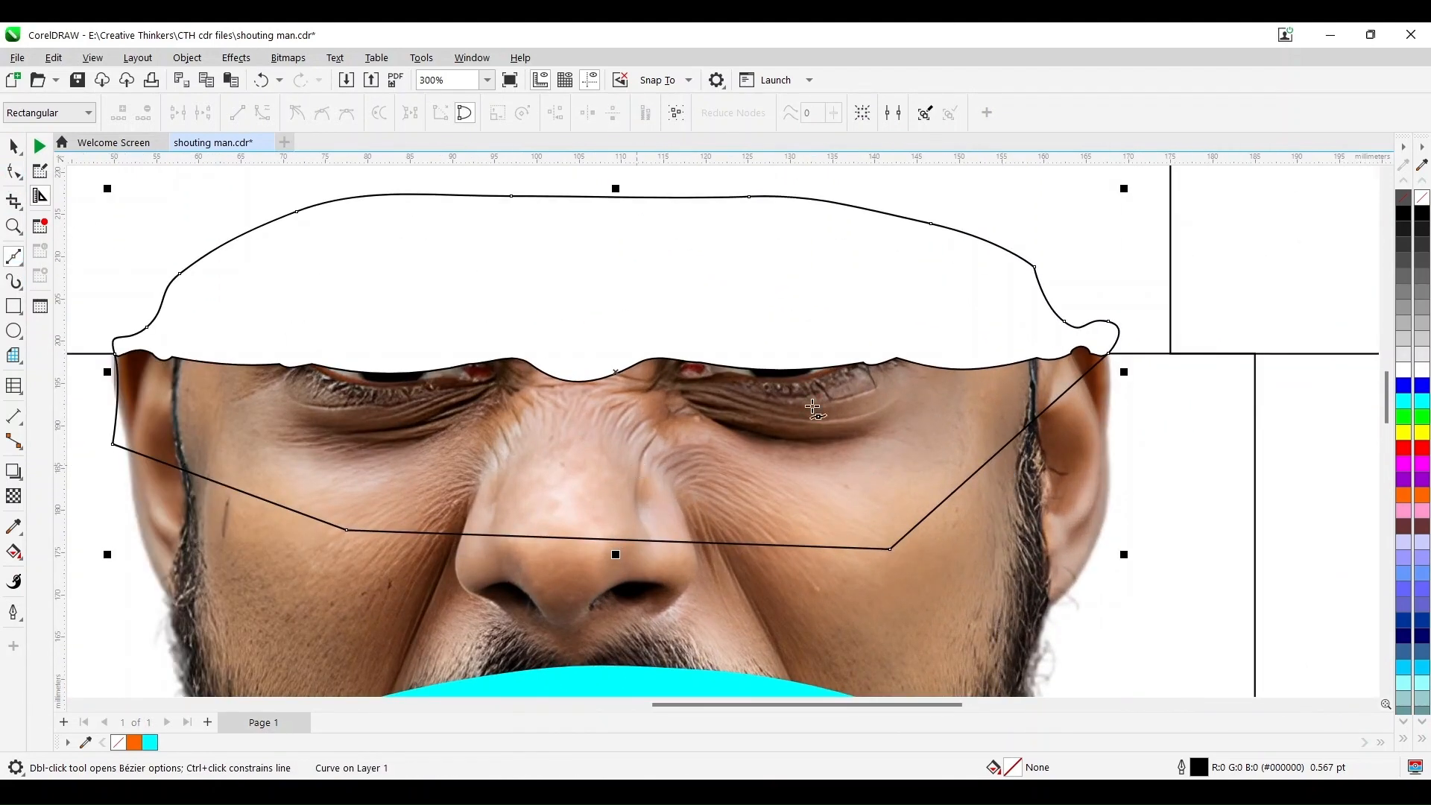
Step: Smooth the dome's shoulder by removing a node and refine its curves around both ears
{"action": "key", "text": "F10"}
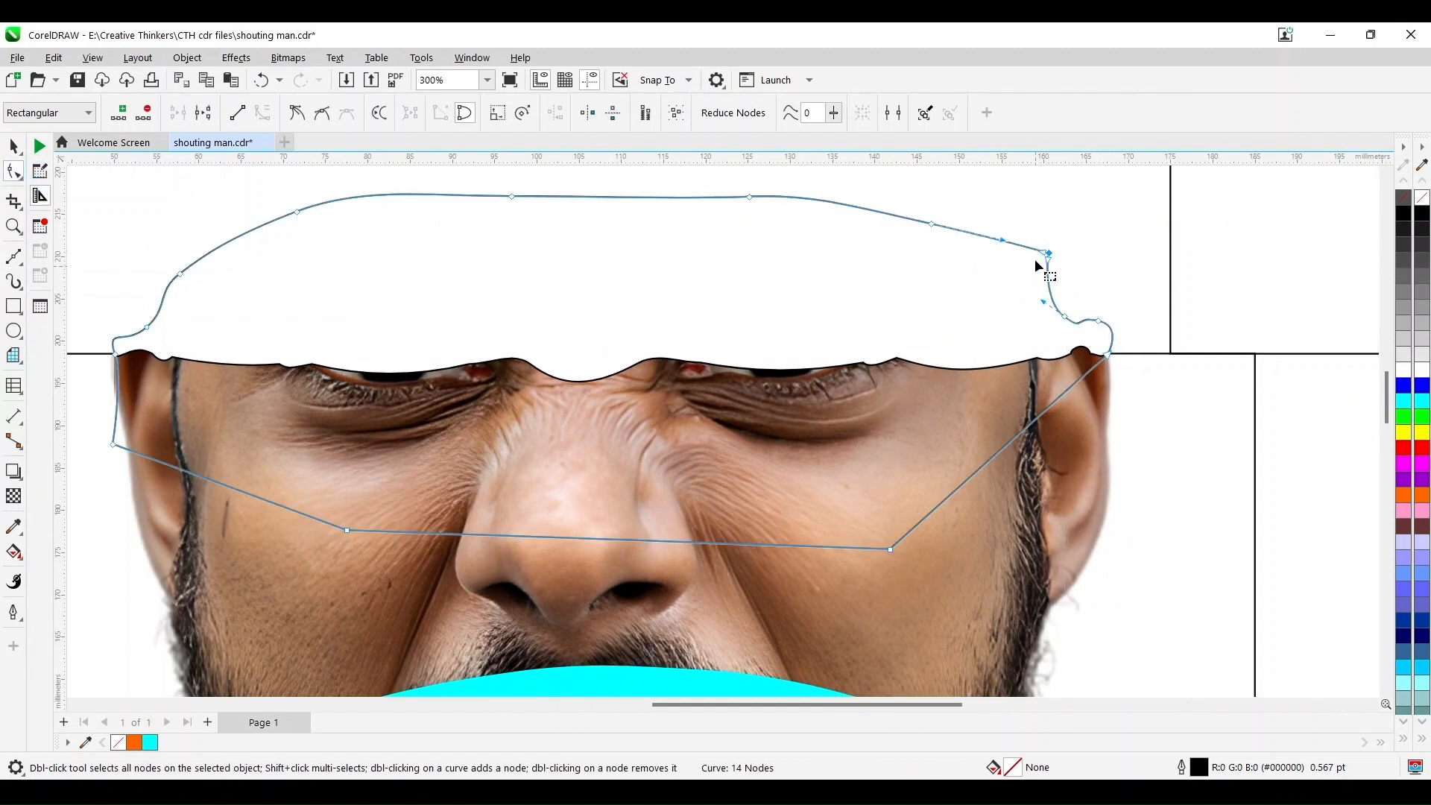
{"action": "key", "text": "Delete"}
{"action": "left_click", "coordinate": [1049, 253]}
{"action": "left_click_drag", "start_coordinate": [1044, 252], "coordinate": [958, 236]}
{"action": "left_click_drag", "start_coordinate": [1049, 326], "coordinate": [1043, 325]}
{"action": "left_click_drag", "start_coordinate": [1043, 374], "coordinate": [1057, 367]}
{"action": "left_click_drag", "start_coordinate": [186, 330], "coordinate": [762, 256]}
{"action": "left_click", "coordinate": [115, 425]}
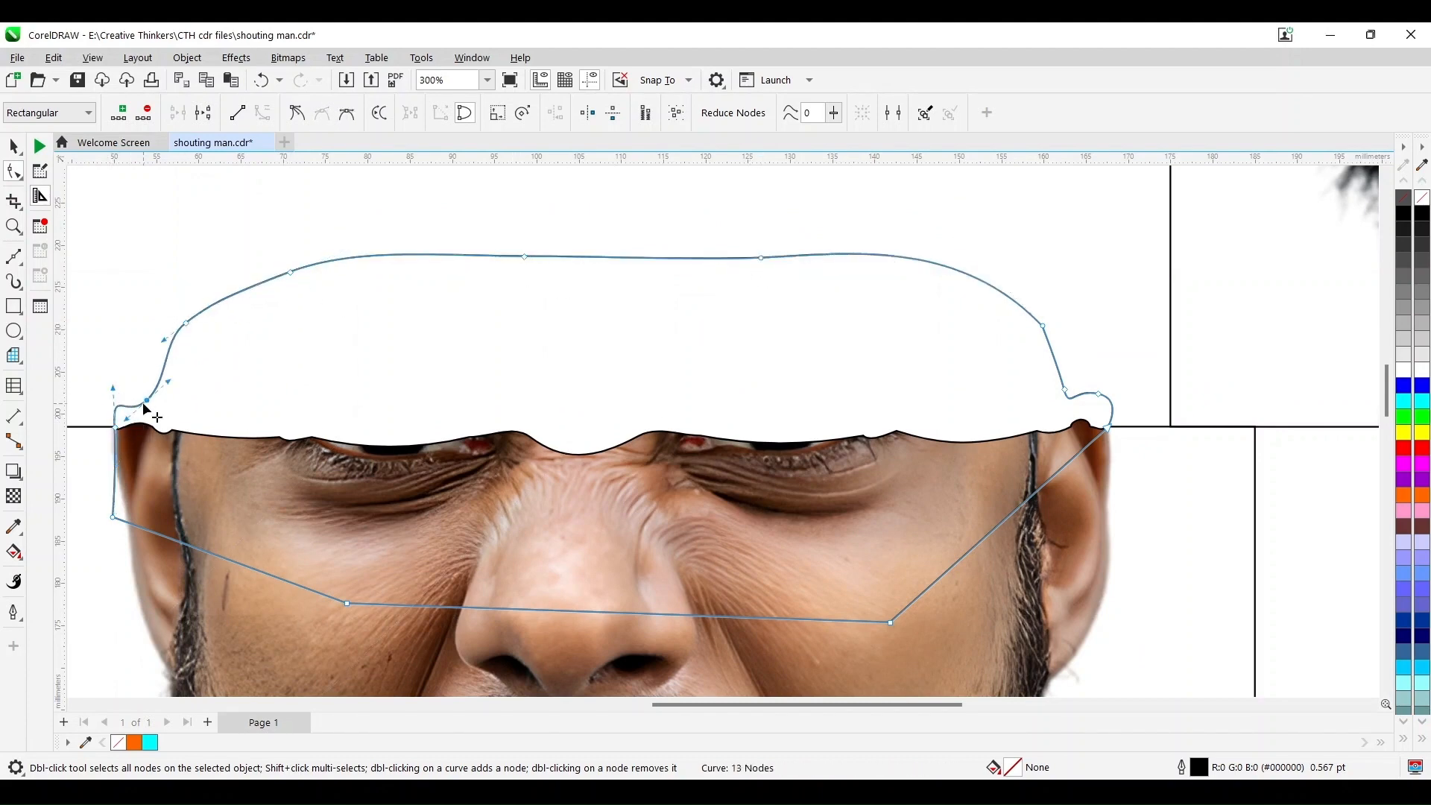
{"action": "left_click_drag", "start_coordinate": [126, 419], "coordinate": [140, 421]}
Step: Trim the closed dome shape with the nose row outline so its lower edge follows the cut
{"action": "key", "text": "space"}
{"action": "scroll", "coordinate": [508, 512], "scroll_direction": "down", "scroll_amount": 2}
{"action": "left_click", "coordinate": [298, 618], "text": "shift"}
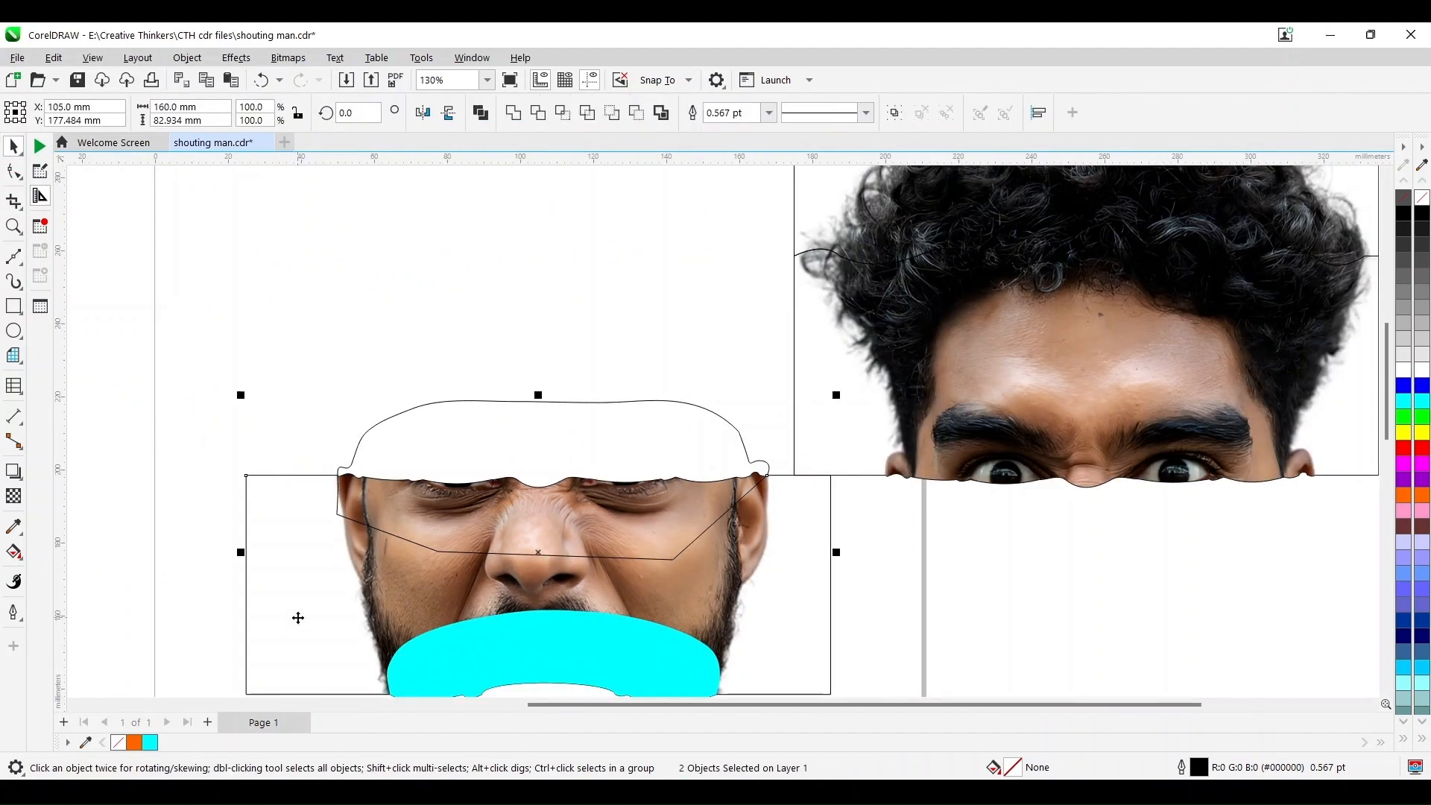
{"action": "left_click", "coordinate": [537, 113]}
{"action": "scroll", "coordinate": [125, 380], "scroll_direction": "down", "scroll_amount": 2}
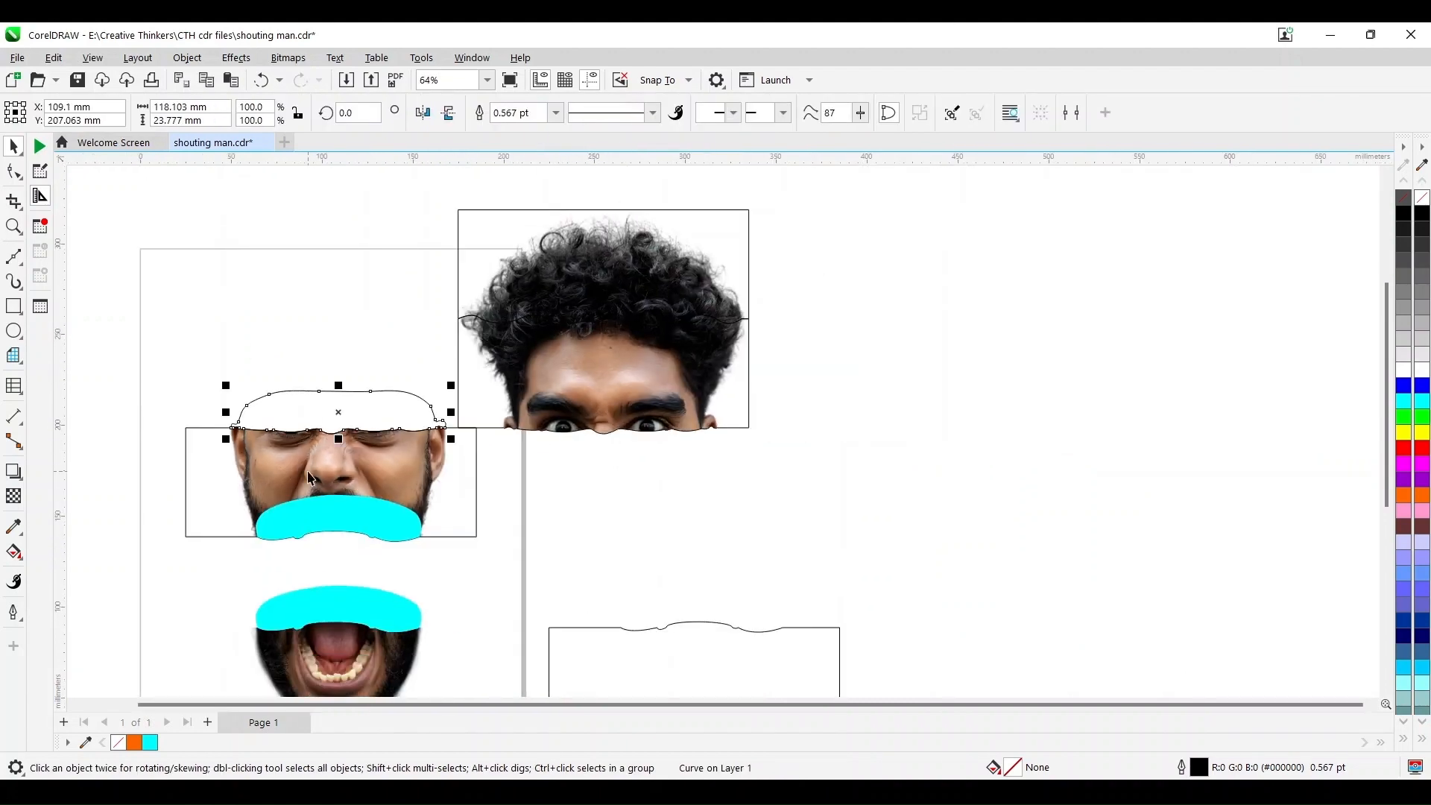
Step: Fill the trimmed dome above the nose slice with green and remove its outline
{"action": "left_click", "coordinate": [1411, 419]}
{"action": "left_click", "coordinate": [821, 486]}
{"action": "scroll", "coordinate": [822, 488], "scroll_direction": "down", "scroll_amount": 1}
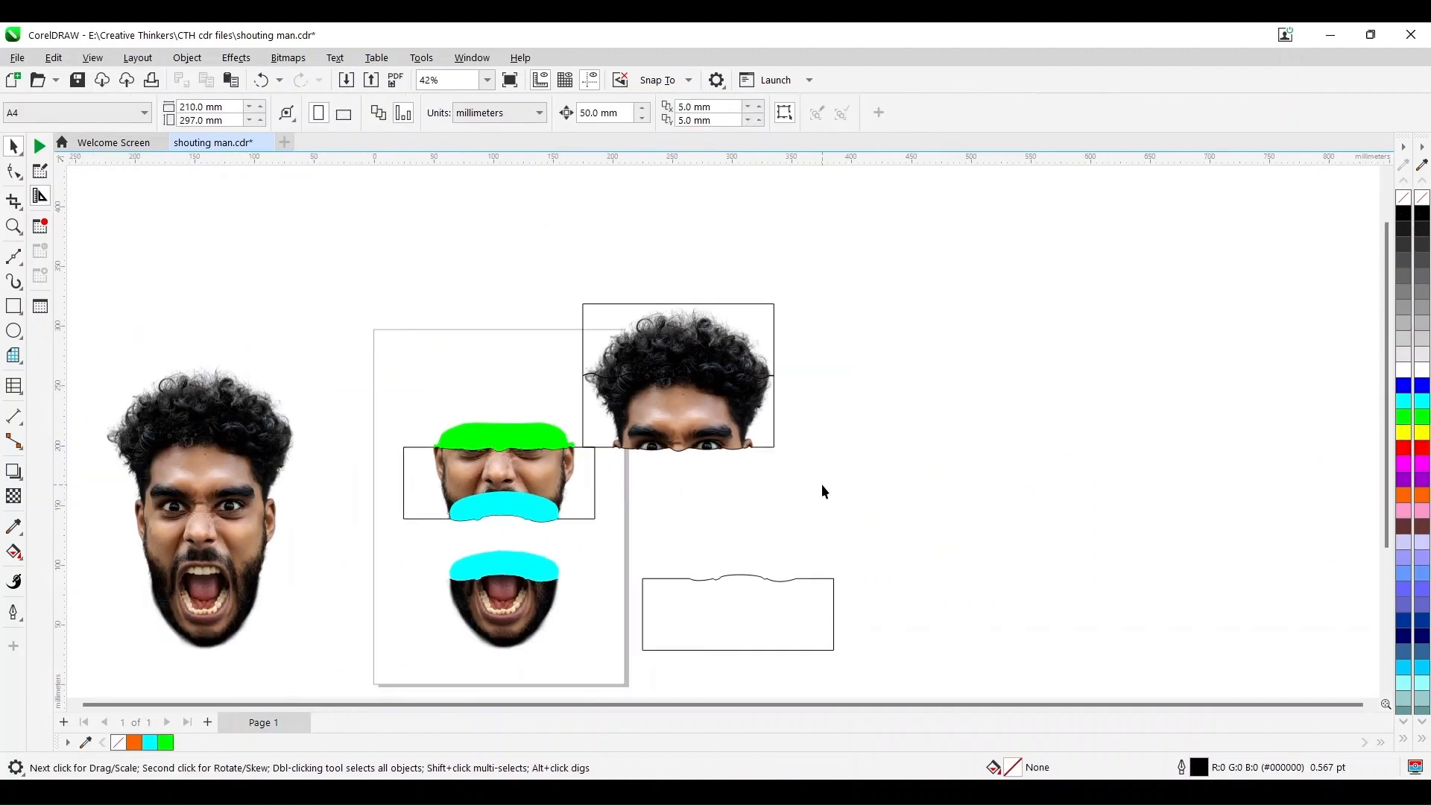
Step: Move the nose row outline 150 mm right, clear of the nose slice
{"action": "left_click", "coordinate": [464, 511]}
{"action": "left_click", "coordinate": [433, 518]}
{"action": "key", "text": "Right"}
{"action": "key", "text": "Right"}
{"action": "key", "text": "Right"}
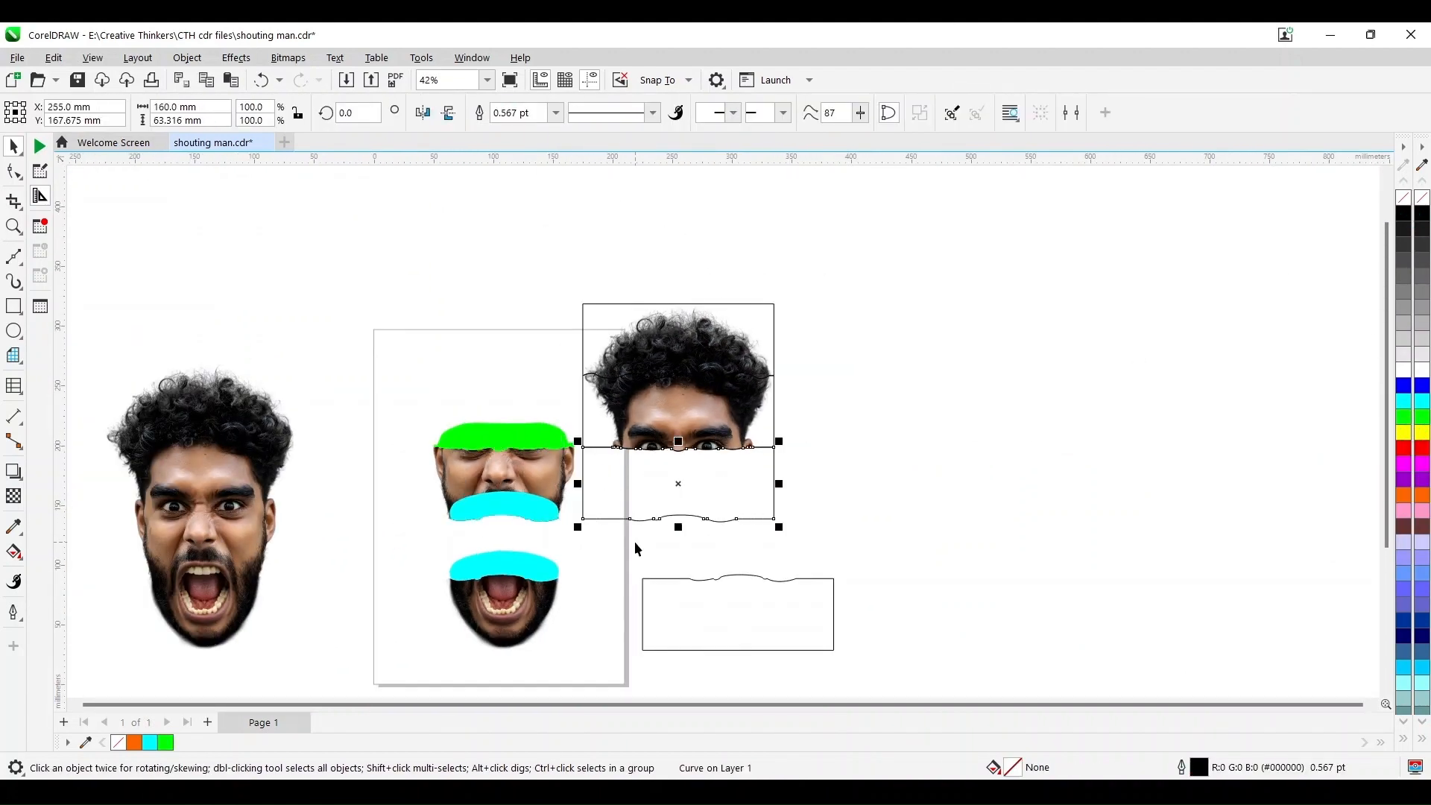
{"action": "left_click", "coordinate": [634, 546]}
Step: Move the nose slice with its green and cyan shapes 50 mm down onto the jaw slice and group them
{"action": "left_click_drag", "start_coordinate": [375, 406], "coordinate": [583, 550]}
{"action": "key", "text": "Down"}
{"action": "key", "text": "ctrl+z"}
{"action": "left_click_drag", "start_coordinate": [383, 387], "coordinate": [618, 548]}
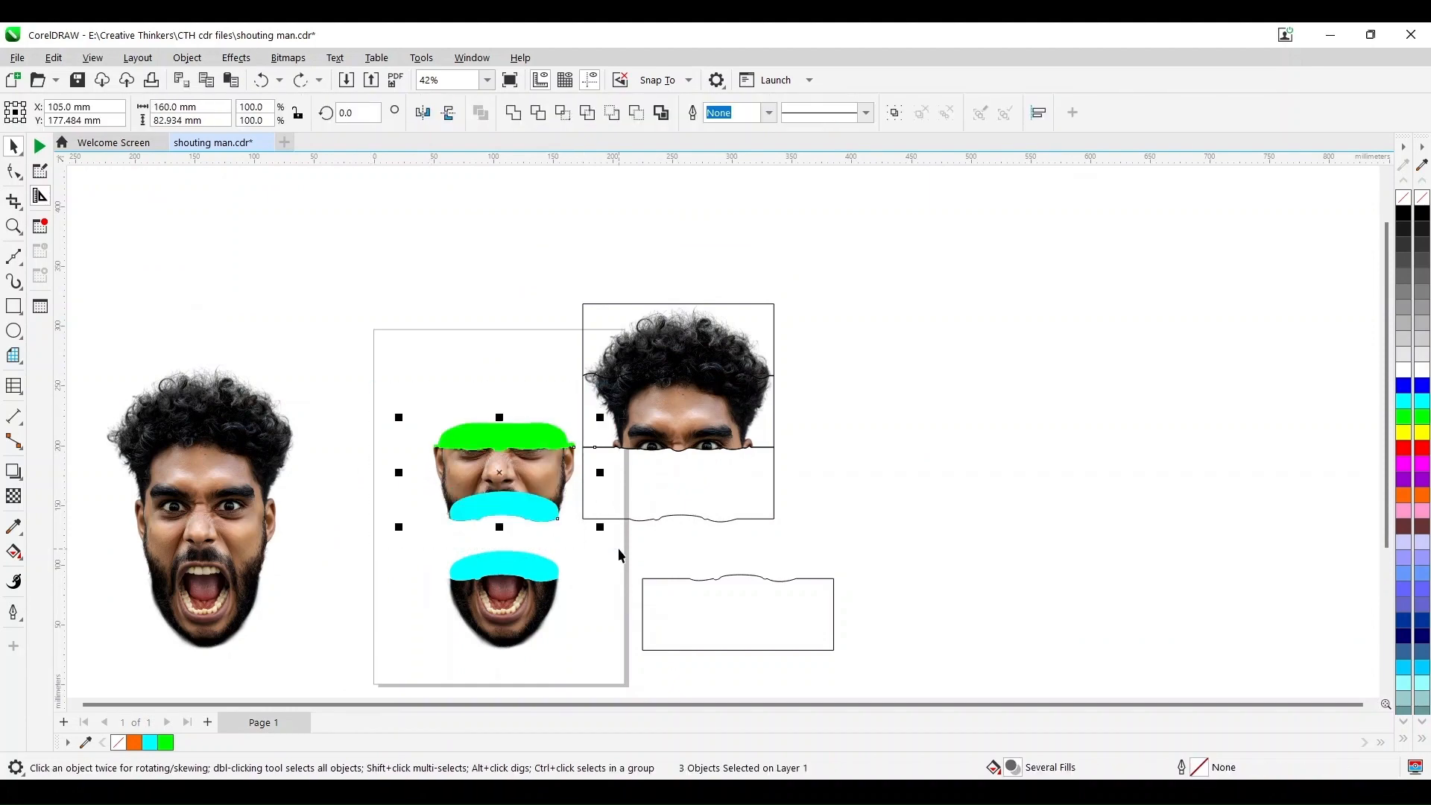
{"action": "key", "text": "Down"}
{"action": "key", "text": "ctrl+g"}
Step: Rotate the nose slice group 15.205° counterclockwise about a pivot at the corner of the mouth cut
{"action": "key", "text": "z"}
{"action": "left_click_drag", "start_coordinate": [389, 450], "coordinate": [658, 648]}
{"action": "key", "text": "space"}
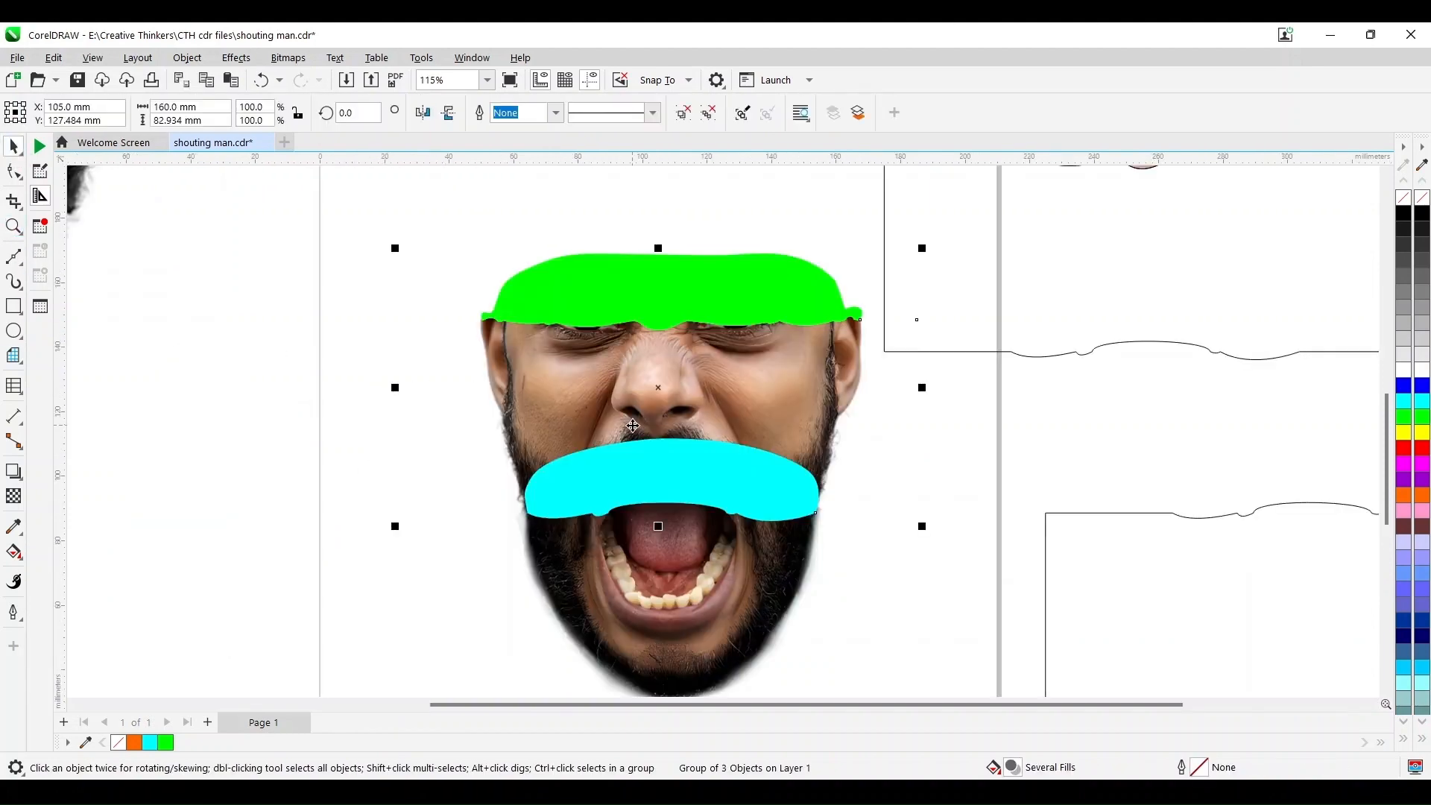
{"action": "left_click", "coordinate": [658, 386]}
{"action": "left_click_drag", "start_coordinate": [658, 386], "coordinate": [528, 512]}
{"action": "mouse_move", "coordinate": [923, 530]}
{"action": "left_mouse_down"}
{"action": "mouse_move", "coordinate": [915, 489]}
{"action": "mouse_move", "coordinate": [905, 537]}
{"action": "left_mouse_up"}
{"action": "left_click", "coordinate": [289, 353]}
Step: Send the tilted slice's cyan shape behind the face and give it a Multiply drop shadow falling on the jaw's cyan face, opacity 50, feather 15
{"action": "left_click", "coordinate": [719, 434]}
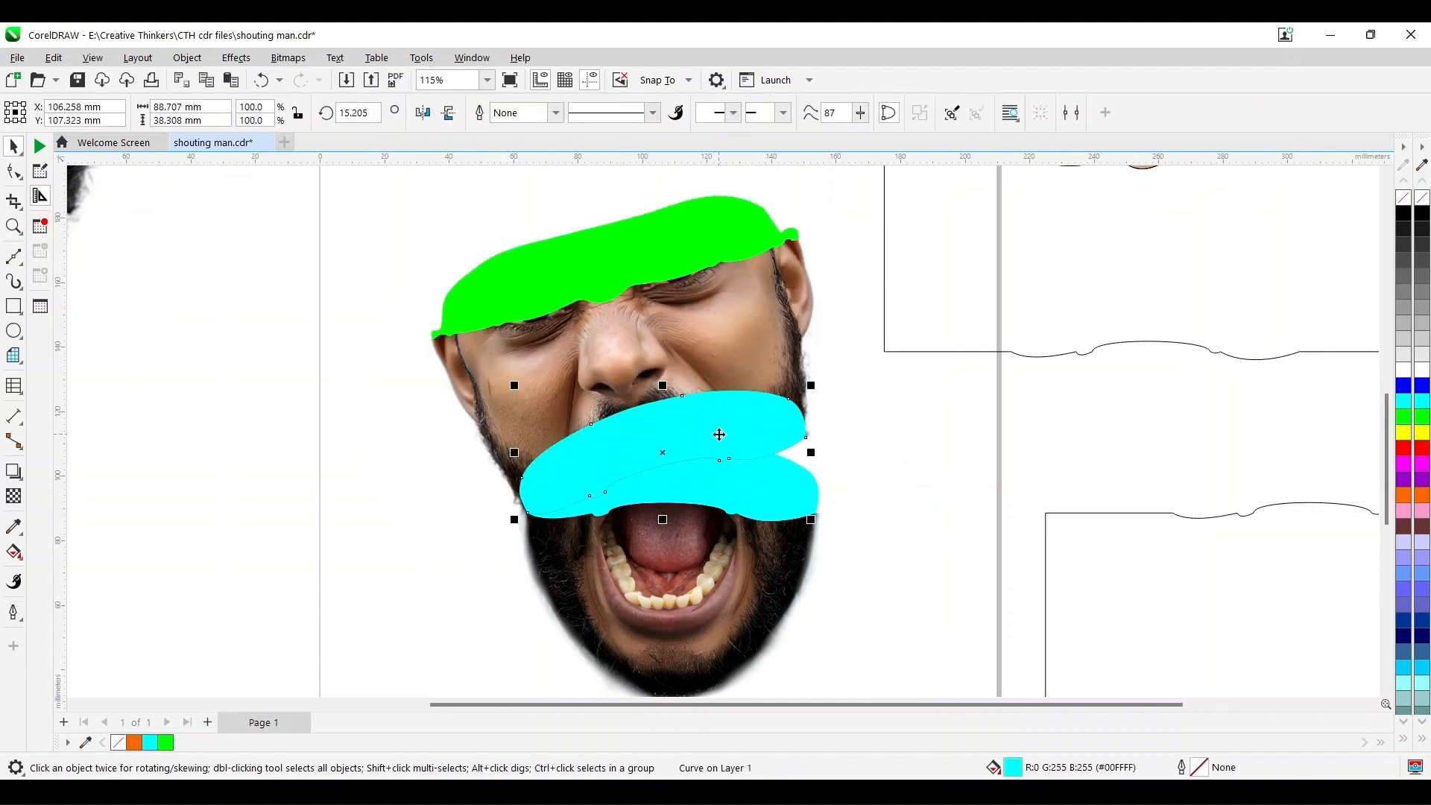
{"action": "key", "text": "shift+Page_Down"}
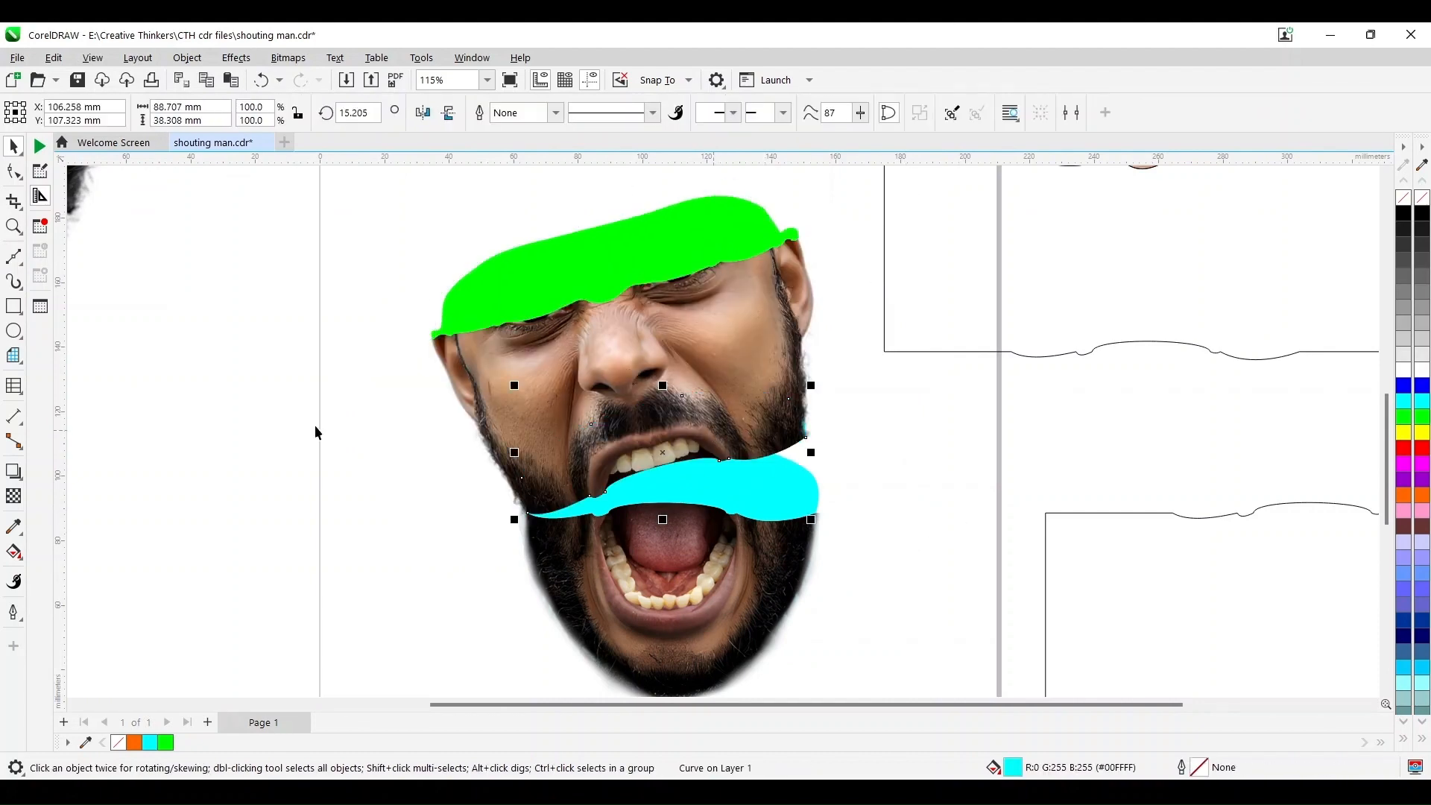
{"action": "left_click", "coordinate": [14, 471]}
{"action": "left_click", "coordinate": [64, 470]}
{"action": "left_click_drag", "start_coordinate": [663, 453], "coordinate": [694, 555]}
{"action": "scroll", "coordinate": [772, 480], "scroll_direction": "up", "scroll_amount": 1}
{"action": "scroll", "coordinate": [695, 555], "scroll_direction": "down", "scroll_amount": 3}
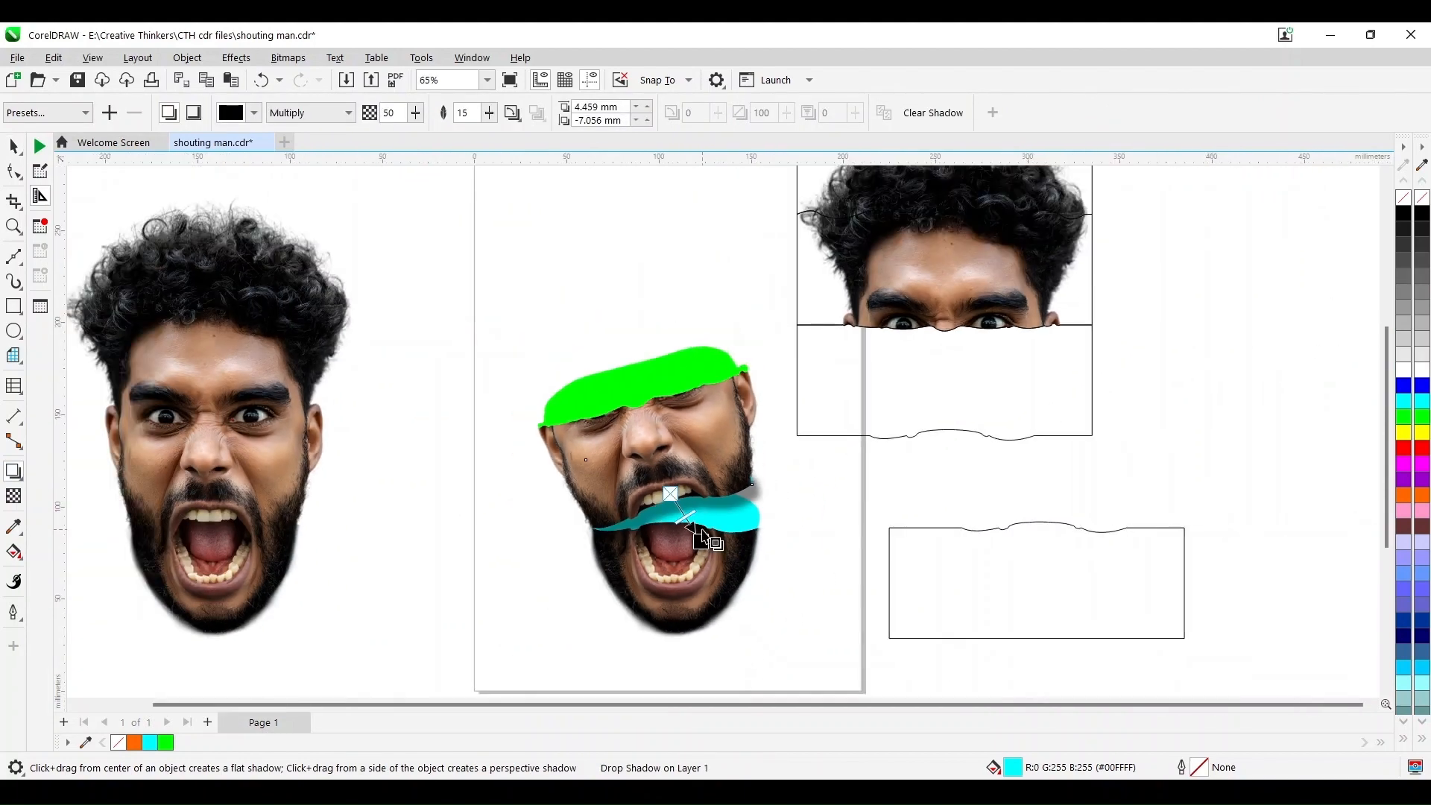
Step: Duplicate the green shape, set the copy's rotation to 0, and place it on the forehead slice's lower cut edge
{"action": "key", "text": "space"}
{"action": "left_click", "coordinate": [703, 391]}
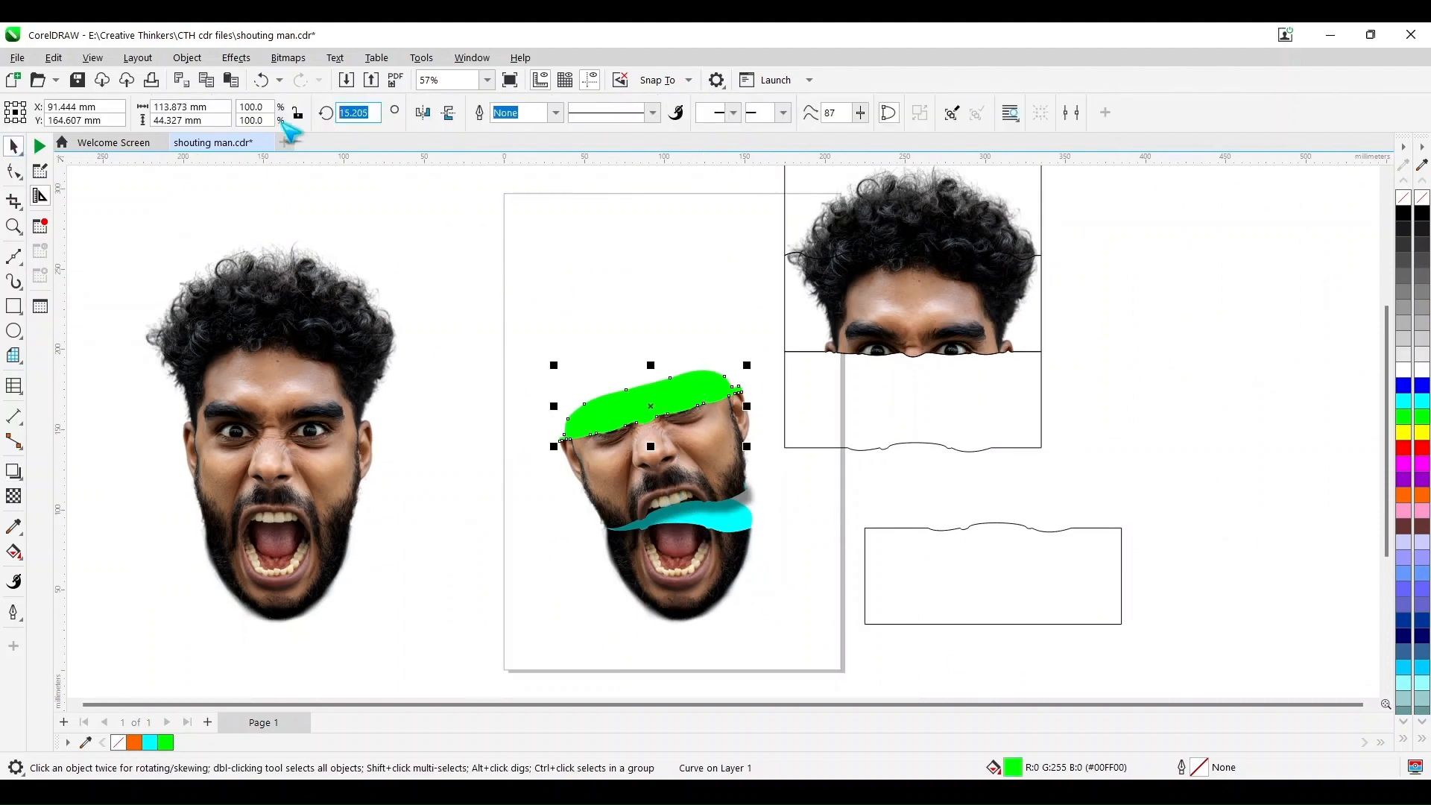
{"action": "type", "text": "0"}
{"action": "key", "text": "Return"}
{"action": "left_click_drag", "start_coordinate": [714, 421], "coordinate": [984, 354]}
{"action": "scroll", "coordinate": [986, 358], "scroll_direction": "up", "scroll_amount": 5}
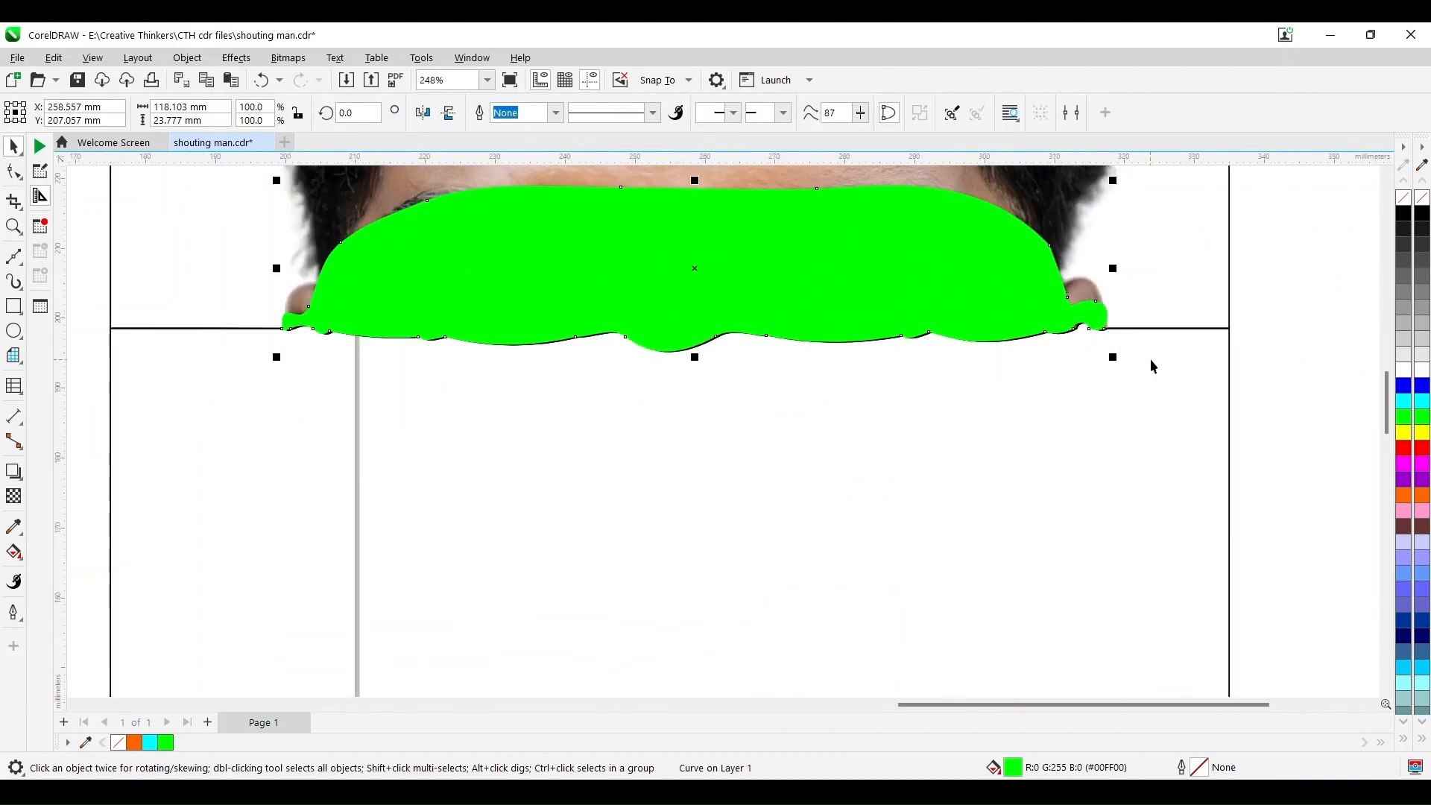
Step: Reshape both ends of the green copy so it covers the ears of the forehead slice
{"action": "scroll", "coordinate": [1150, 359], "scroll_direction": "down", "scroll_amount": 1}
{"action": "left_click", "coordinate": [1387, 177]}
{"action": "left_click", "coordinate": [14, 171]}
{"action": "left_click_drag", "start_coordinate": [1143, 427], "coordinate": [1071, 391]}
{"action": "scroll", "coordinate": [393, 404], "scroll_direction": "up", "scroll_amount": 2}
{"action": "left_click", "coordinate": [367, 403]}
{"action": "left_click_drag", "start_coordinate": [426, 395], "coordinate": [454, 399]}
{"action": "scroll", "coordinate": [505, 400], "scroll_direction": "down", "scroll_amount": 4}
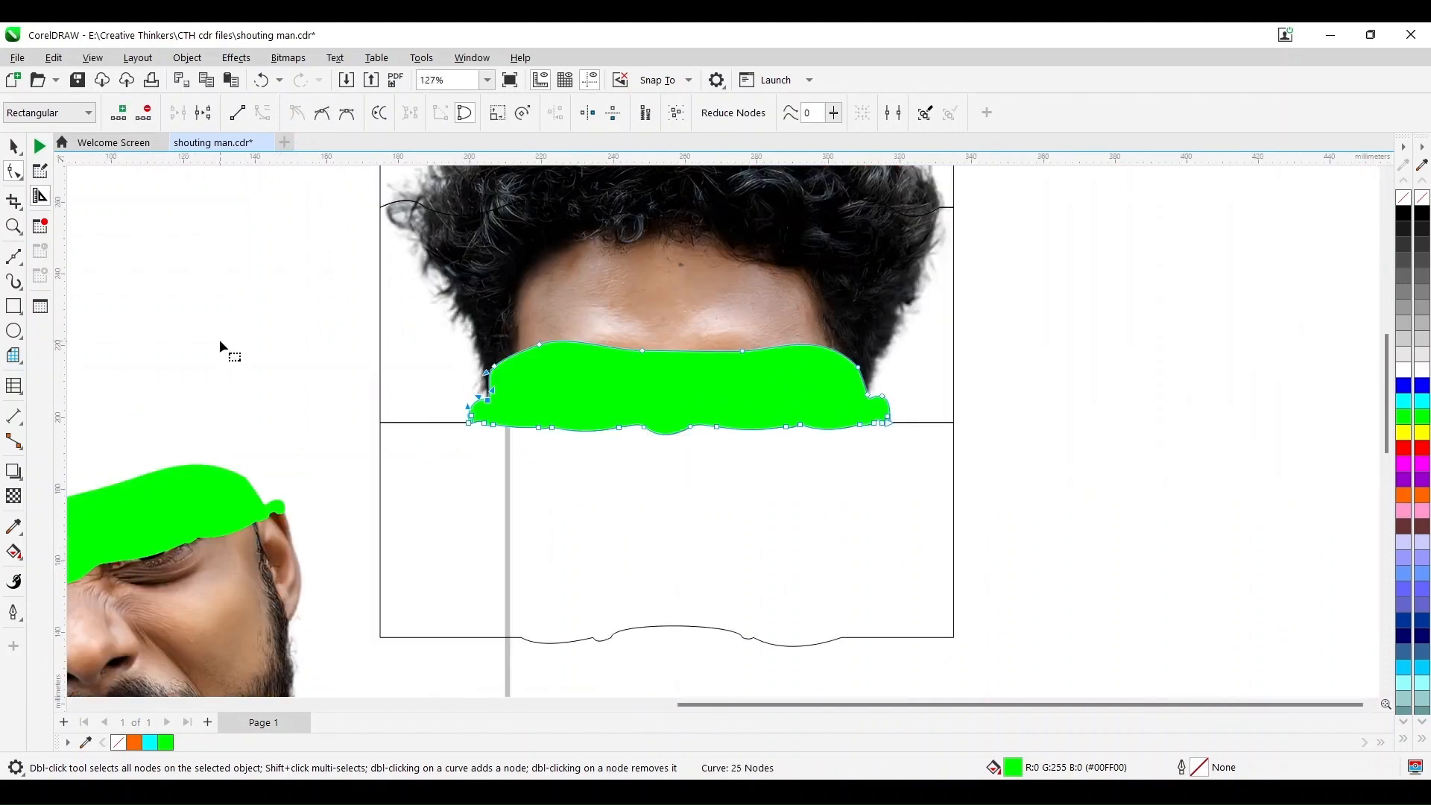
Step: Copy the reshaped green shape onto the nose slice, snap its corner to the cut's end, and rotate it 15.205°
{"action": "left_click", "coordinate": [74, 704]}
{"action": "left_click", "coordinate": [14, 146]}
{"action": "left_click_drag", "start_coordinate": [902, 373], "coordinate": [492, 373]}
{"action": "right_click", "coordinate": [492, 373]}
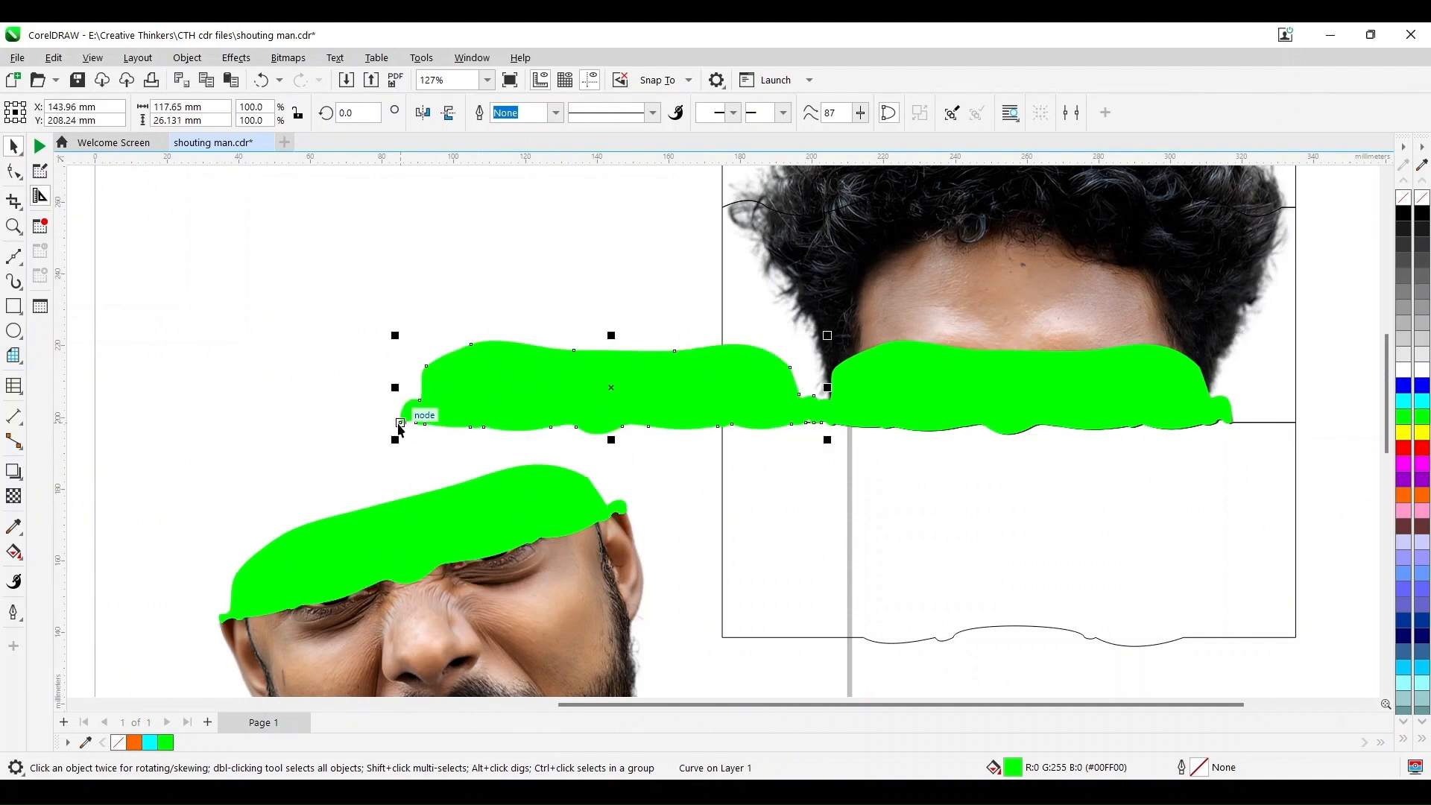
{"action": "left_click_drag", "start_coordinate": [401, 422], "coordinate": [219, 622]}
{"action": "left_click", "coordinate": [219, 621]}
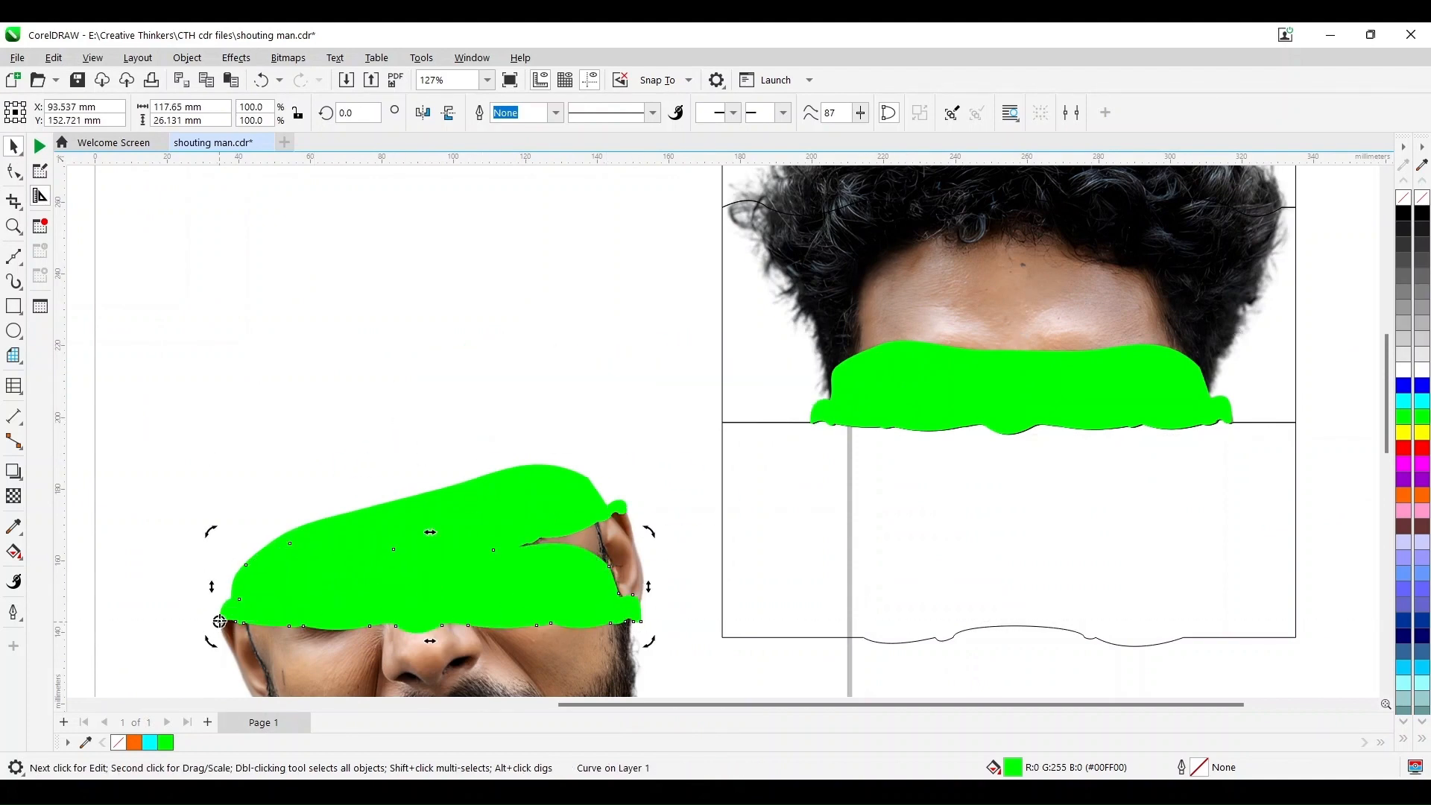
{"action": "left_click_drag", "start_coordinate": [649, 641], "coordinate": [648, 523]}
Step: Replace the nose slice's old green shape with the rotated copy and align its lower edge to the cut
{"action": "left_click", "coordinate": [550, 482]}
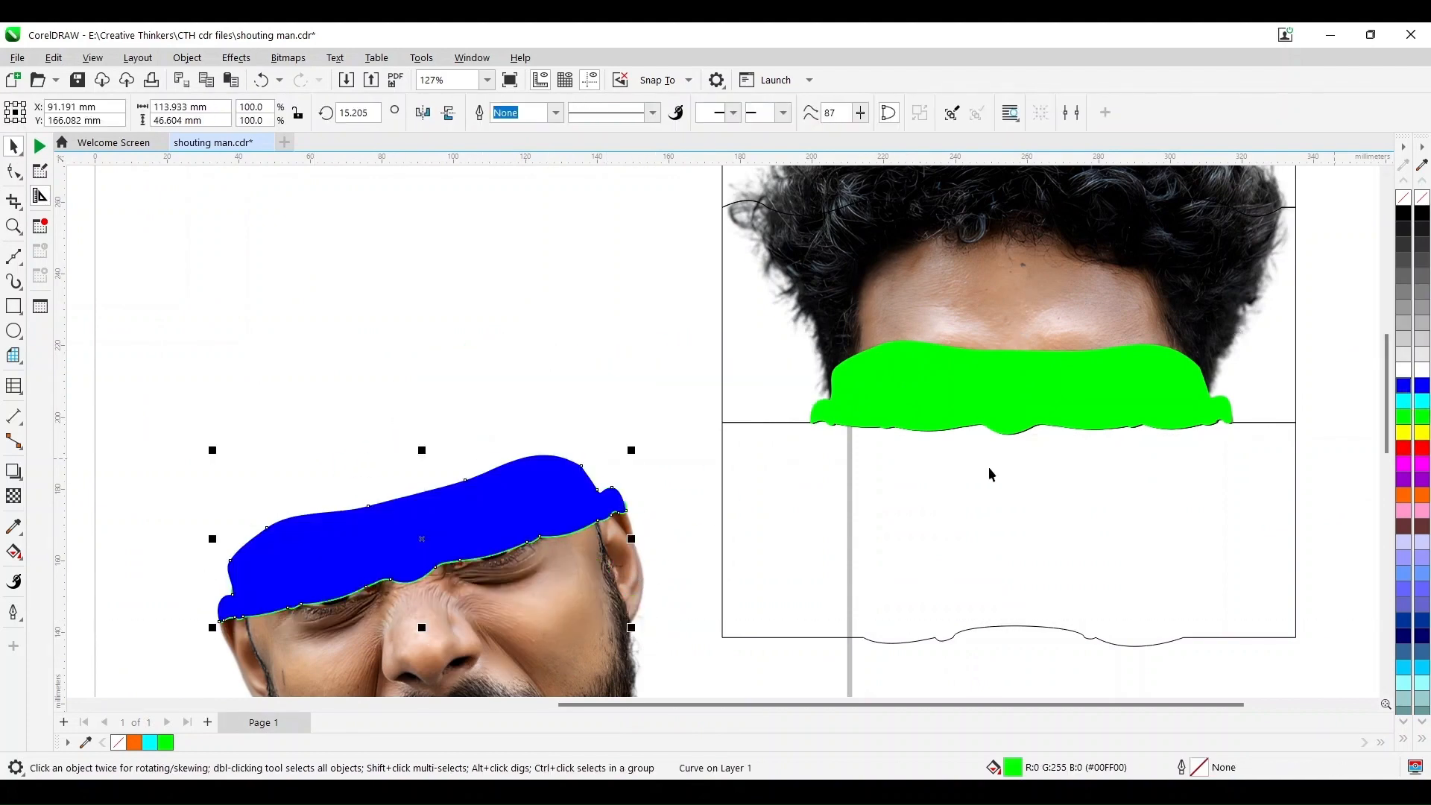
{"action": "scroll", "coordinate": [495, 522], "scroll_direction": "up", "scroll_amount": 4}
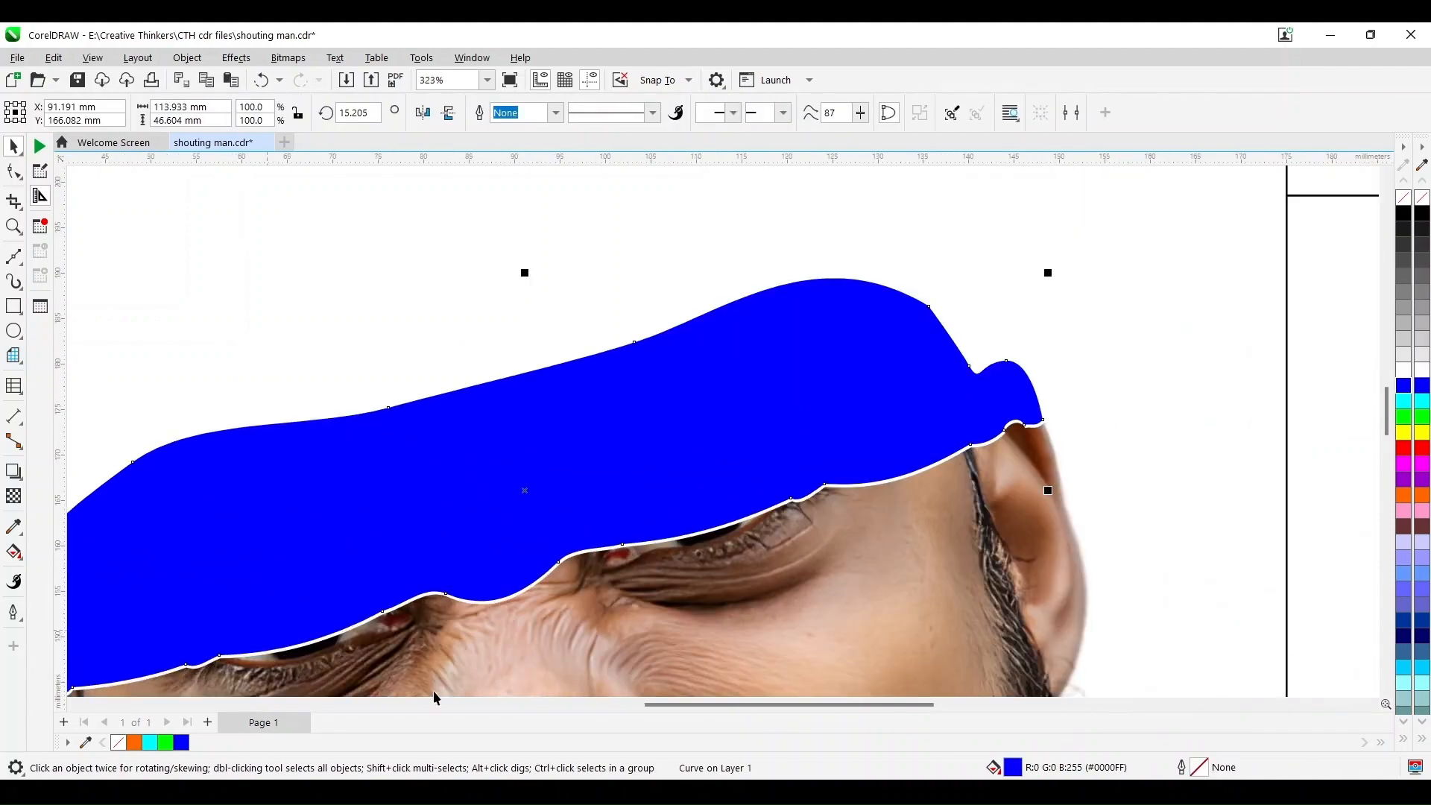
{"action": "scroll", "coordinate": [521, 661], "scroll_direction": "up", "scroll_amount": 4}
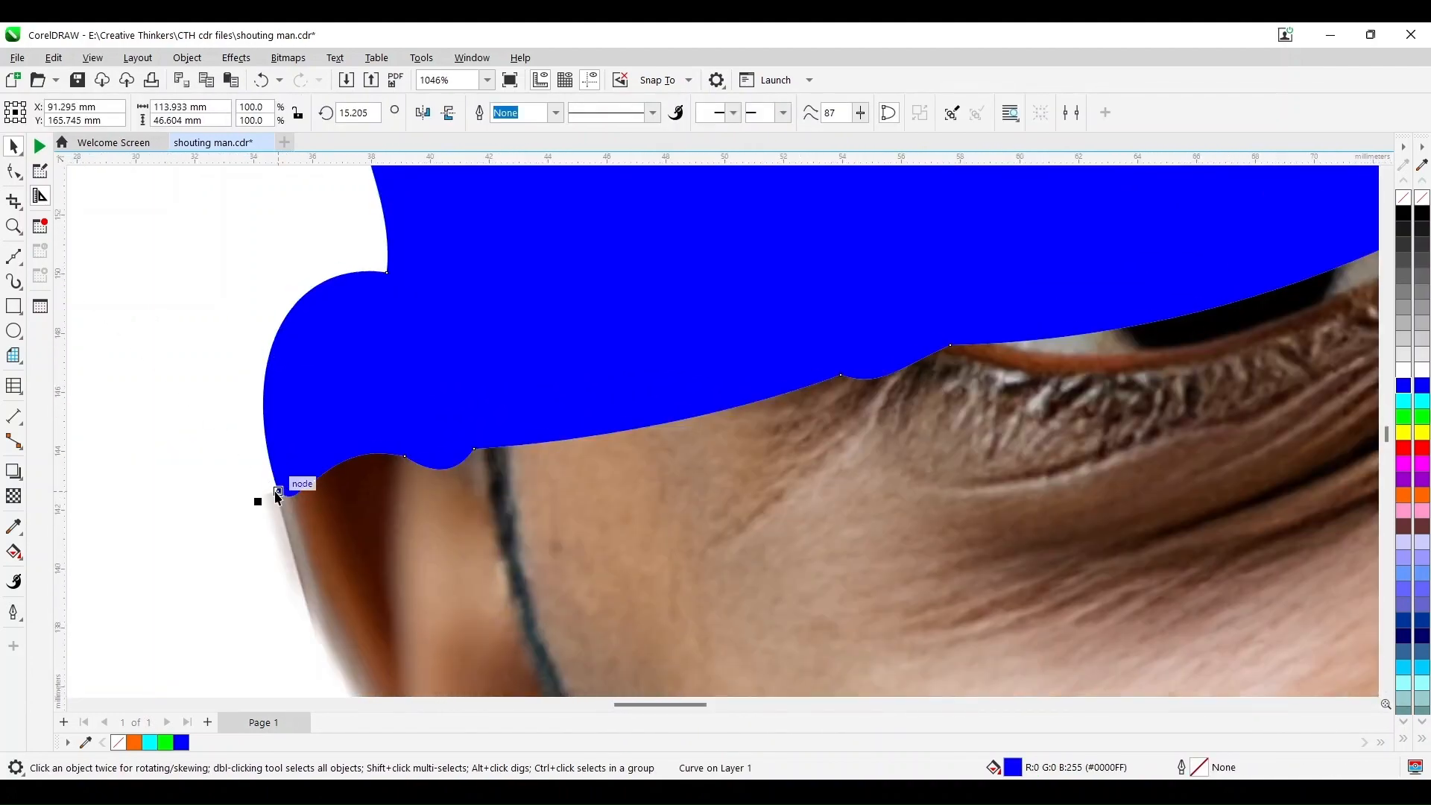
{"action": "key", "text": "F5"}
{"action": "key", "text": "F4"}
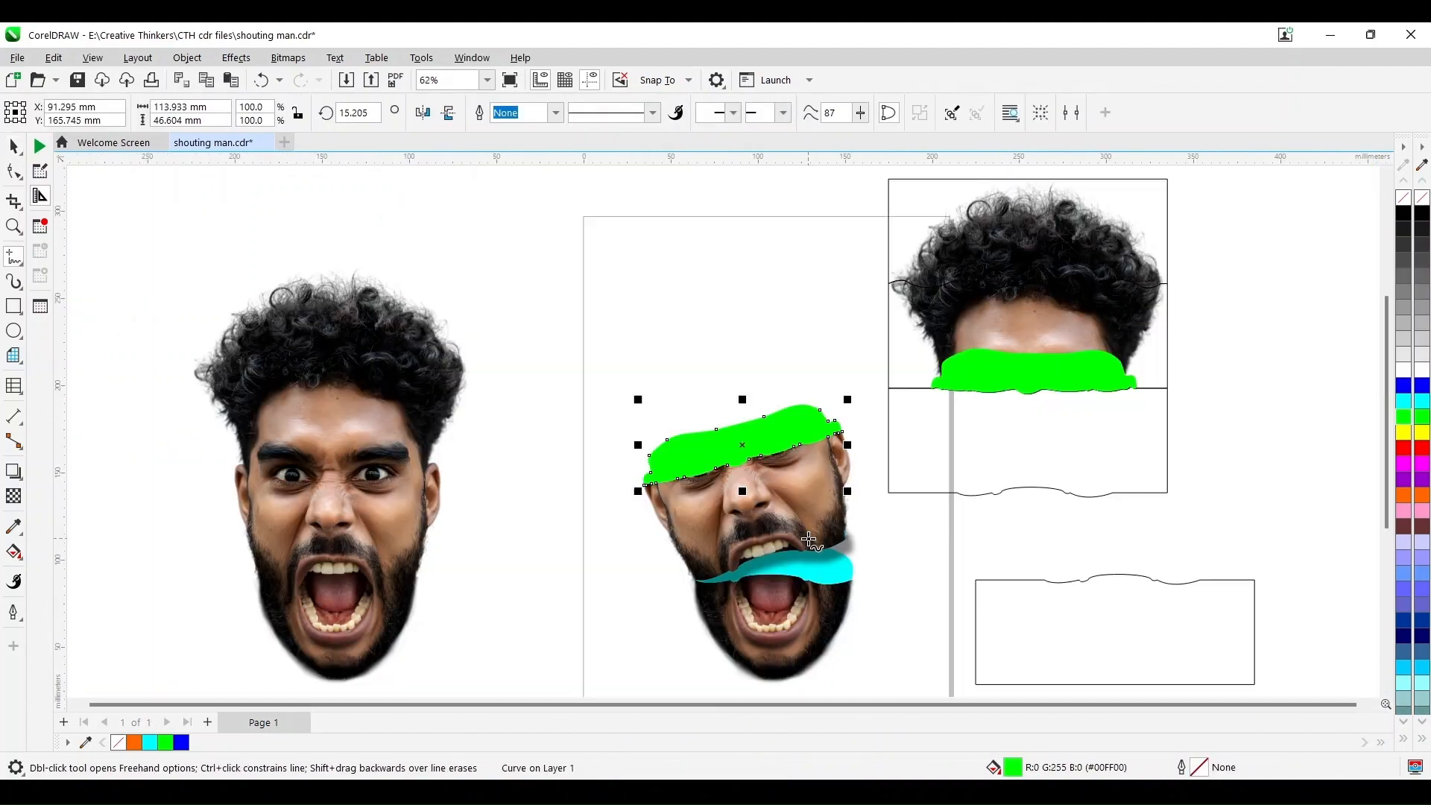
{"action": "left_click", "coordinate": [585, 424]}
{"action": "scroll", "coordinate": [585, 424], "scroll_direction": "right", "scroll_amount": 2}
{"action": "left_click", "coordinate": [450, 387]}
{"action": "key", "text": "ctrl+z"}
Step: Move the hair slice with its outline away from the forehead slice, and snap the nose row outline onto the bottom row outline
{"action": "left_click", "coordinate": [14, 146]}
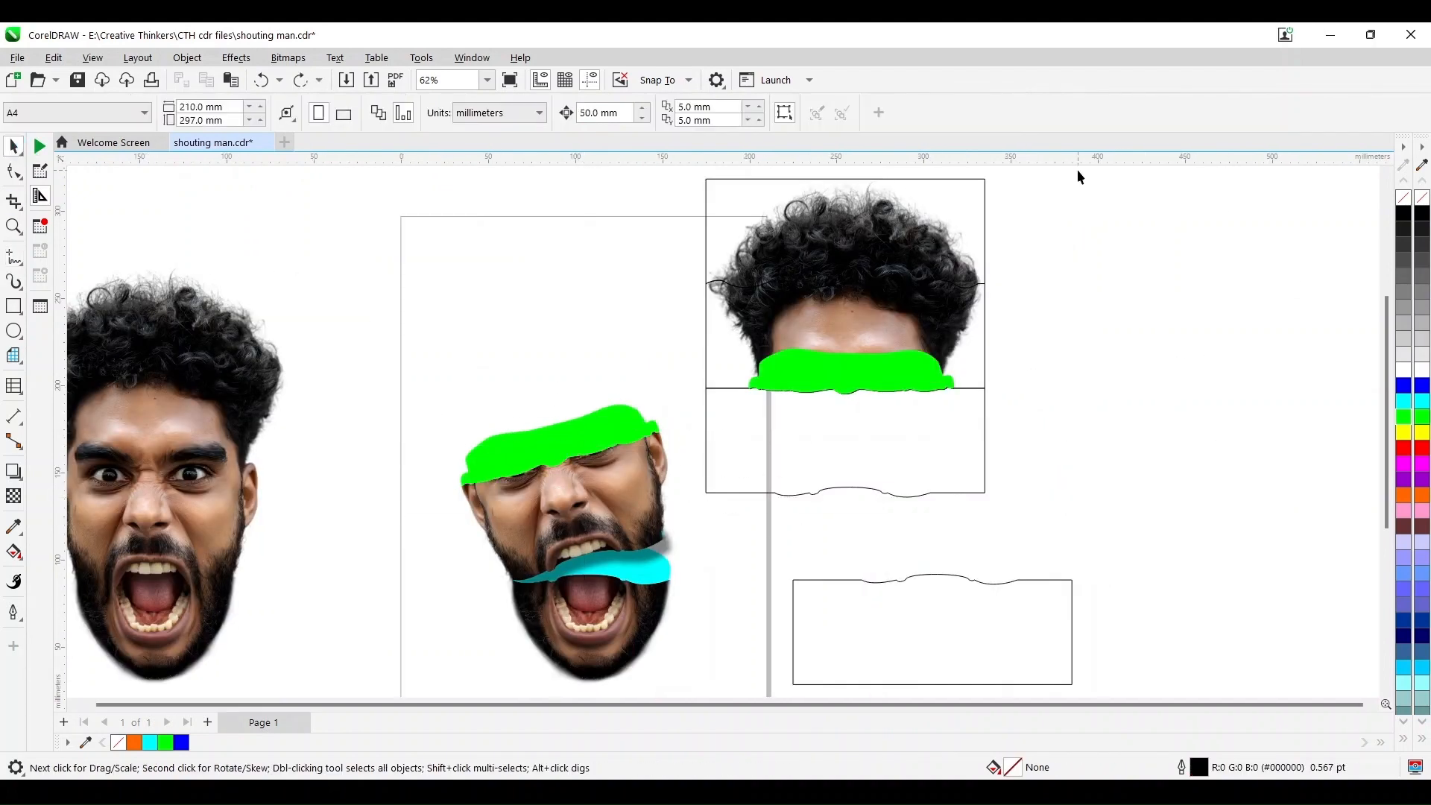
{"action": "left_click_drag", "start_coordinate": [1076, 169], "coordinate": [1377, 351]}
{"action": "left_click_drag", "start_coordinate": [1126, 299], "coordinate": [1126, 300]}
{"action": "left_click", "coordinate": [984, 391]}
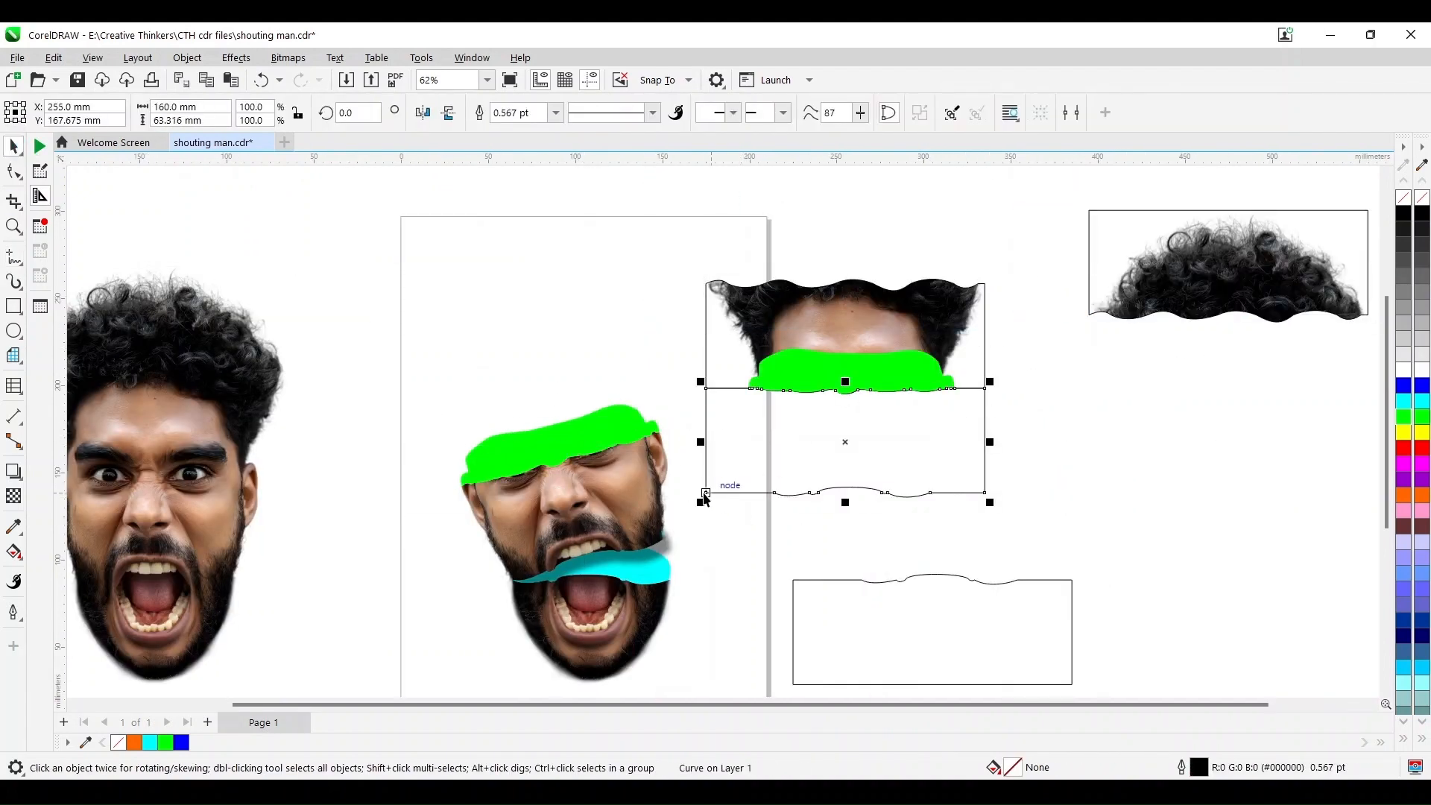
{"action": "left_click_drag", "start_coordinate": [706, 493], "coordinate": [793, 582]}
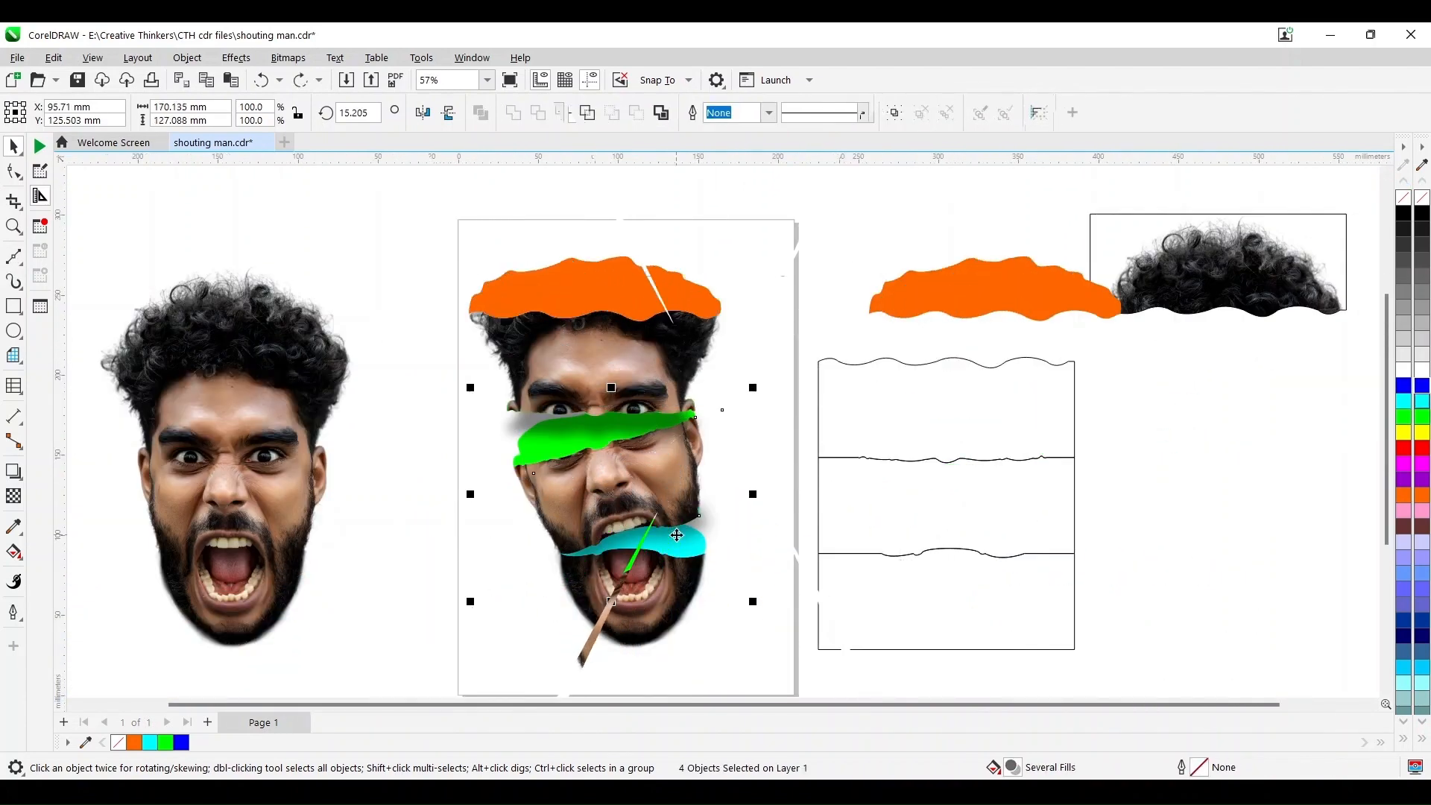
Step: Group the nose slice with its coloured faces and shadow, and group the forehead slice with its orange top, green underside and shadow
{"action": "key", "text": "ctrl+g"}
{"action": "left_click", "coordinate": [479, 485]}
{"action": "left_click", "coordinate": [535, 422]}
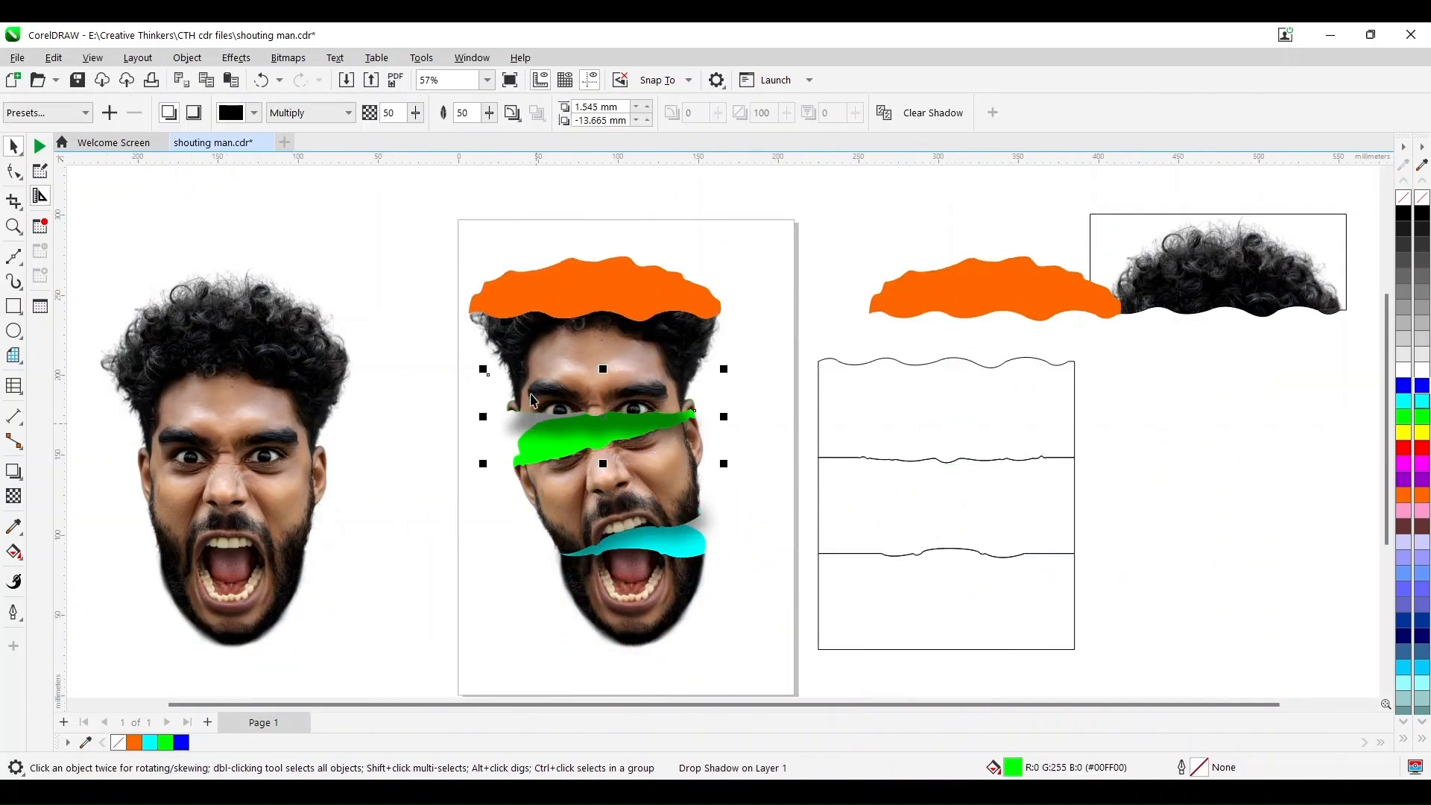
{"action": "left_click", "coordinate": [537, 359]}
{"action": "key", "text": "Delete"}
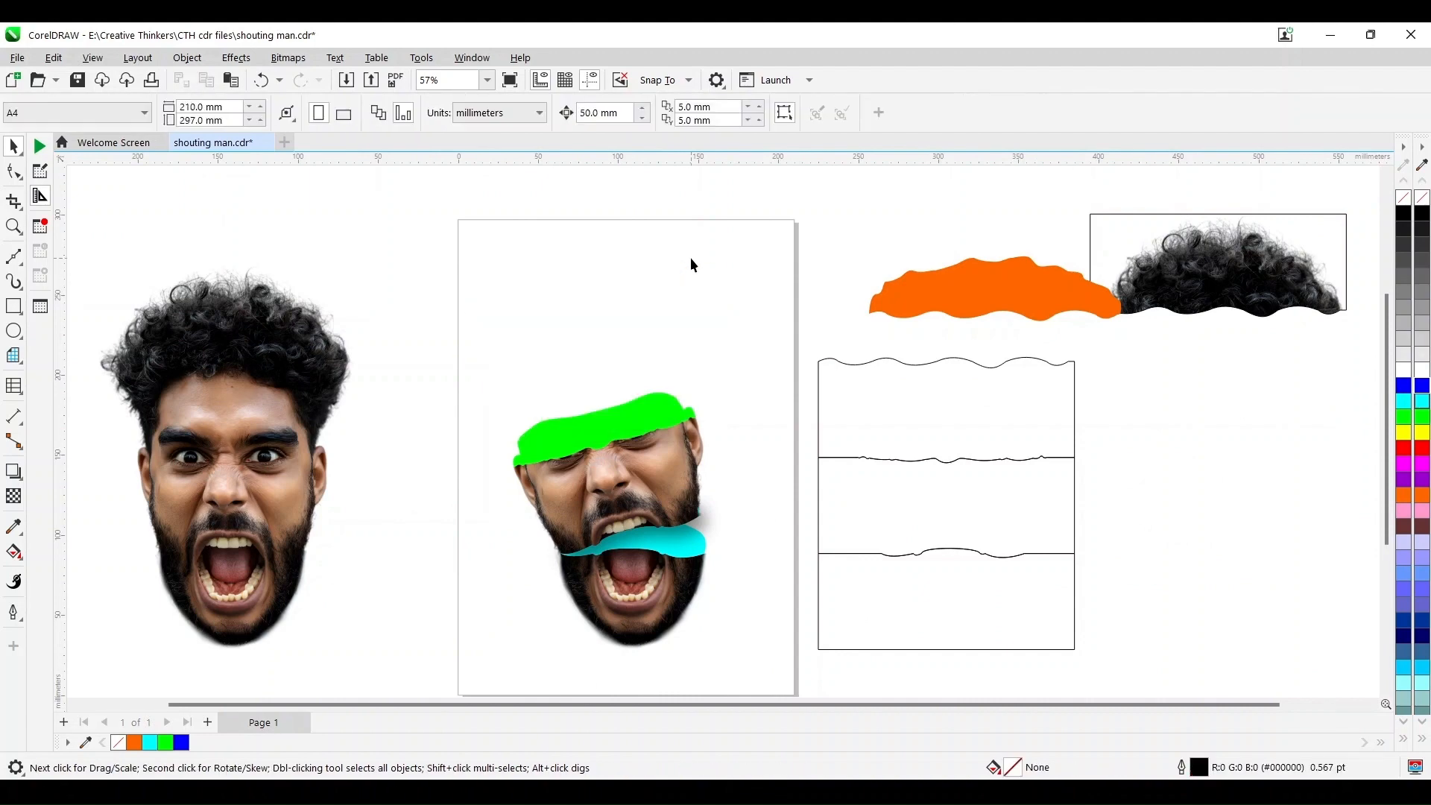
{"action": "key", "text": "ctrl+z"}
{"action": "key", "text": "ctrl+g"}
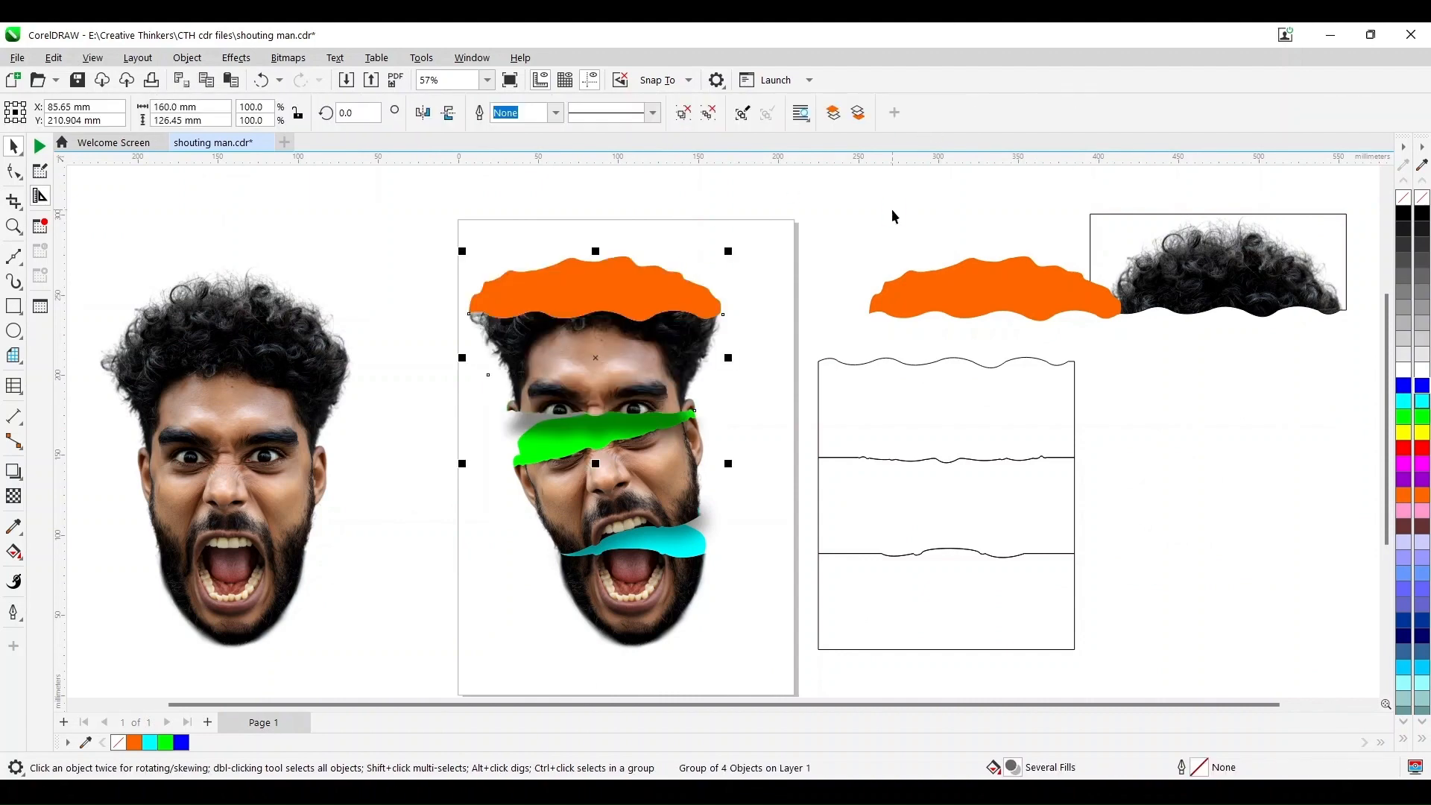
{"action": "left_click", "coordinate": [644, 337]}
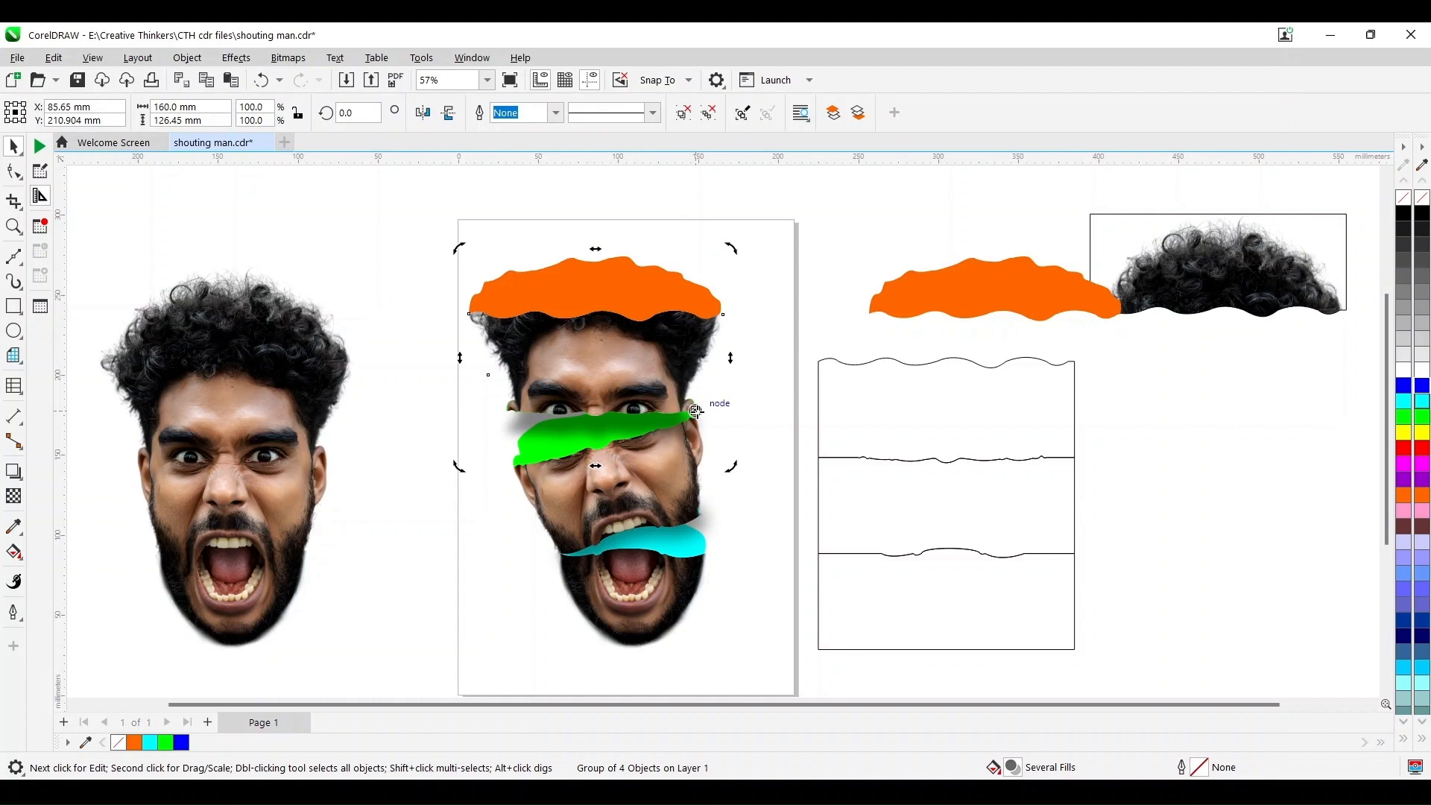
Step: Rotate the forehead slice group to 354.528° about its cut's end, and adjust the offset of its green underside's drop shadow
{"action": "left_click_drag", "start_coordinate": [459, 466], "coordinate": [456, 450]}
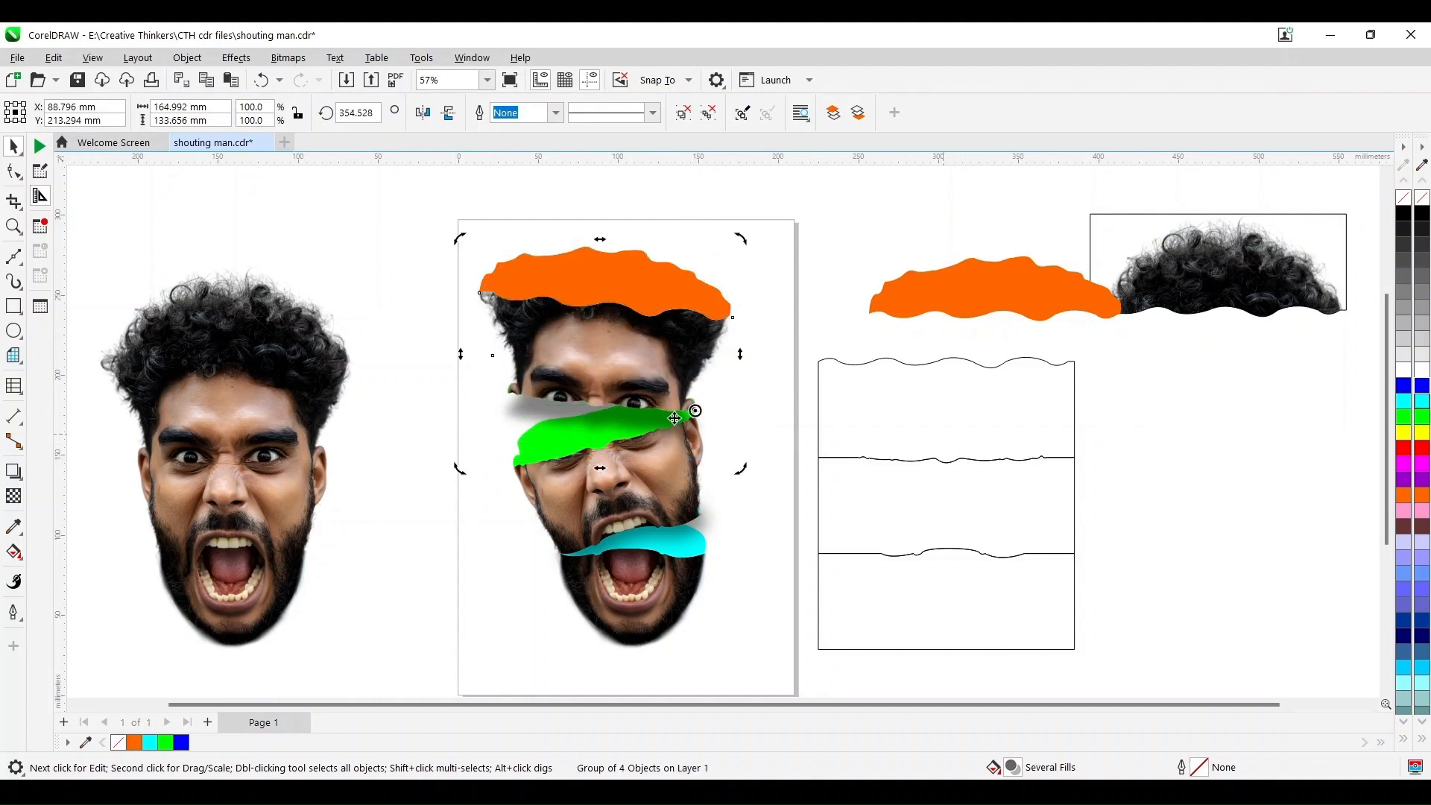
{"action": "left_click", "coordinate": [335, 445]}
{"action": "left_click", "coordinate": [549, 408]}
{"action": "left_click", "coordinate": [559, 408], "text": "ctrl"}
{"action": "left_click", "coordinate": [13, 470]}
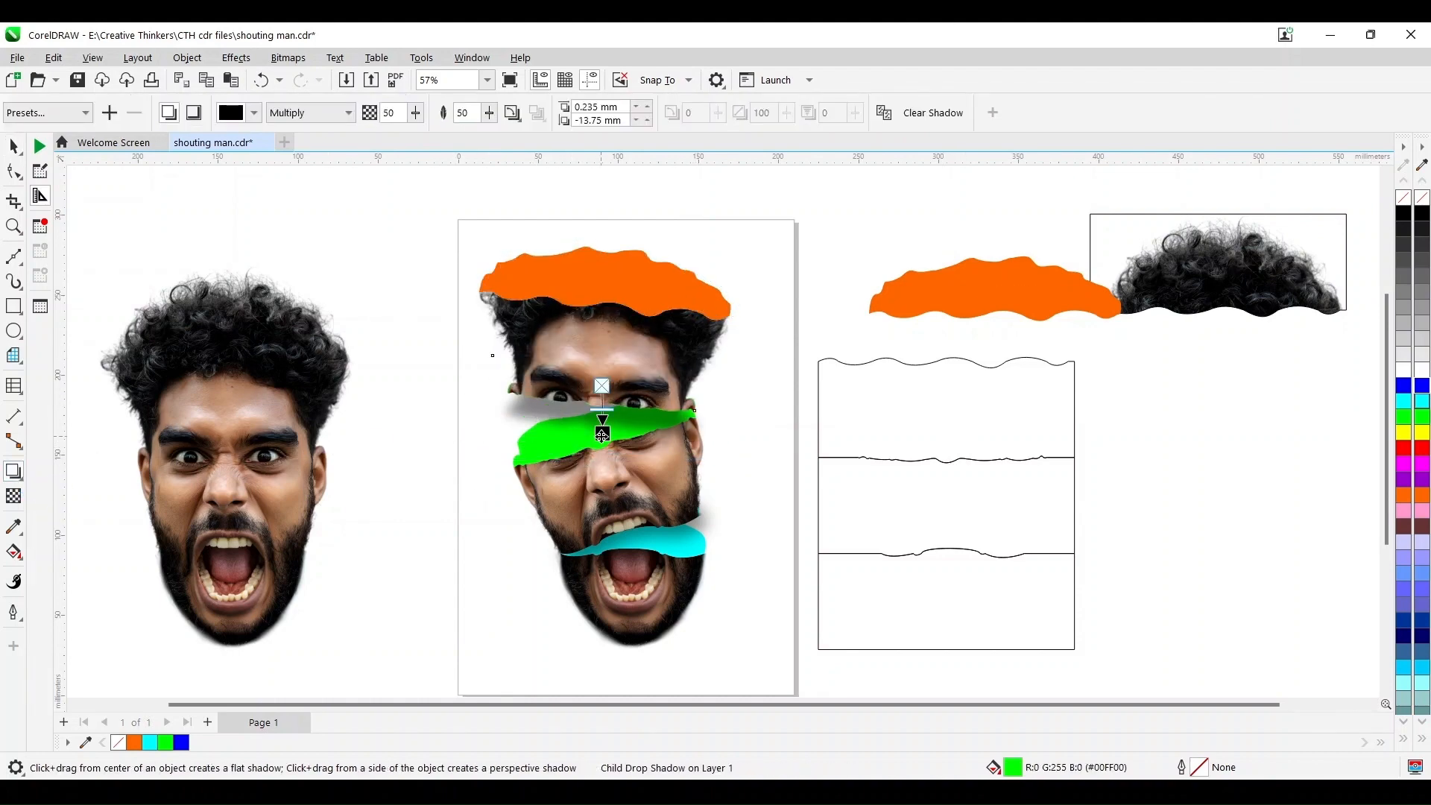
{"action": "left_click_drag", "start_coordinate": [604, 432], "coordinate": [608, 439]}
{"action": "left_click", "coordinate": [12, 146]}
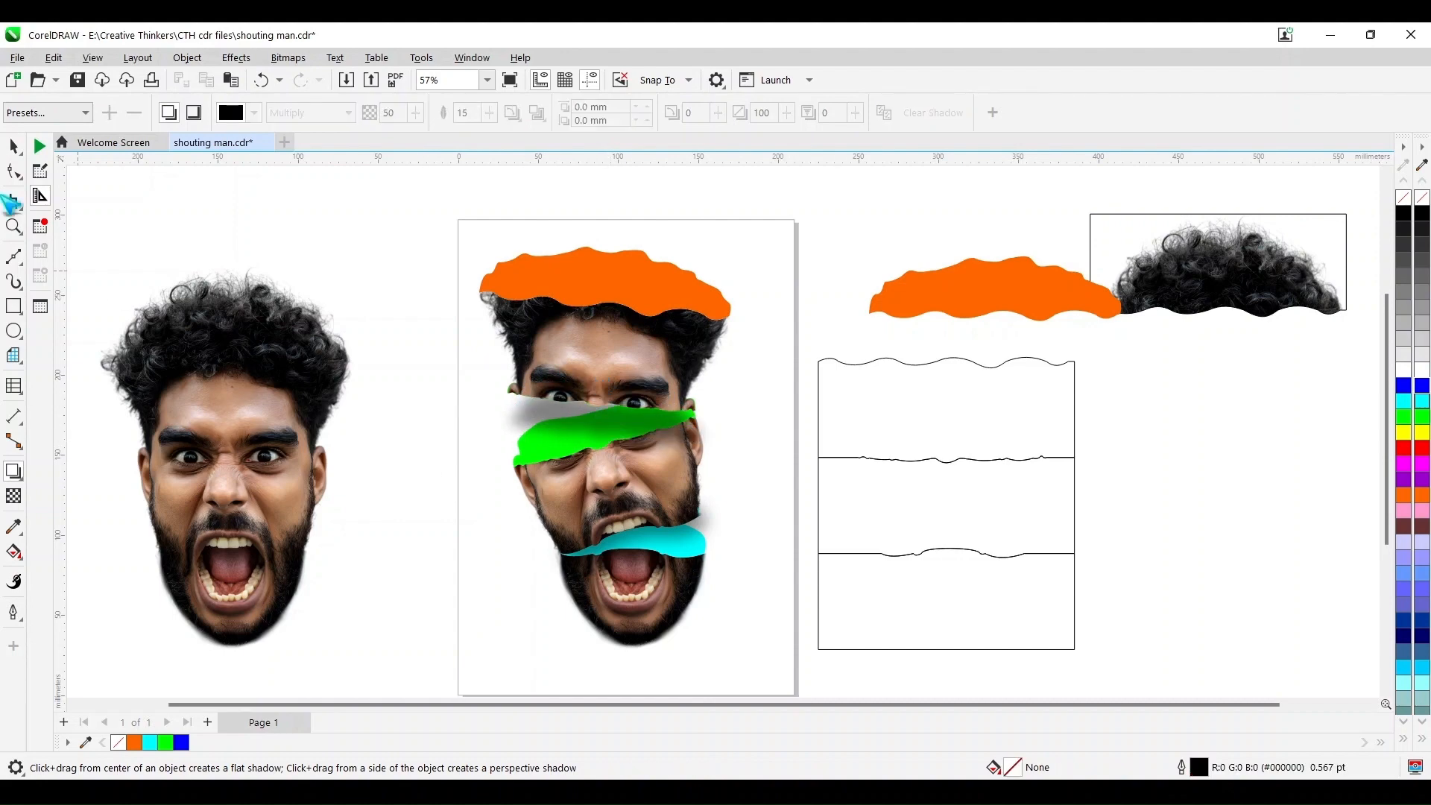
{"action": "left_click", "coordinate": [261, 234]}
Step: Snap the hair row outline onto the forehead row outline, and move all four contour outlines together clear of the hair slice
{"action": "left_click", "coordinate": [1005, 303]}
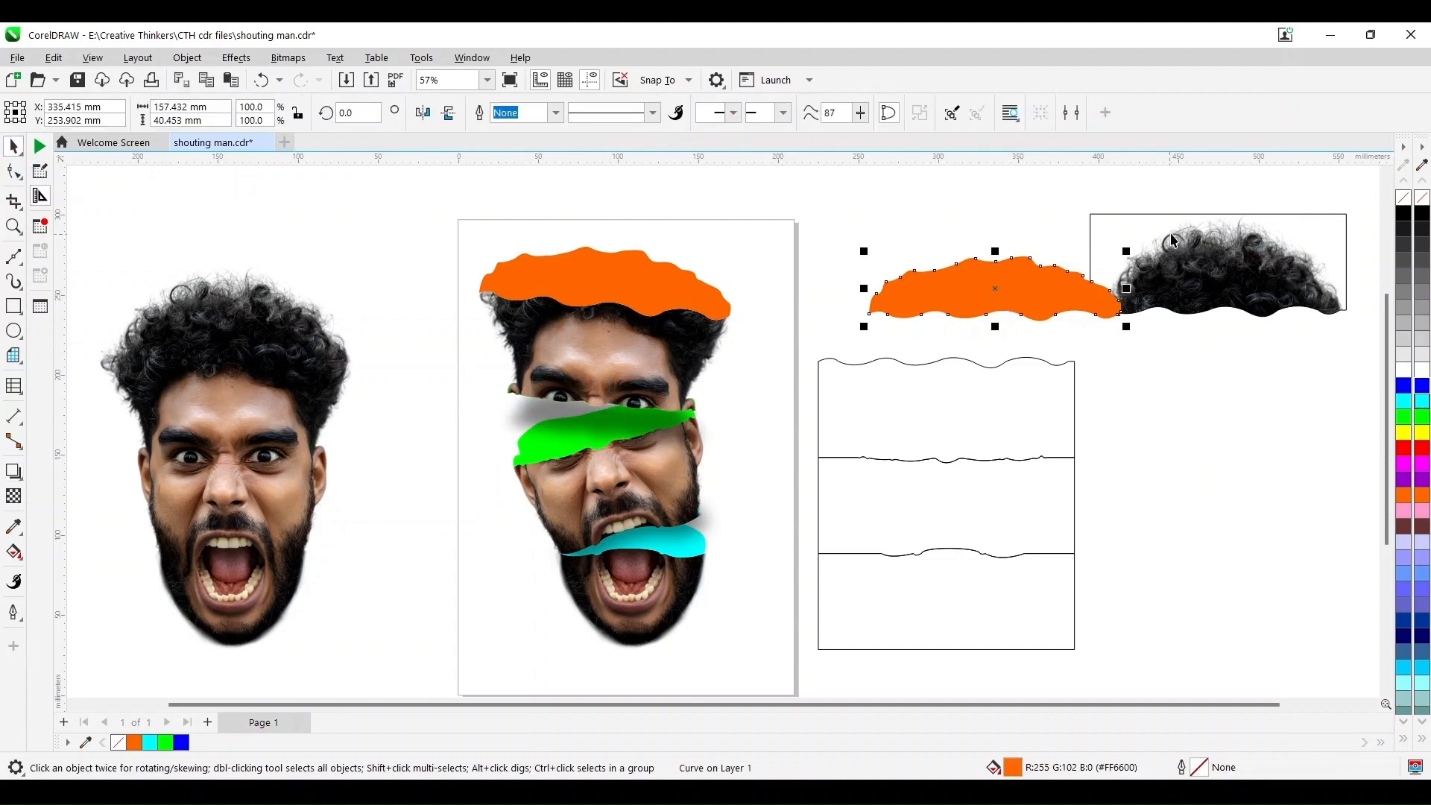
{"action": "left_click", "coordinate": [1118, 295]}
{"action": "left_click_drag", "start_coordinate": [1090, 310], "coordinate": [818, 362]}
{"action": "left_click", "coordinate": [926, 409], "text": "shift"}
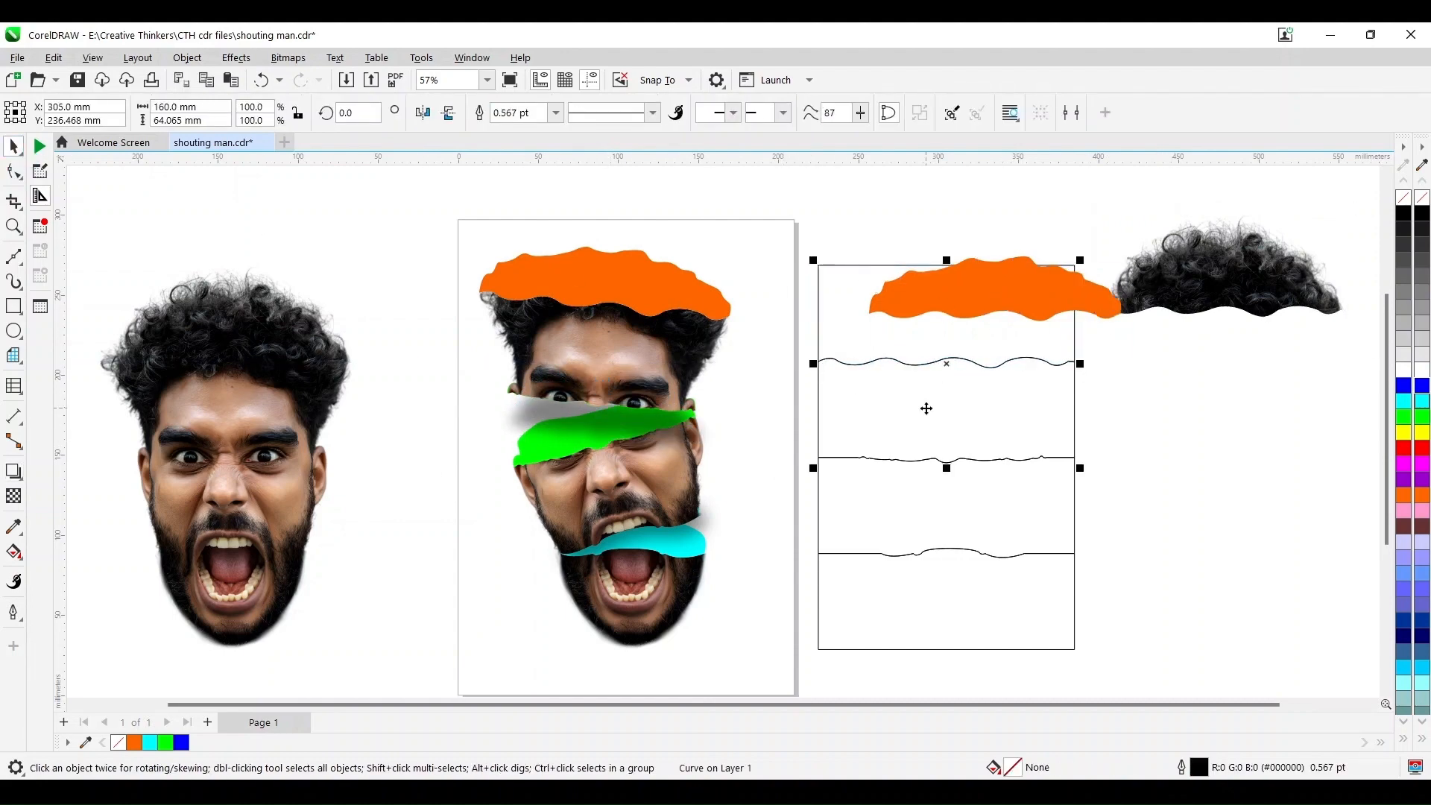
{"action": "left_click", "coordinate": [913, 507], "text": "shift"}
{"action": "left_click", "coordinate": [897, 594], "text": "shift"}
{"action": "left_click_drag", "start_coordinate": [897, 594], "coordinate": [1188, 567]}
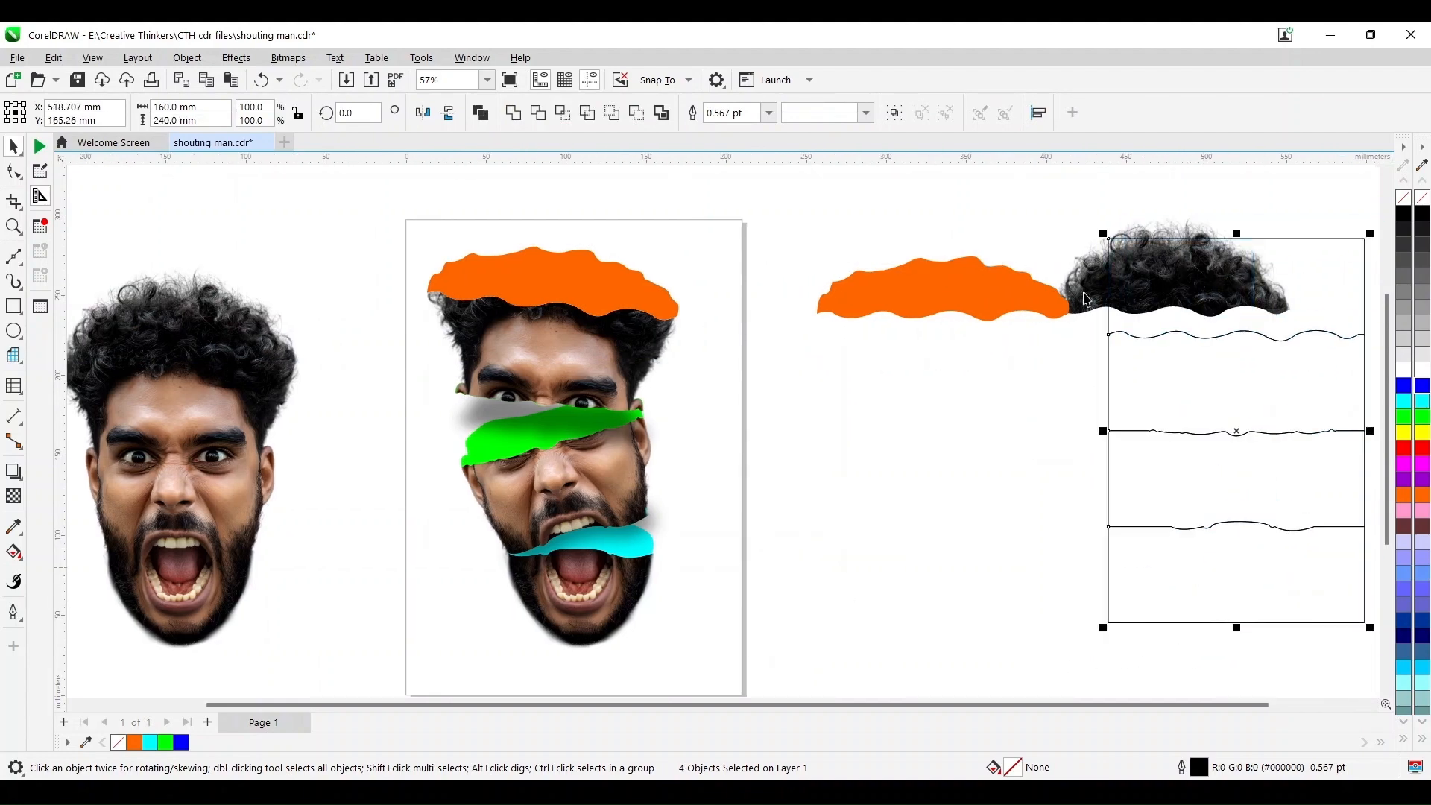
Step: Centre the hair slice horizontally on the spare orange shape and send the orange shape to the back
{"action": "left_click", "coordinate": [1086, 293]}
{"action": "left_click", "coordinate": [959, 292], "text": "shift"}
{"action": "key", "text": "c"}
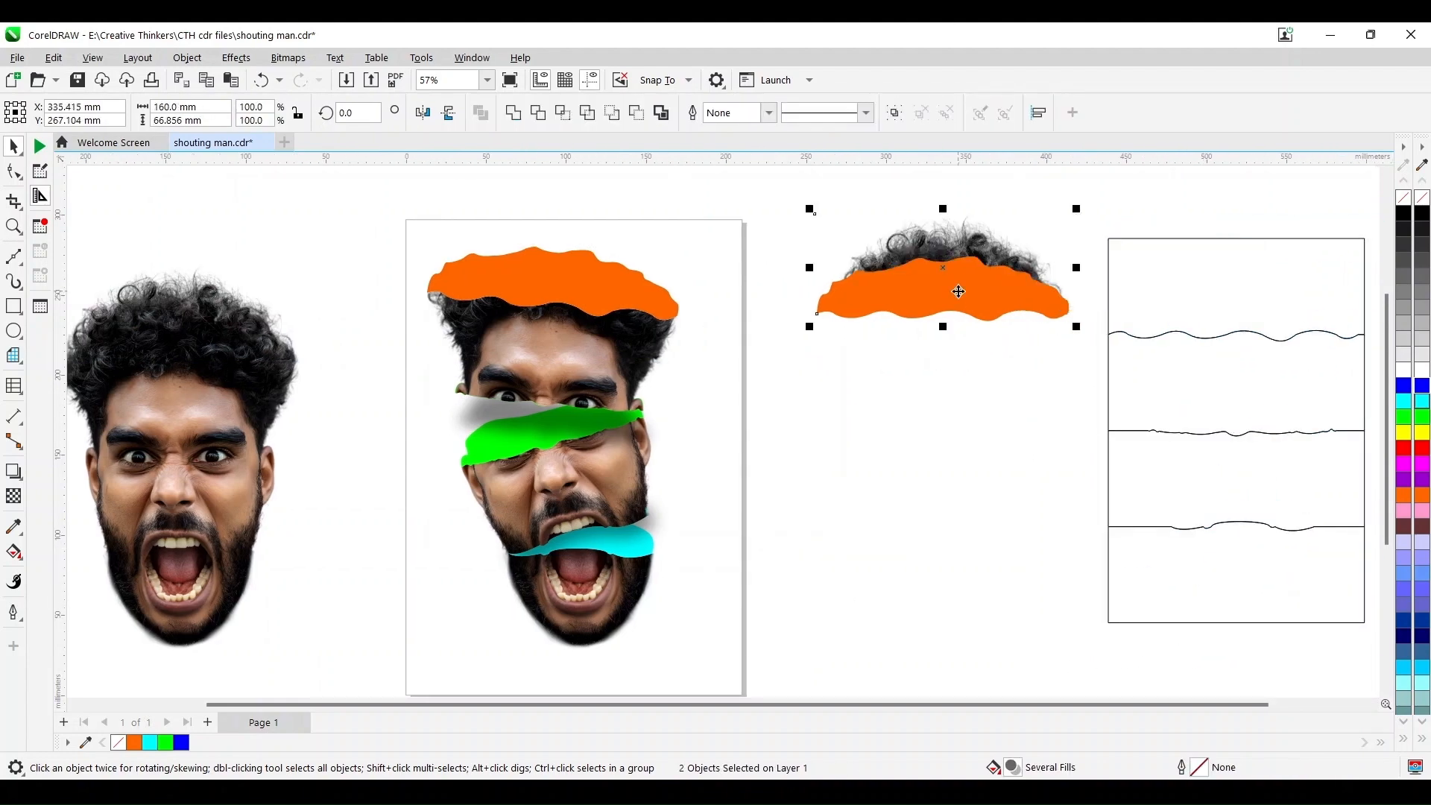
{"action": "key", "text": "Escape"}
{"action": "left_click", "coordinate": [967, 290]}
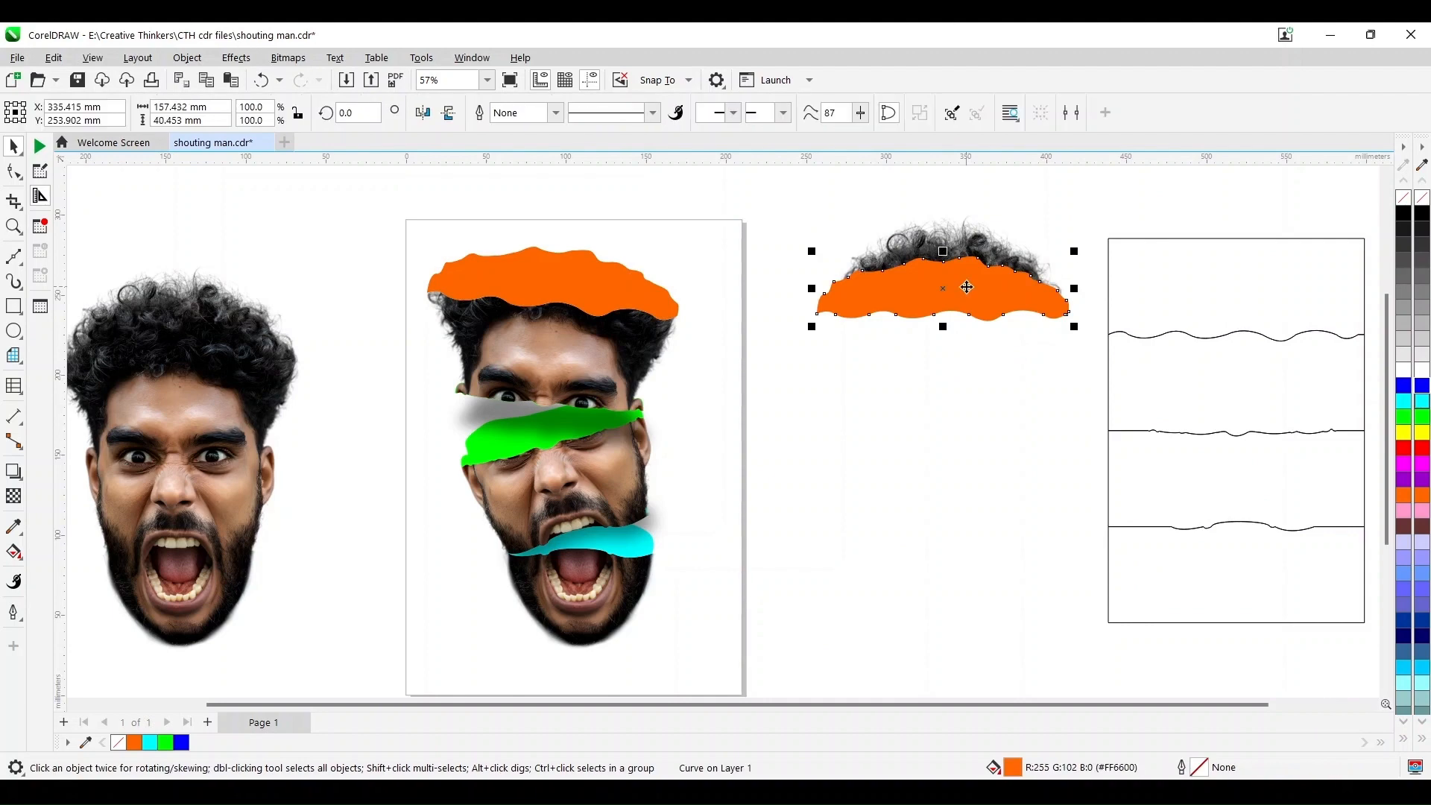
{"action": "key", "text": "shift+Page_Down"}
Step: Snap the hair slice's lower-left node to the orange shape's corner so their wavy lower edges line up
{"action": "left_click", "coordinate": [932, 387]}
{"action": "scroll", "coordinate": [940, 312], "scroll_direction": "up", "scroll_amount": 2}
{"action": "left_click", "coordinate": [664, 319]}
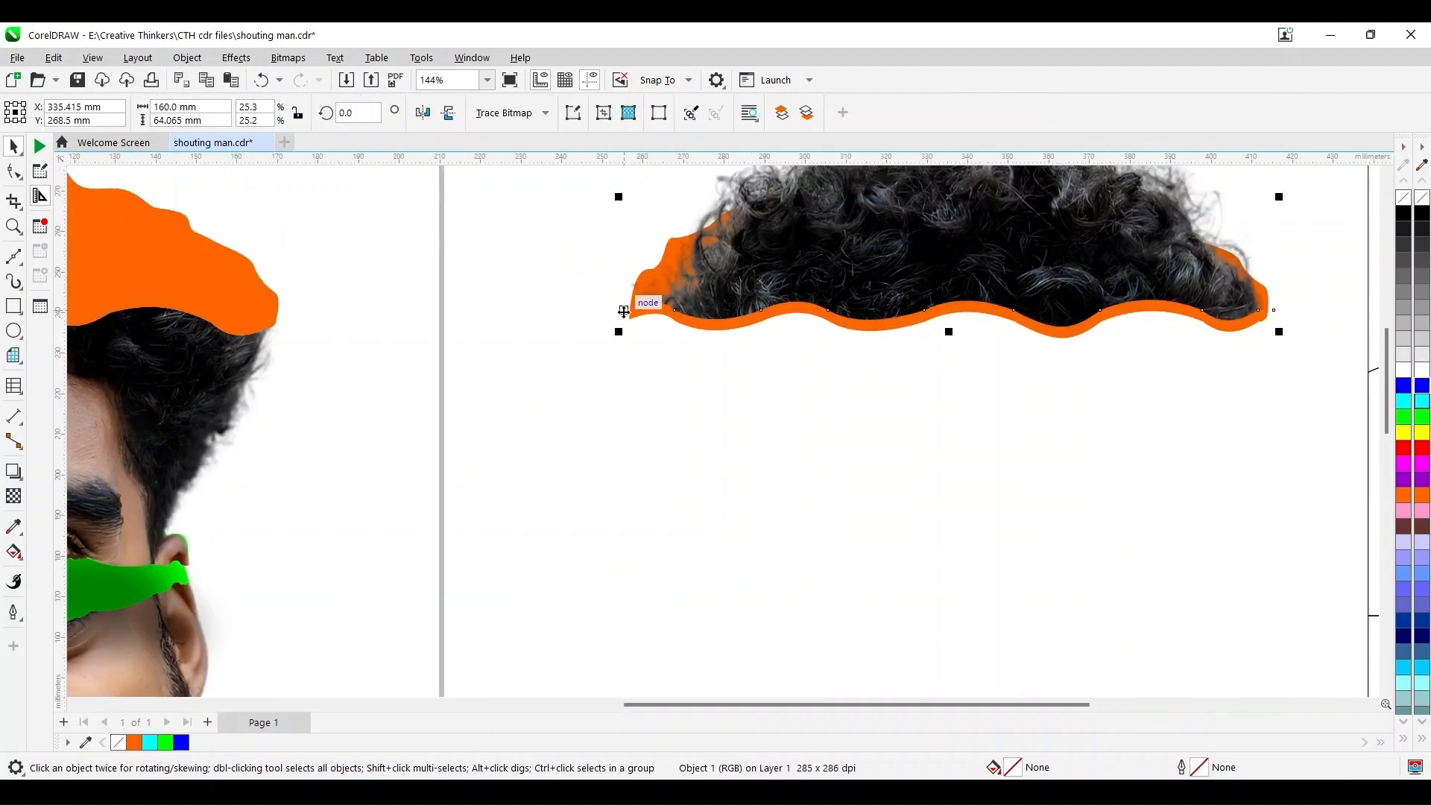
{"action": "left_click_drag", "start_coordinate": [624, 312], "coordinate": [629, 322]}
{"action": "key", "text": "Escape"}
{"action": "left_click_drag", "start_coordinate": [725, 311], "coordinate": [742, 285]}
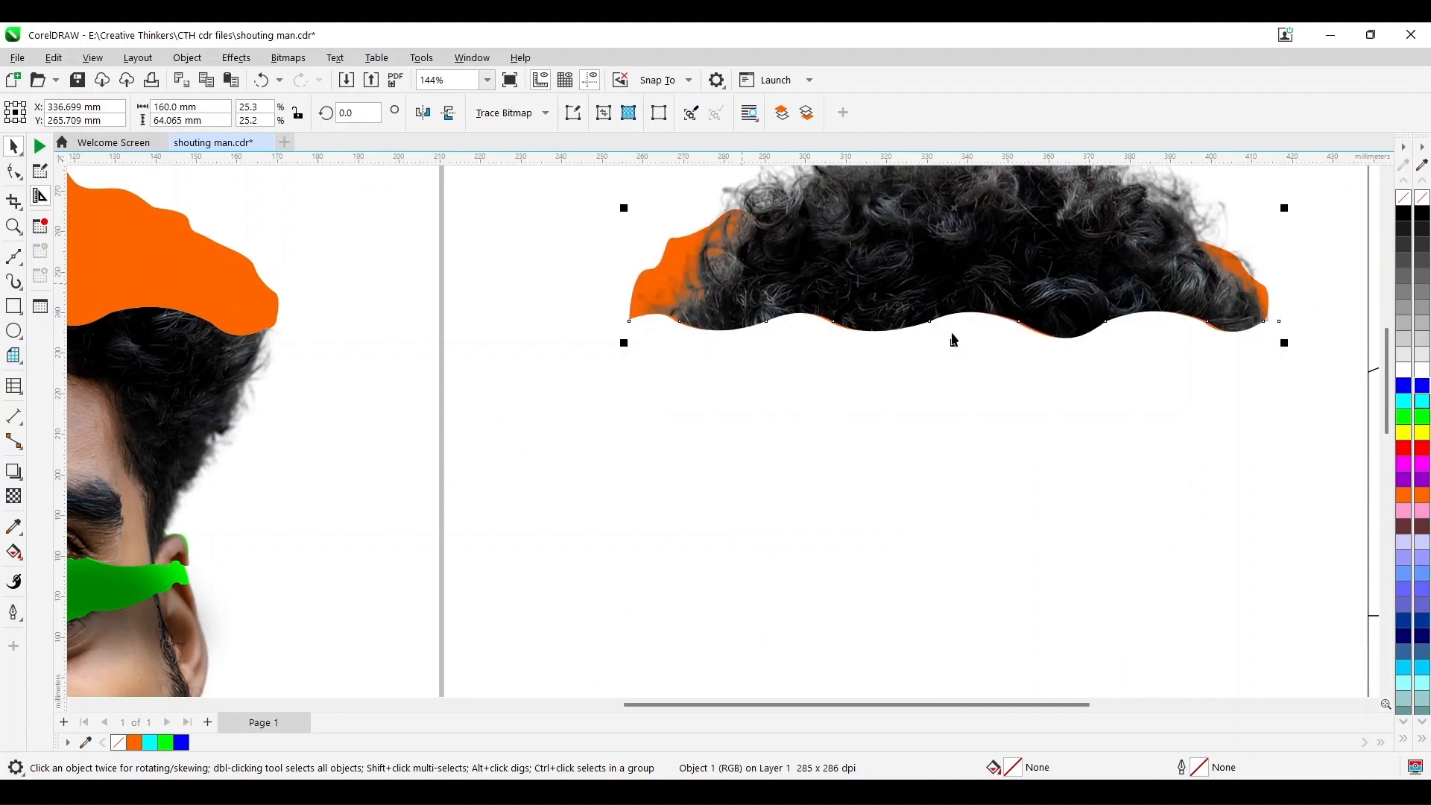
{"action": "scroll", "coordinate": [1379, 291], "scroll_direction": "up", "scroll_amount": 2}
{"action": "left_click", "coordinate": [14, 172]}
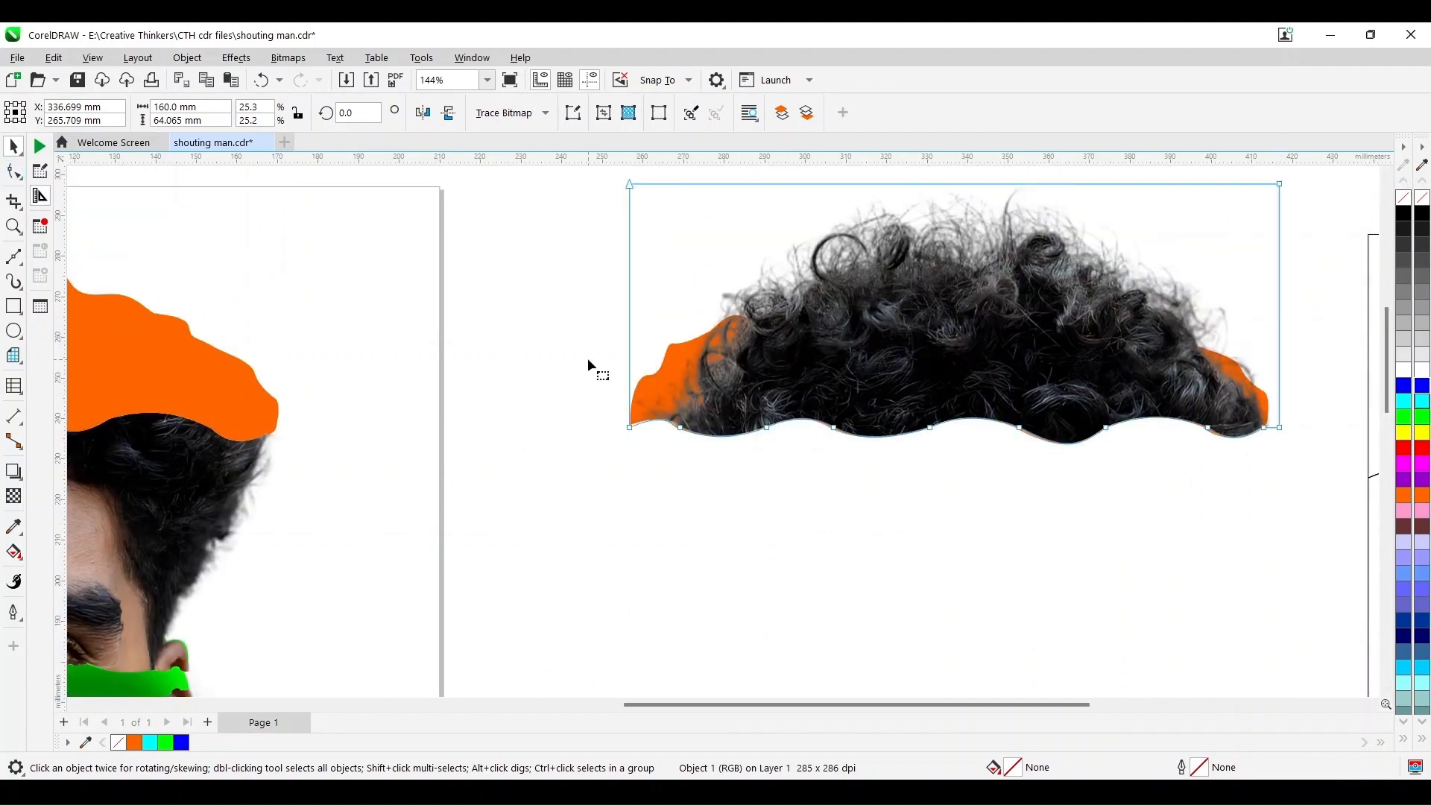
{"action": "key", "text": "space"}
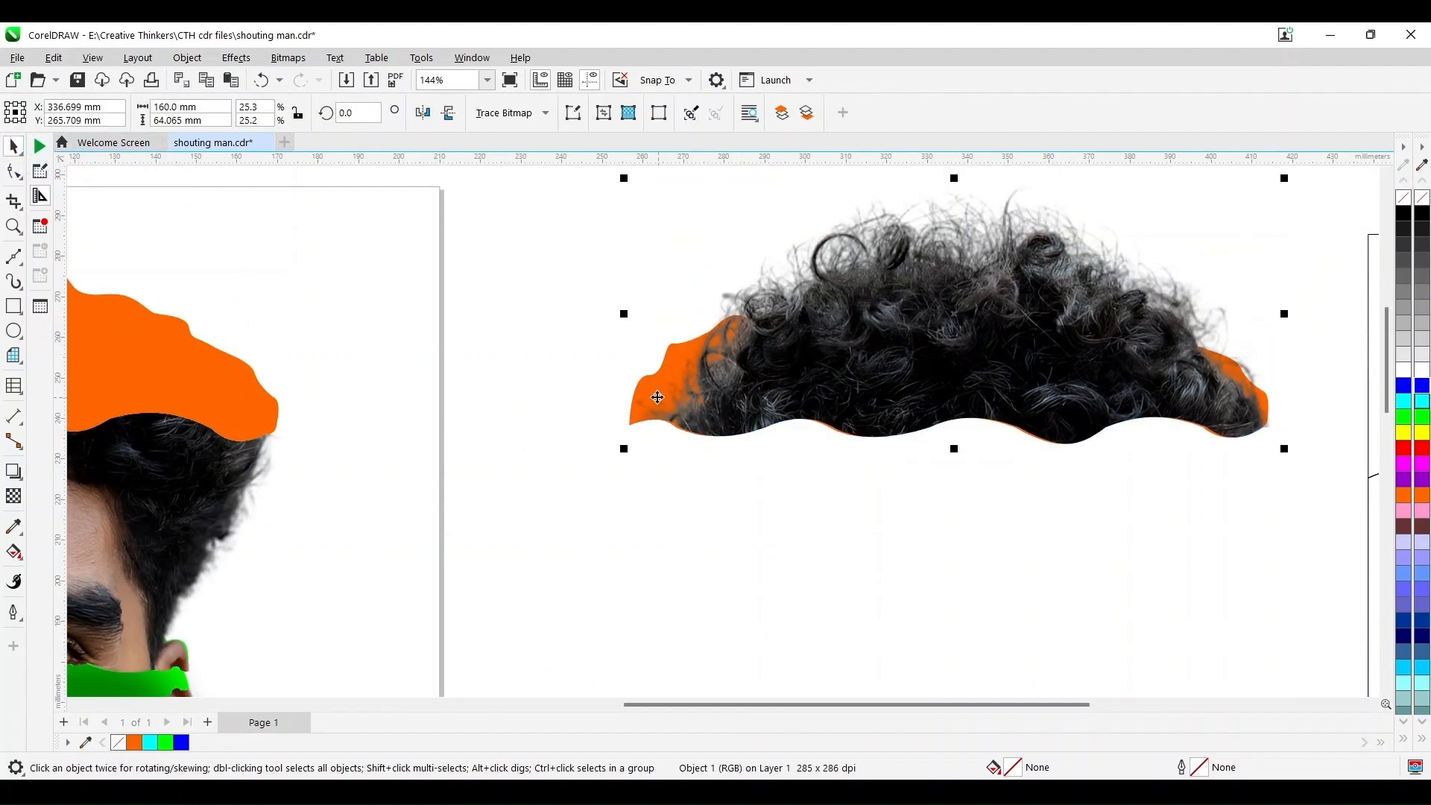
Step: Send the hair slice behind the orange shape, and switch to Wireframe view with the orange shape selected
{"action": "key", "text": "shift+Page_Down"}
{"action": "left_click", "coordinate": [720, 398]}
{"action": "left_click", "coordinate": [138, 59]}
{"action": "mouse_move", "coordinate": [94, 59]}
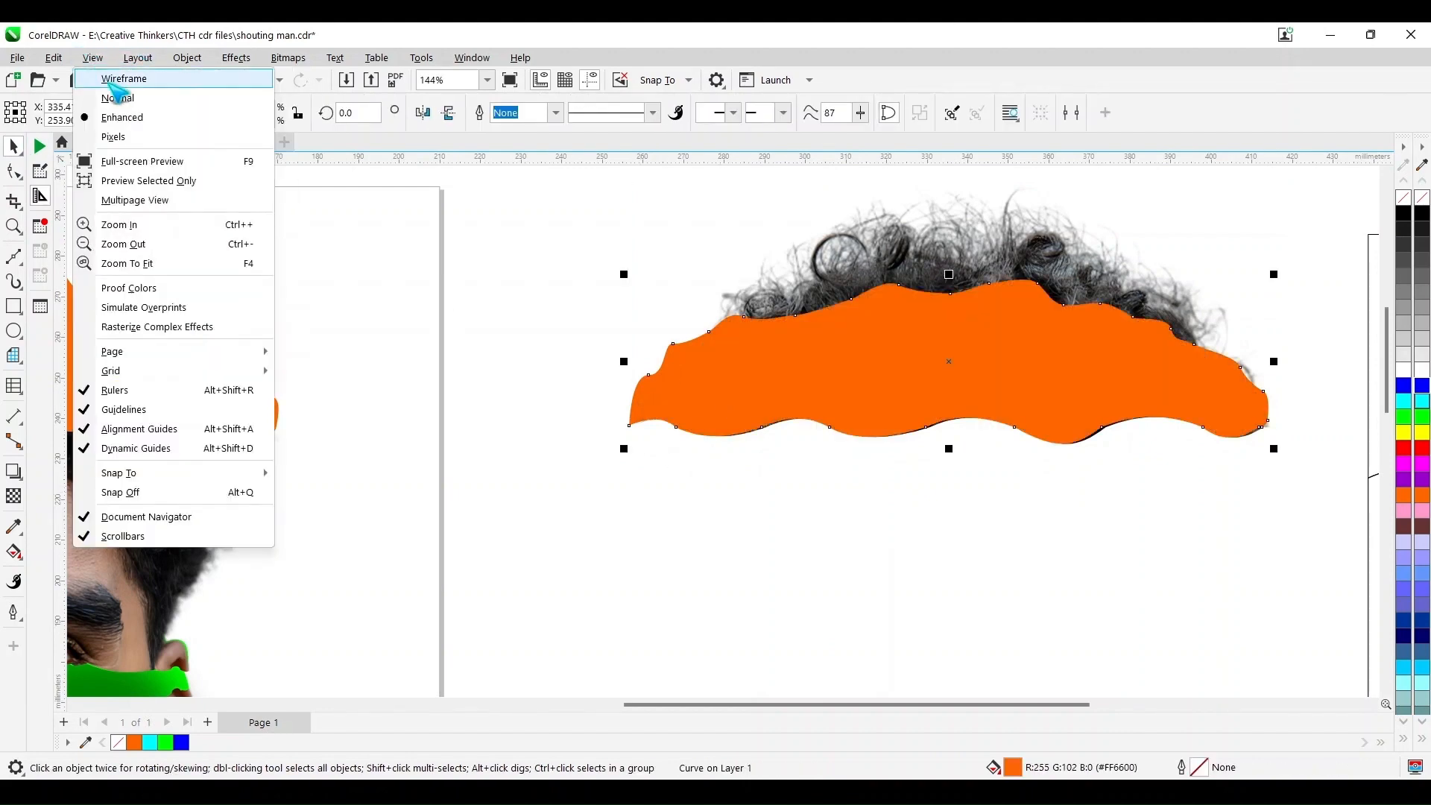
{"action": "left_click", "coordinate": [115, 80]}
{"action": "left_click", "coordinate": [40, 196]}
Step: Delete the protruding left-end nodes of the orange shape and pull that edge inside the hair
{"action": "left_click_drag", "start_coordinate": [537, 267], "coordinate": [659, 448]}
{"action": "left_click_drag", "start_coordinate": [719, 364], "coordinate": [720, 365]}
{"action": "key", "text": "Delete"}
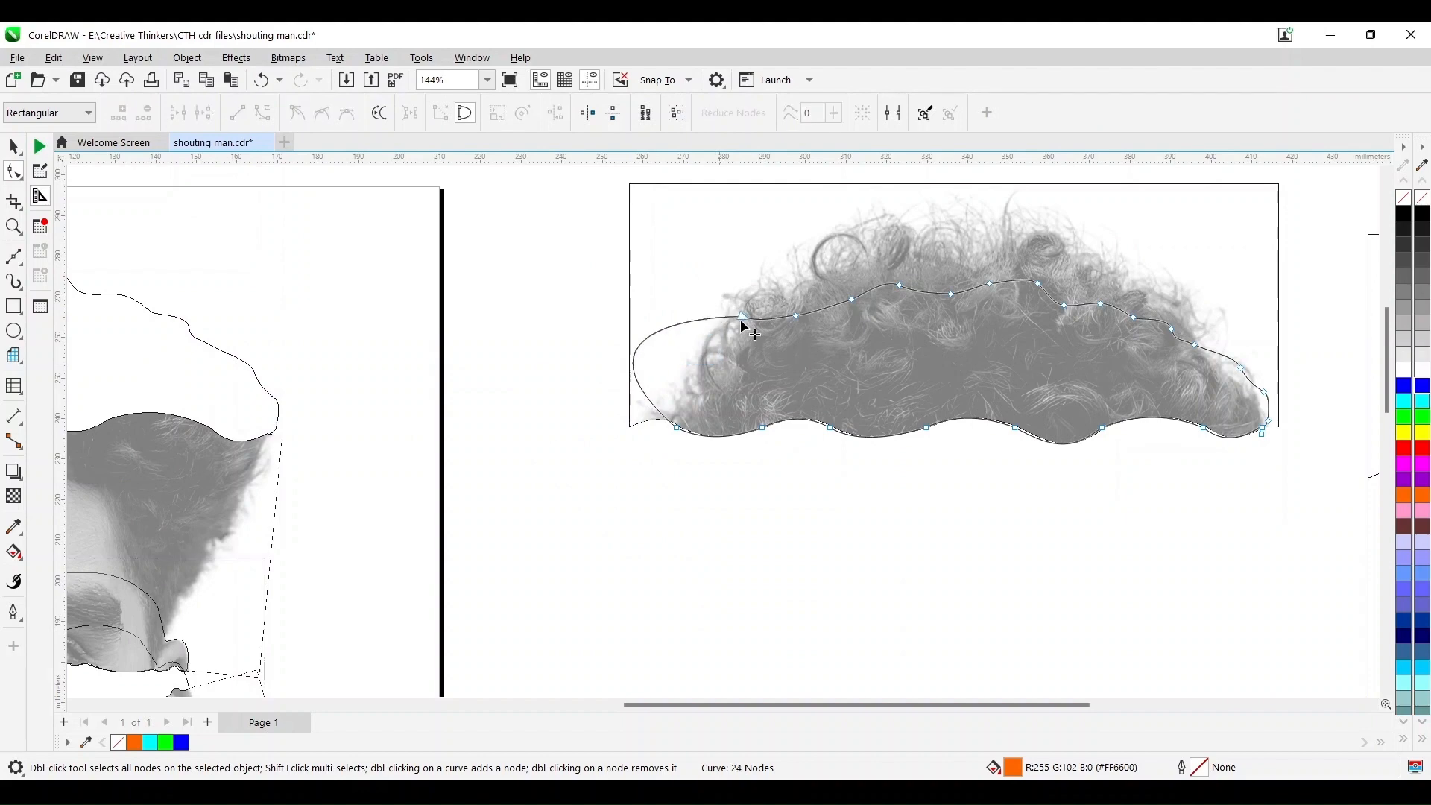
{"action": "left_click", "coordinate": [743, 318]}
{"action": "left_click_drag", "start_coordinate": [552, 317], "coordinate": [716, 364]}
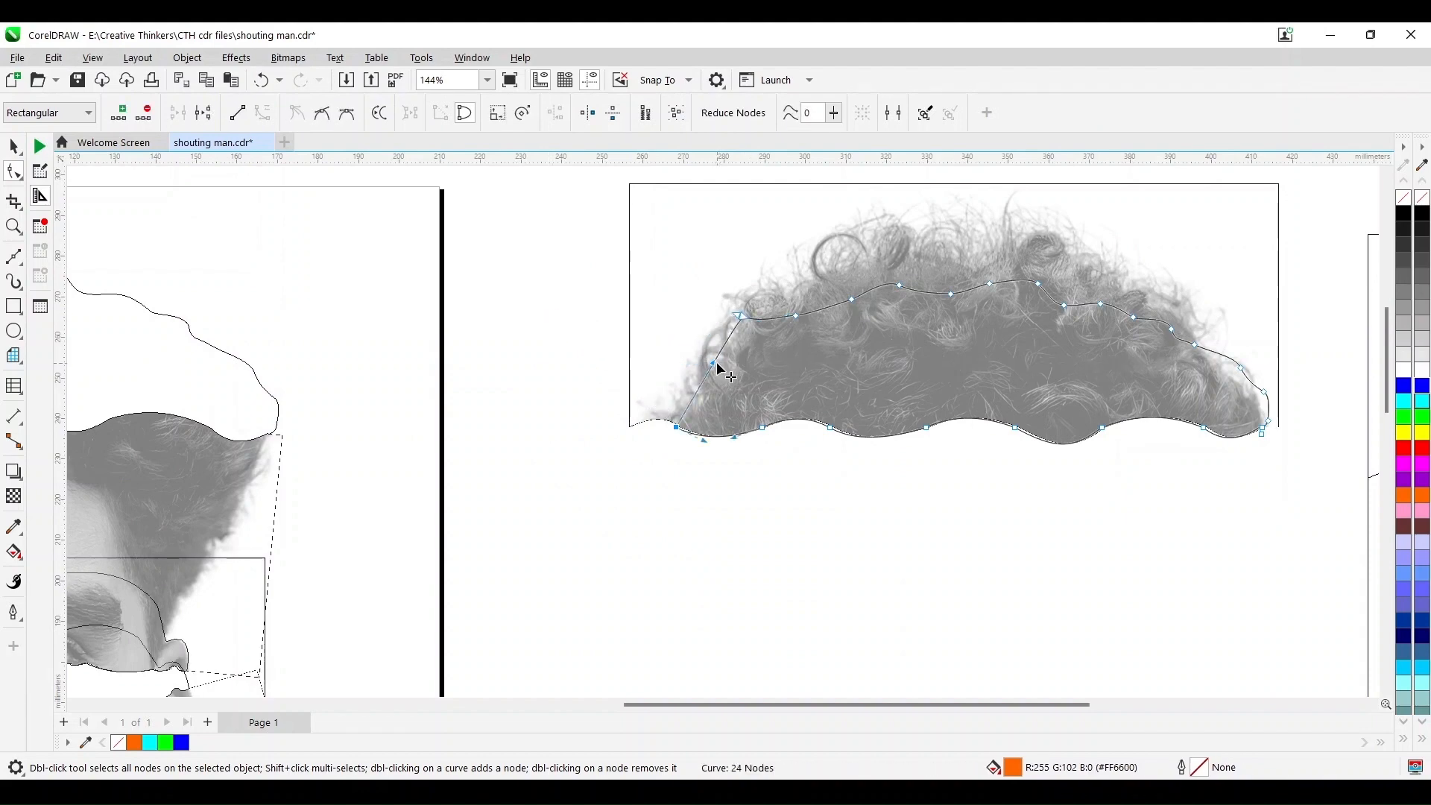
Step: Delete the orange shape's right-end nodes and curve that end inward, and move its upper-left node further inside the hair
{"action": "left_click_drag", "start_coordinate": [1267, 410], "coordinate": [1267, 410]}
{"action": "key", "text": "Delete"}
{"action": "left_click_drag", "start_coordinate": [1293, 388], "coordinate": [1246, 456]}
{"action": "key", "text": "Delete"}
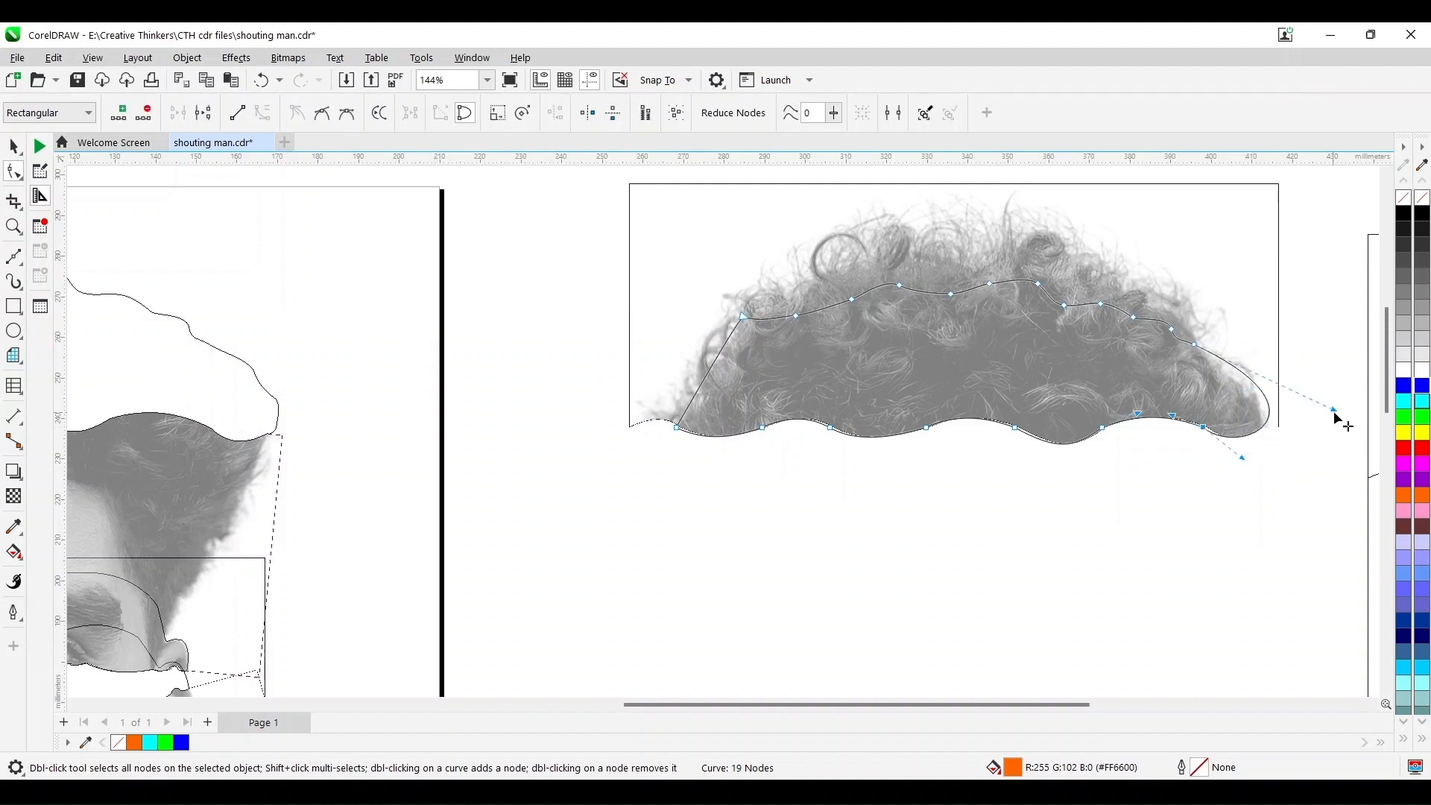
{"action": "left_click_drag", "start_coordinate": [1334, 413], "coordinate": [1245, 464]}
{"action": "left_click", "coordinate": [12, 145]}
{"action": "left_click", "coordinate": [13, 170]}
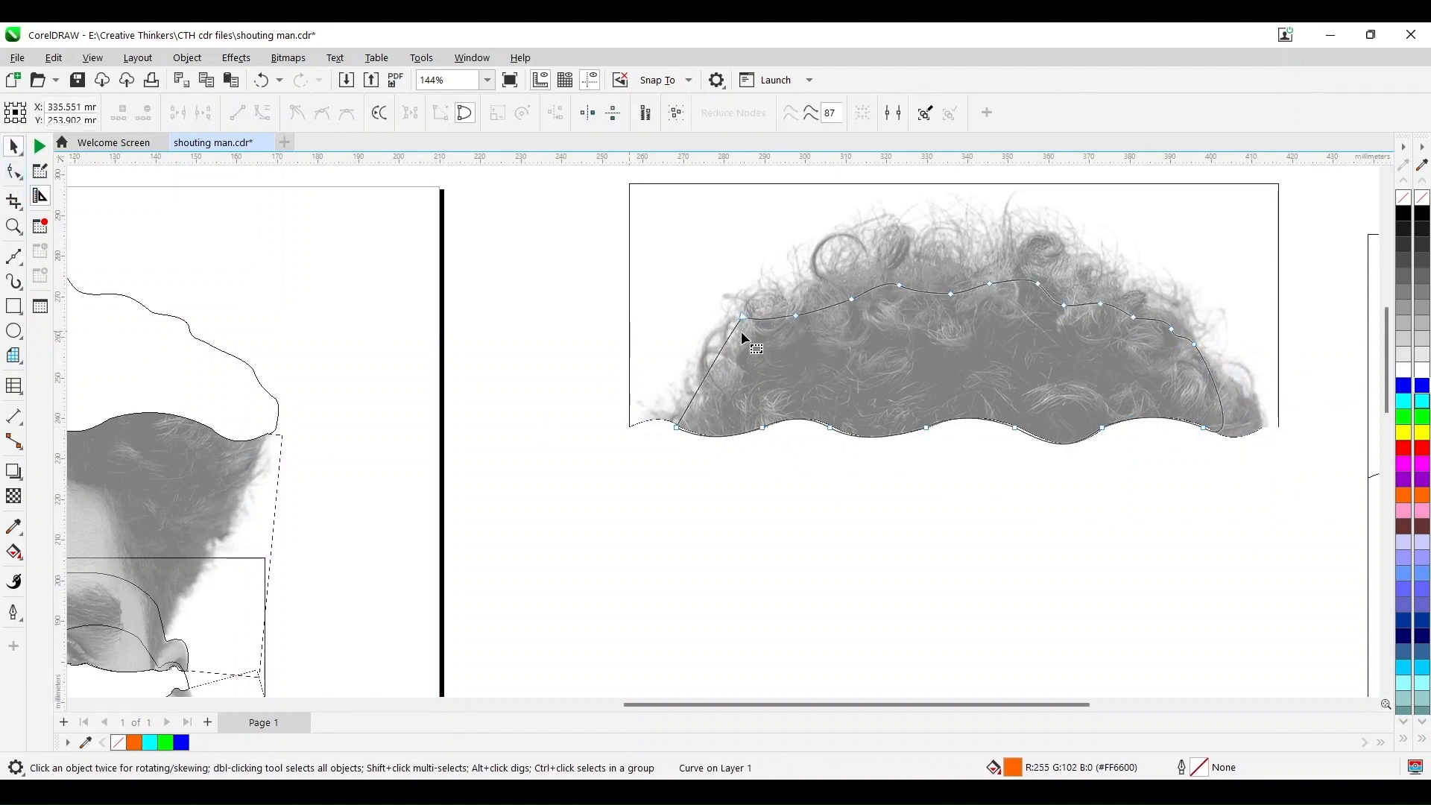
{"action": "left_click_drag", "start_coordinate": [742, 318], "coordinate": [735, 409]}
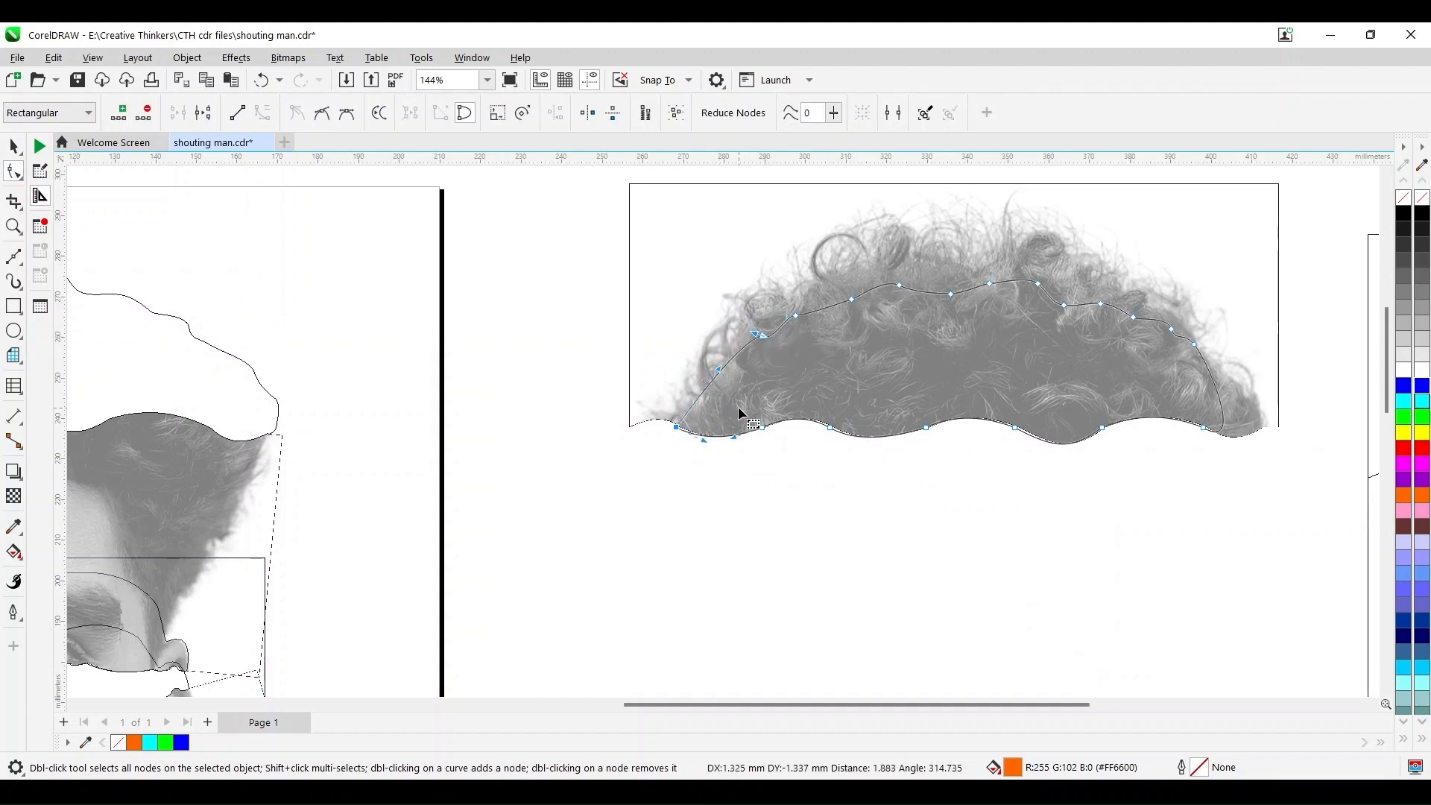
{"action": "key", "text": "space"}
Step: Restore Enhanced view and snap the reshaped orange shape's lower-left corner onto the hair slice's wavy edge
{"action": "left_click", "coordinate": [93, 58]}
{"action": "left_click", "coordinate": [122, 117]}
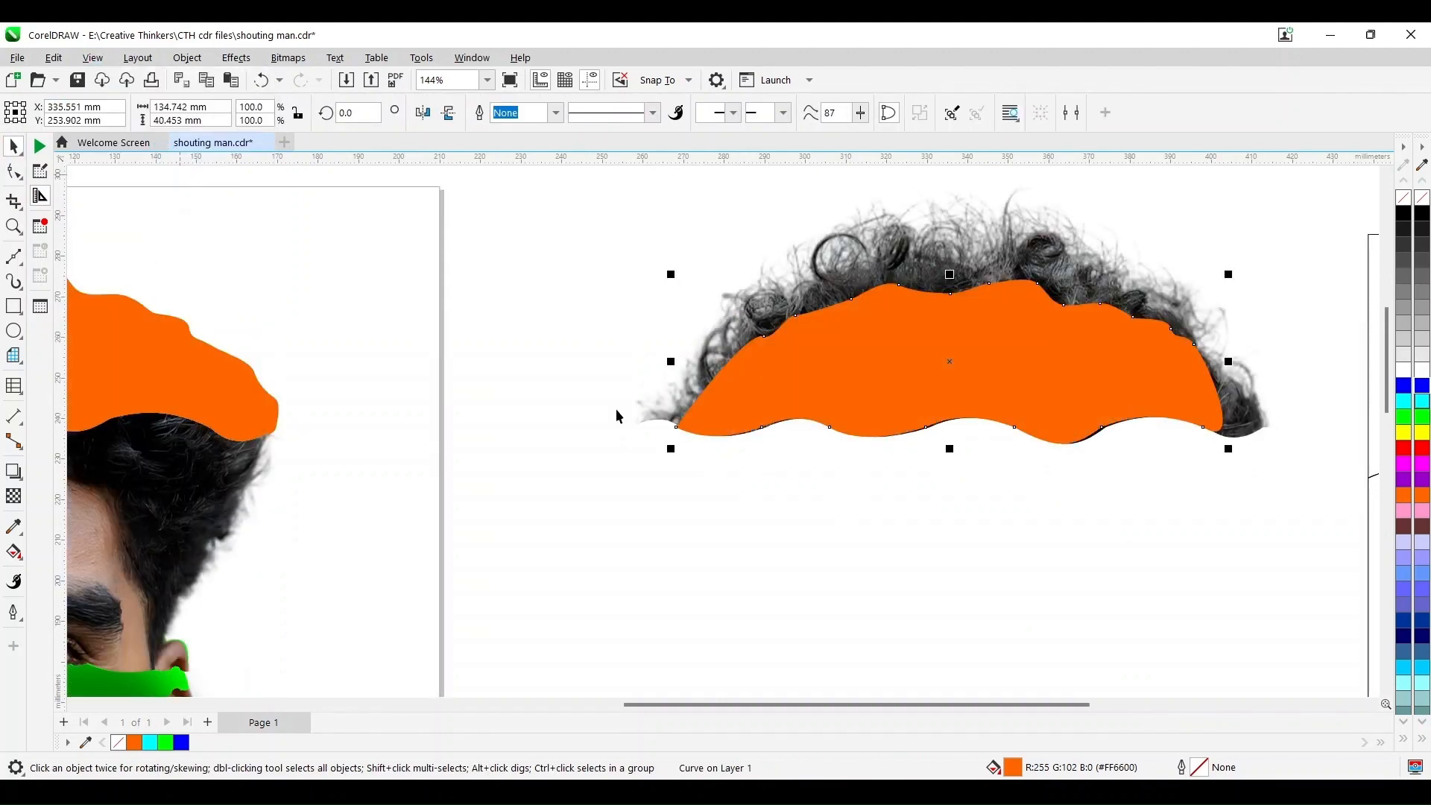
{"action": "left_click_drag", "start_coordinate": [998, 388], "coordinate": [1021, 356]}
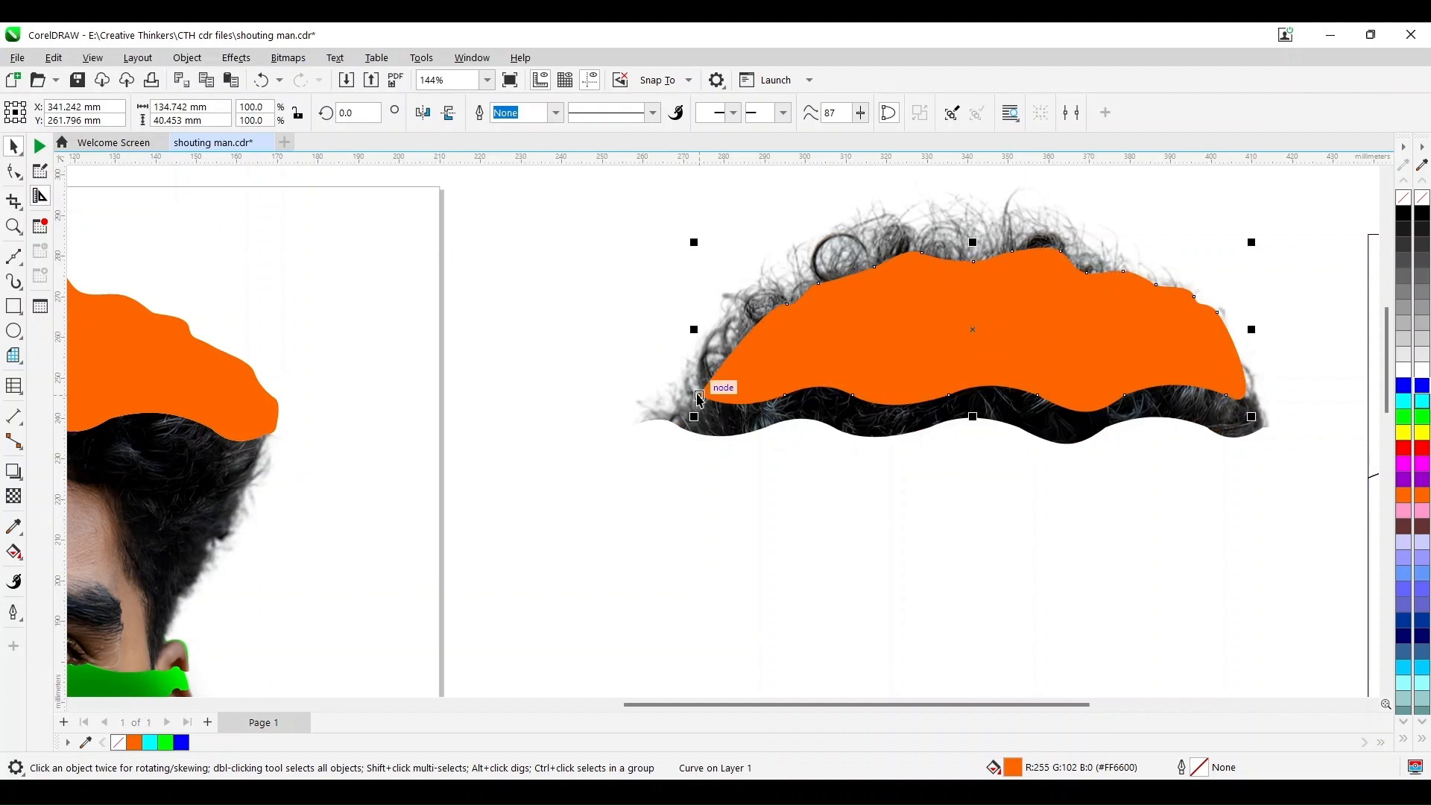
{"action": "left_click_drag", "start_coordinate": [699, 394], "coordinate": [681, 431]}
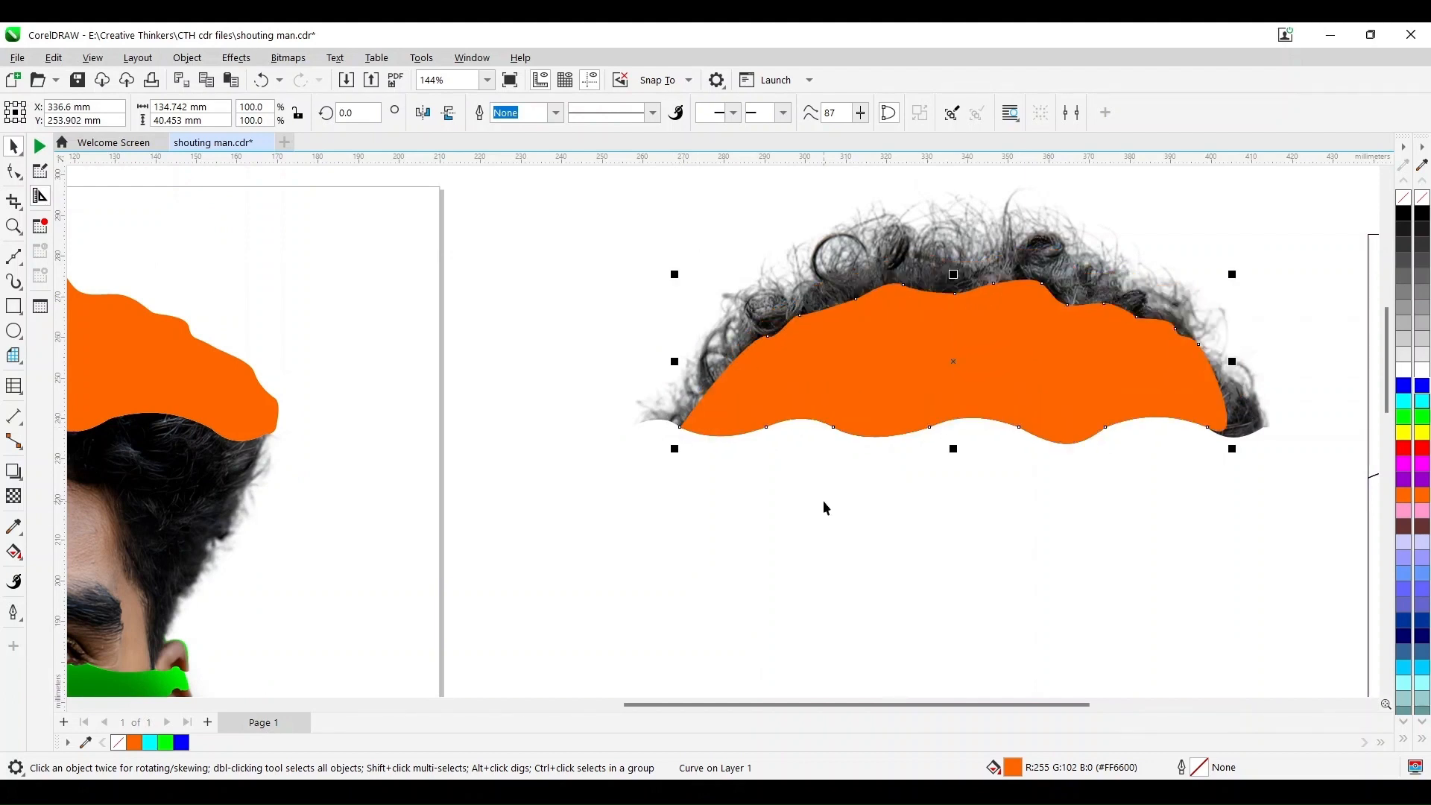
Step: Give the orange shape a drop shadow offset 4.995 mm and -6.527 mm, and group both with the hair slice
{"action": "left_click", "coordinate": [13, 471]}
{"action": "left_click_drag", "start_coordinate": [953, 362], "coordinate": [1037, 471]}
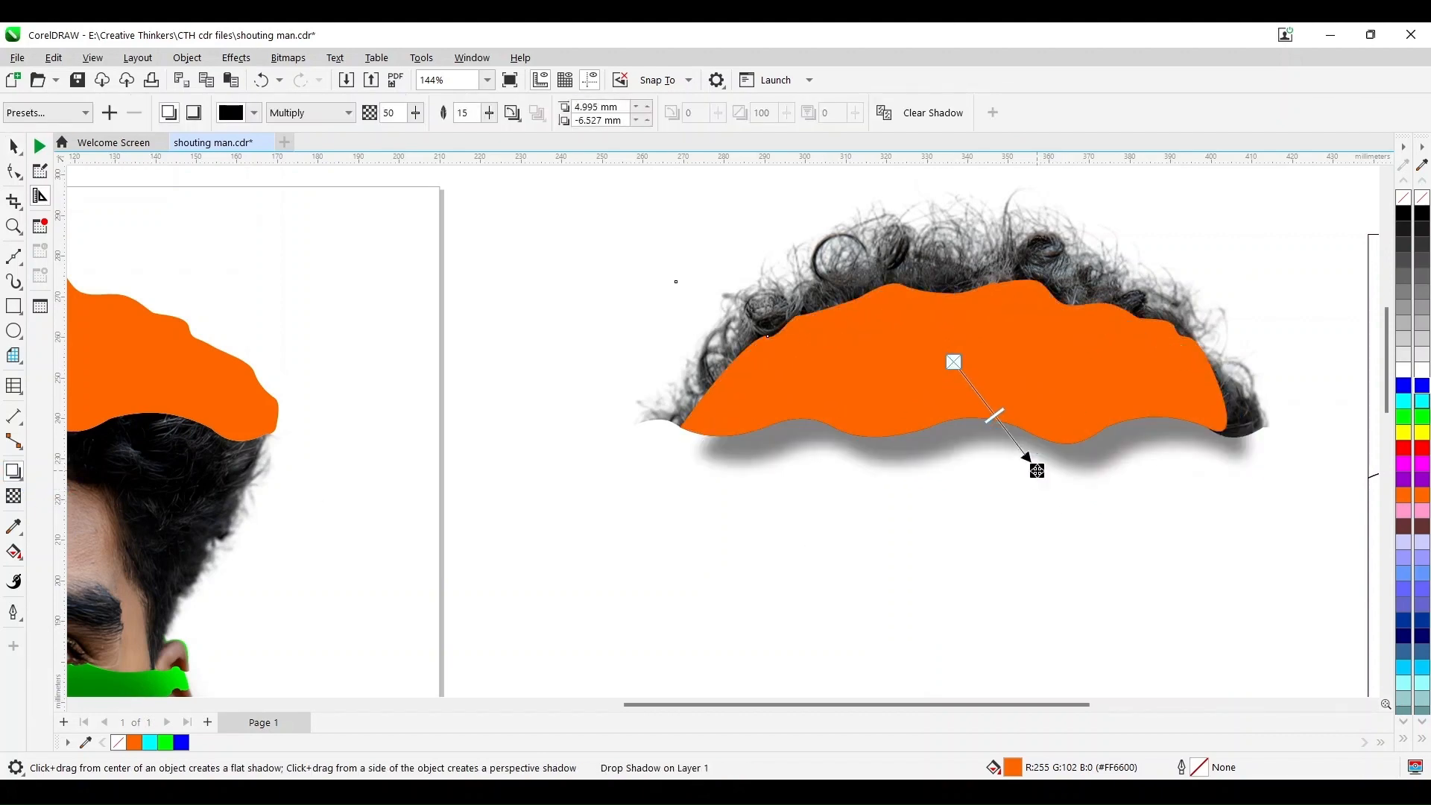
{"action": "scroll", "coordinate": [645, 501], "scroll_direction": "down", "scroll_amount": 3}
{"action": "key", "text": "space"}
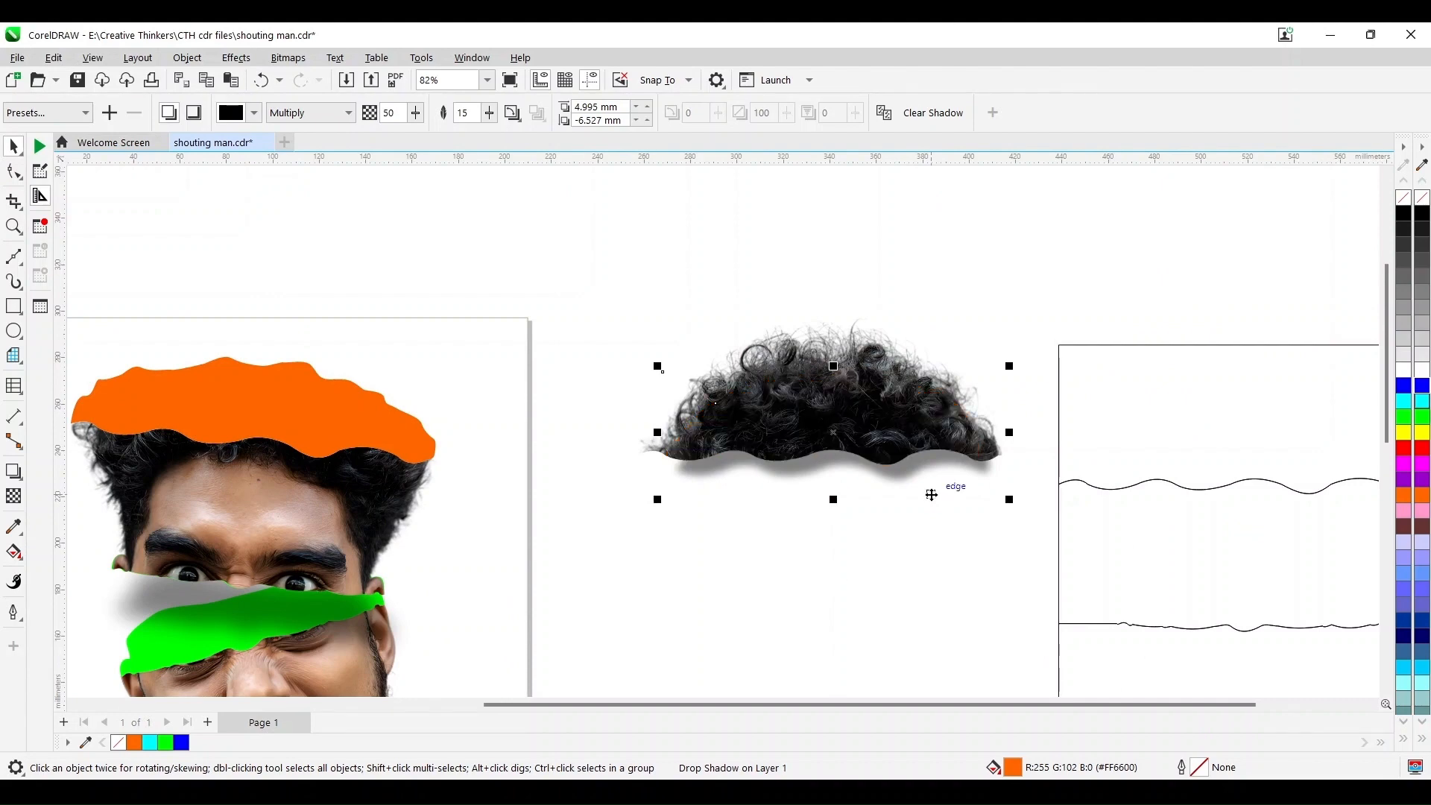
{"action": "left_click_drag", "start_coordinate": [561, 273], "coordinate": [1046, 575]}
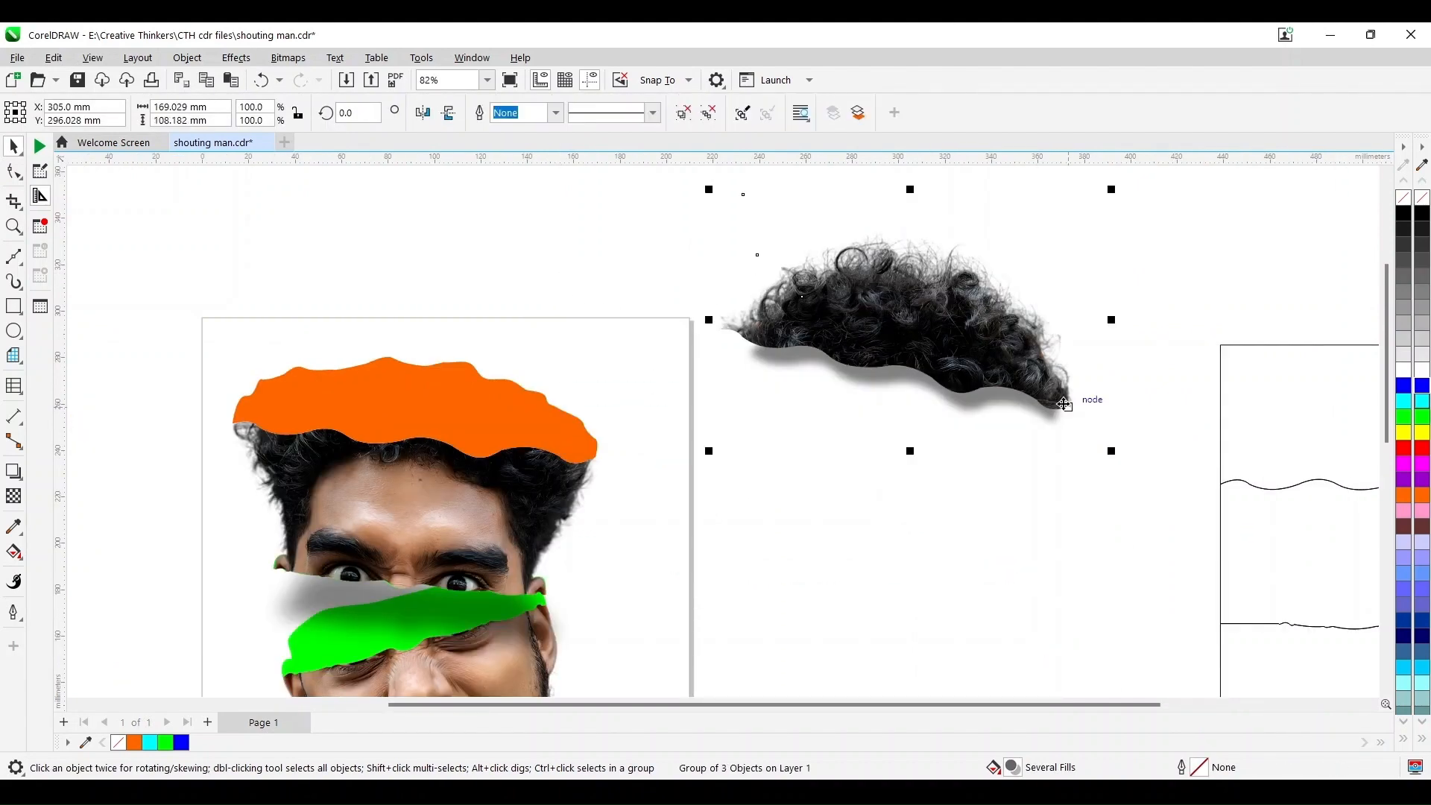
Step: Snap the hair group's lower-right corner to the end of the forehead's orange top, and rotate it to 352.471°
{"action": "left_click_drag", "start_coordinate": [1070, 403], "coordinate": [603, 447]}
{"action": "left_click", "coordinate": [602, 448]}
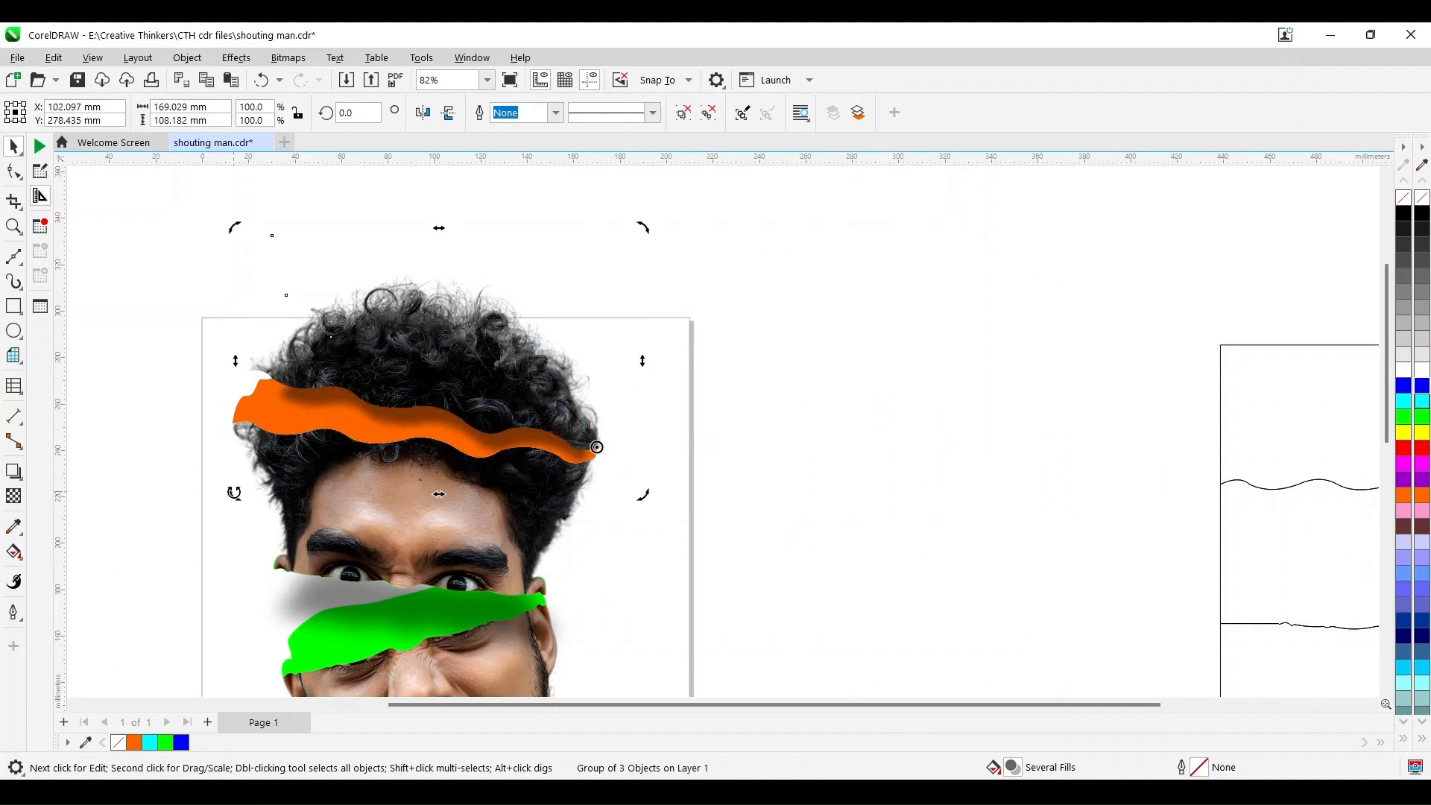
{"action": "left_click_drag", "start_coordinate": [234, 493], "coordinate": [234, 446]}
{"action": "scroll", "coordinate": [852, 474], "scroll_direction": "down", "scroll_amount": 3}
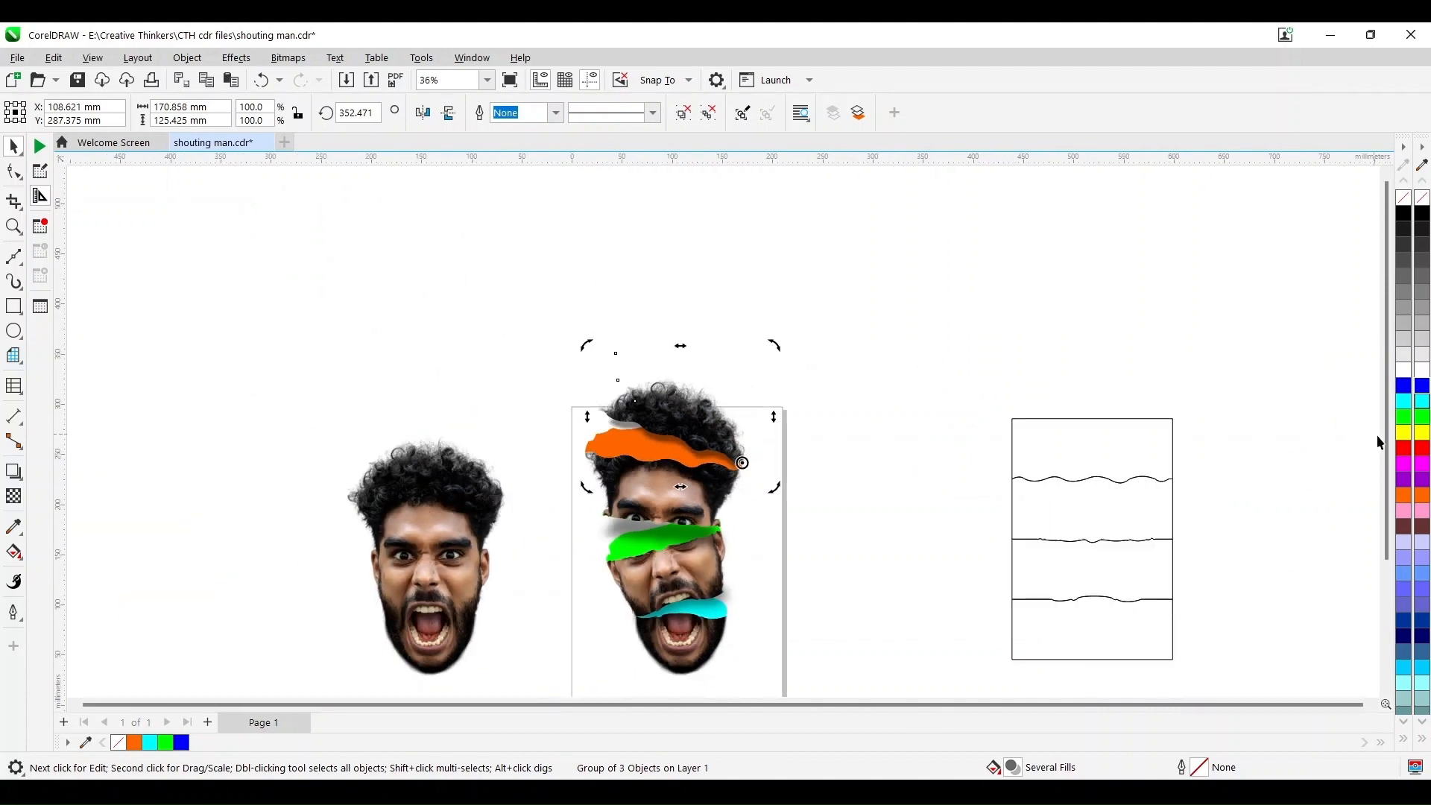
Step: Move the whole sliced head down within the page, and move the intact head to the page's right side
{"action": "left_click_drag", "start_coordinate": [1387, 443], "coordinate": [1386, 469]}
{"action": "left_click_drag", "start_coordinate": [506, 236], "coordinate": [821, 615]}
{"action": "left_click_drag", "start_coordinate": [771, 272], "coordinate": [757, 333]}
{"action": "left_click", "coordinate": [396, 492]}
{"action": "left_click_drag", "start_coordinate": [396, 492], "coordinate": [895, 460]}
{"action": "left_click", "coordinate": [13, 226]}
{"action": "left_click_drag", "start_coordinate": [564, 330], "coordinate": [812, 640]}
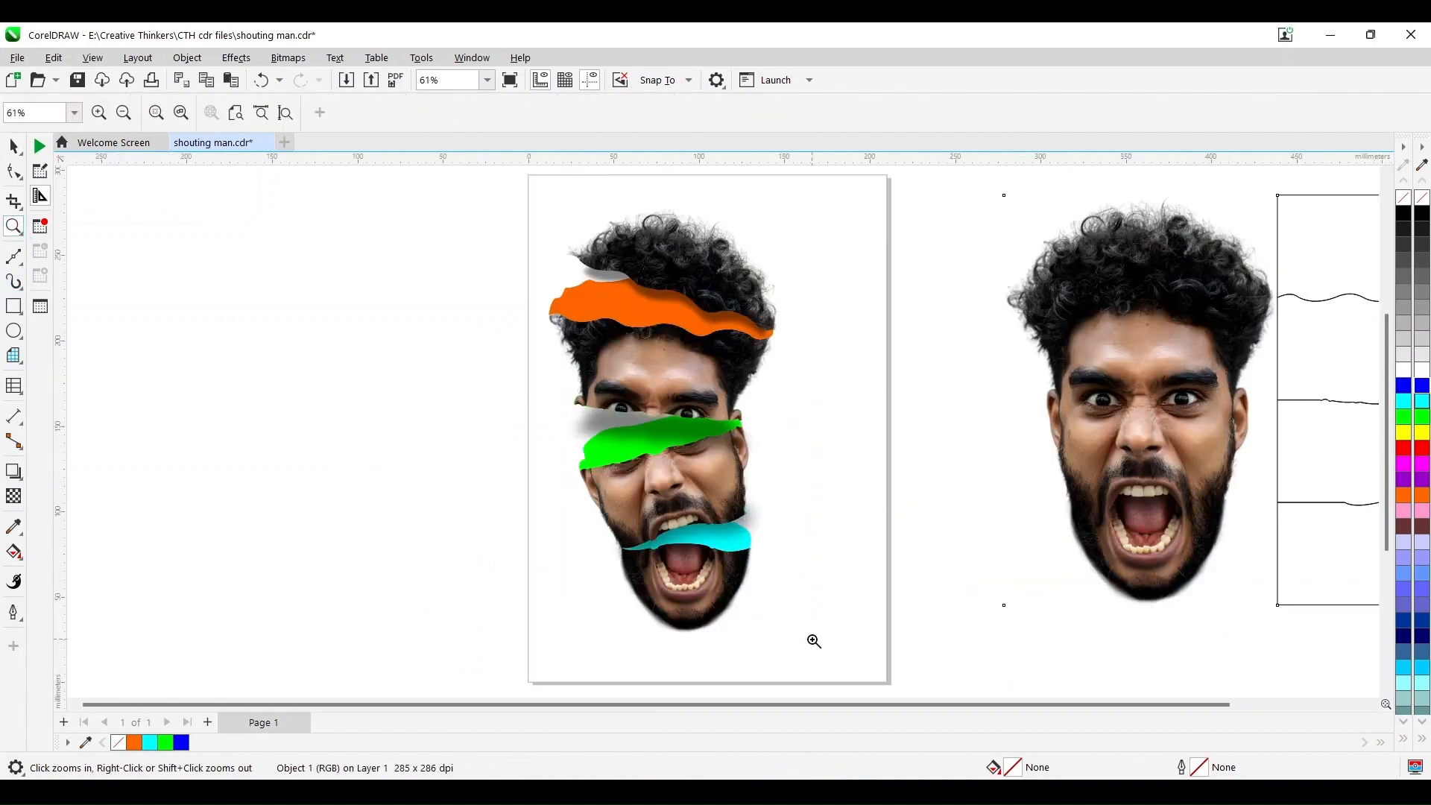
{"action": "key", "text": "space"}
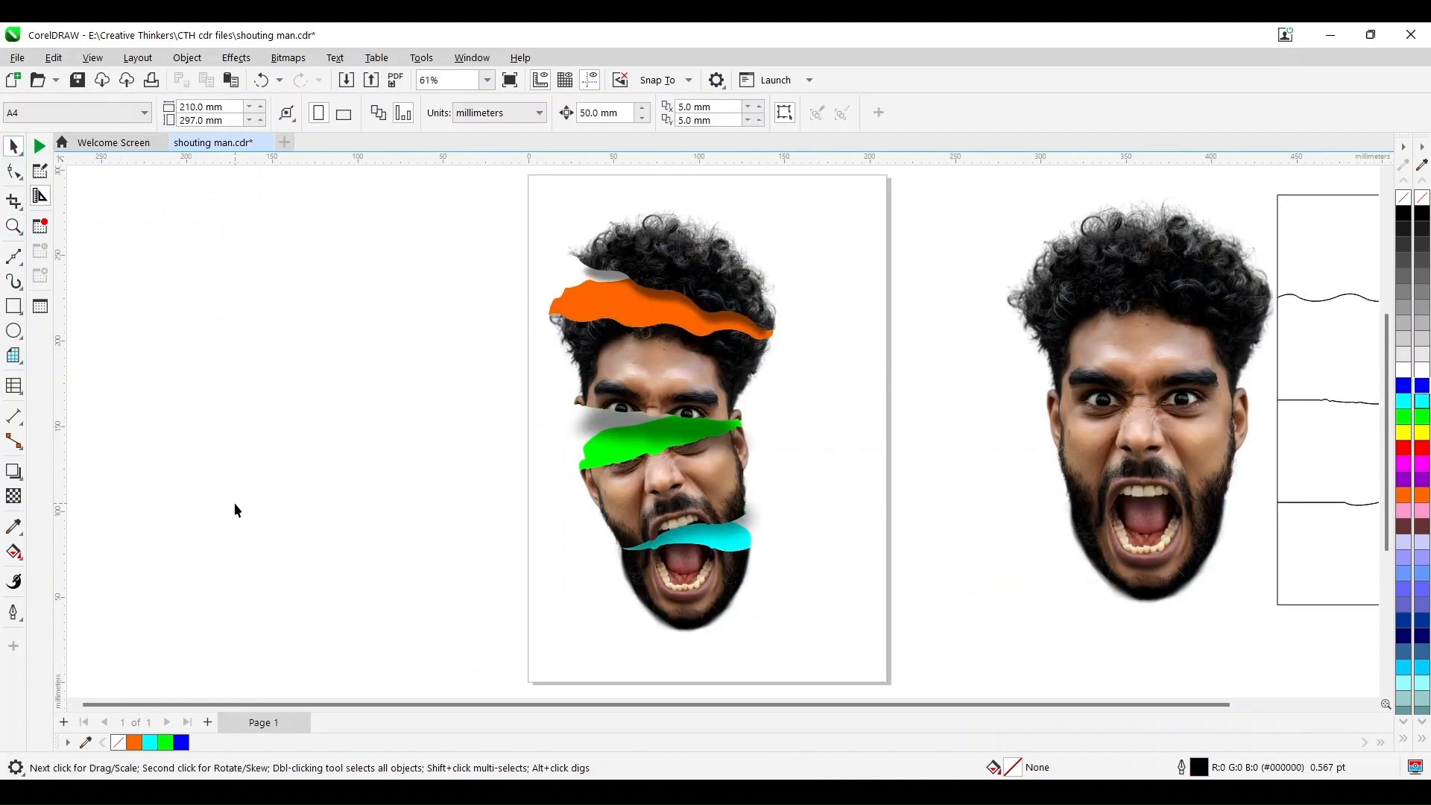
Step: Add a page-sized background rectangle filled purple #9900CC and remove its outline
{"action": "double_click", "coordinate": [14, 307]}
{"action": "left_click", "coordinate": [1403, 479]}
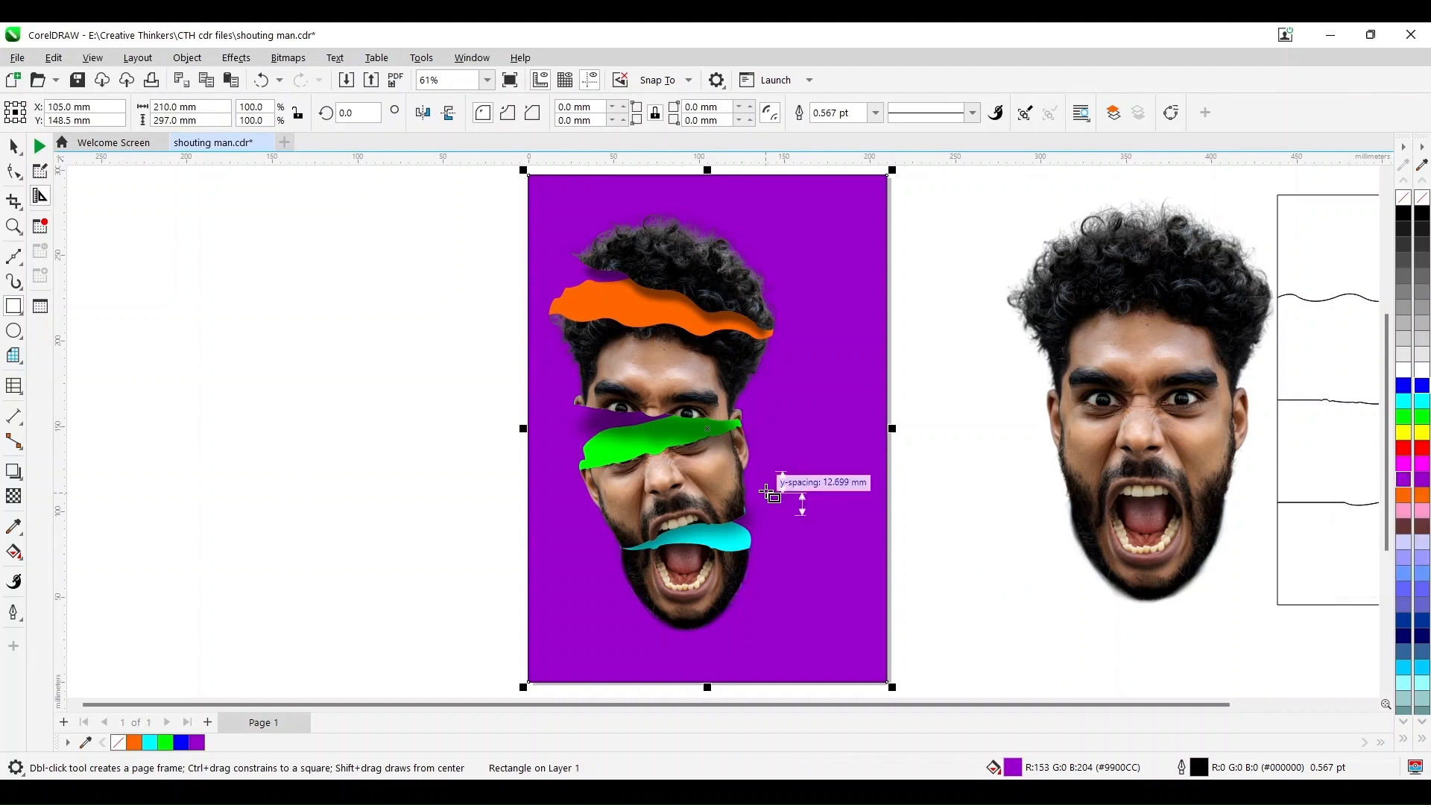
{"action": "key", "text": "space"}
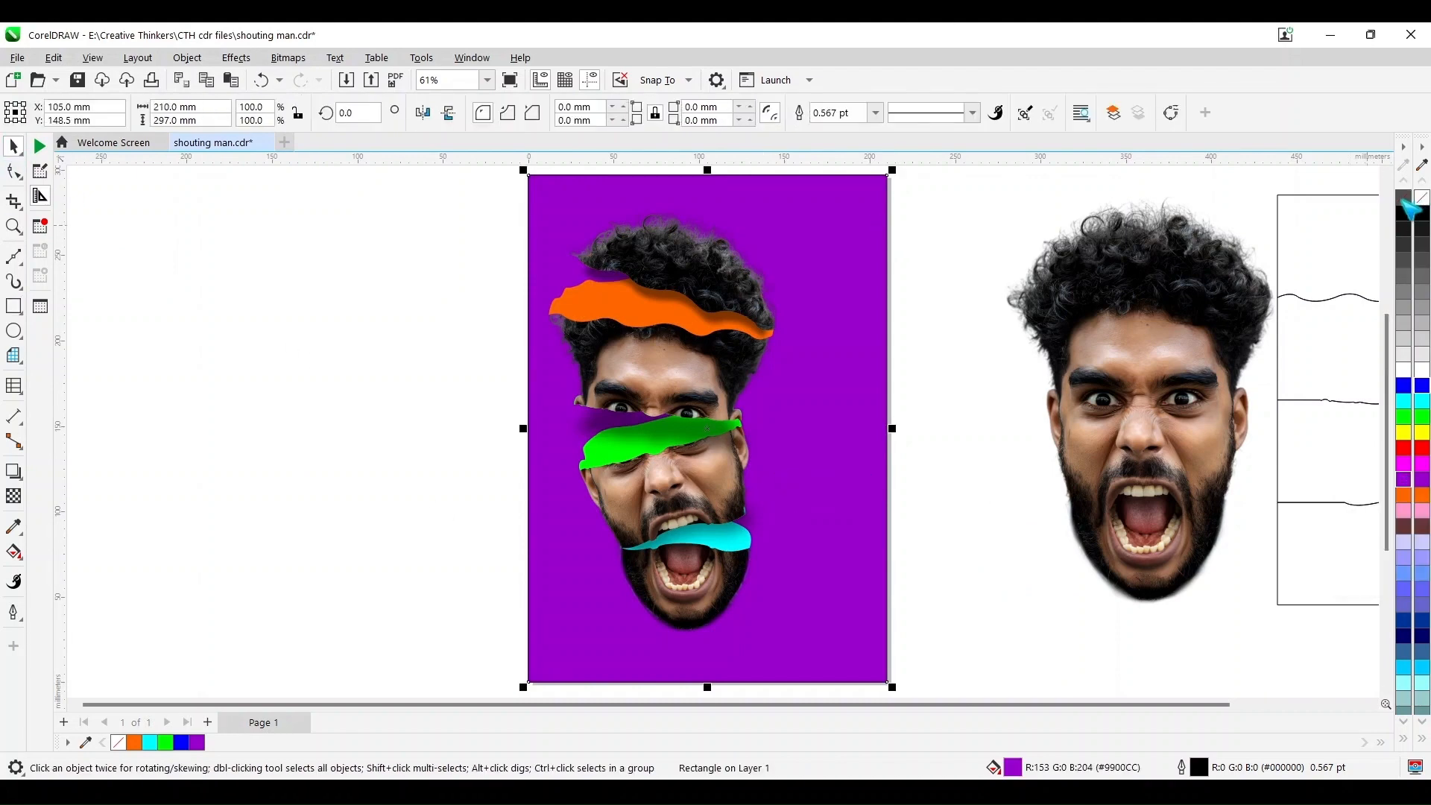
{"action": "left_click", "coordinate": [919, 339]}
Step: Rotate the hair and forehead groups together slightly counterclockwise about the right end of the green cut
{"action": "left_click_drag", "start_coordinate": [420, 197], "coordinate": [889, 481]}
{"action": "left_click", "coordinate": [707, 254], "text": "shift"}
{"action": "left_click", "coordinate": [700, 237]}
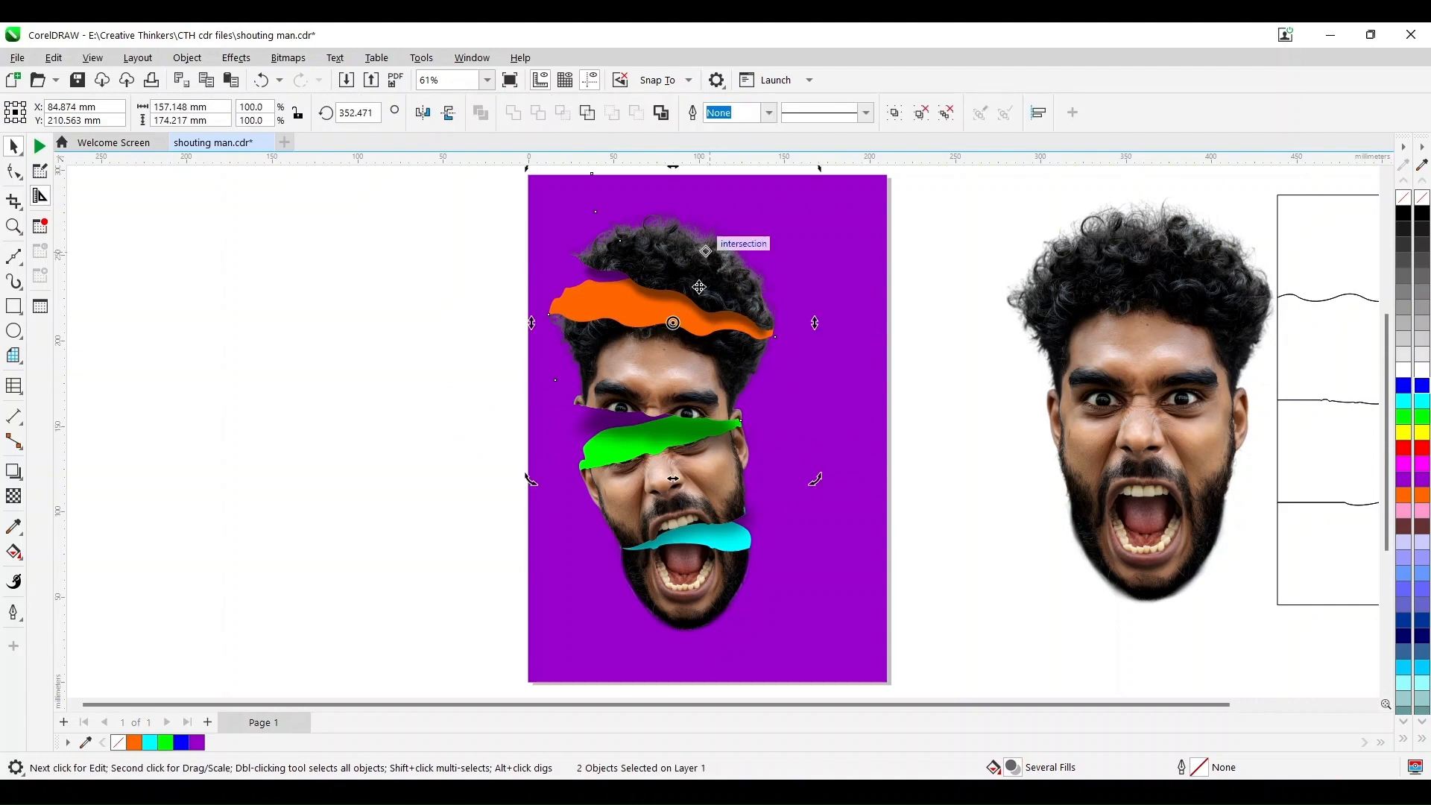
{"action": "left_click_drag", "start_coordinate": [673, 323], "coordinate": [738, 420]}
{"action": "left_click_drag", "start_coordinate": [526, 169], "coordinate": [526, 189]}
{"action": "left_click", "coordinate": [423, 266]}
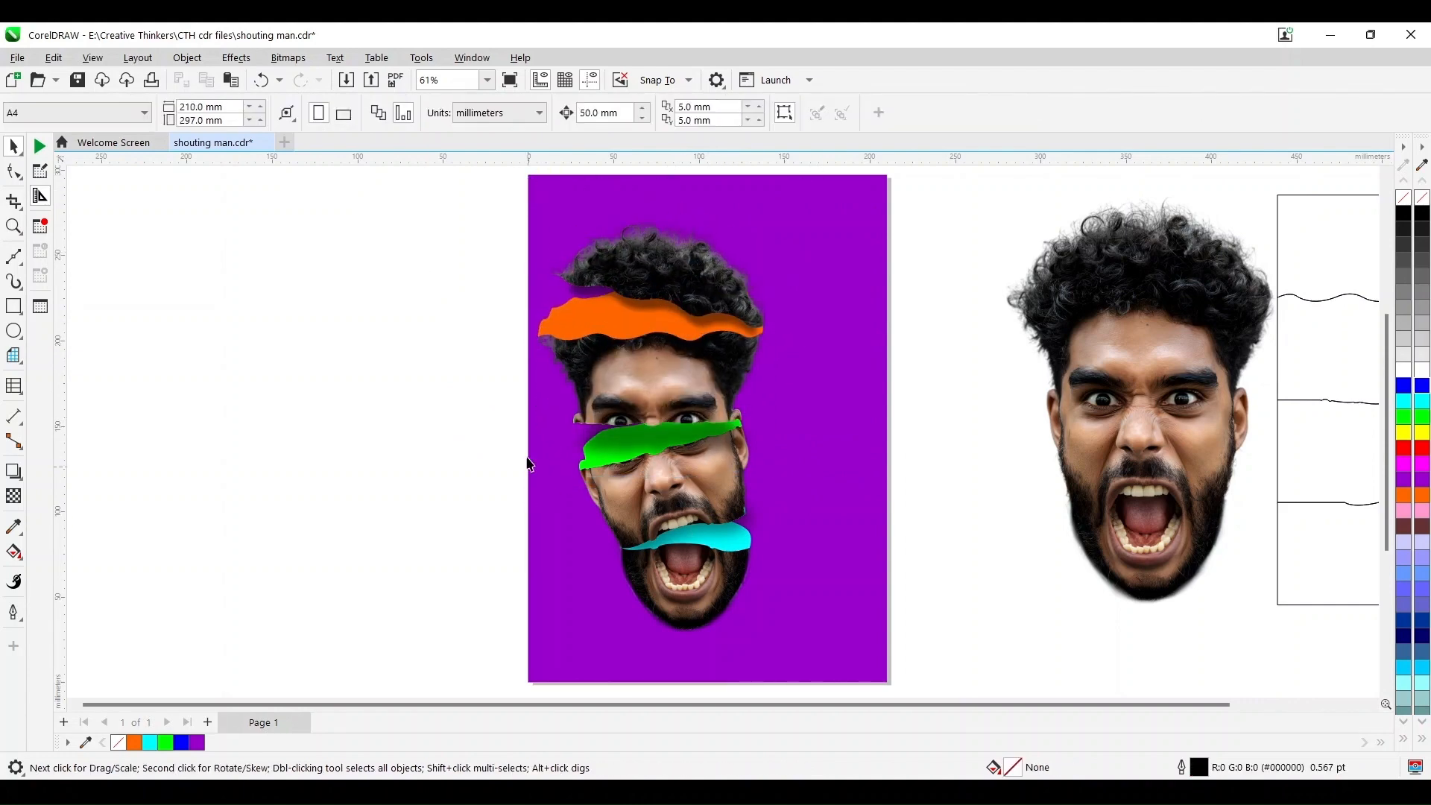
Step: Move the whole sliced head slightly lower on the purple background
{"action": "left_click_drag", "start_coordinate": [678, 403], "coordinate": [821, 653]}
{"action": "left_click_drag", "start_coordinate": [713, 557], "coordinate": [714, 572]}
{"action": "left_click", "coordinate": [421, 593]}
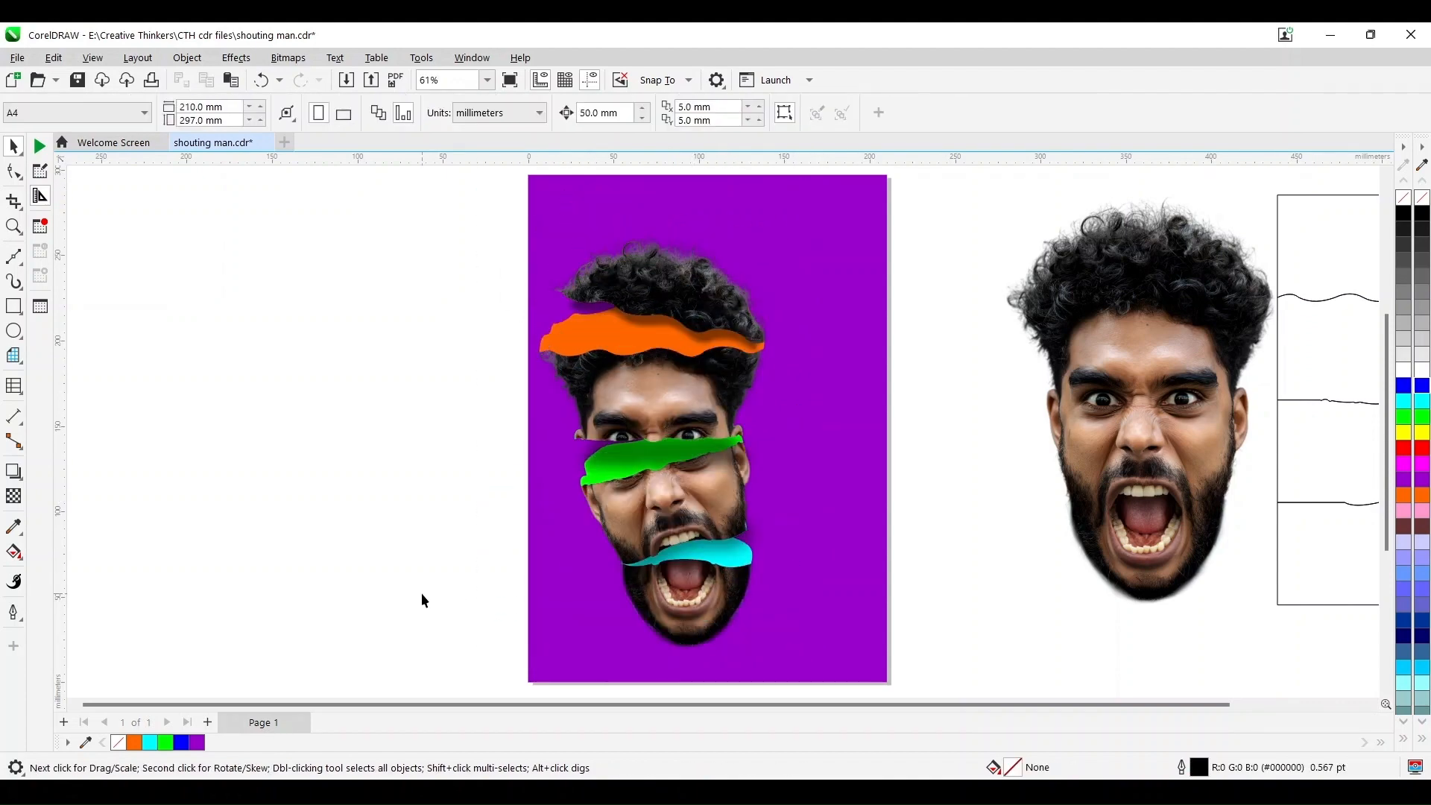
Step: Add the artistic text "mind blown" on the empty area to the left of the page
{"action": "key", "text": "y"}
{"action": "left_click", "coordinate": [19, 391]}
{"action": "left_click", "coordinate": [50, 387]}
{"action": "left_click", "coordinate": [324, 429]}
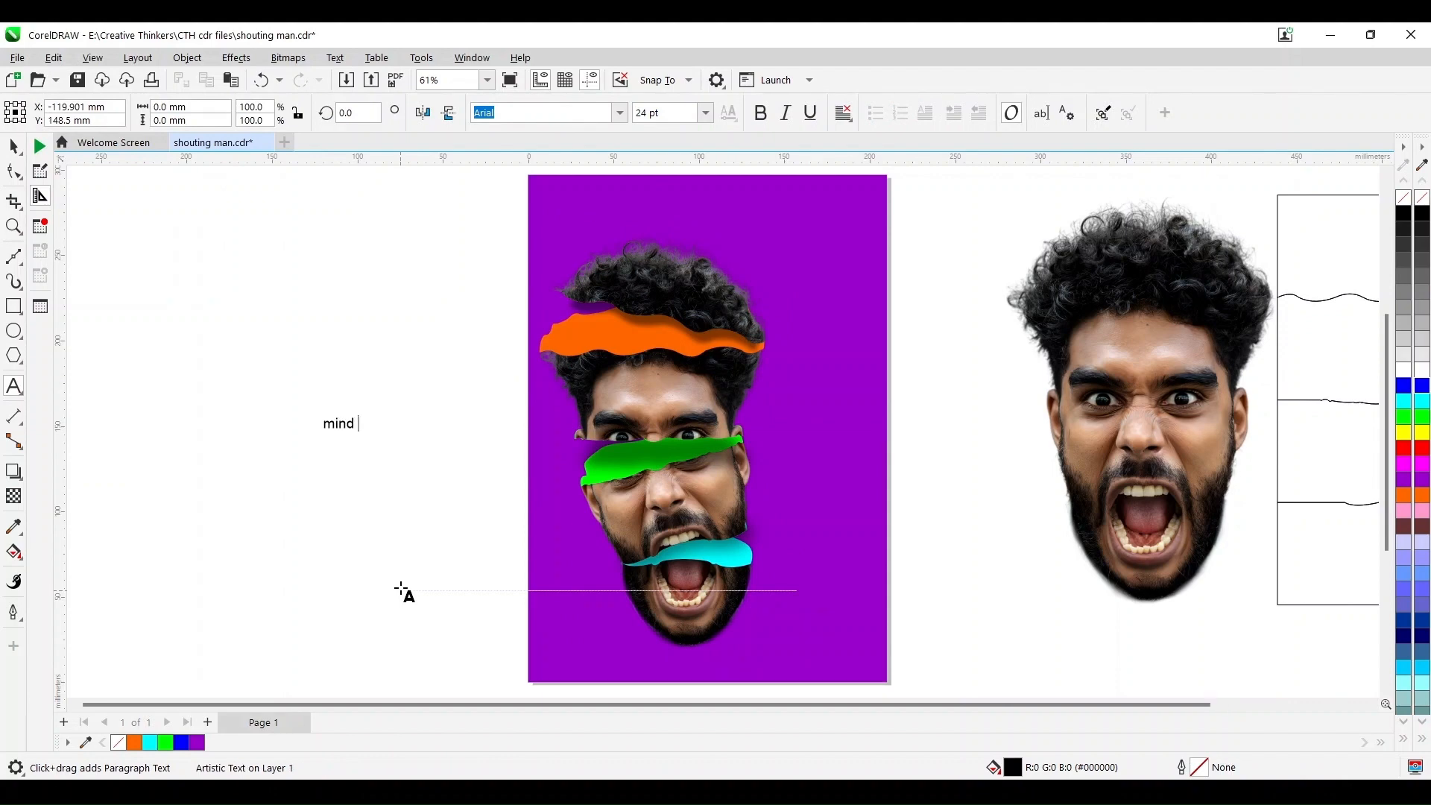
{"action": "left_click", "coordinate": [14, 146]}
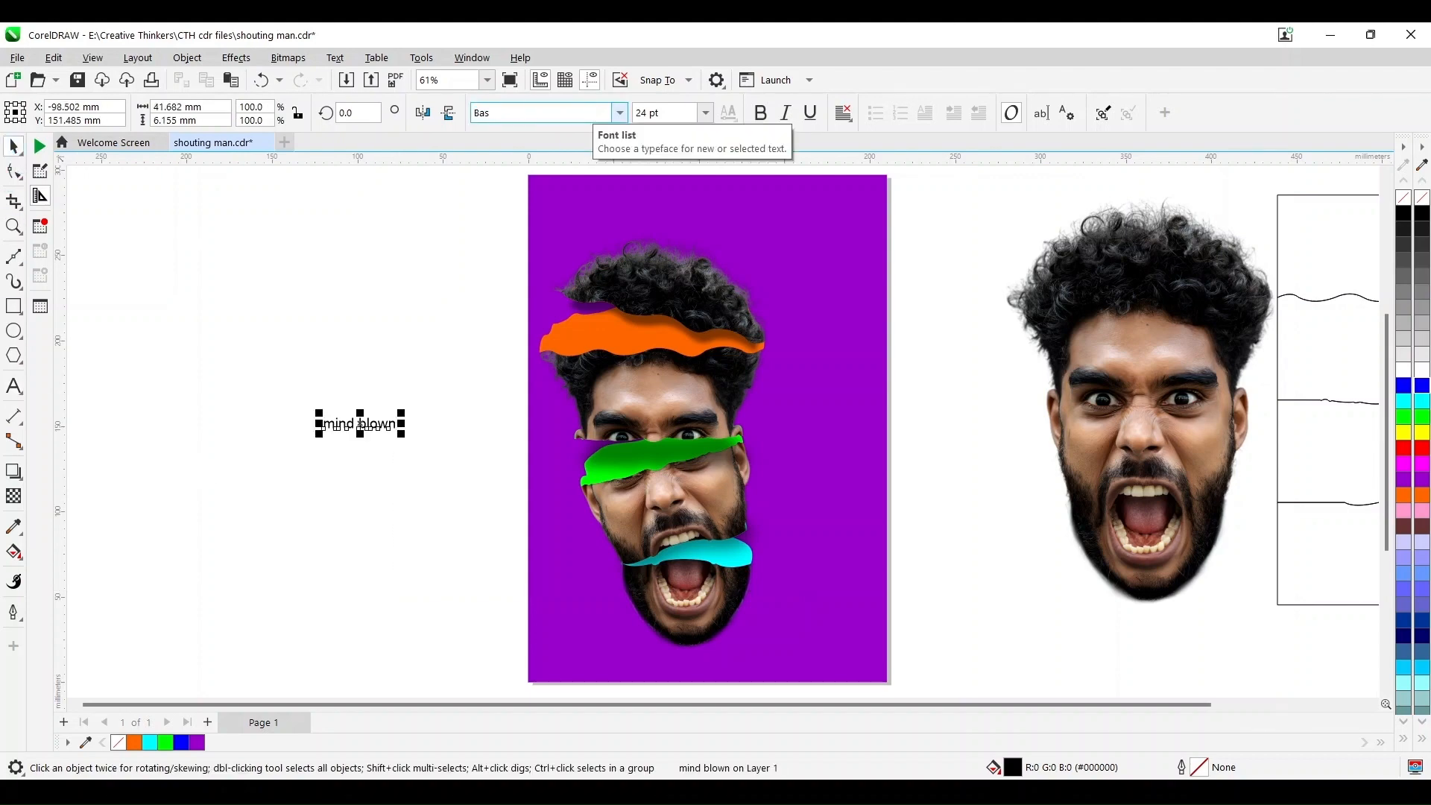
Step: Set the "mind blown" text in Baskerville, enlarge it to about 103 pt and place it beside the page
{"action": "type", "text": "erville"}
{"action": "key", "text": "Return"}
{"action": "left_click_drag", "start_coordinate": [417, 413], "coordinate": [699, 268]}
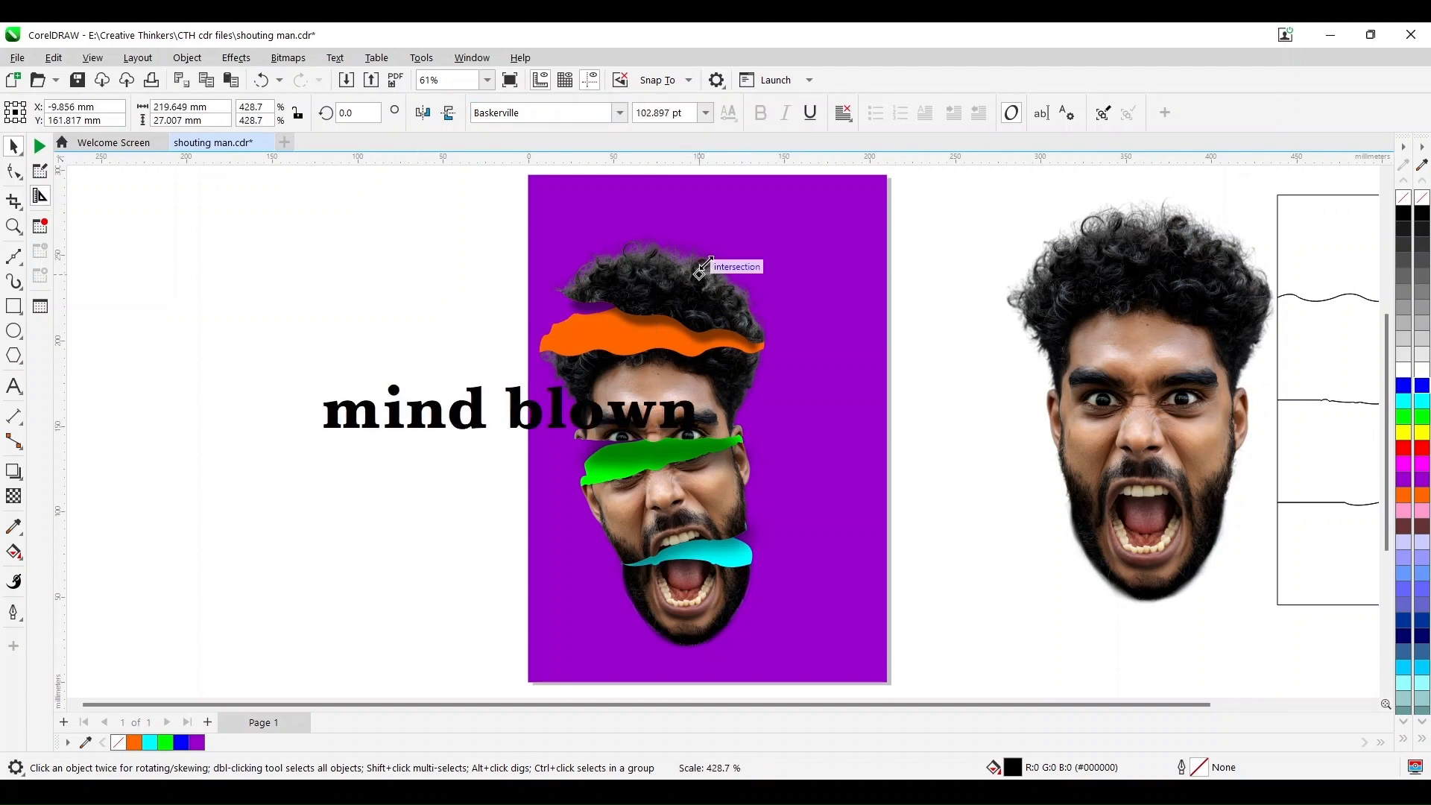
{"action": "left_click_drag", "start_coordinate": [579, 401], "coordinate": [384, 370]}
Step: Rotate the text 90 degrees, place it along the right part of the page and enlarge it to about 309 mm tall
{"action": "left_click", "coordinate": [354, 112]}
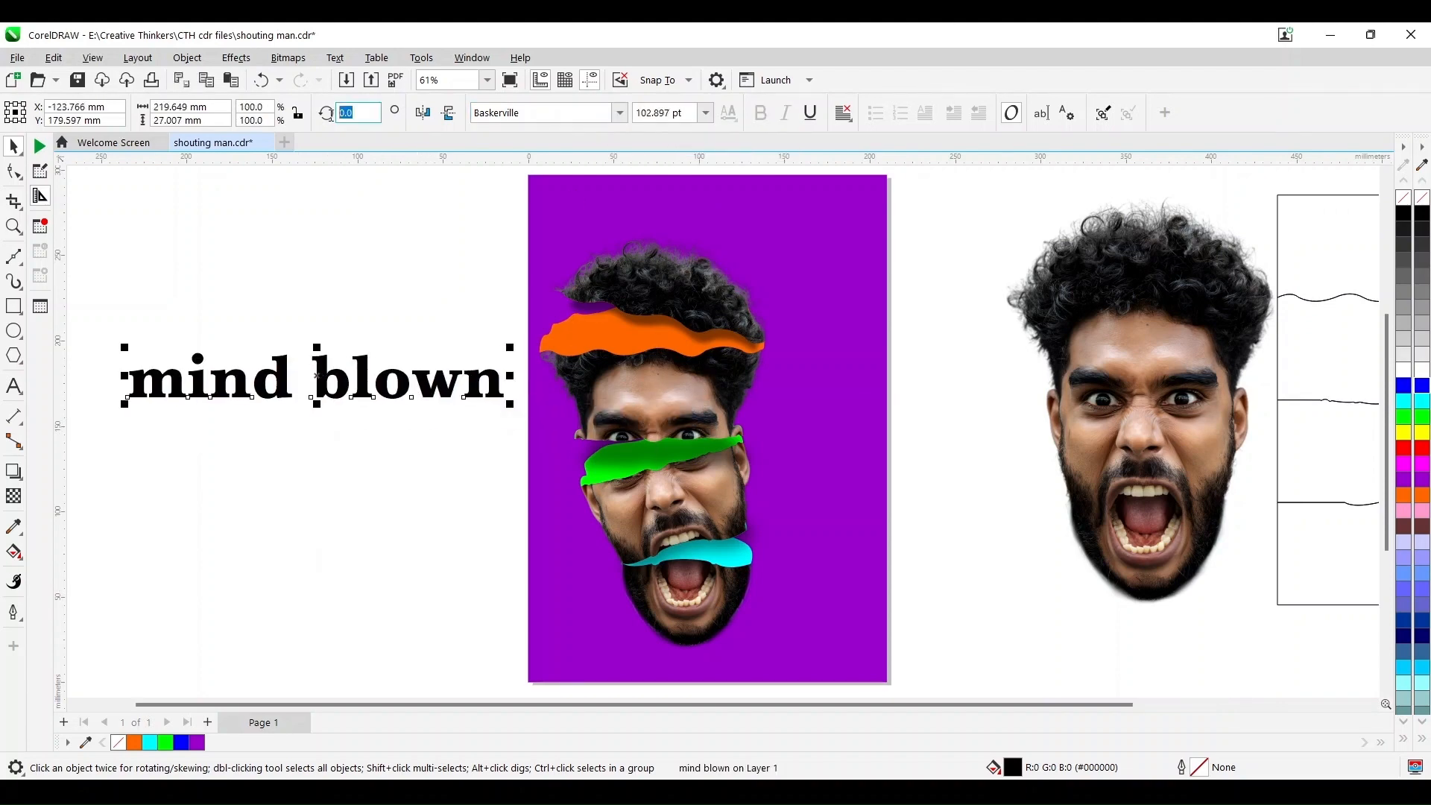
{"action": "type", "text": "90"}
{"action": "key", "text": "Return"}
{"action": "left_click_drag", "start_coordinate": [321, 310], "coordinate": [793, 404]}
{"action": "left_click_drag", "start_coordinate": [824, 278], "coordinate": [925, 192]}
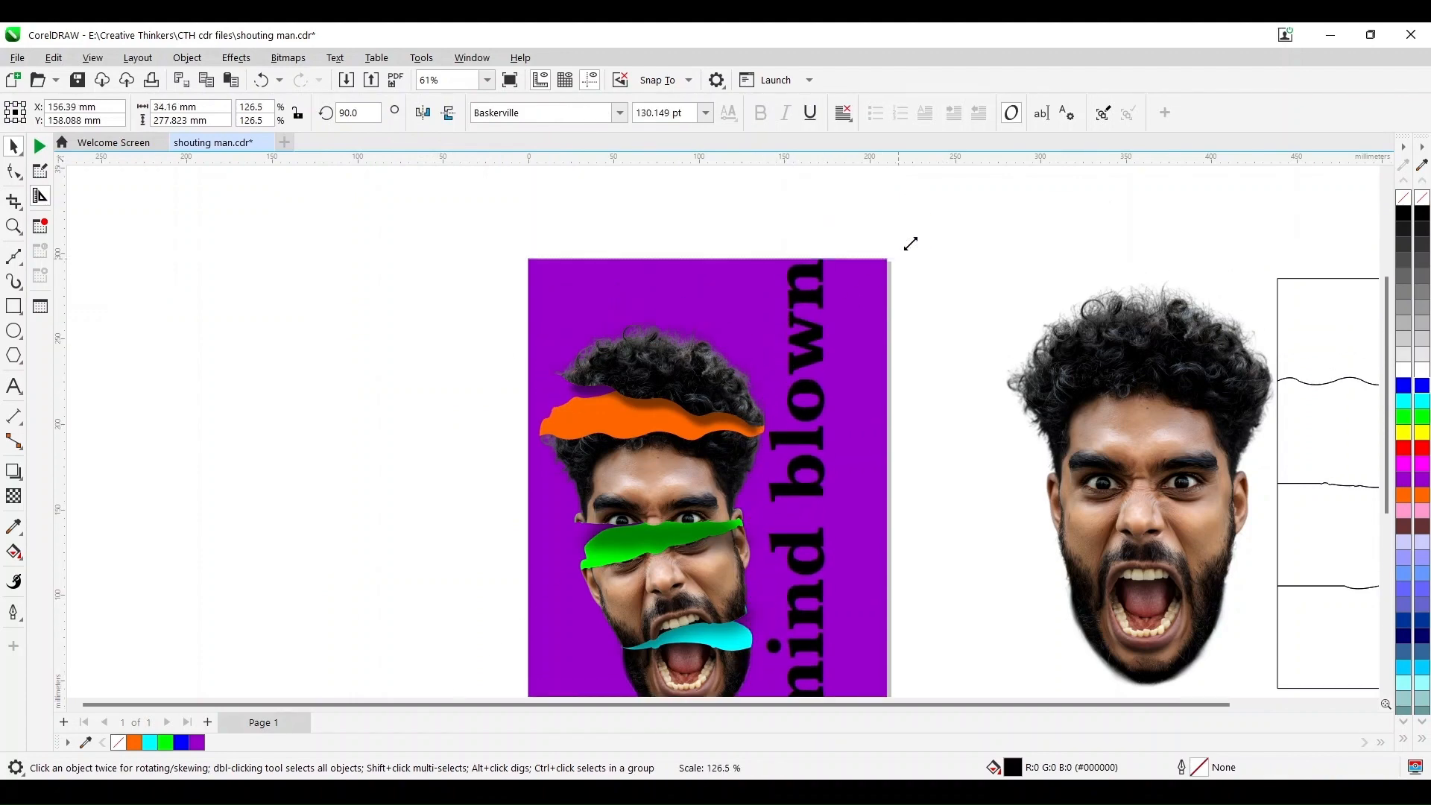
{"action": "scroll", "coordinate": [984, 607], "scroll_direction": "down", "scroll_amount": 2}
{"action": "left_click_drag", "start_coordinate": [920, 661], "coordinate": [926, 619]}
{"action": "left_click", "coordinate": [989, 438]}
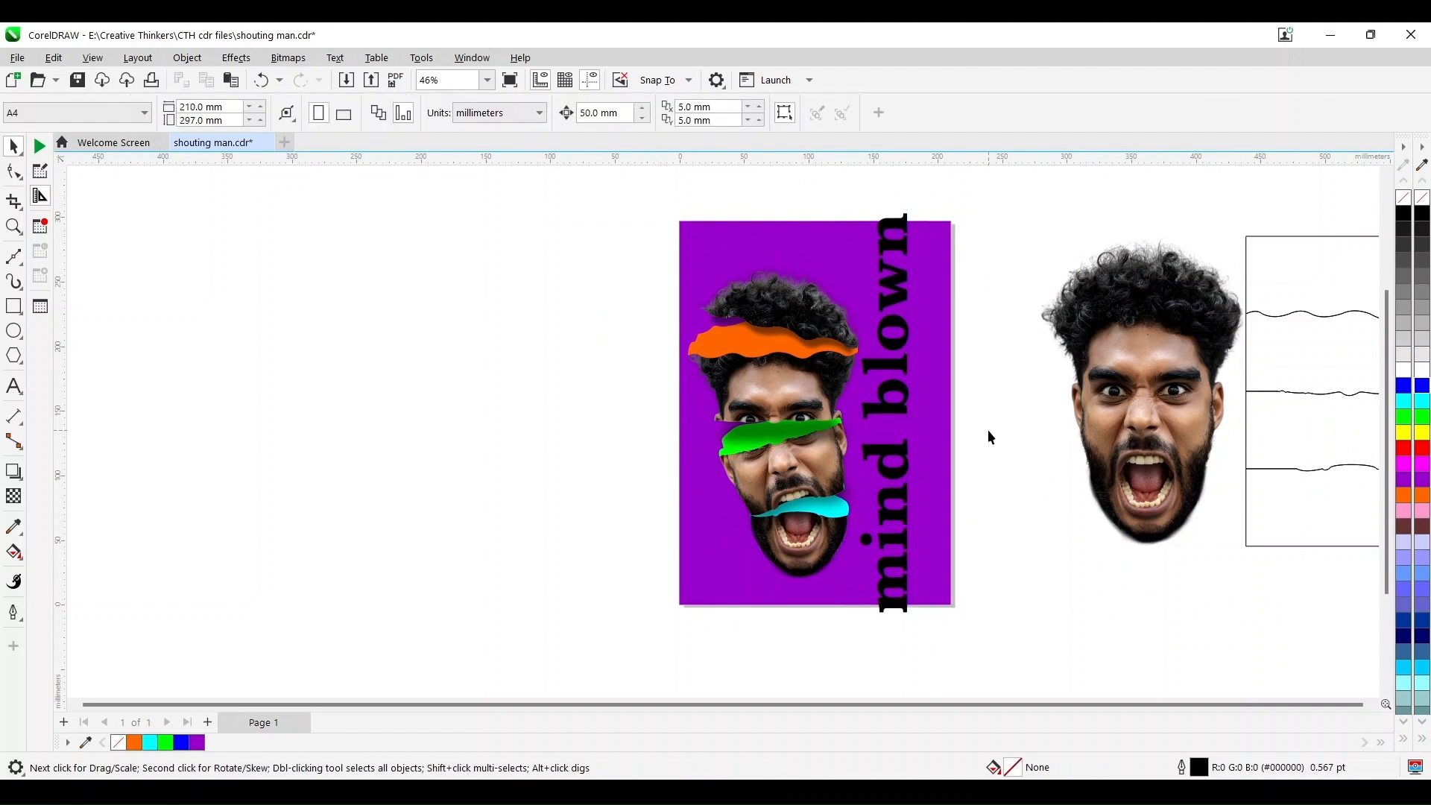
Step: Break the "mind blown" text apart into its two words and each word into separate letters
{"action": "left_click", "coordinate": [899, 543]}
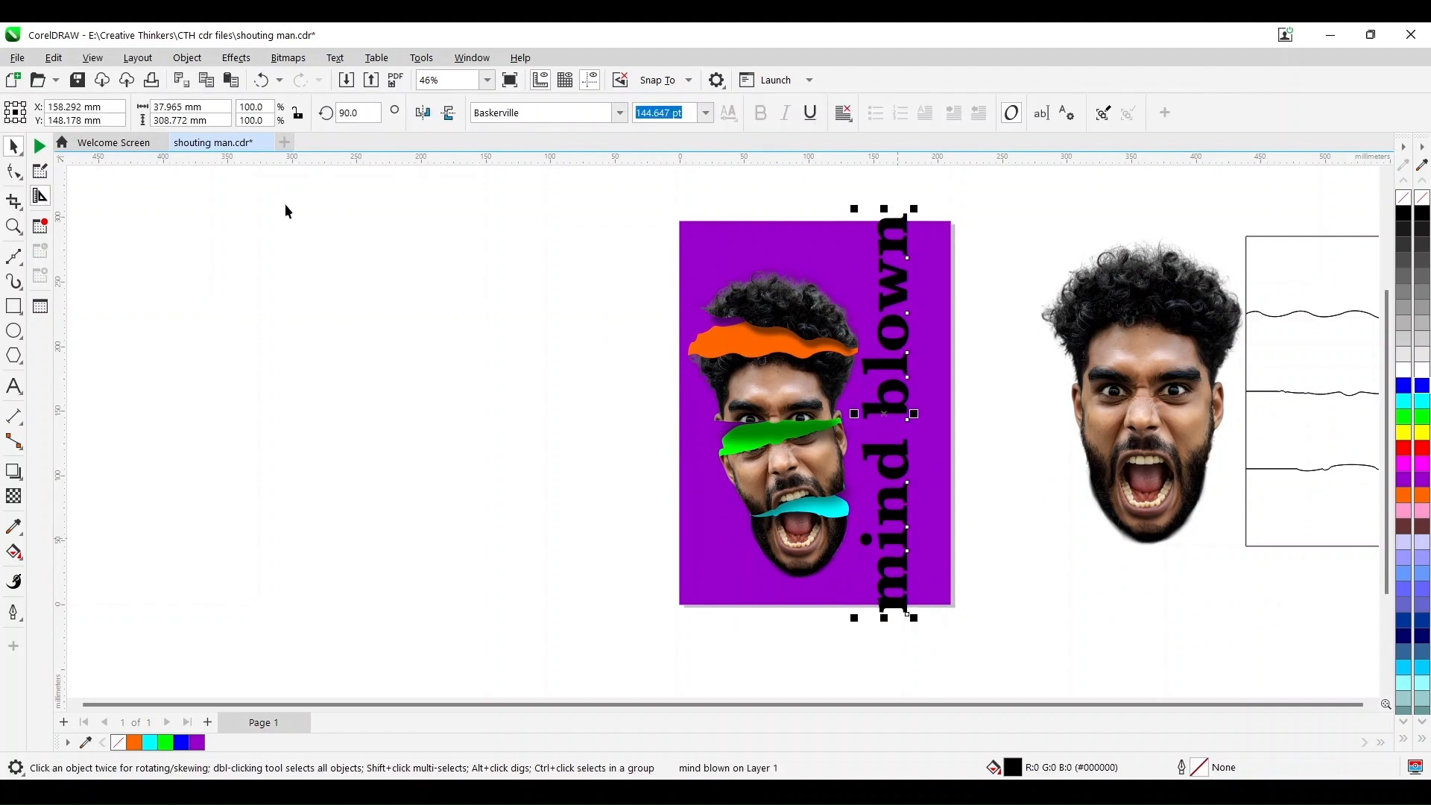
{"action": "left_click", "coordinate": [181, 58]}
{"action": "left_click", "coordinate": [276, 459]}
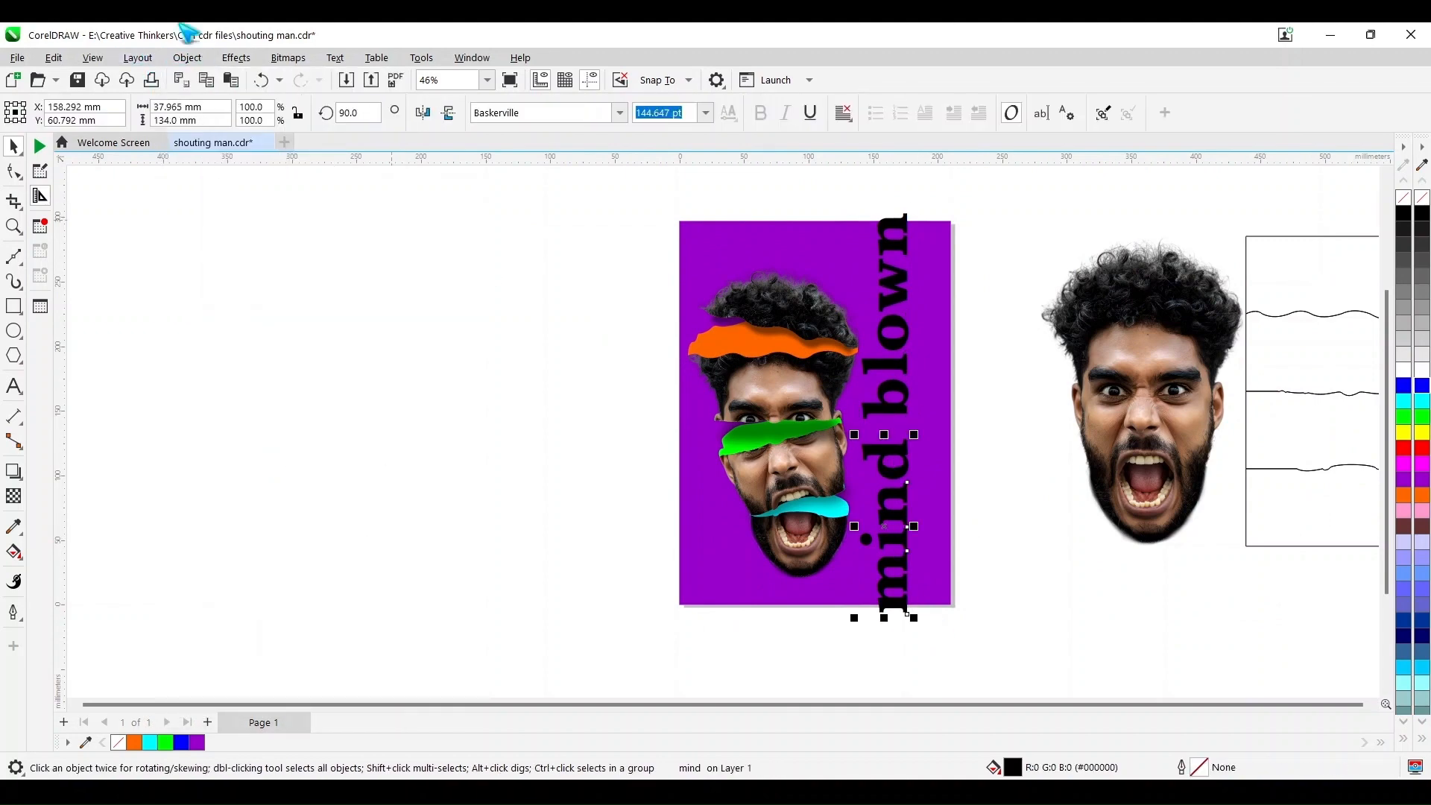
{"action": "left_click", "coordinate": [187, 58]}
{"action": "left_click", "coordinate": [269, 459]}
{"action": "left_click", "coordinate": [989, 437]}
{"action": "left_click", "coordinate": [882, 410]}
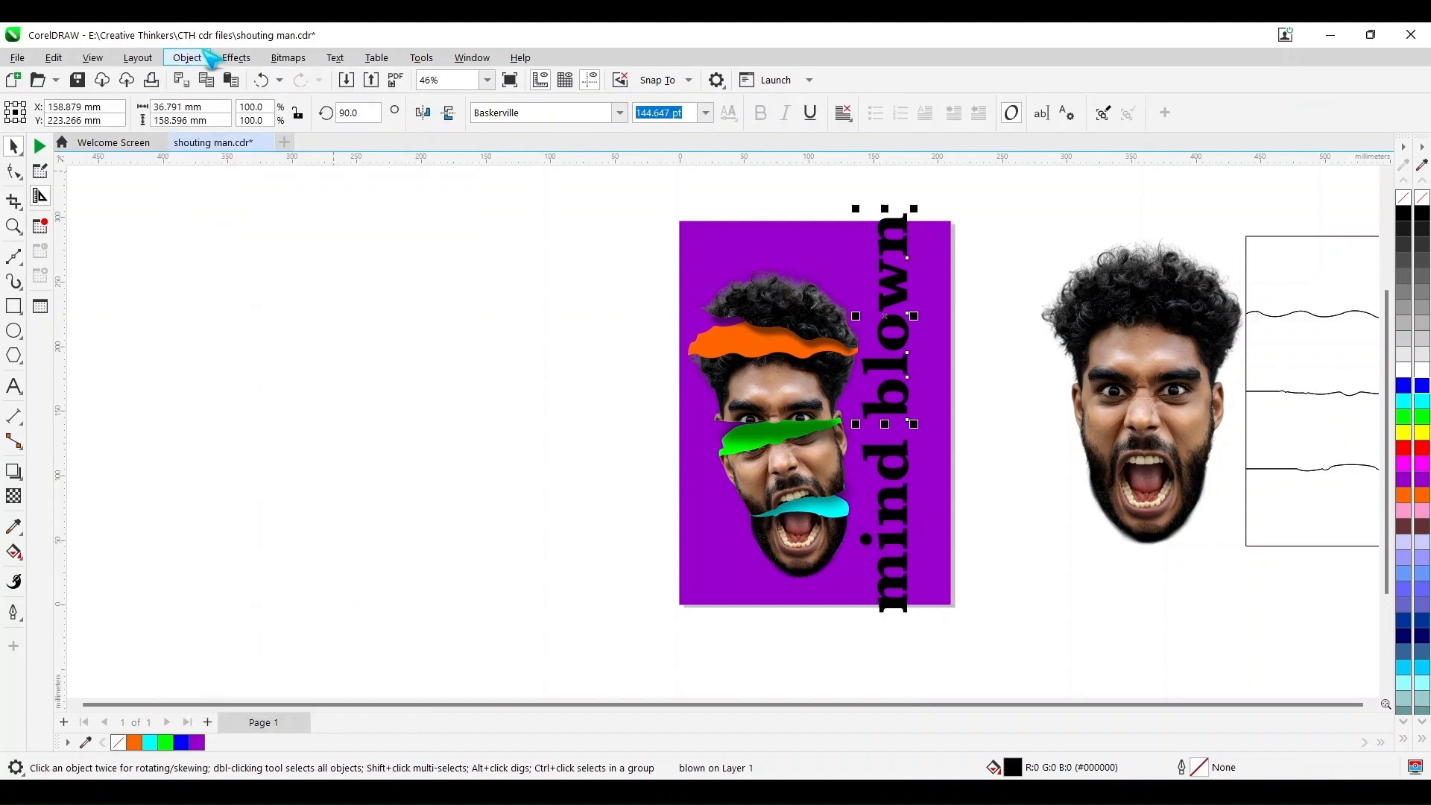
{"action": "left_click", "coordinate": [183, 58]}
{"action": "left_click", "coordinate": [279, 459]}
{"action": "left_click", "coordinate": [402, 430]}
Step: Enlarge the letter m of "mind" to about 185 pt near the page's lower right corner
{"action": "scroll", "coordinate": [918, 576], "scroll_direction": "up", "scroll_amount": 2}
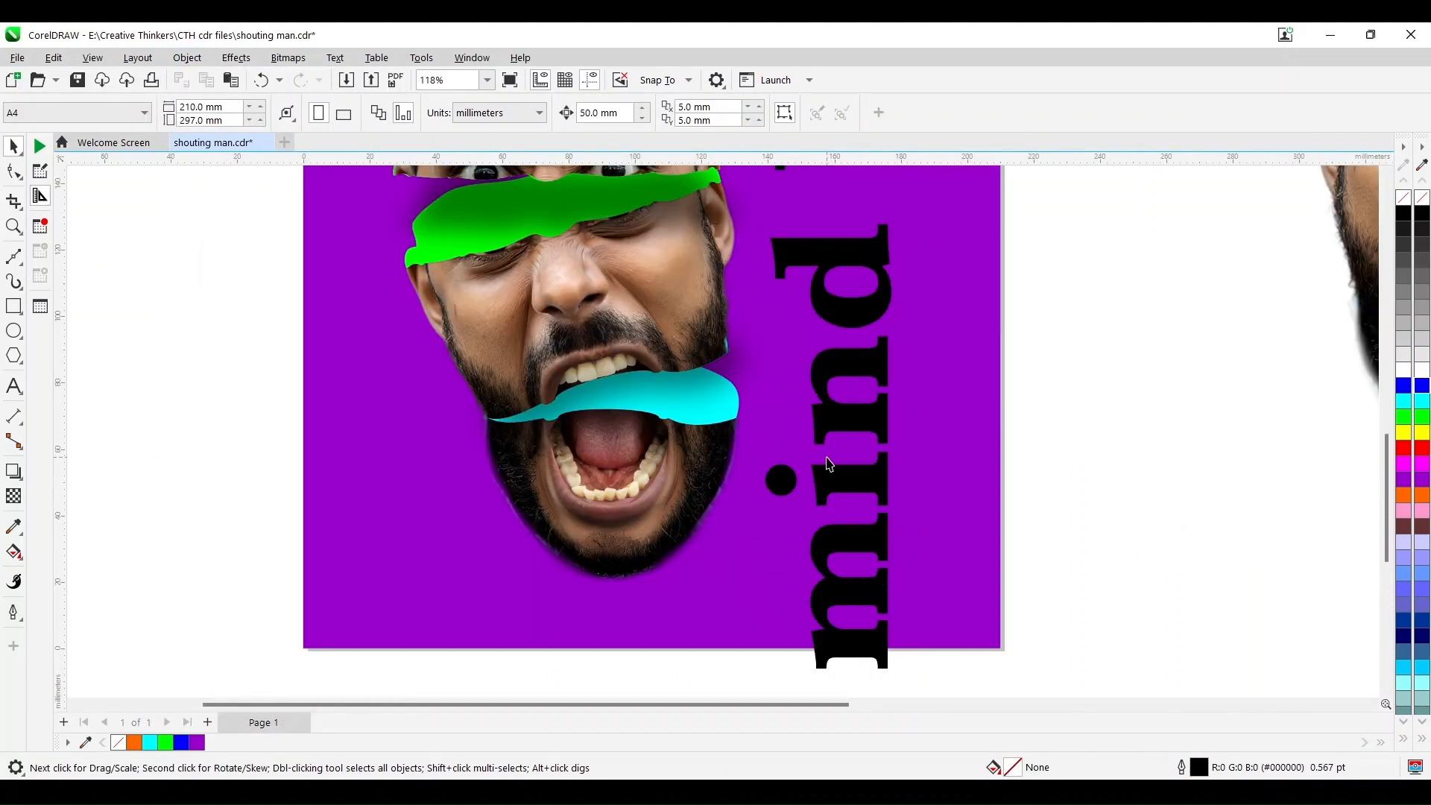
{"action": "scroll", "coordinate": [830, 463], "scroll_direction": "down", "scroll_amount": 2}
{"action": "left_click", "coordinate": [838, 472]}
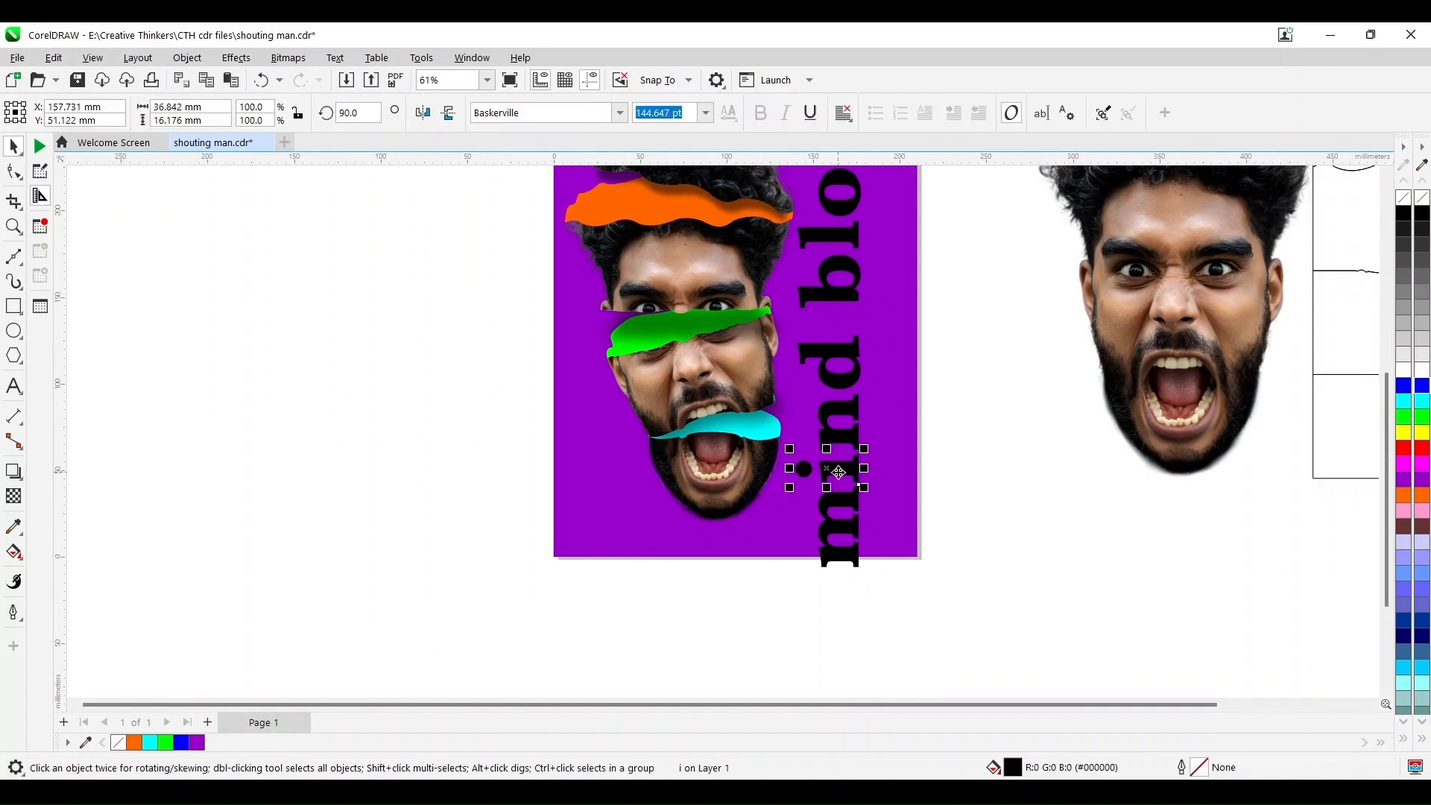
{"action": "left_click_drag", "start_coordinate": [838, 472], "coordinate": [982, 425]}
{"action": "scroll", "coordinate": [847, 485], "scroll_direction": "up", "scroll_amount": 2}
{"action": "left_click_drag", "start_coordinate": [897, 518], "coordinate": [950, 518]}
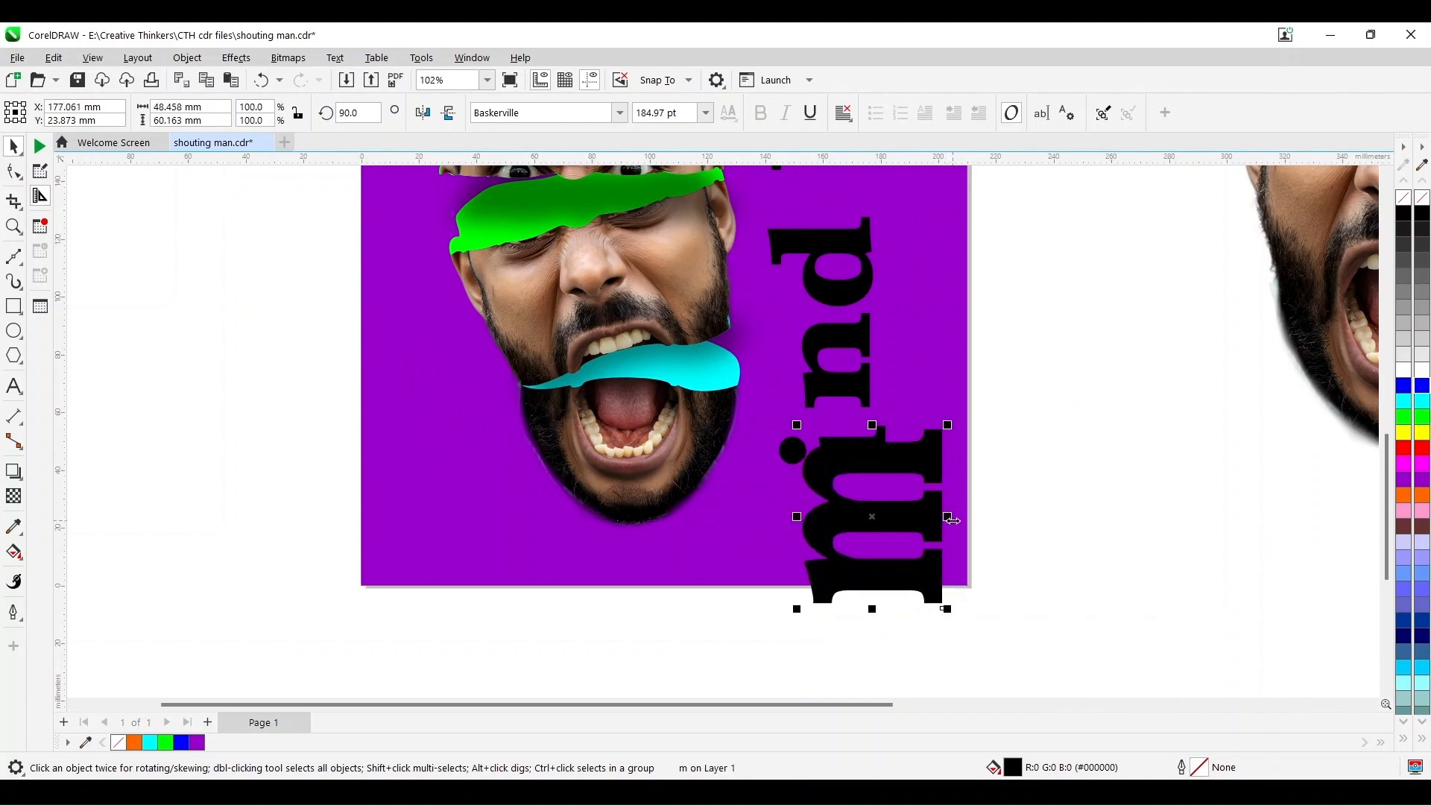
Step: Nest the i and the n of "mind" closely against the enlarged m
{"action": "left_click", "coordinate": [1078, 405]}
{"action": "left_click_drag", "start_coordinate": [877, 440], "coordinate": [879, 432]}
{"action": "left_click_drag", "start_coordinate": [862, 385], "coordinate": [938, 405]}
{"action": "scroll", "coordinate": [891, 418], "scroll_direction": "up", "scroll_amount": 2}
{"action": "scroll", "coordinate": [932, 403], "scroll_direction": "up", "scroll_amount": 3}
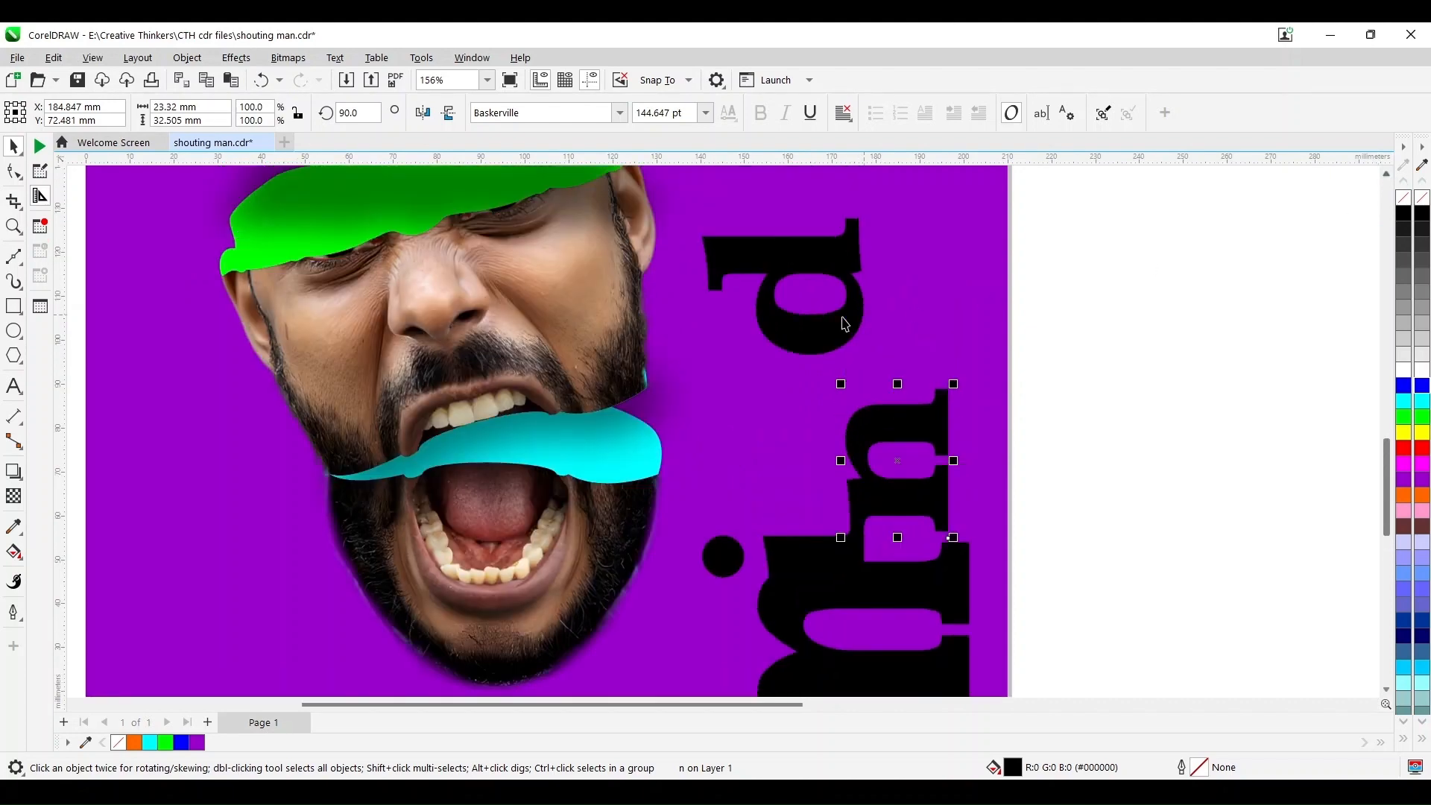
Step: Move the d of "mind" against the n, enlarge it to about 259 pt and adjust its position
{"action": "left_click_drag", "start_coordinate": [847, 325], "coordinate": [922, 404]}
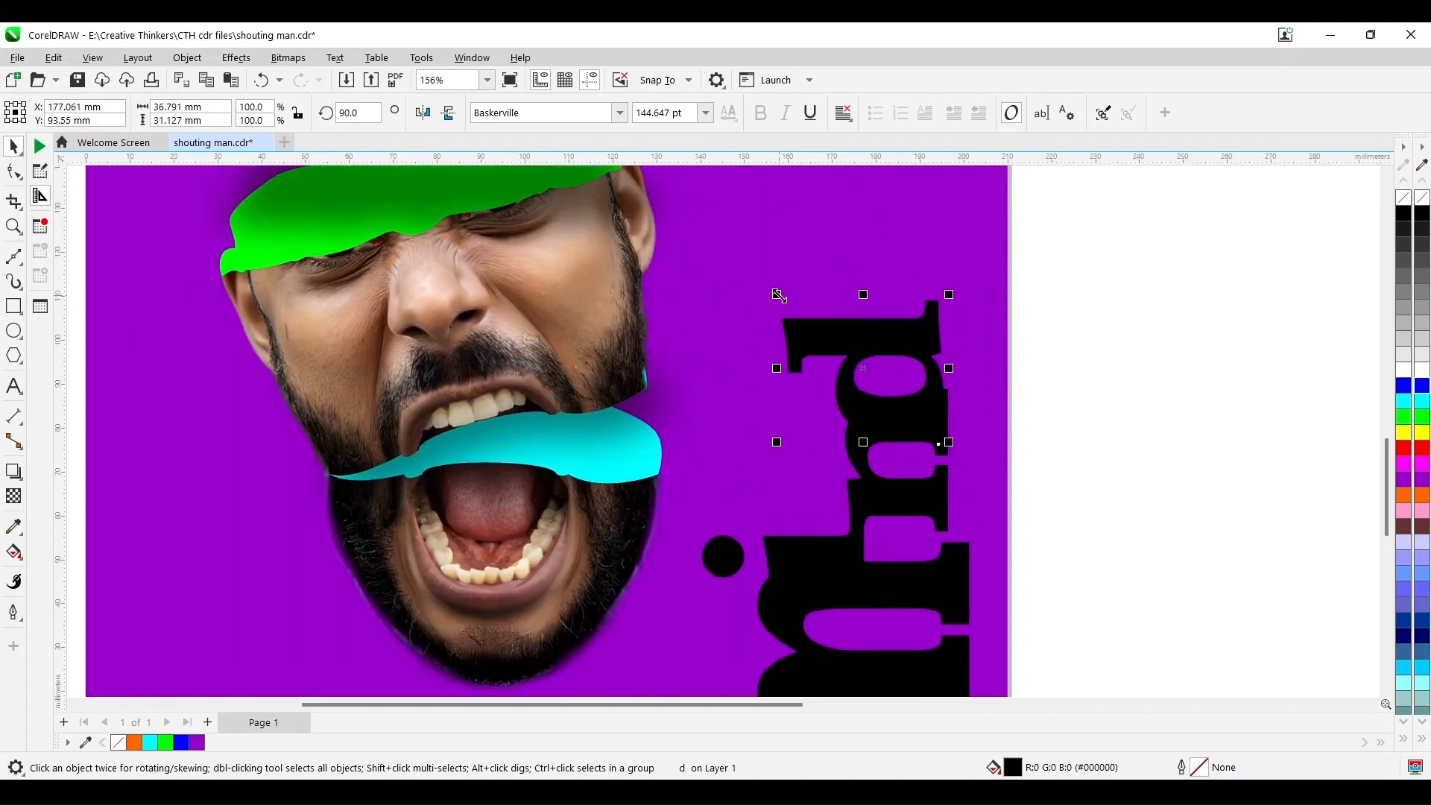
{"action": "left_click_drag", "start_coordinate": [781, 300], "coordinate": [649, 187]}
{"action": "left_click_drag", "start_coordinate": [875, 394], "coordinate": [900, 403]}
{"action": "scroll", "coordinate": [900, 403], "scroll_direction": "down", "scroll_amount": 3}
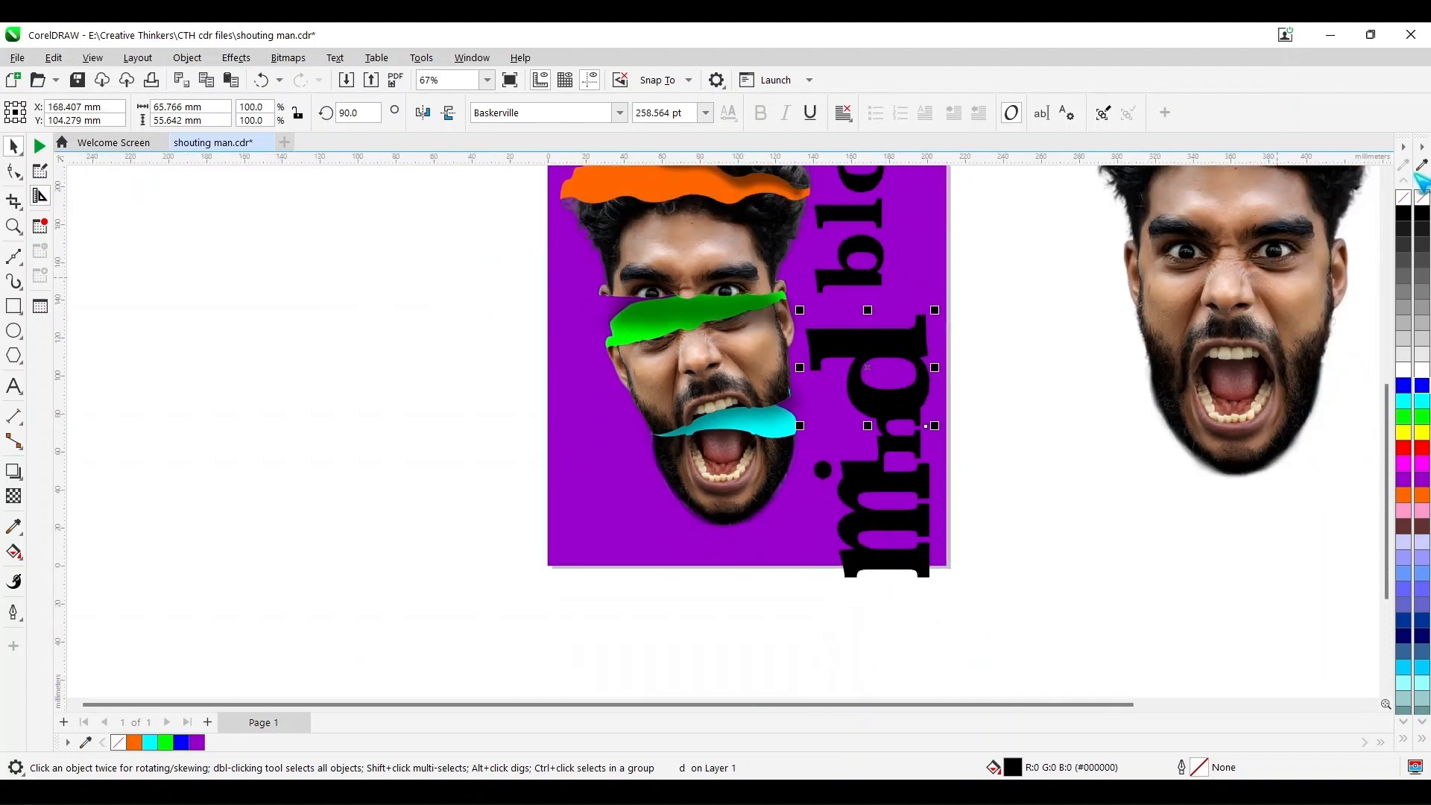
Step: Move the l of "blown" against the b and enlarge both letters together to about 186 pt
{"action": "left_click", "coordinate": [1387, 173]}
{"action": "left_click", "coordinate": [1387, 173]}
{"action": "left_click", "coordinate": [880, 538]}
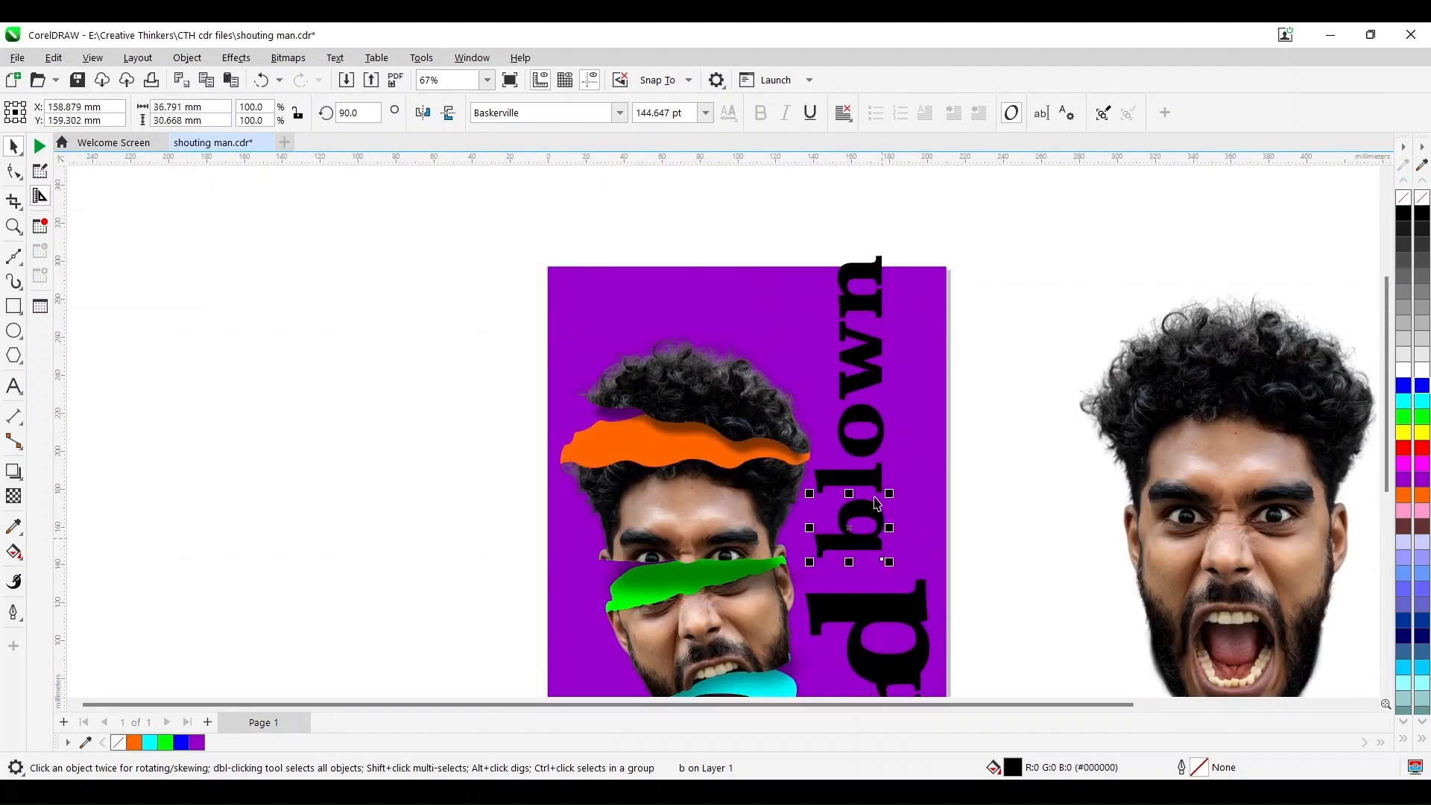
{"action": "left_click_drag", "start_coordinate": [872, 478], "coordinate": [872, 498]}
{"action": "left_click", "coordinate": [874, 543], "text": "shift"}
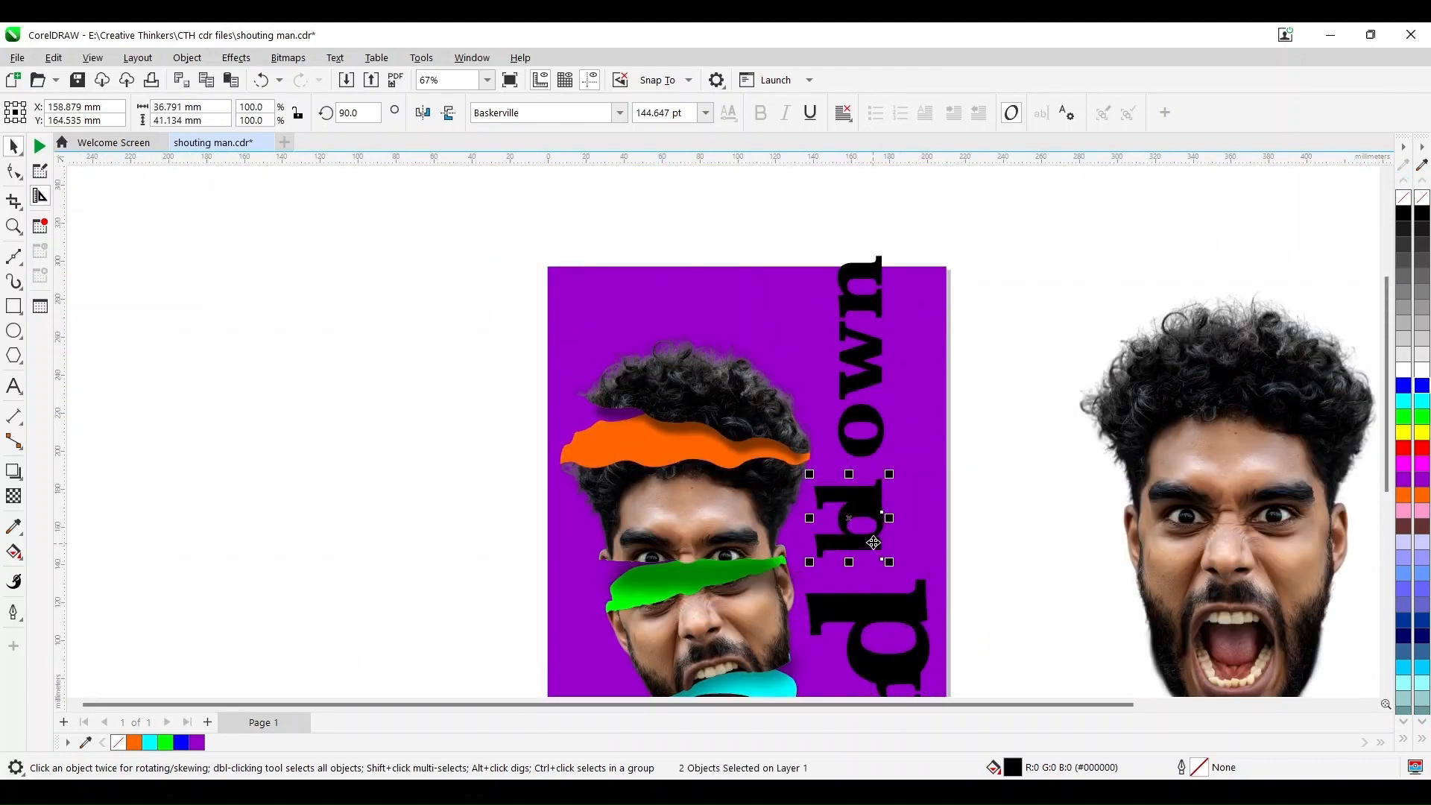
{"action": "left_click_drag", "start_coordinate": [889, 562], "coordinate": [936, 526]}
Step: Offset the l of "blown" slightly toward the head and tuck the o against it
{"action": "left_click", "coordinate": [874, 474]}
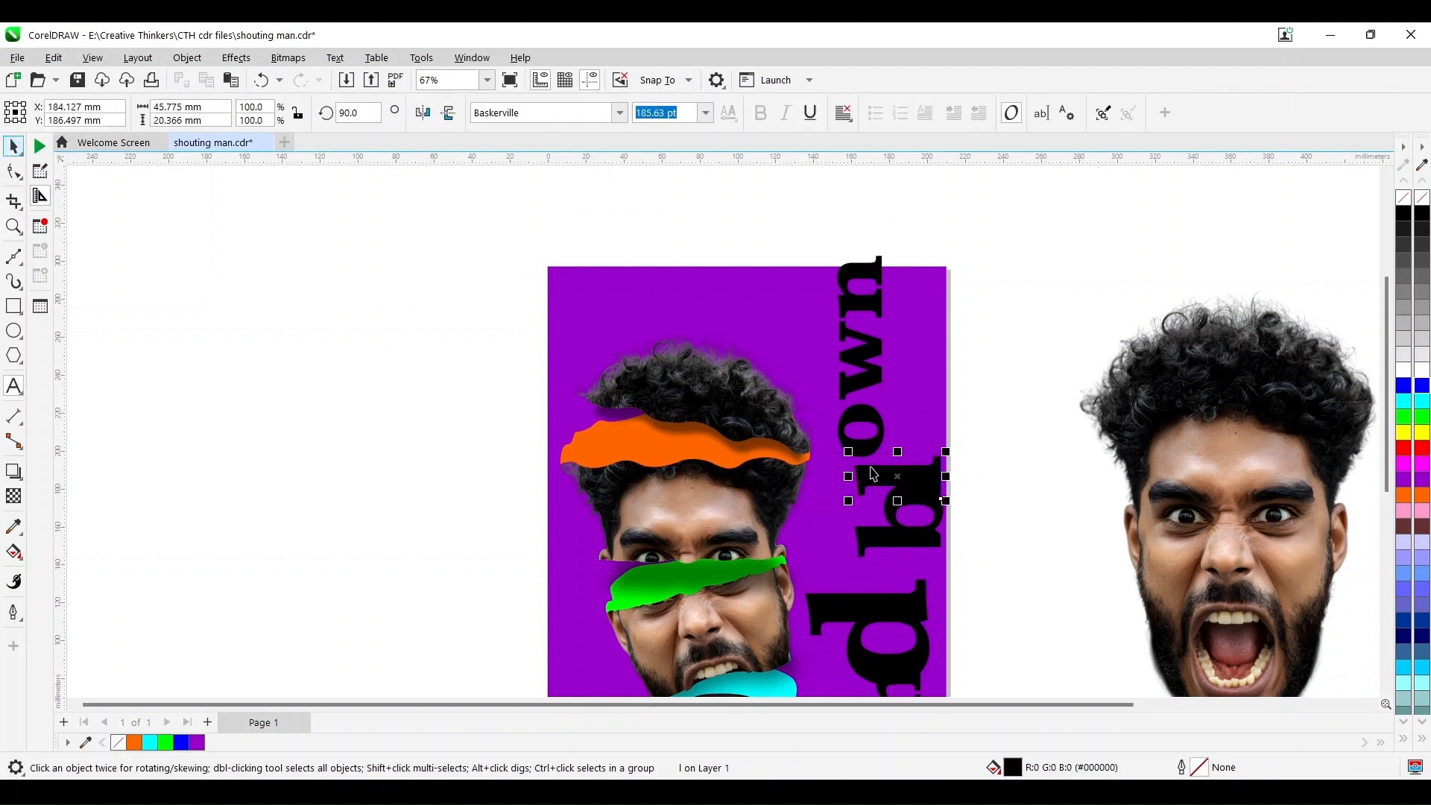
{"action": "left_click_drag", "start_coordinate": [873, 474], "coordinate": [894, 480]}
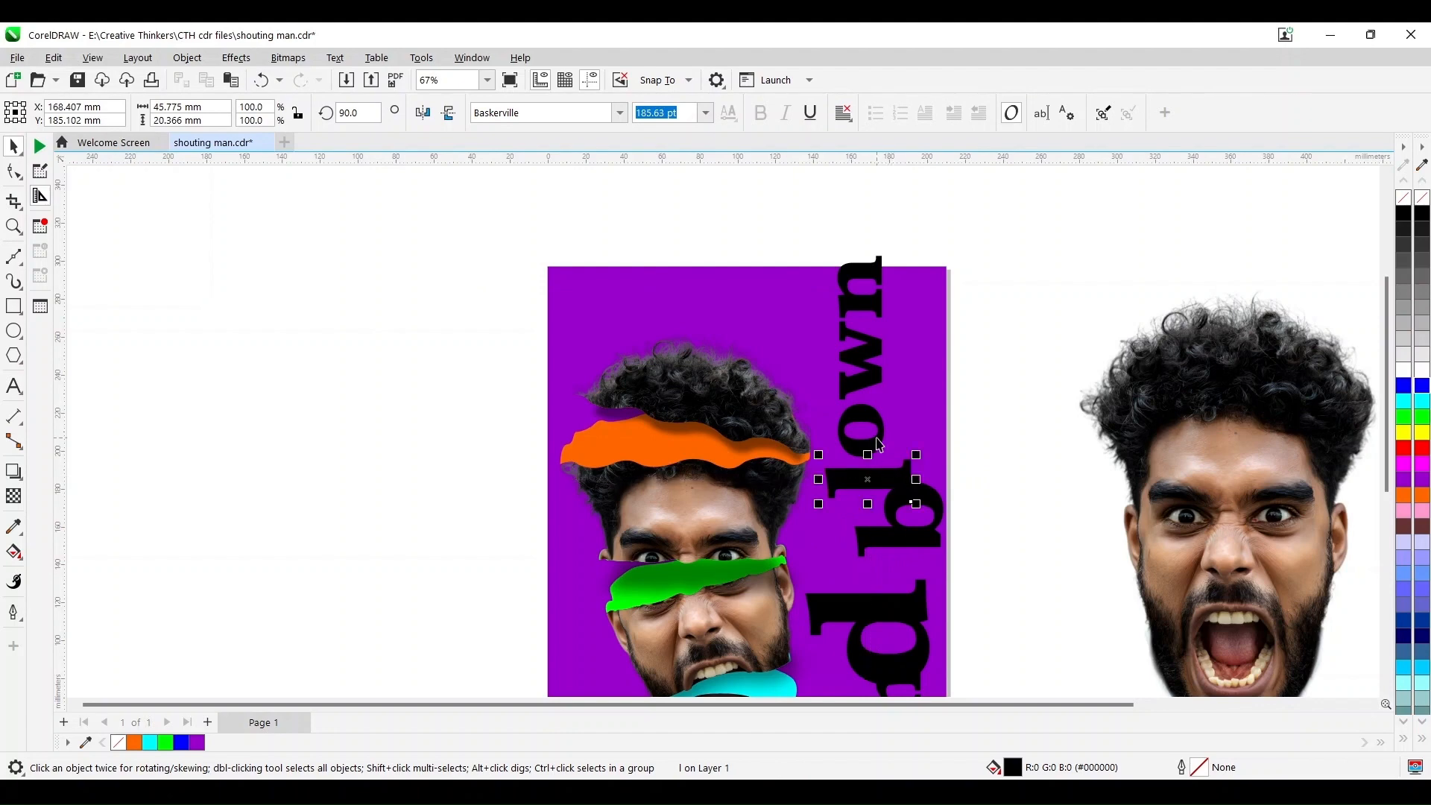
{"action": "left_click_drag", "start_coordinate": [879, 431], "coordinate": [910, 454]}
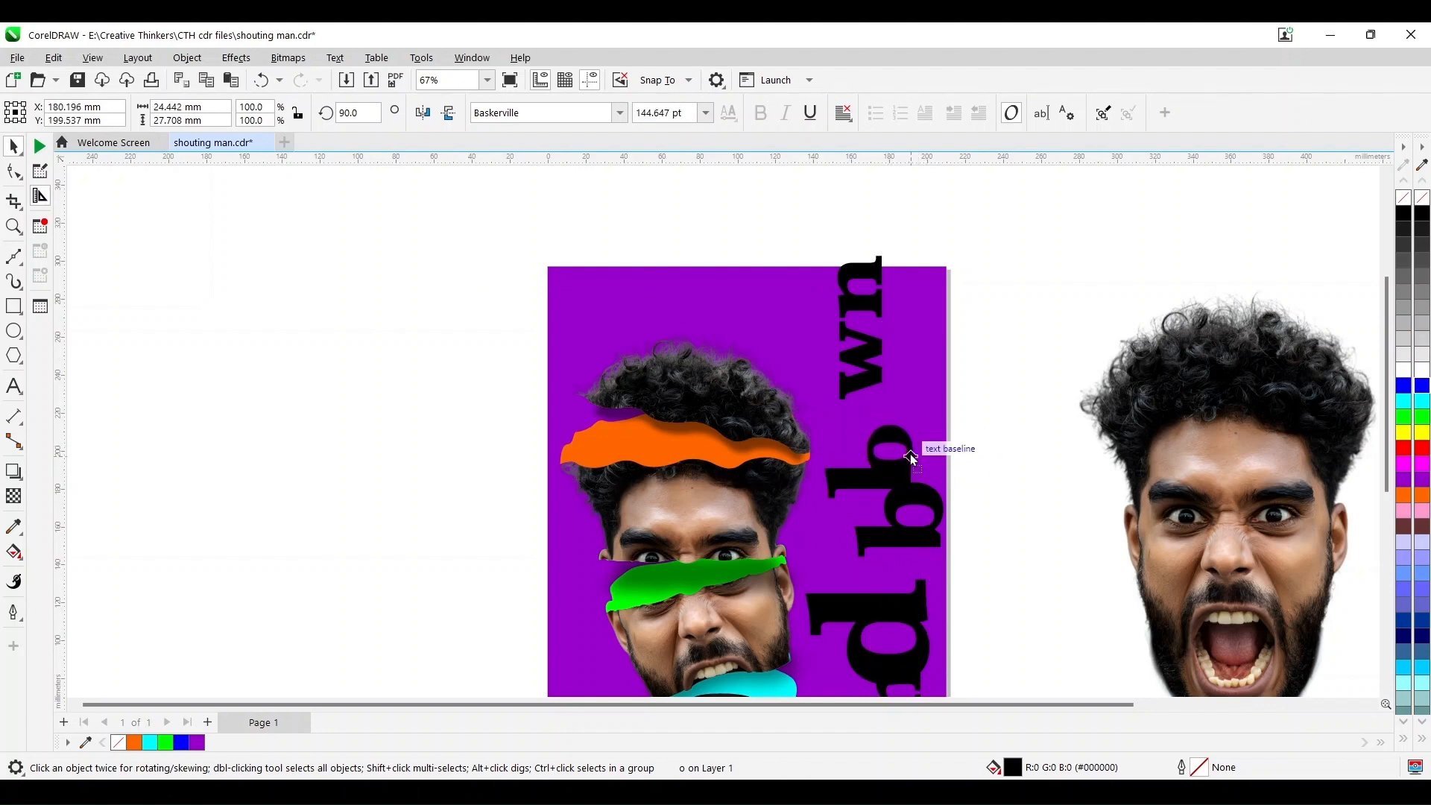
Step: Enlarge the w of "blown" to about 153 pt against the o, and nest the final n against it
{"action": "left_click_drag", "start_coordinate": [886, 379], "coordinate": [925, 404]}
{"action": "left_click_drag", "start_coordinate": [877, 347], "coordinate": [873, 342]}
{"action": "left_click_drag", "start_coordinate": [874, 389], "coordinate": [847, 390]}
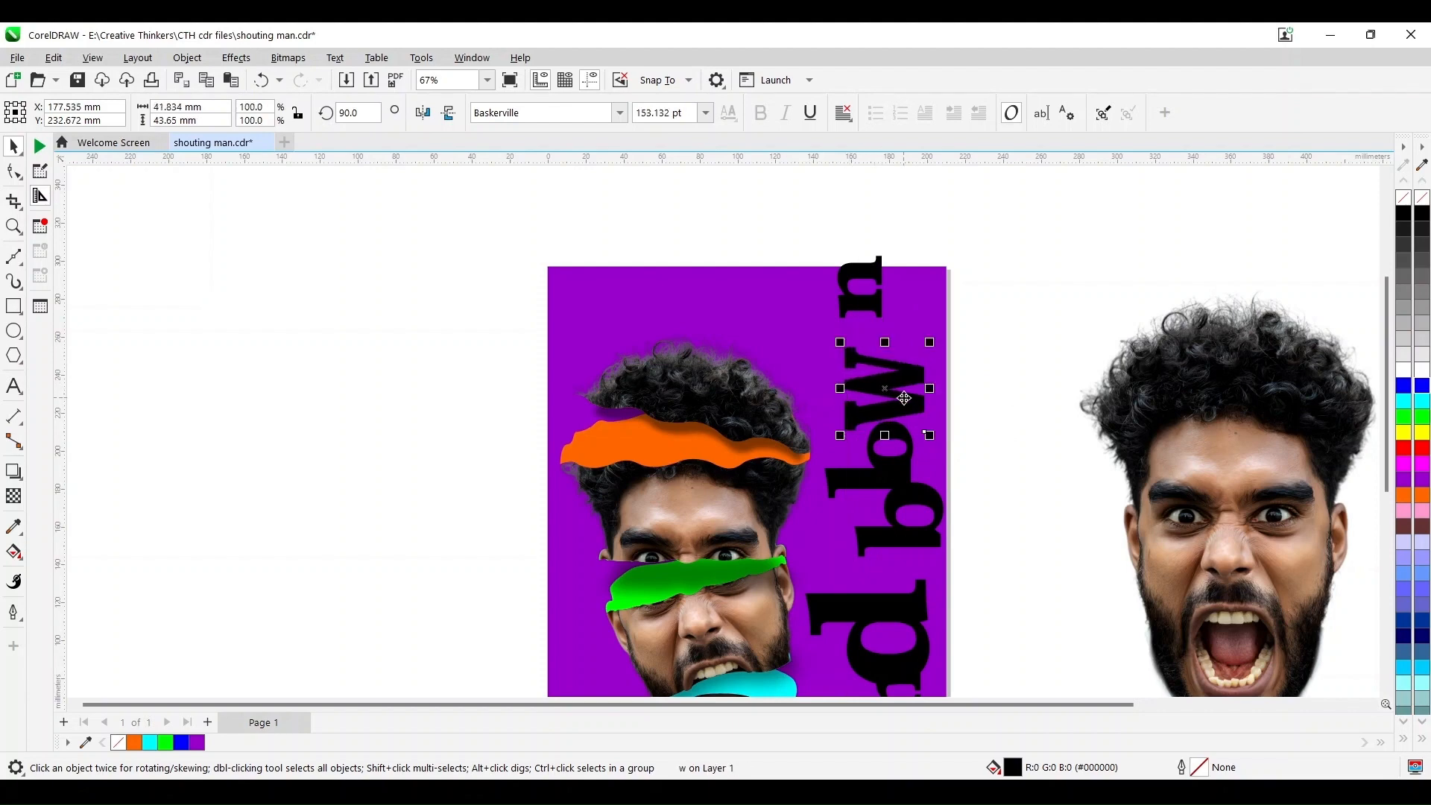
{"action": "mouse_move", "coordinate": [883, 317]}
{"action": "left_mouse_down"}
{"action": "mouse_move", "coordinate": [943, 374]}
{"action": "mouse_move", "coordinate": [888, 341]}
{"action": "left_mouse_up"}
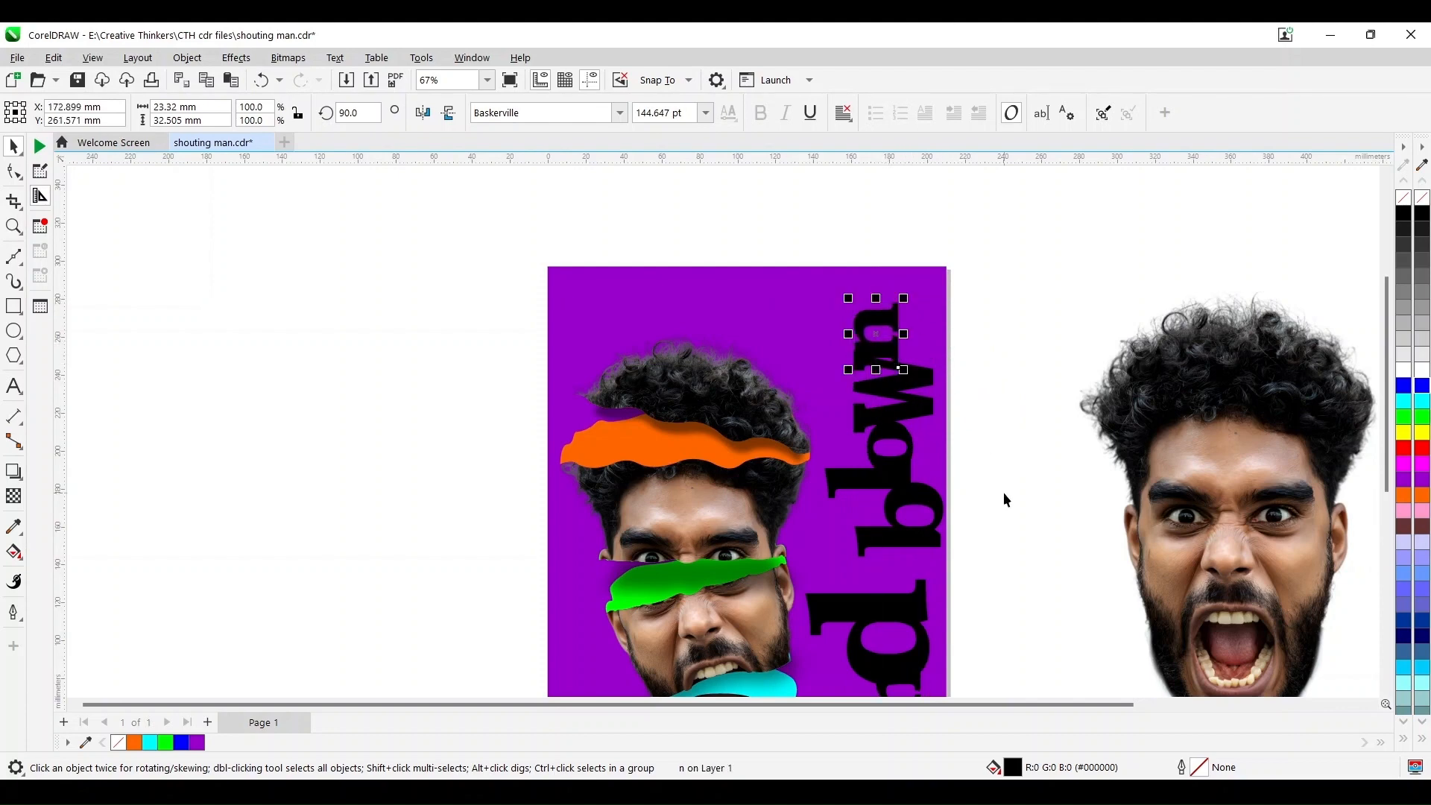
Step: Select all nine letters and enlarge them together to about 80 mm wide and 311 mm tall
{"action": "scroll", "coordinate": [1003, 492], "scroll_direction": "down", "scroll_amount": 1}
{"action": "scroll", "coordinate": [1003, 492], "scroll_direction": "down", "scroll_amount": 4}
{"action": "scroll", "coordinate": [1017, 368], "scroll_direction": "down", "scroll_amount": 1}
{"action": "left_click_drag", "start_coordinate": [1011, 277], "coordinate": [896, 649]}
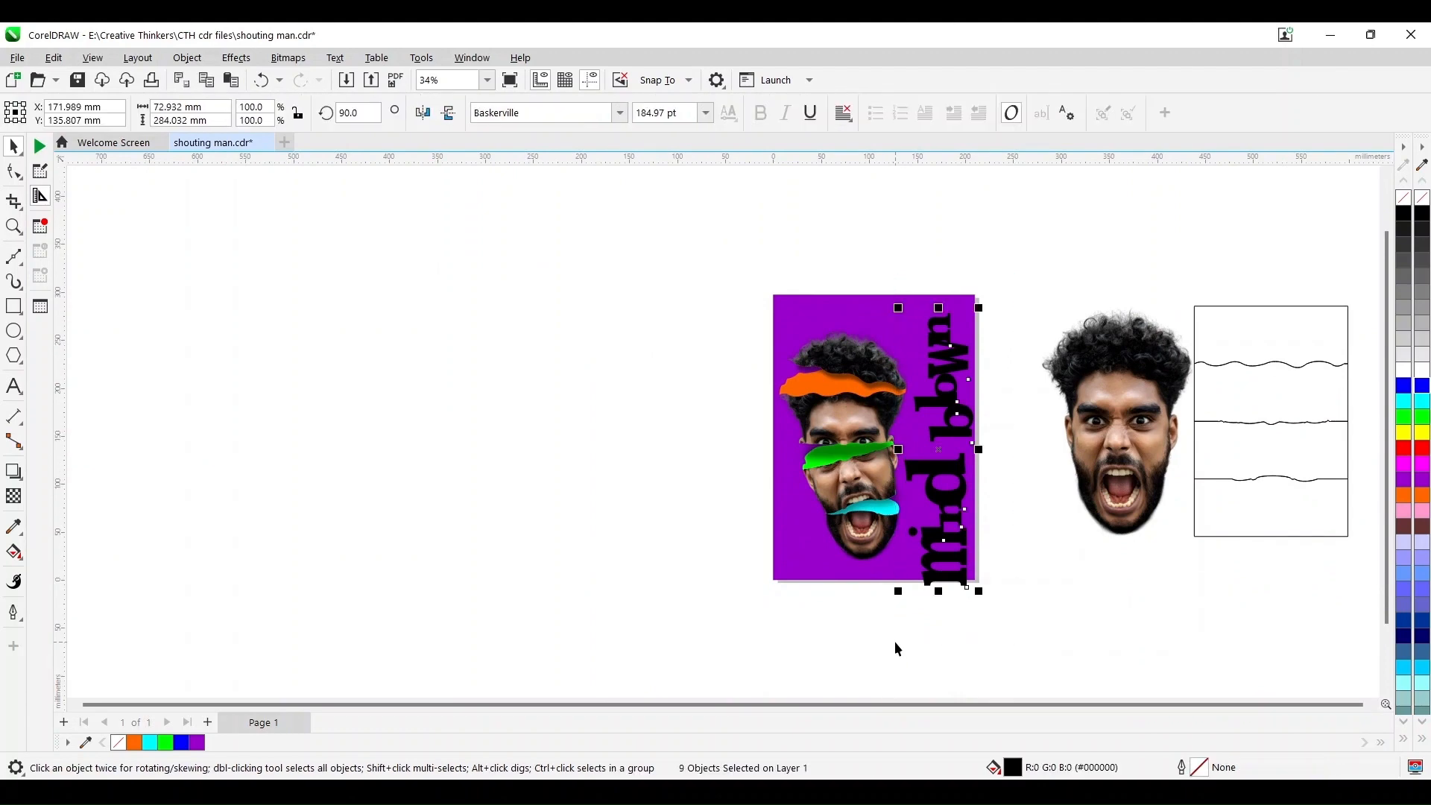
{"action": "mouse_move", "coordinate": [895, 308]}
{"action": "left_mouse_down"}
{"action": "mouse_move", "coordinate": [872, 278]}
{"action": "mouse_move", "coordinate": [889, 282]}
{"action": "left_mouse_up"}
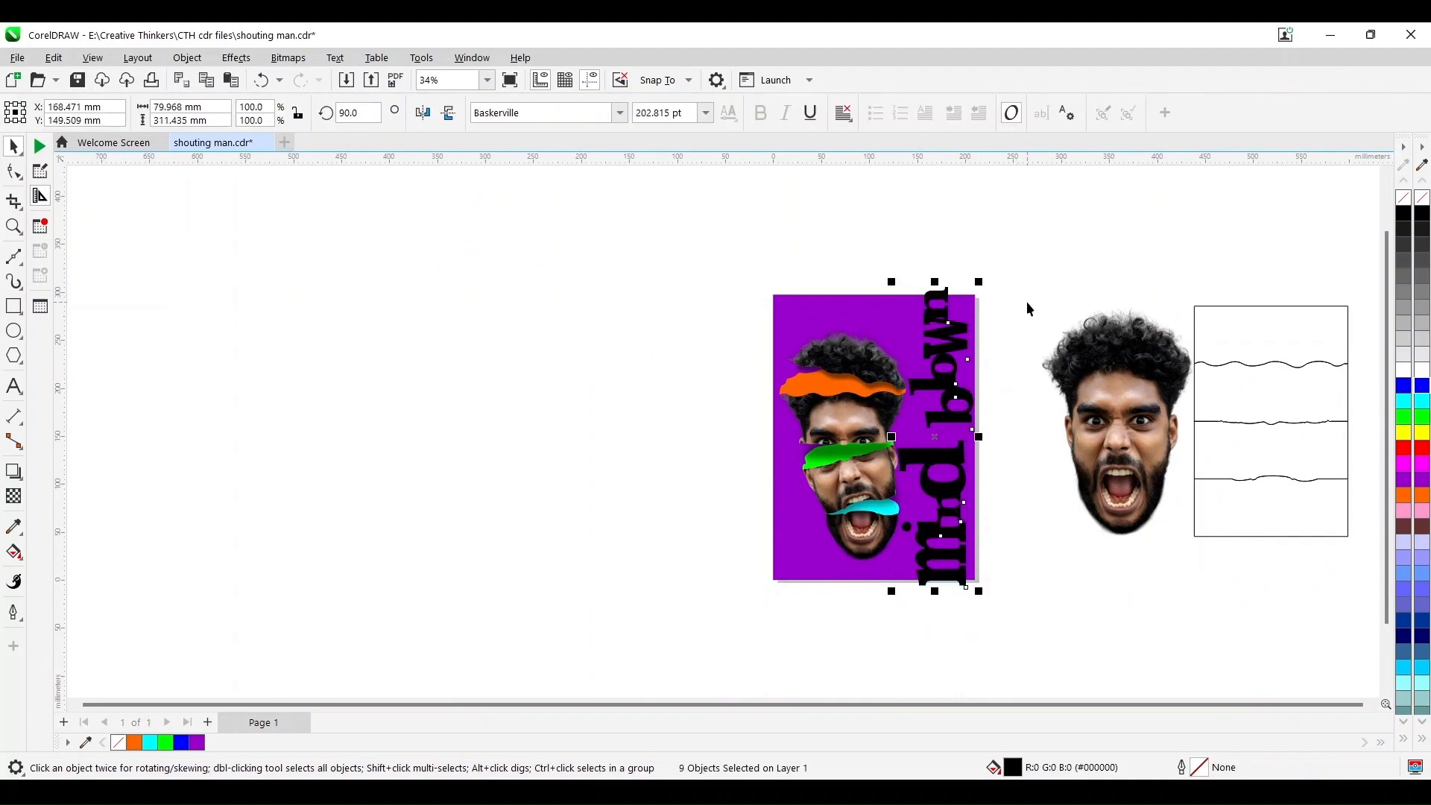
Step: Draw a circle, centre it over the o of "blown" and scale it to about 30 mm in diameter
{"action": "scroll", "coordinate": [1002, 343], "scroll_direction": "up", "scroll_amount": 8}
{"action": "key", "text": "F7"}
{"action": "left_click_drag", "start_coordinate": [229, 378], "coordinate": [309, 458]}
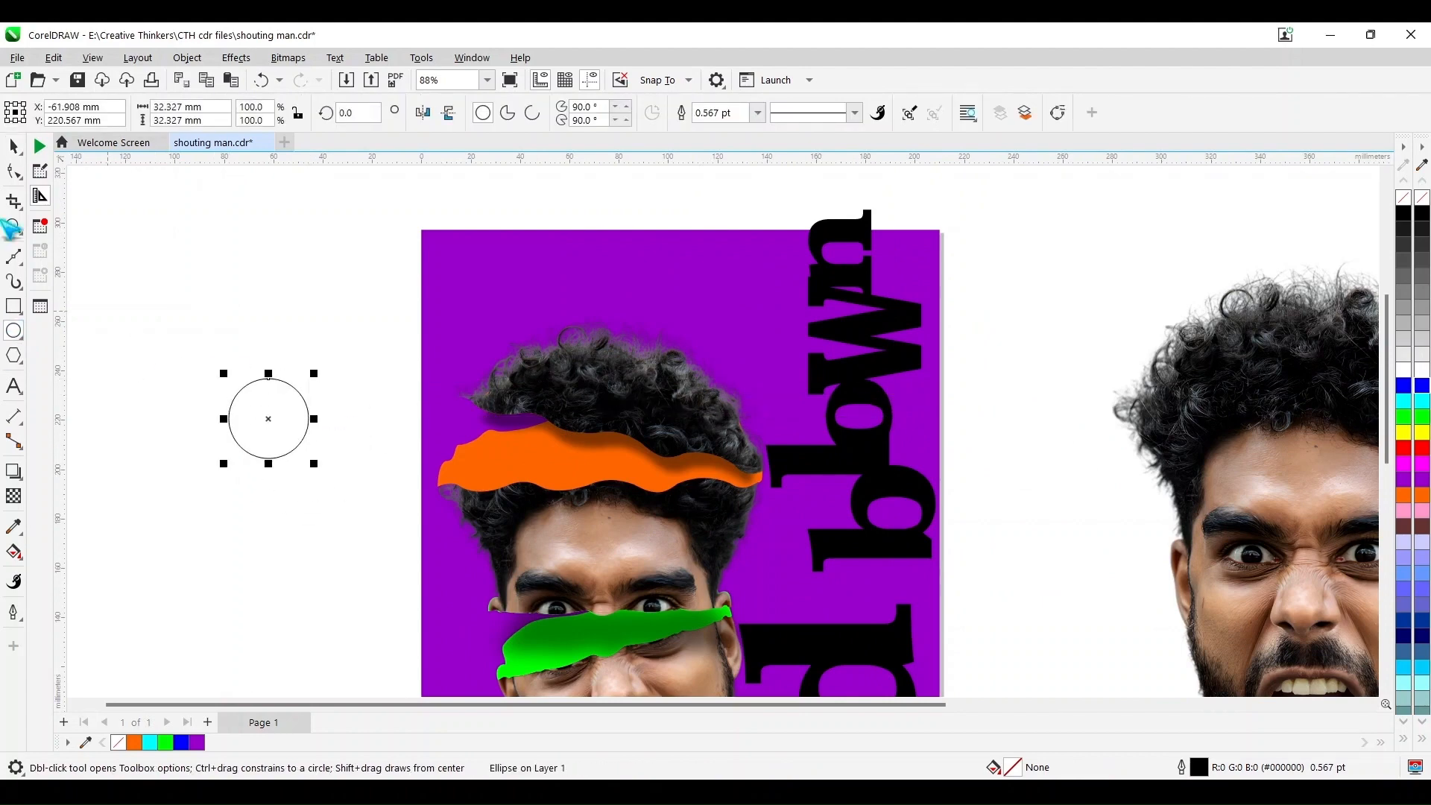
{"action": "key", "text": "space"}
{"action": "mouse_move", "coordinate": [268, 416]}
{"action": "left_mouse_down"}
{"action": "mouse_move", "coordinate": [815, 430]}
{"action": "mouse_move", "coordinate": [872, 413]}
{"action": "left_mouse_up"}
{"action": "scroll", "coordinate": [869, 424], "scroll_direction": "up", "scroll_amount": 3}
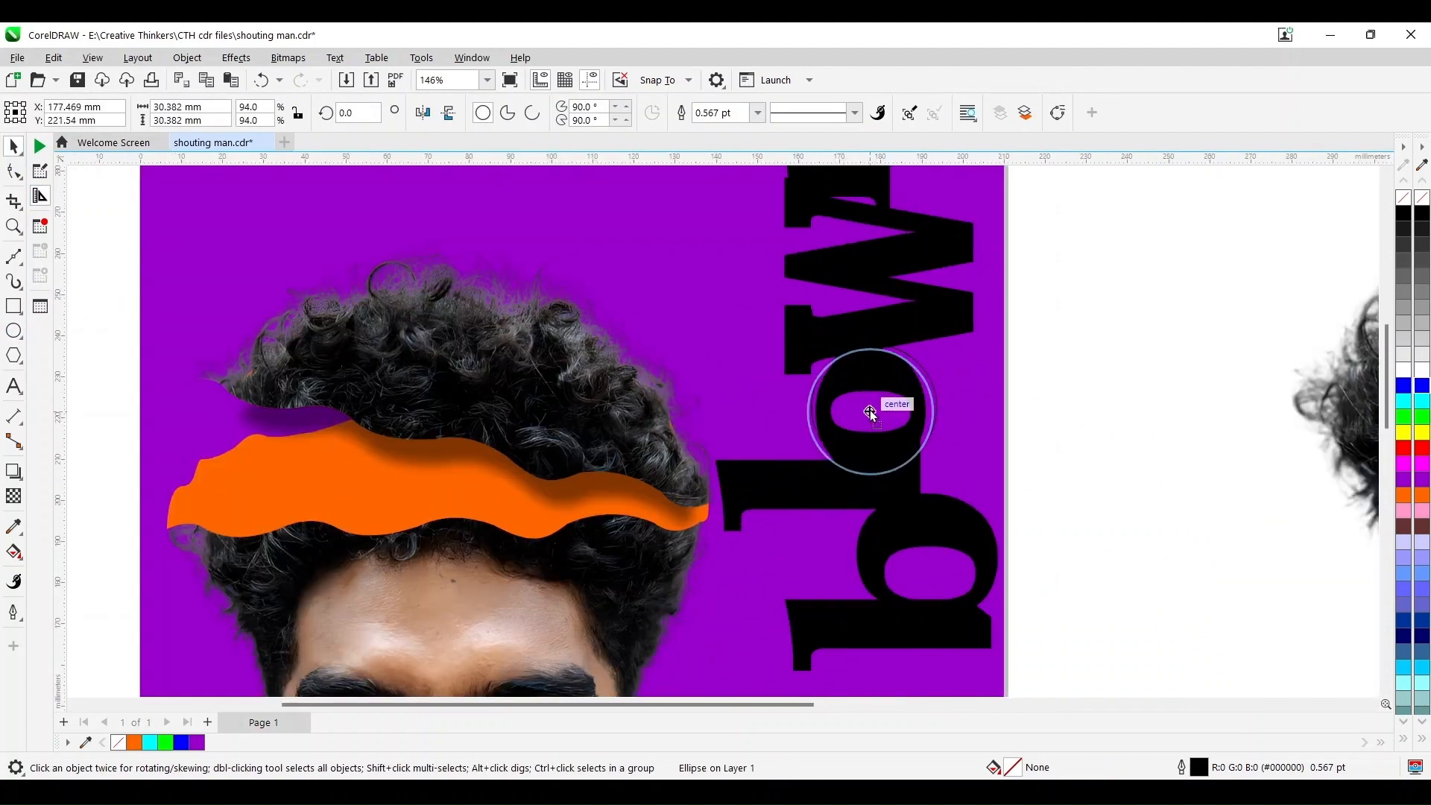
Step: Replace the letter o of "blown" with the circle by nudging it aside, deleting the letter and nudging it back
{"action": "key", "text": "Right"}
{"action": "left_click", "coordinate": [917, 396]}
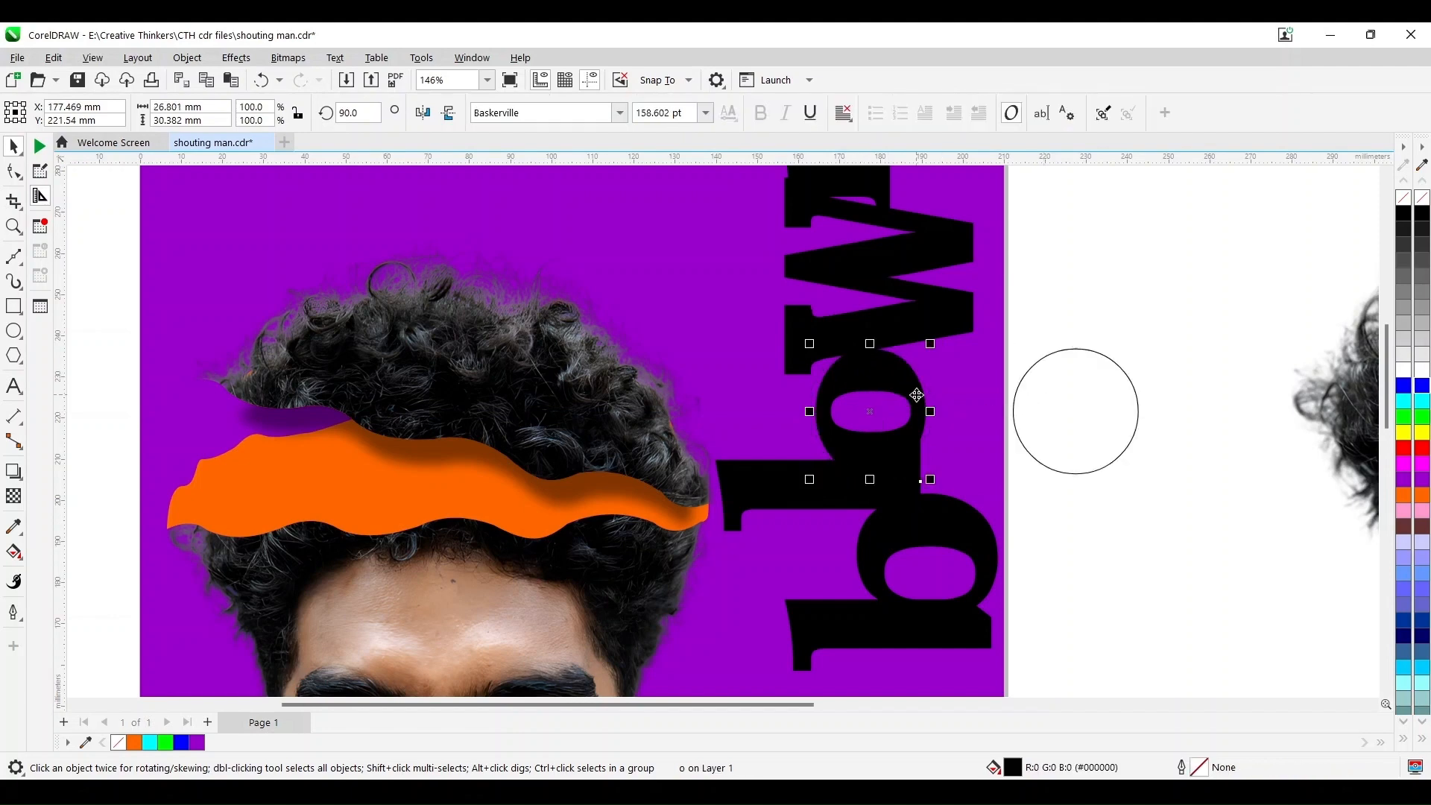
{"action": "key", "text": "Delete"}
{"action": "left_click", "coordinate": [1077, 420]}
{"action": "key", "text": "Left"}
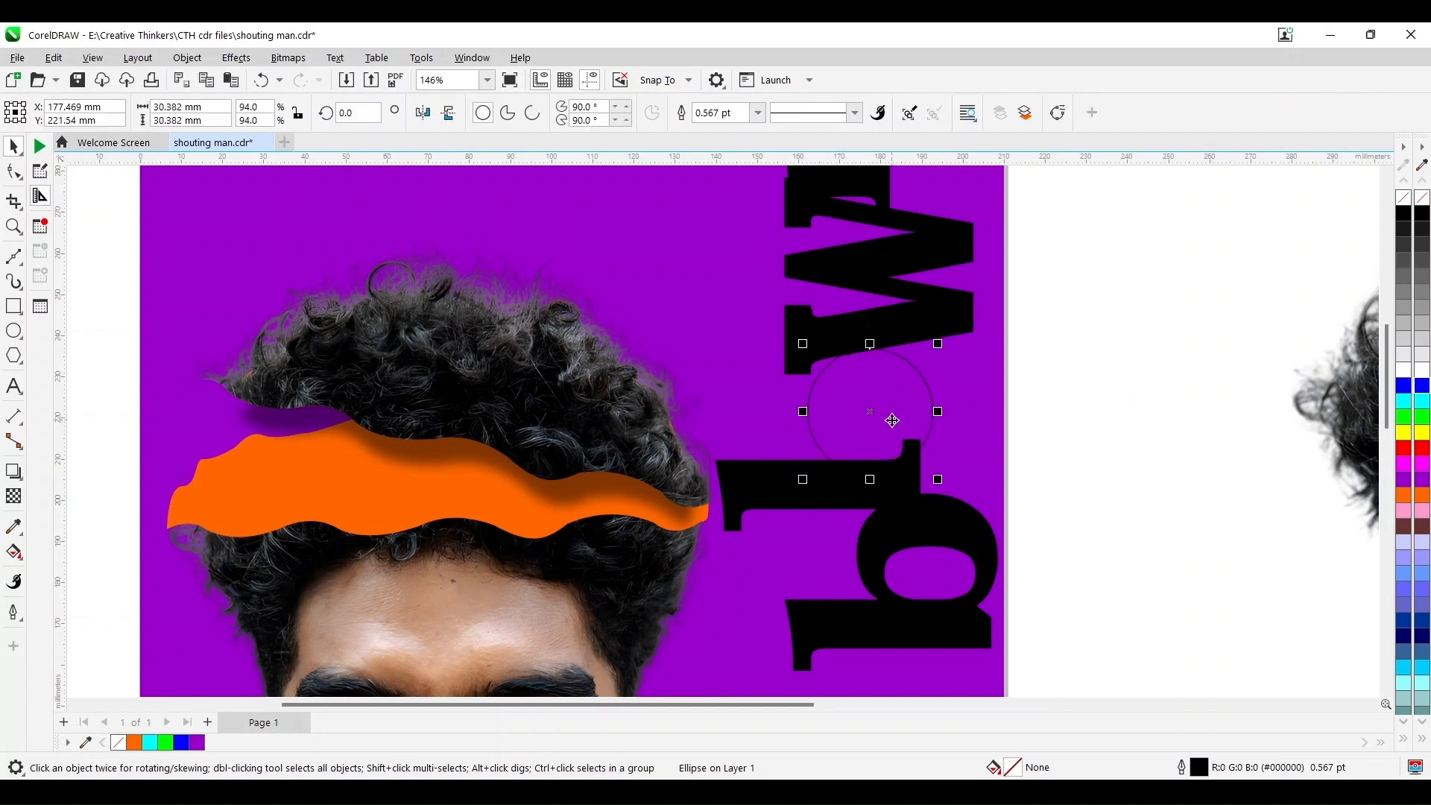
Step: Give the circle that stands for the o a 12 pt outline with rounded corners
{"action": "left_click", "coordinate": [757, 112]}
{"action": "left_click", "coordinate": [751, 250]}
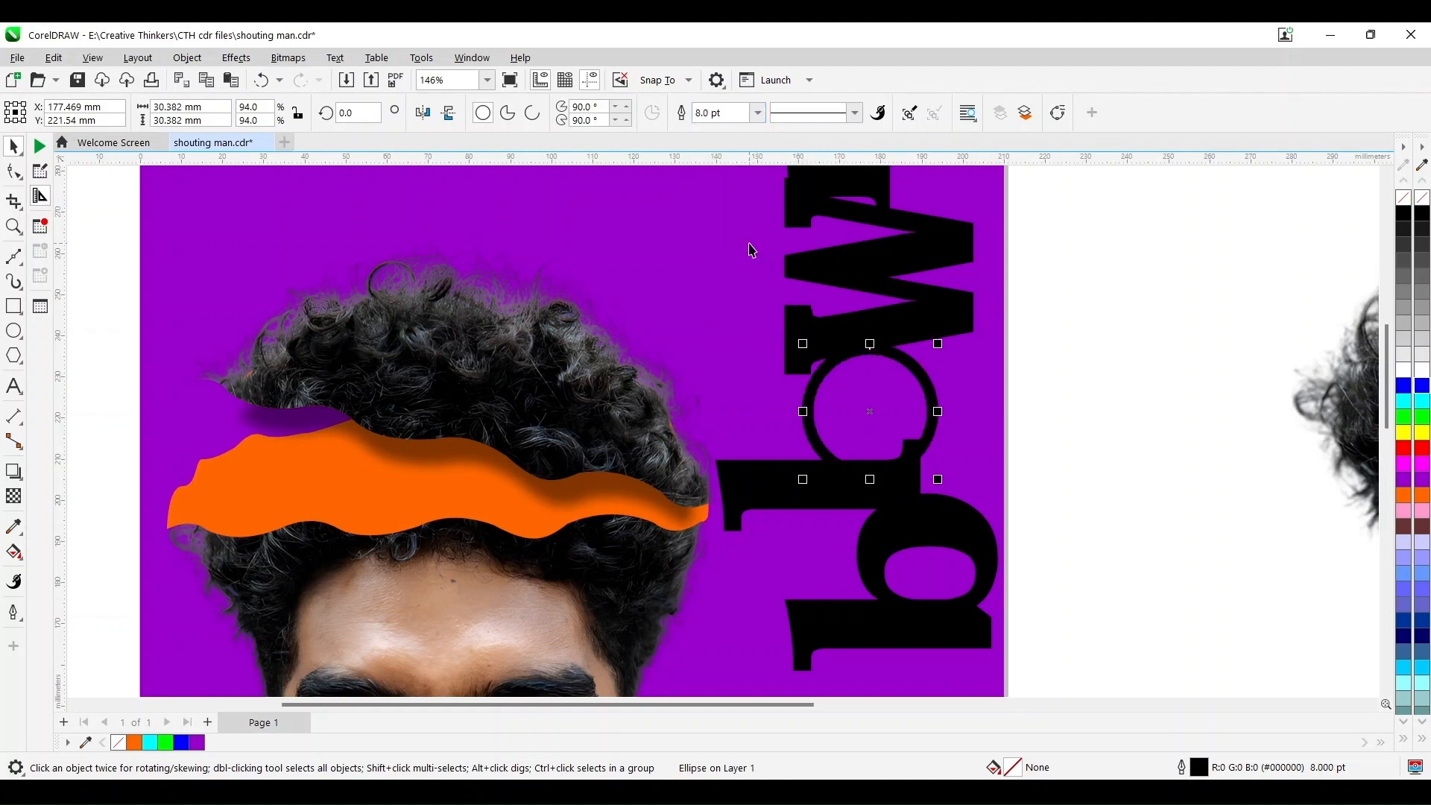
{"action": "left_click", "coordinate": [757, 113]}
{"action": "left_click", "coordinate": [739, 281]}
{"action": "double_click", "coordinate": [1199, 768]}
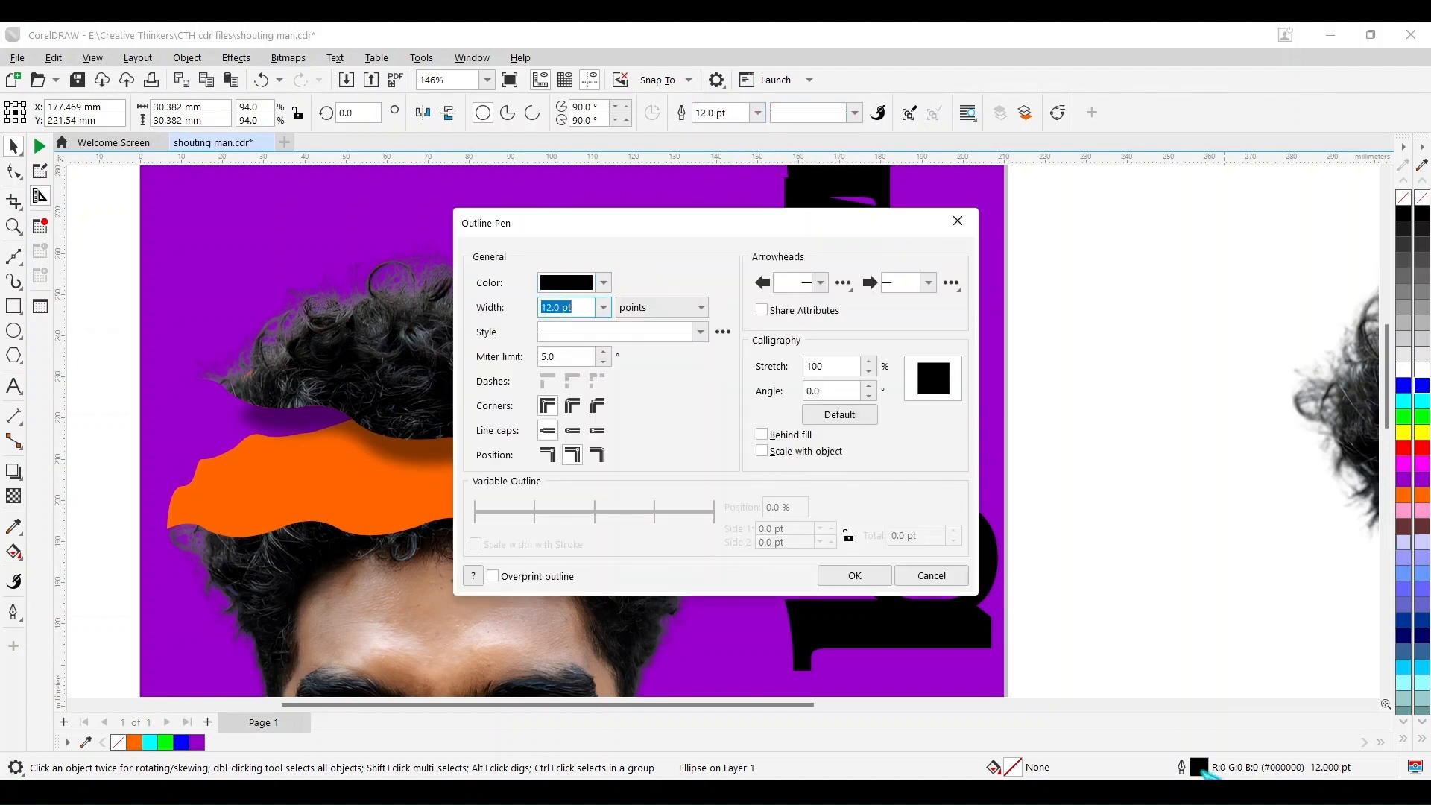
{"action": "left_click", "coordinate": [581, 407]}
{"action": "left_click", "coordinate": [847, 575]}
Step: Open the circle and adjust its end nodes to leave a gap of about 44 degrees facing the head
{"action": "left_click", "coordinate": [532, 113]}
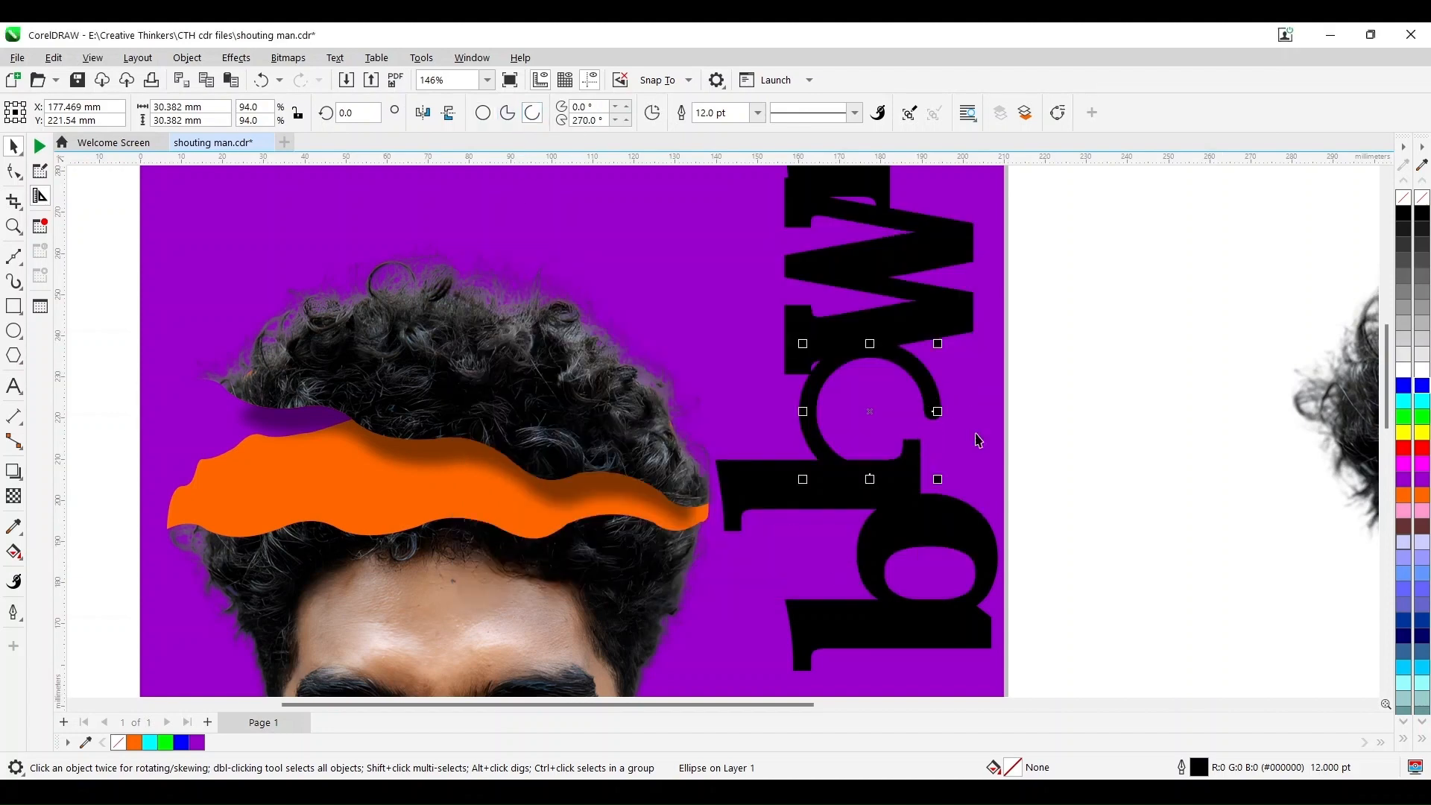
{"action": "left_click", "coordinate": [13, 171]}
{"action": "left_click_drag", "start_coordinate": [937, 415], "coordinate": [814, 438]}
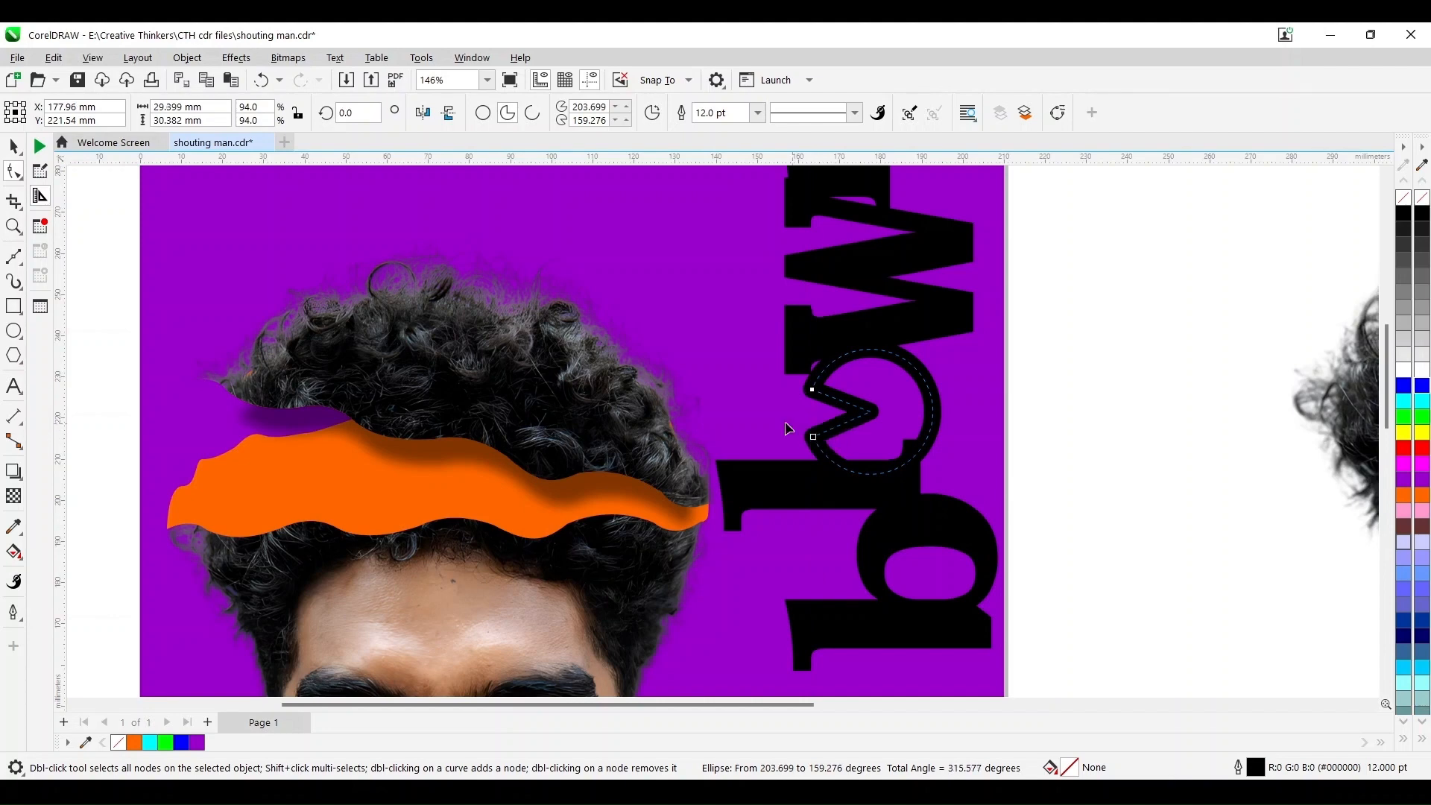
Step: Draw a horizontal line about 21 mm long through the ring's gap to its centre, with a thick round-ended outline like the ring's
{"action": "left_click", "coordinate": [20, 264]}
{"action": "left_click", "coordinate": [77, 277]}
{"action": "left_click_drag", "start_coordinate": [777, 410], "coordinate": [876, 410]}
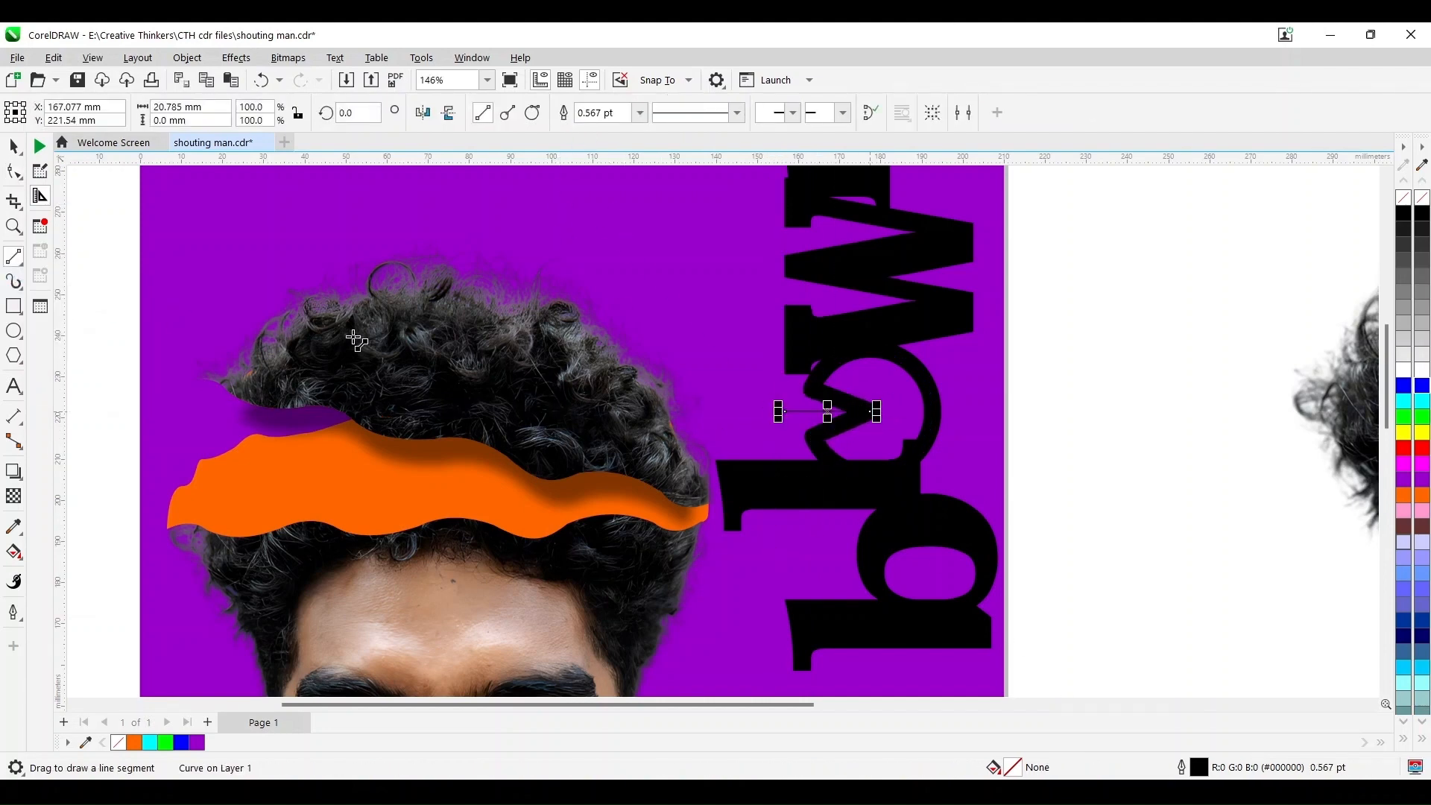
{"action": "key", "text": "space"}
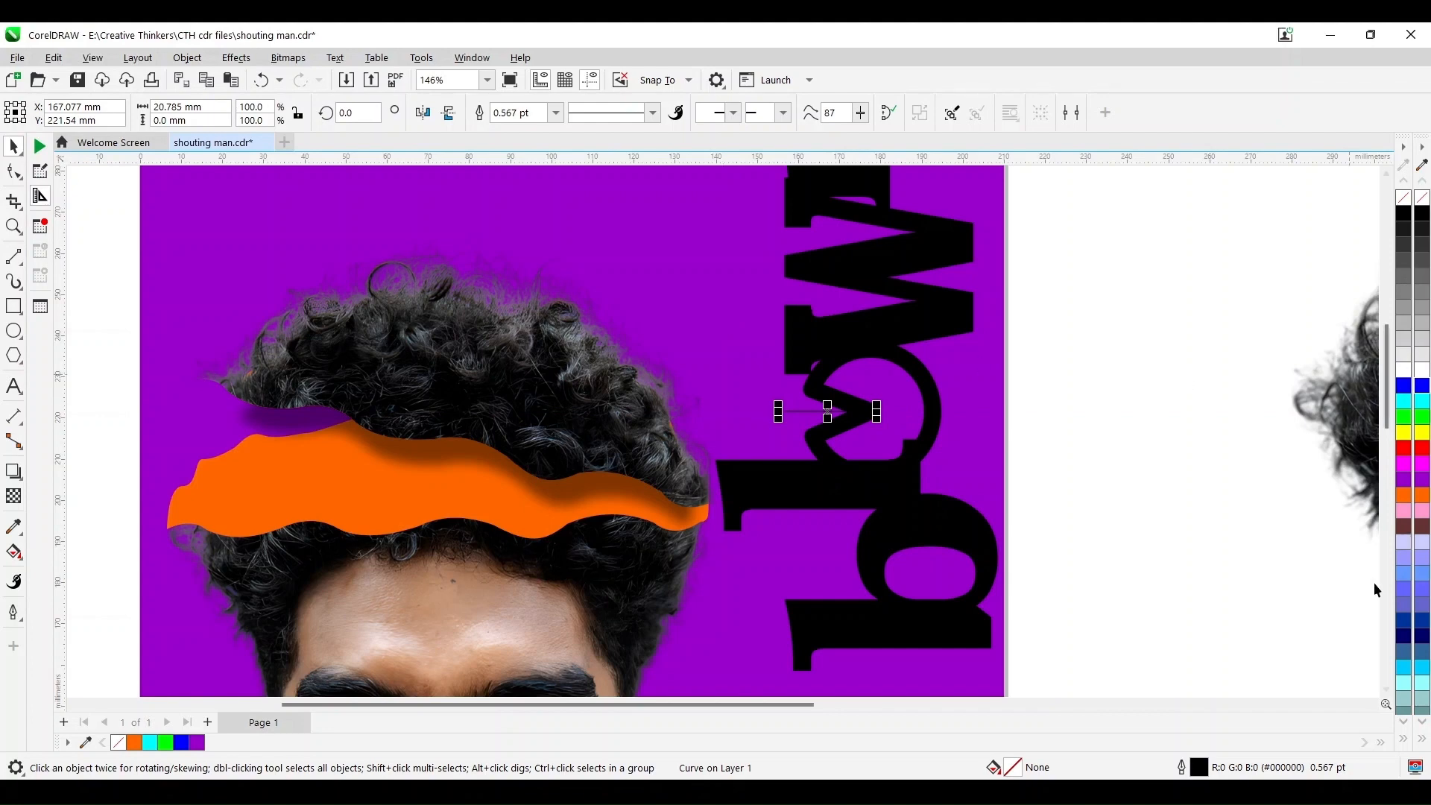
{"action": "double_click", "coordinate": [1199, 766]}
{"action": "left_click", "coordinate": [603, 307]}
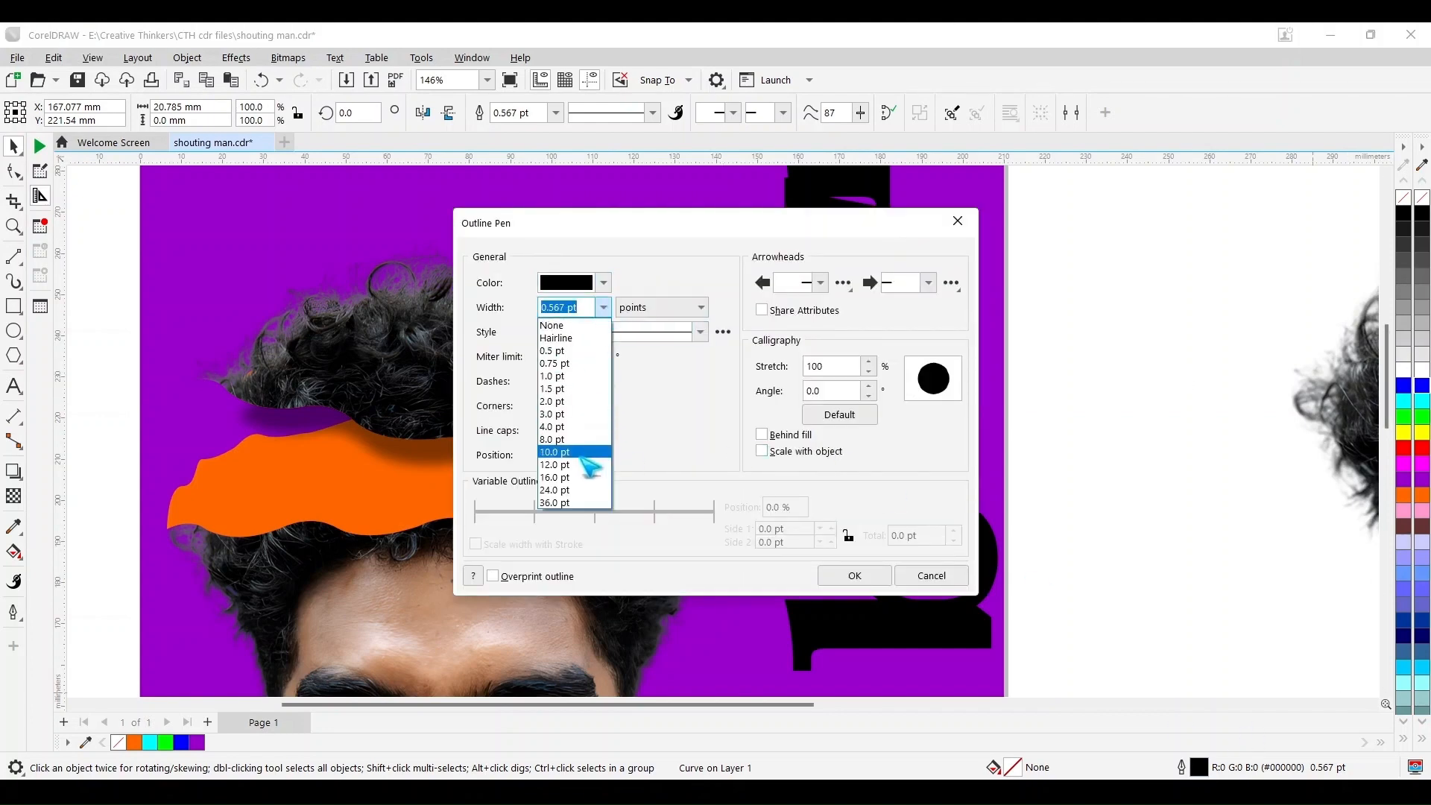
{"action": "left_click", "coordinate": [589, 458]}
{"action": "left_click", "coordinate": [854, 579]}
Step: Change the ring from a pie shape to an open arc
{"action": "left_click", "coordinate": [928, 417]}
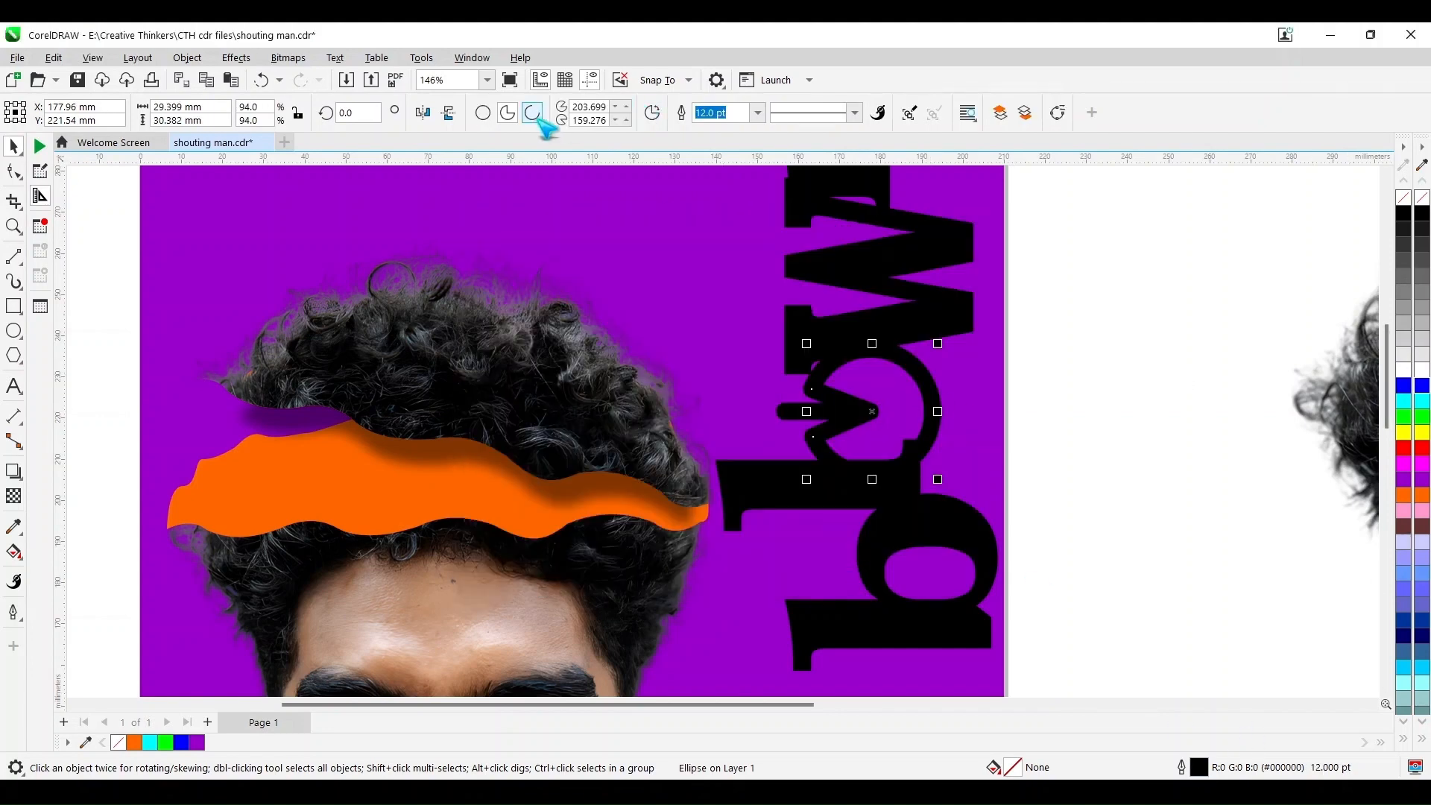
{"action": "left_click", "coordinate": [823, 412]}
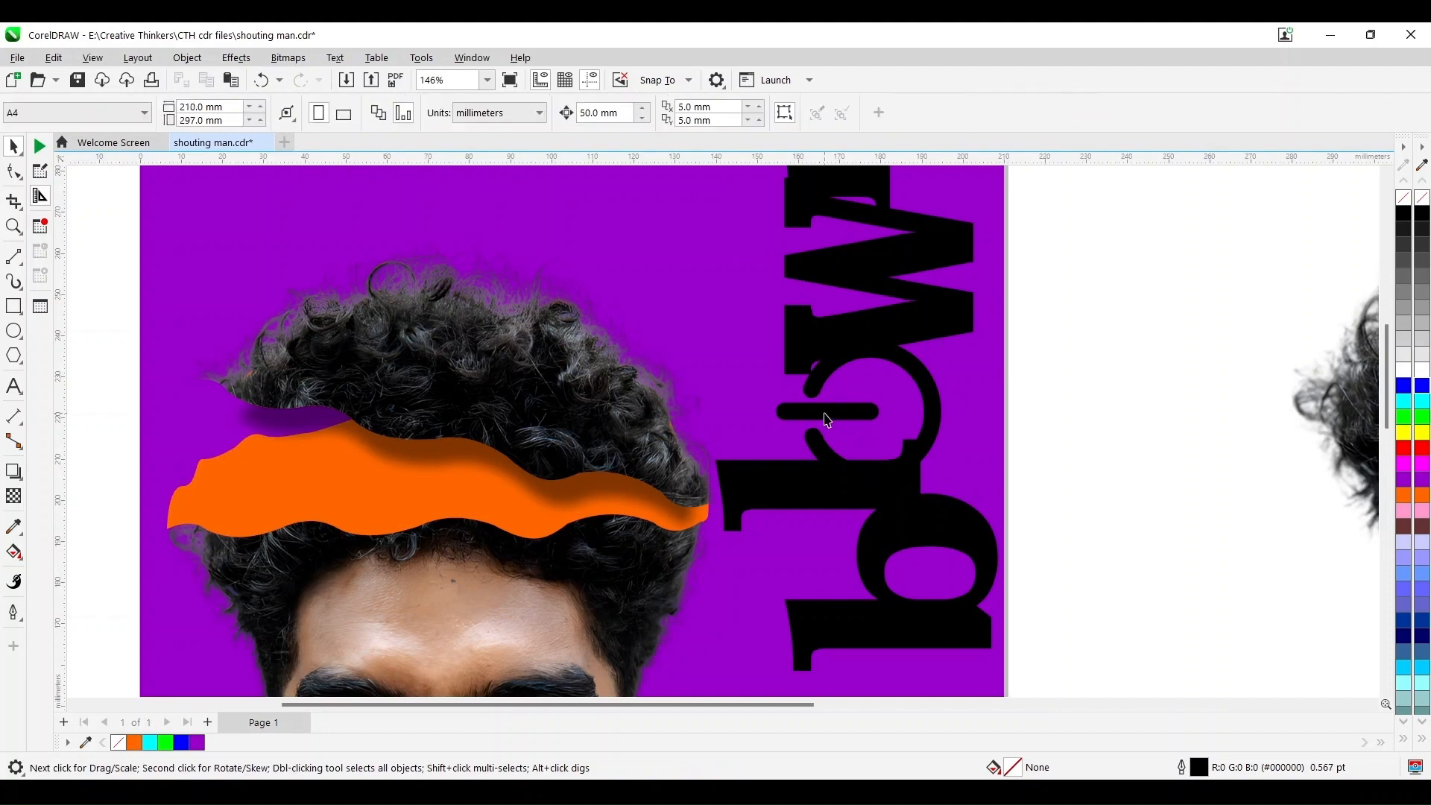
Step: Set the ring's arc angles to 200° and 160° so the gap is symmetrical around the bar
{"action": "left_click", "coordinate": [926, 385], "text": "shift"}
{"action": "left_click", "coordinate": [1043, 391]}
{"action": "scroll", "coordinate": [837, 412], "scroll_direction": "up", "scroll_amount": 2}
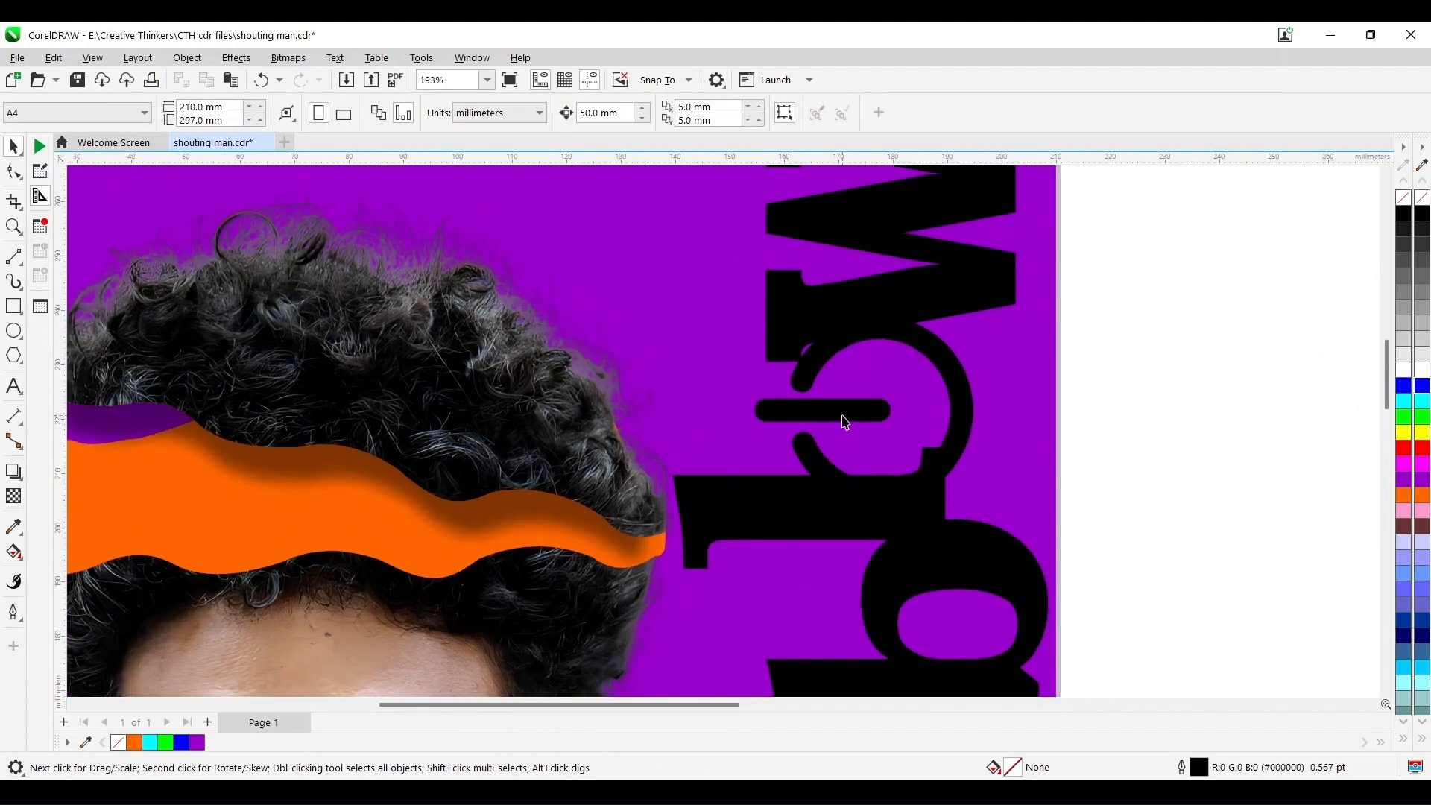
{"action": "left_click", "coordinate": [792, 361]}
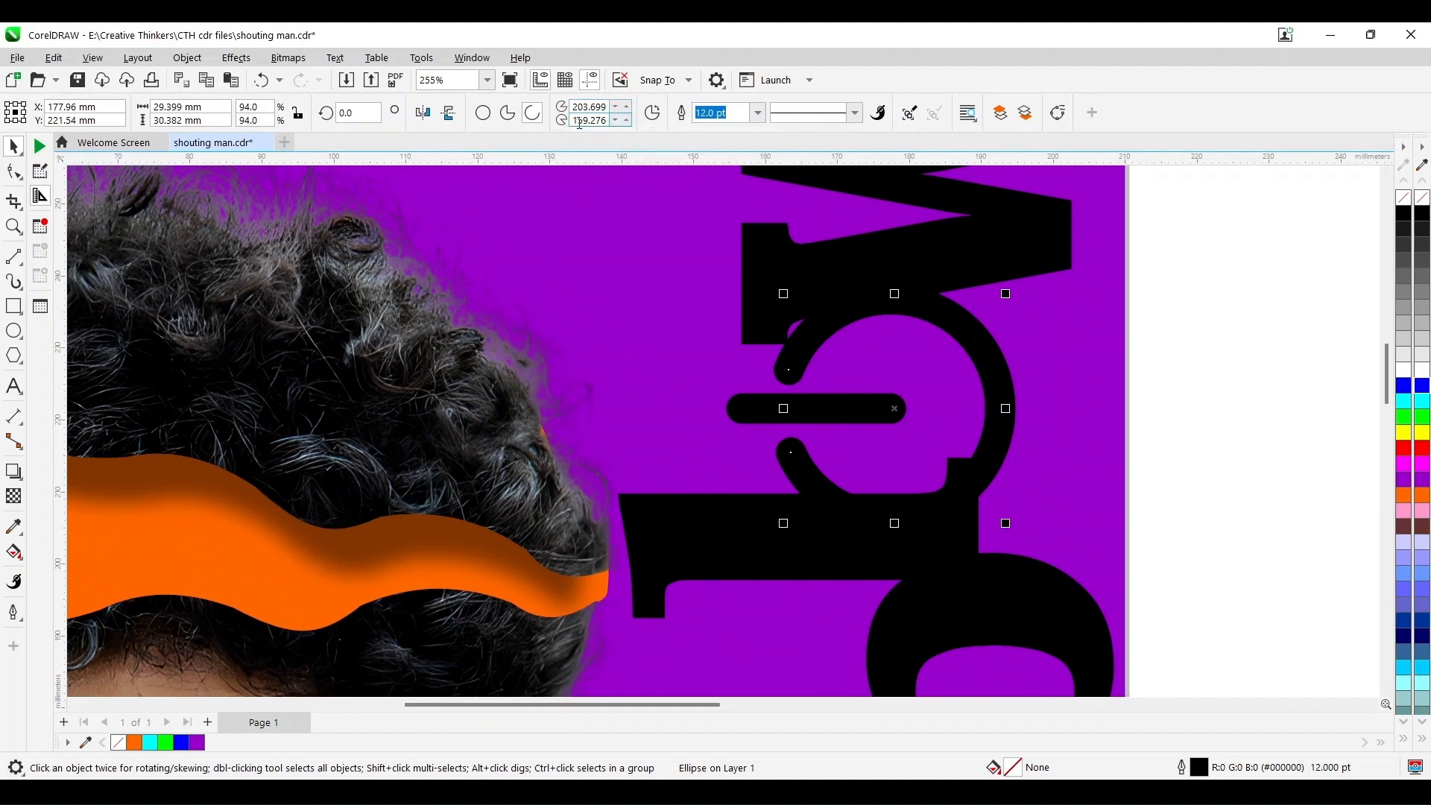
{"action": "type", "text": "160"}
{"action": "key", "text": "Return"}
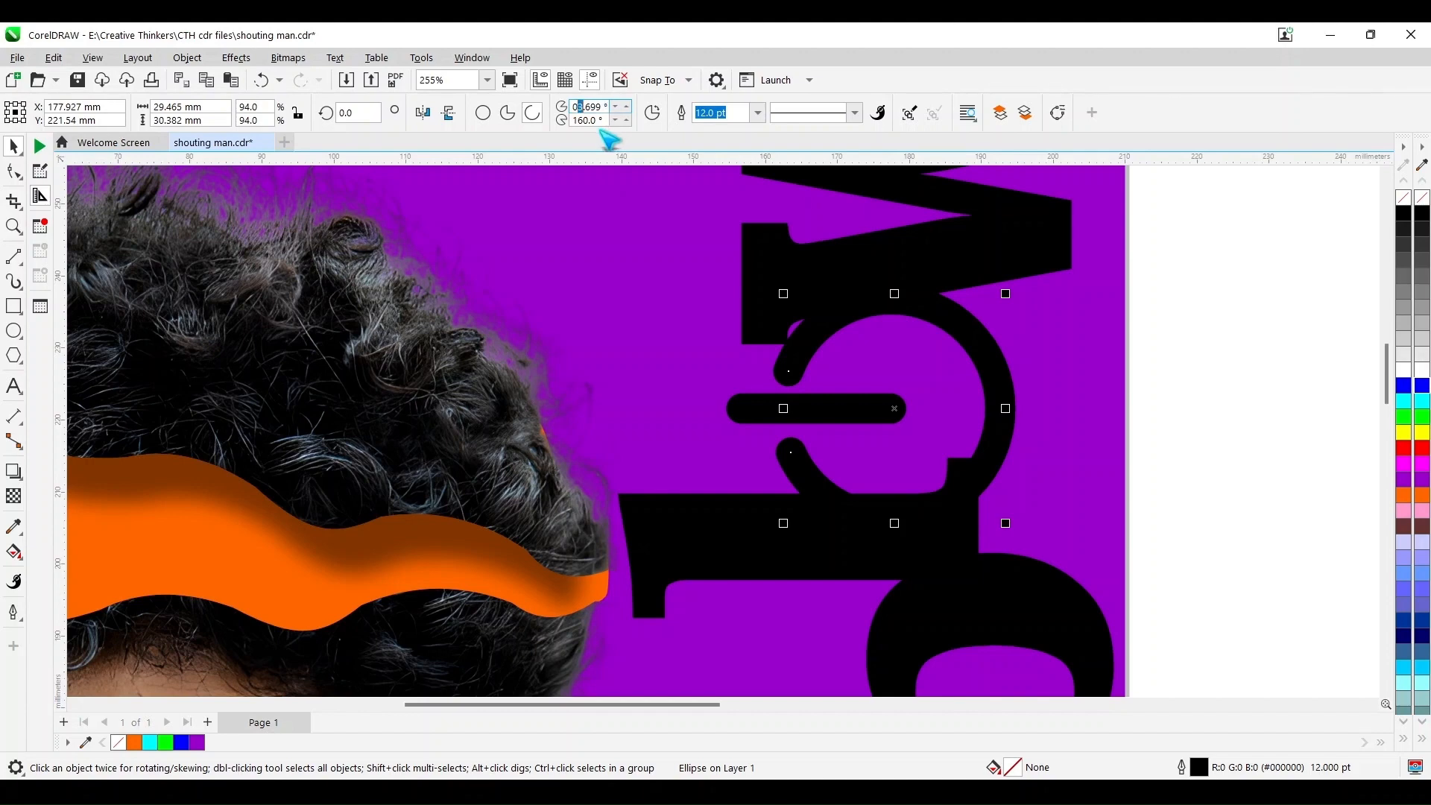
{"action": "scroll", "coordinate": [780, 314], "scroll_direction": "down", "scroll_amount": 5}
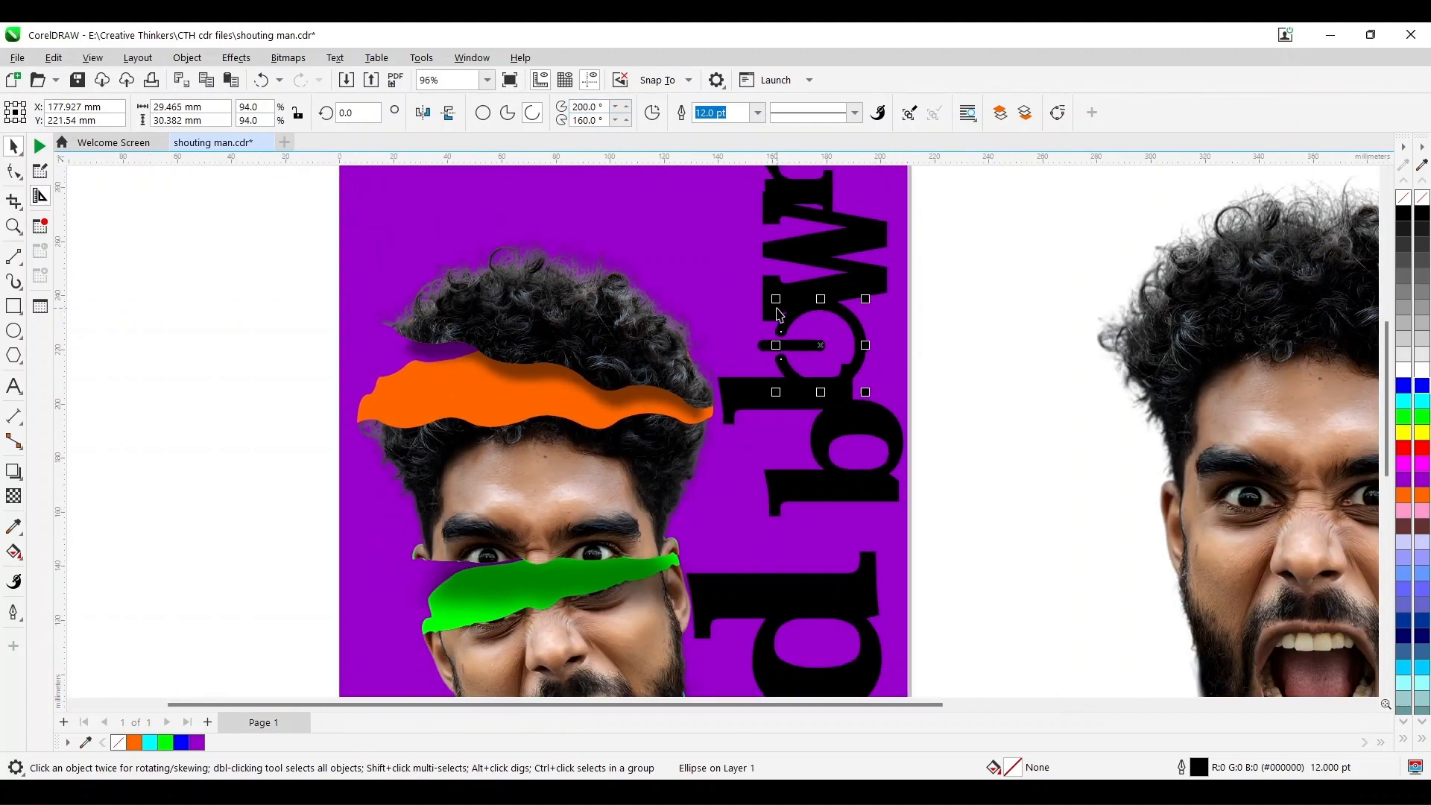
Step: Shorten the horizontal bar from its inner end to about 16 mm long
{"action": "left_click", "coordinate": [13, 226]}
{"action": "left_click_drag", "start_coordinate": [717, 306], "coordinate": [852, 361]}
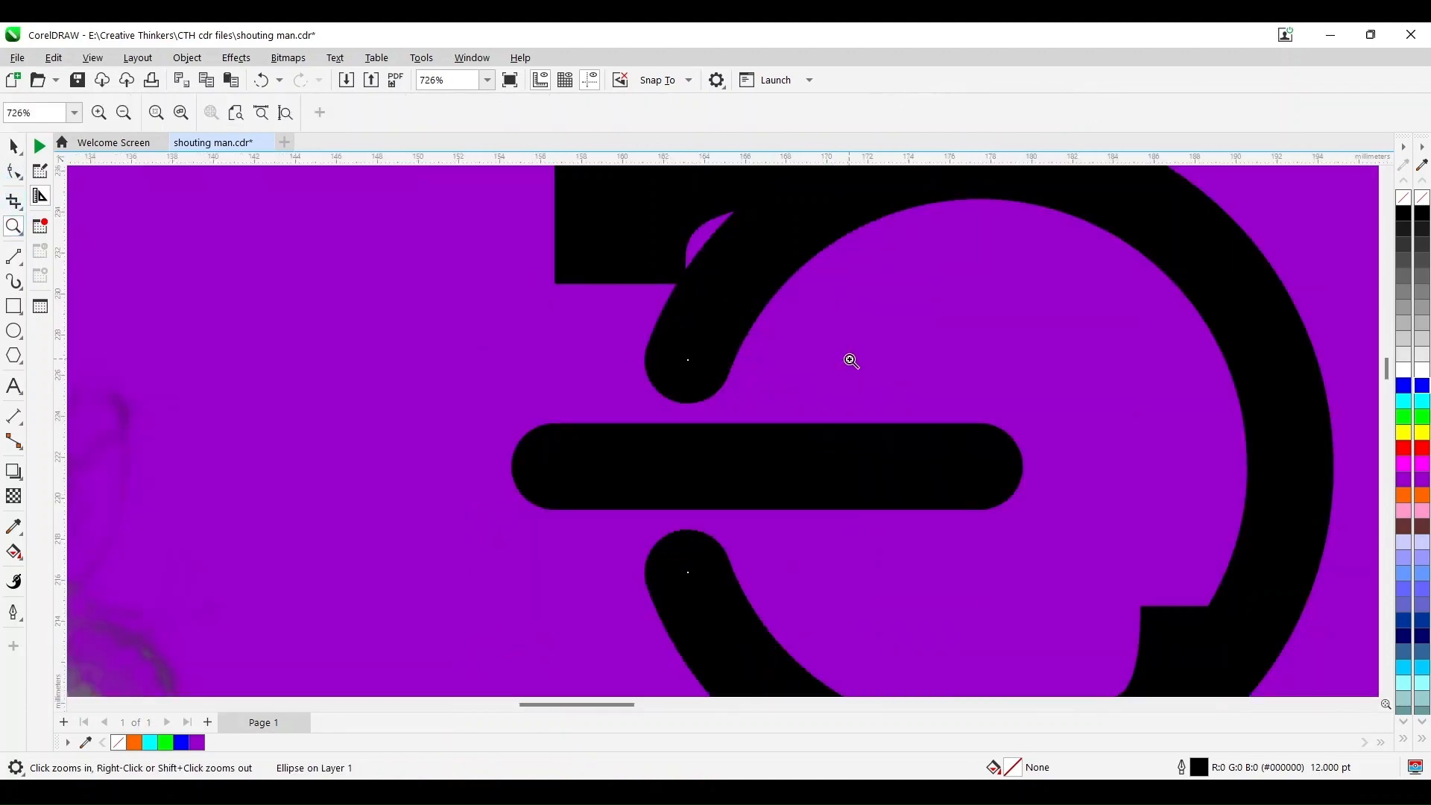
{"action": "key", "text": "space"}
{"action": "left_click", "coordinate": [989, 468]}
{"action": "left_click_drag", "start_coordinate": [989, 468], "coordinate": [898, 466]}
{"action": "scroll", "coordinate": [993, 517], "scroll_direction": "down", "scroll_amount": 1}
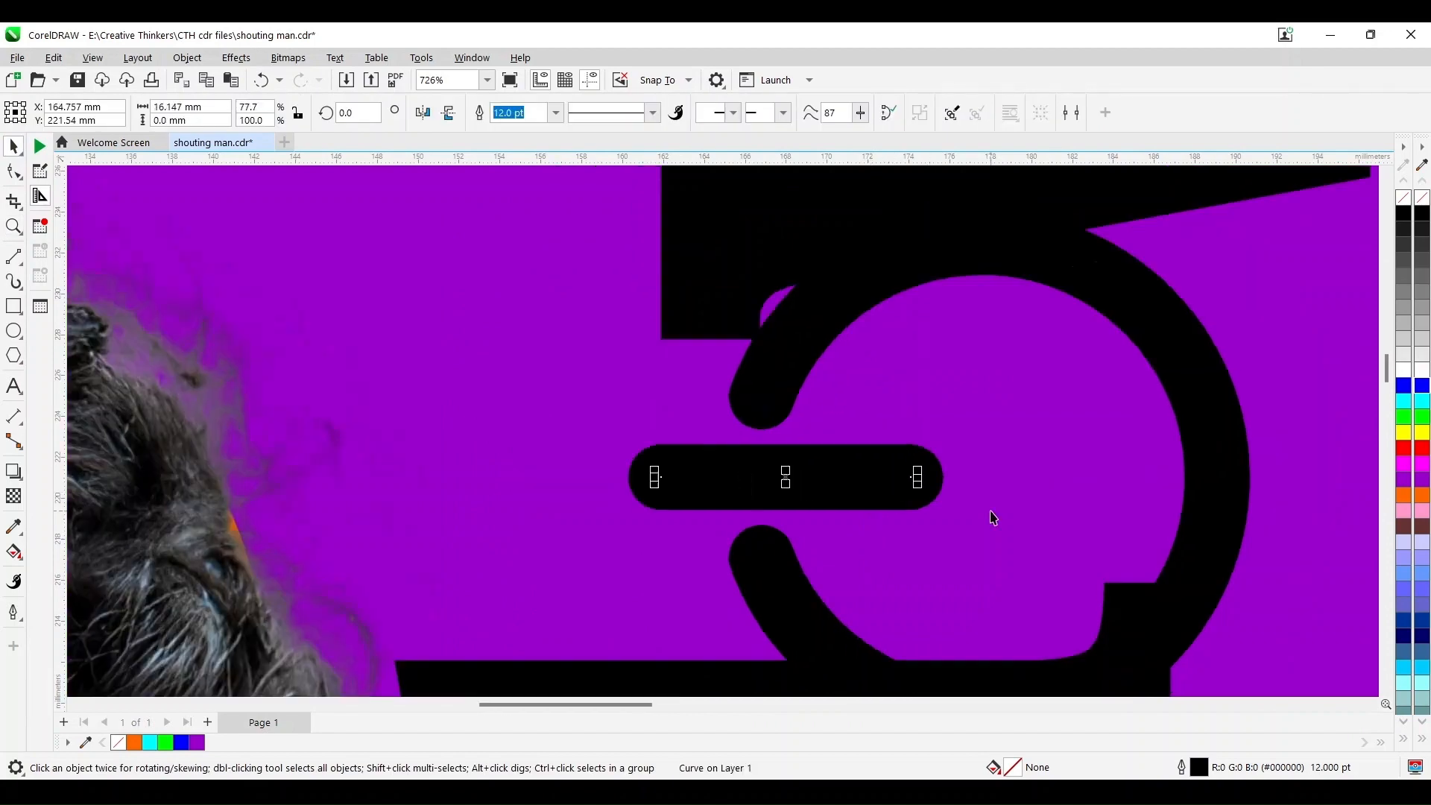
{"action": "scroll", "coordinate": [994, 517], "scroll_direction": "down", "scroll_amount": 4}
{"action": "left_click", "coordinate": [1248, 471]}
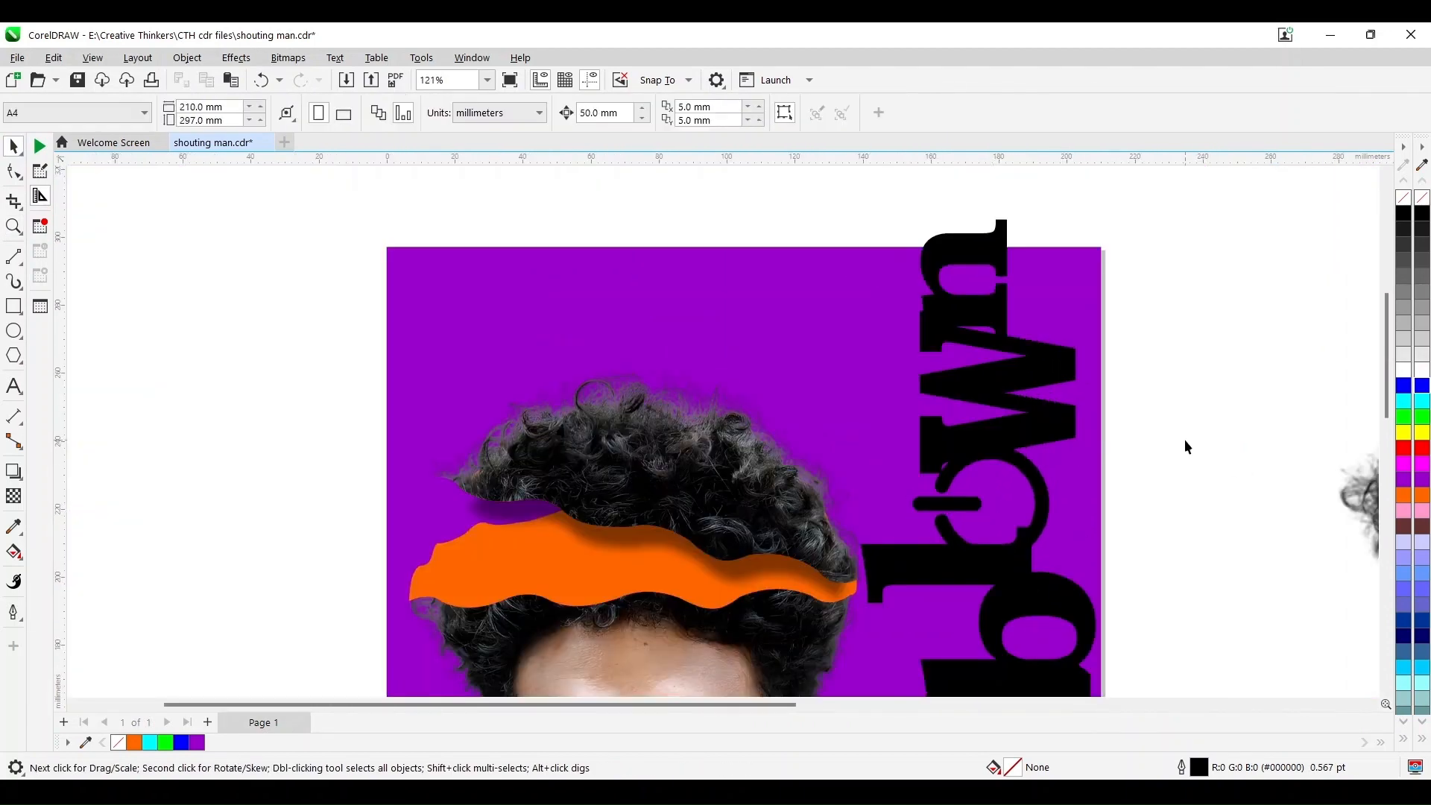
Step: Scale the ring down about its centre to roughly 22 mm across and set its arc angles to 210° and 150°
{"action": "left_click", "coordinate": [1045, 506]}
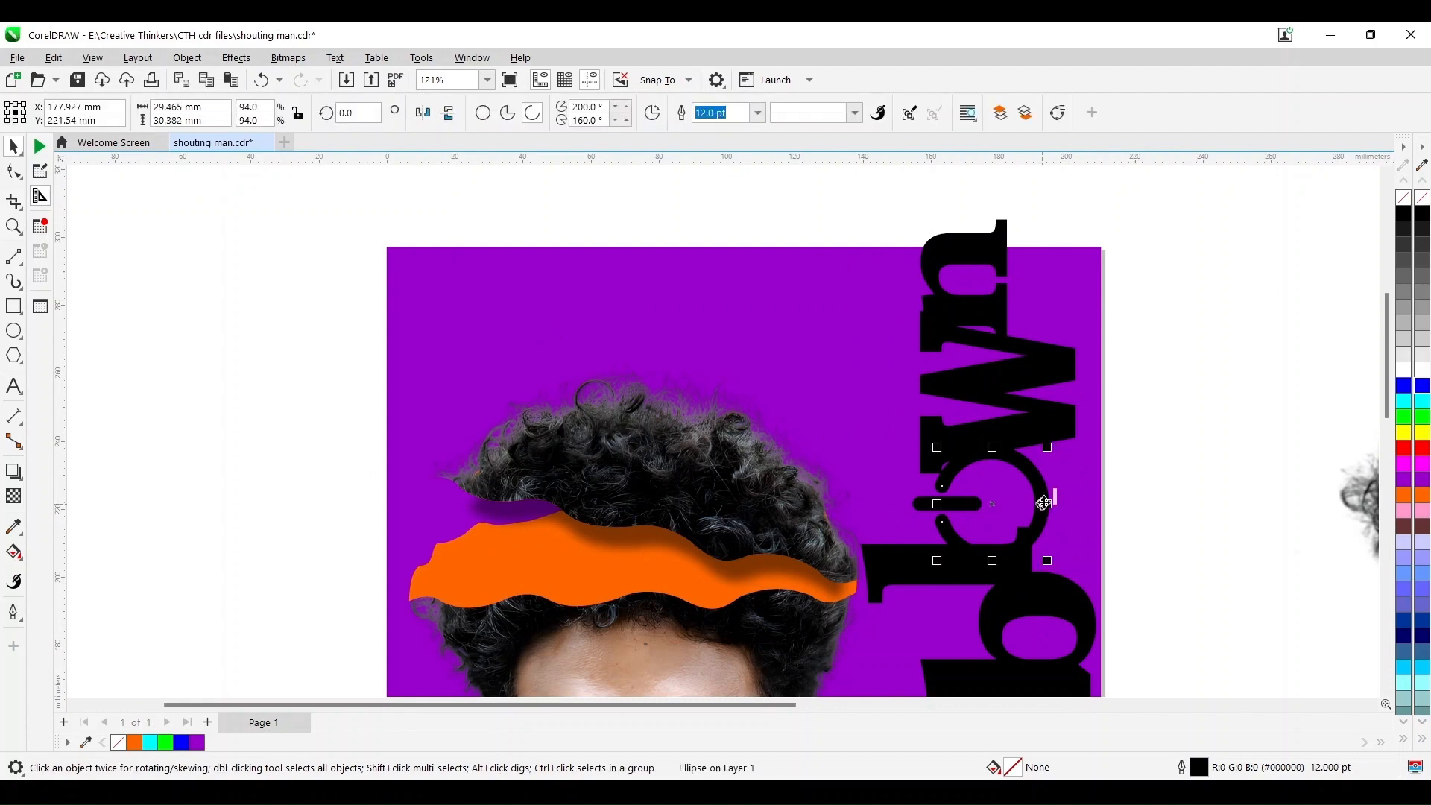
{"action": "left_click_drag", "start_coordinate": [936, 443], "coordinate": [950, 460]}
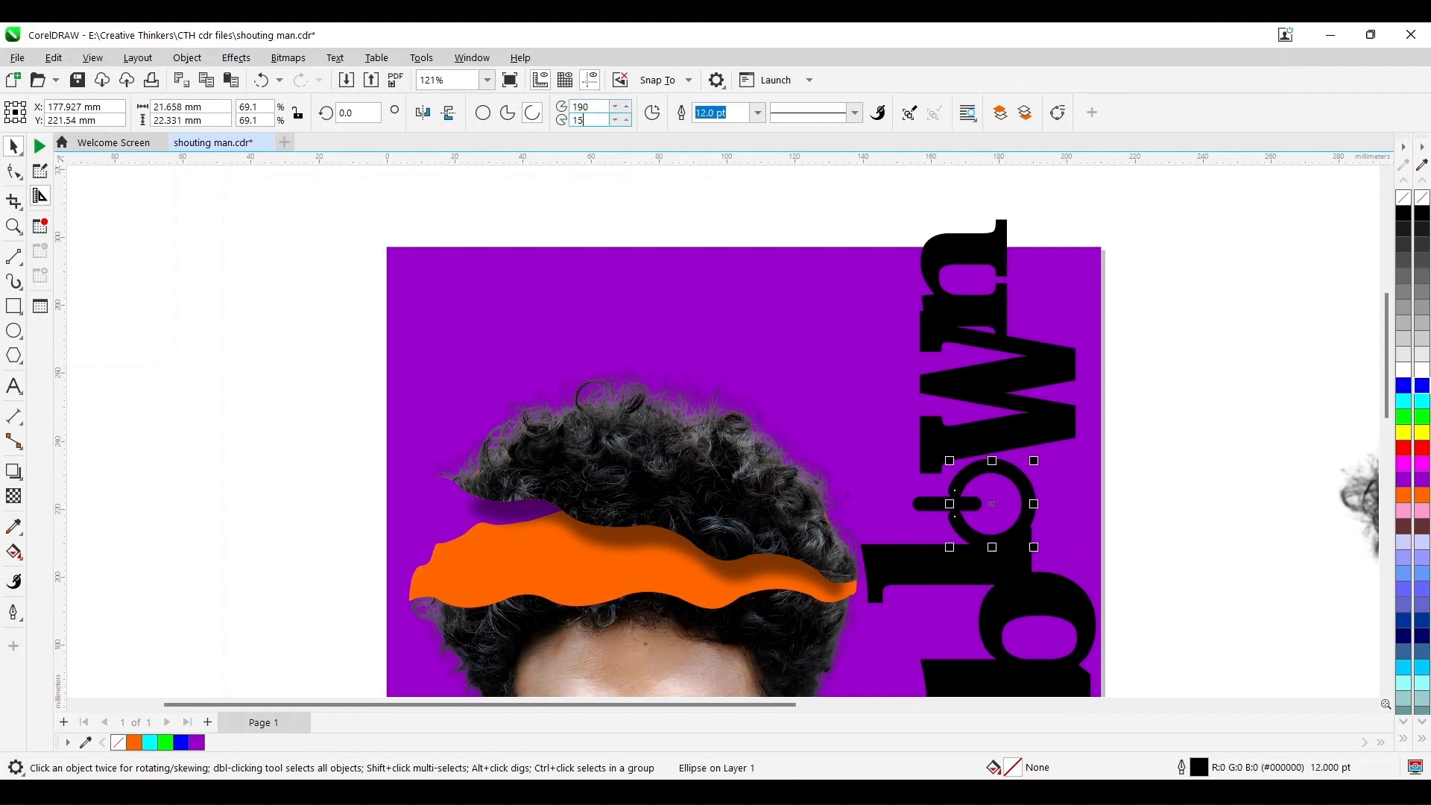
{"action": "key", "text": "Return"}
{"action": "left_click_drag", "start_coordinate": [609, 106], "coordinate": [569, 109]}
{"action": "type", "text": "210"}
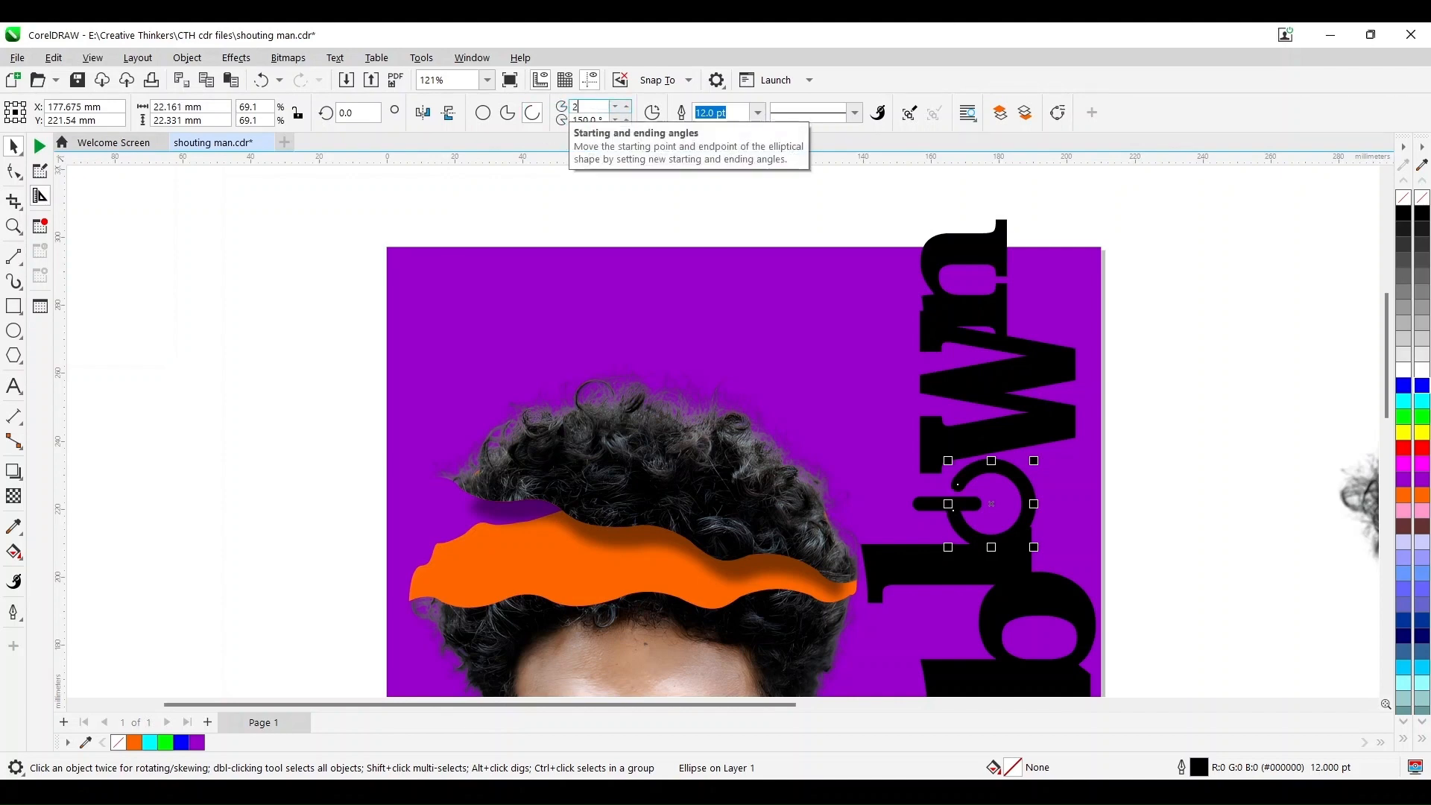
{"action": "key", "text": "Return"}
{"action": "scroll", "coordinate": [1165, 548], "scroll_direction": "up", "scroll_amount": 1}
{"action": "scroll", "coordinate": [1164, 546], "scroll_direction": "up", "scroll_amount": 1}
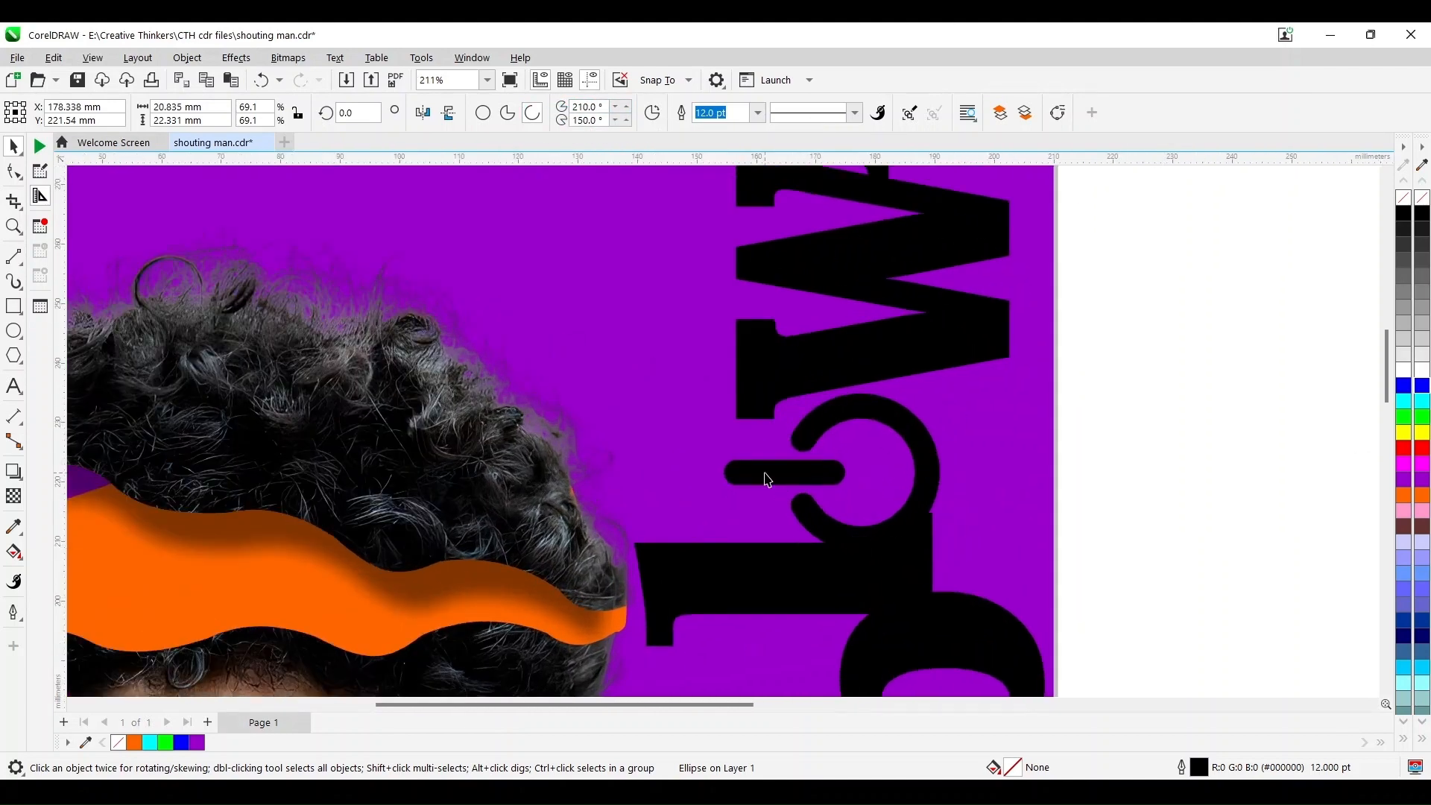
Step: Reduce the outline width of both the ring and the horizontal bar to 10 pt
{"action": "double_click", "coordinate": [1212, 767]}
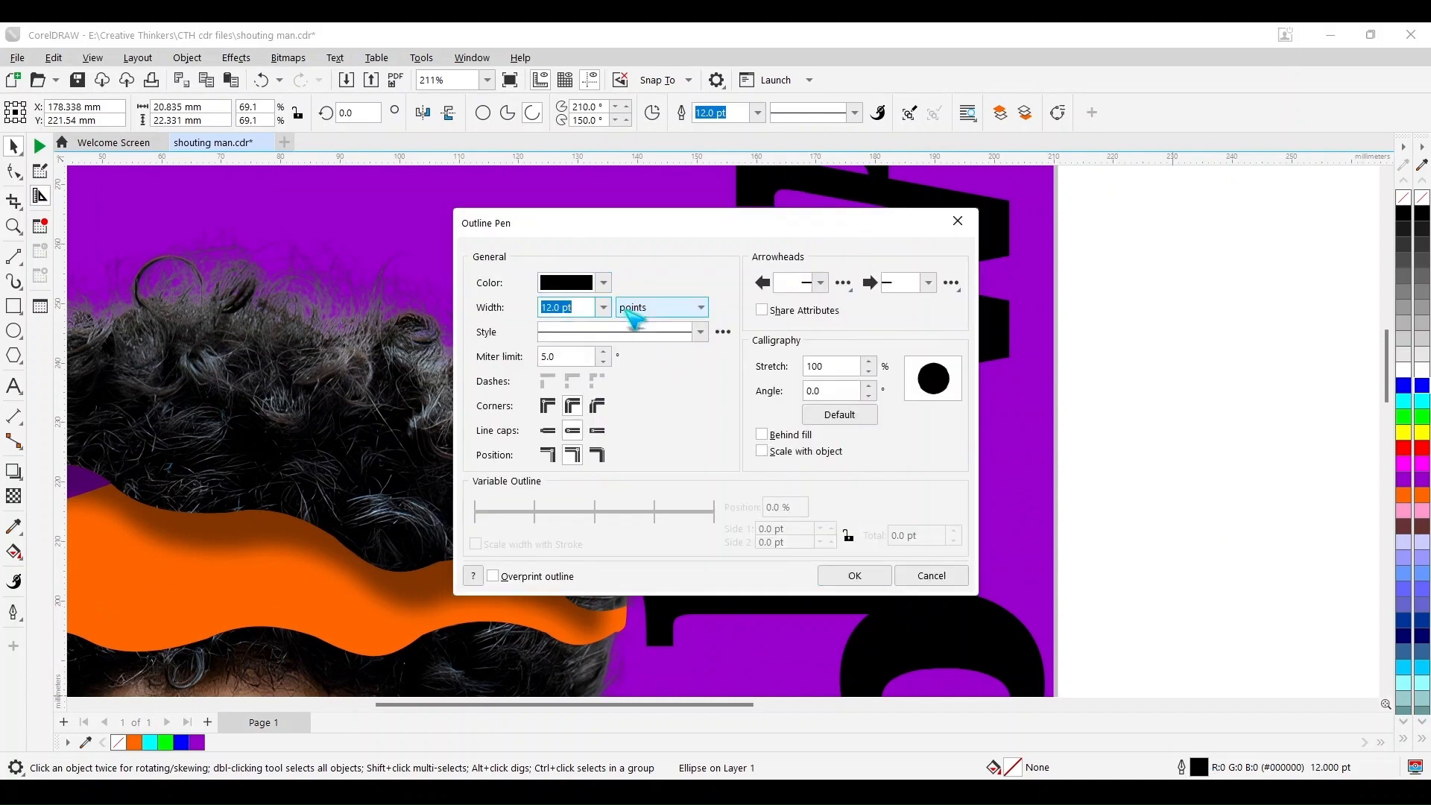
{"action": "left_click", "coordinate": [619, 307]}
{"action": "left_click", "coordinate": [581, 447]}
{"action": "left_click", "coordinate": [854, 578]}
{"action": "left_click", "coordinate": [785, 474]}
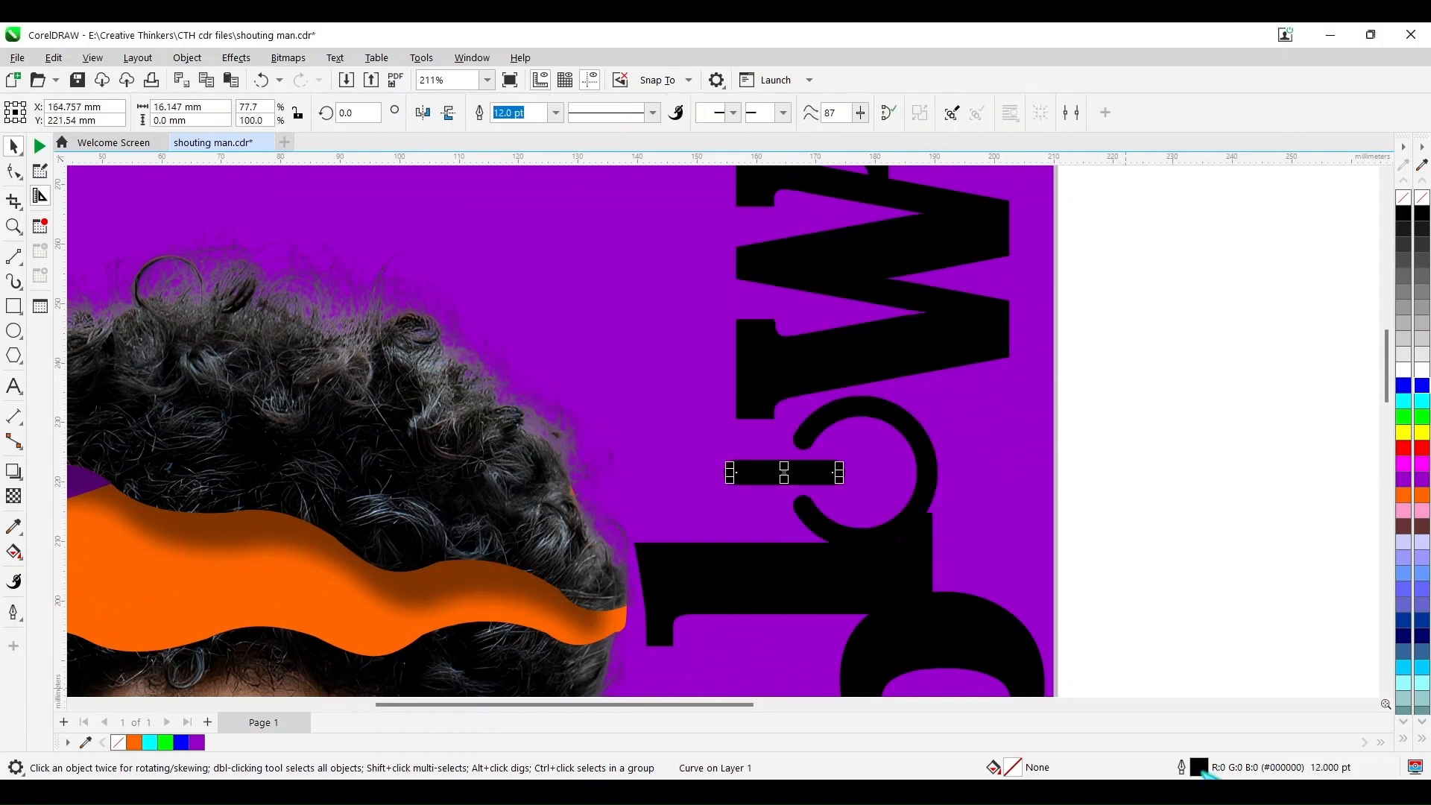
{"action": "double_click", "coordinate": [1211, 767]}
{"action": "left_click", "coordinate": [604, 307]}
{"action": "left_click", "coordinate": [573, 451]}
{"action": "left_click", "coordinate": [857, 578]}
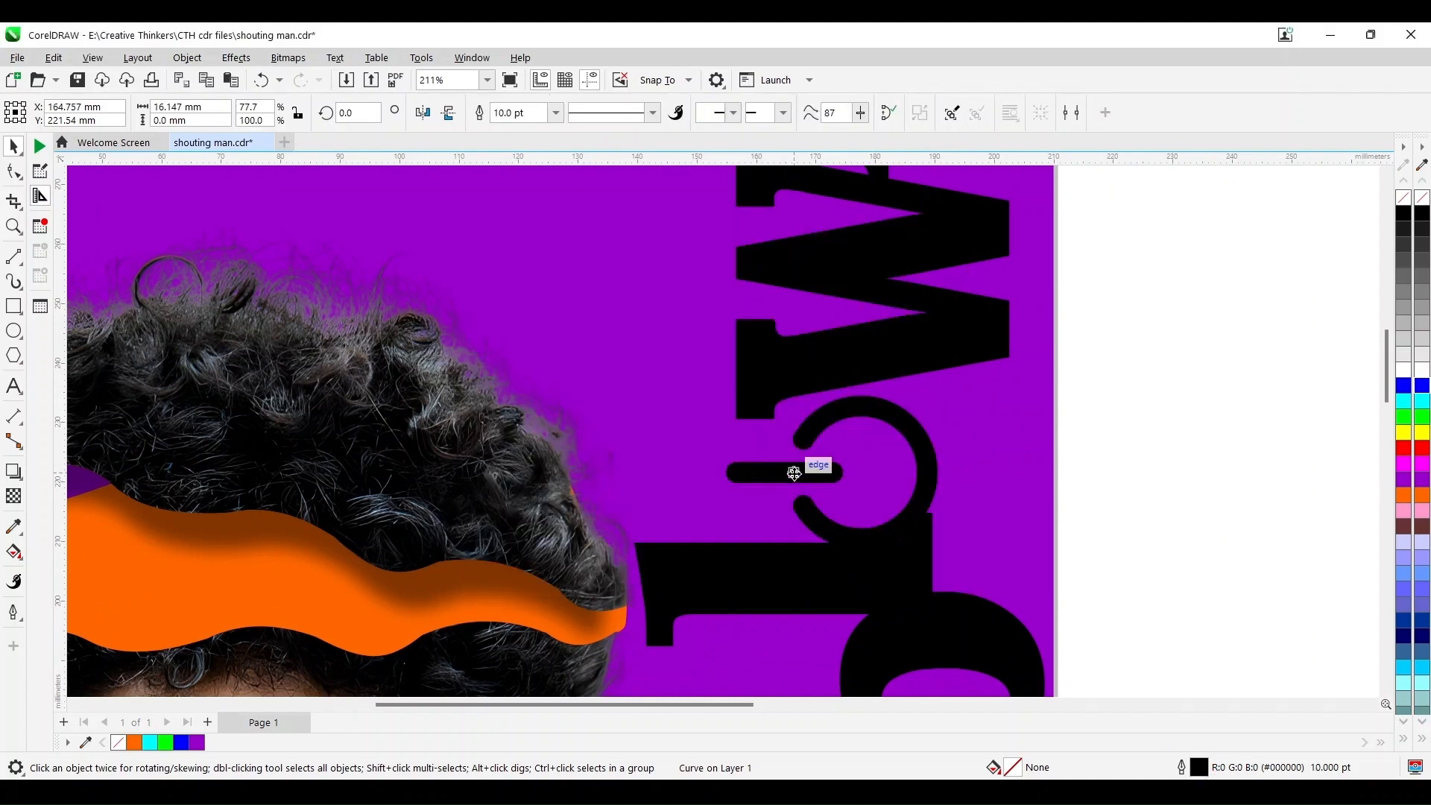
Step: Shorten the power symbol's bar from its outer end to about 10.4 mm long
{"action": "left_click", "coordinate": [727, 471]}
{"action": "scroll", "coordinate": [833, 495], "scroll_direction": "up", "scroll_amount": 2}
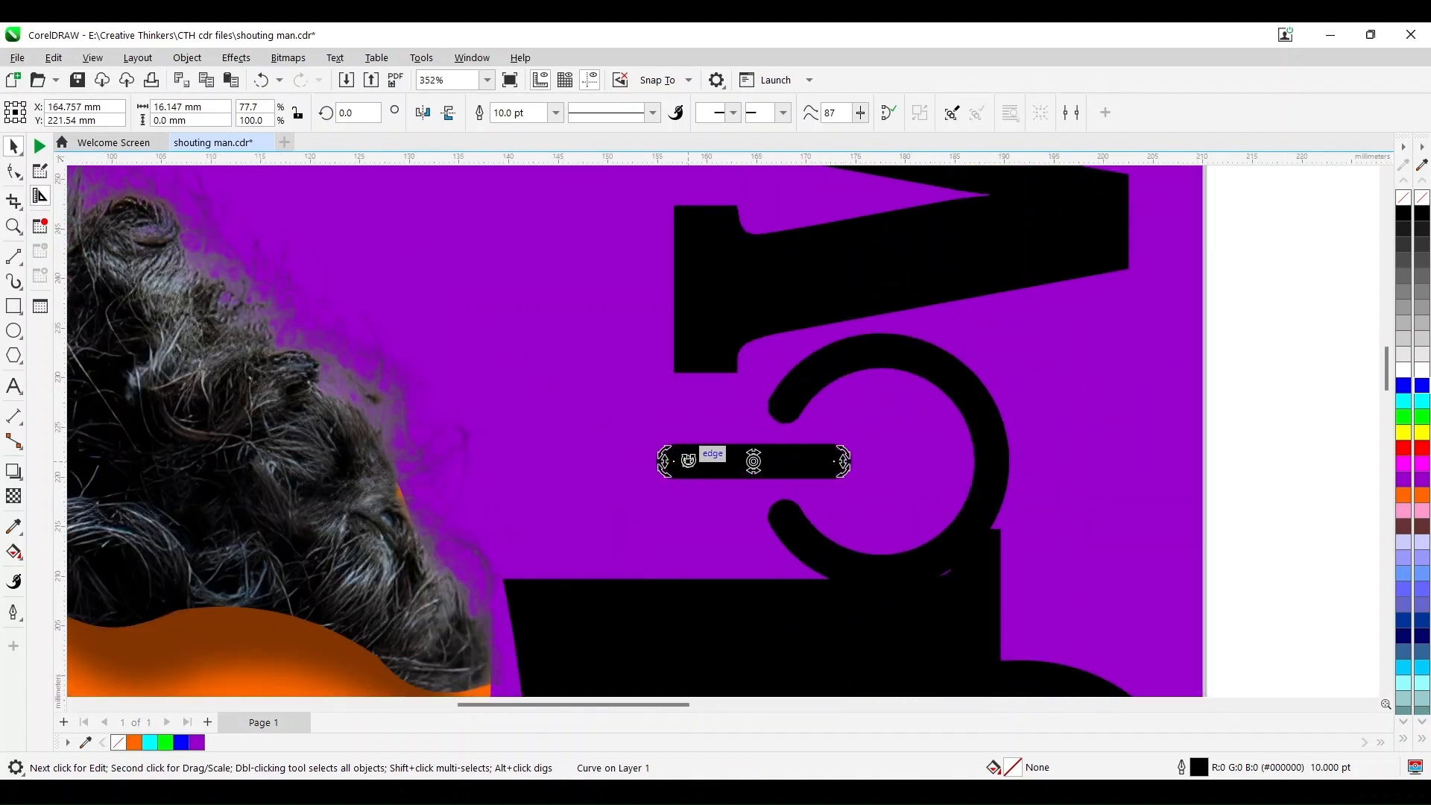
{"action": "left_click", "coordinate": [719, 462]}
{"action": "left_click_drag", "start_coordinate": [668, 463], "coordinate": [725, 468]}
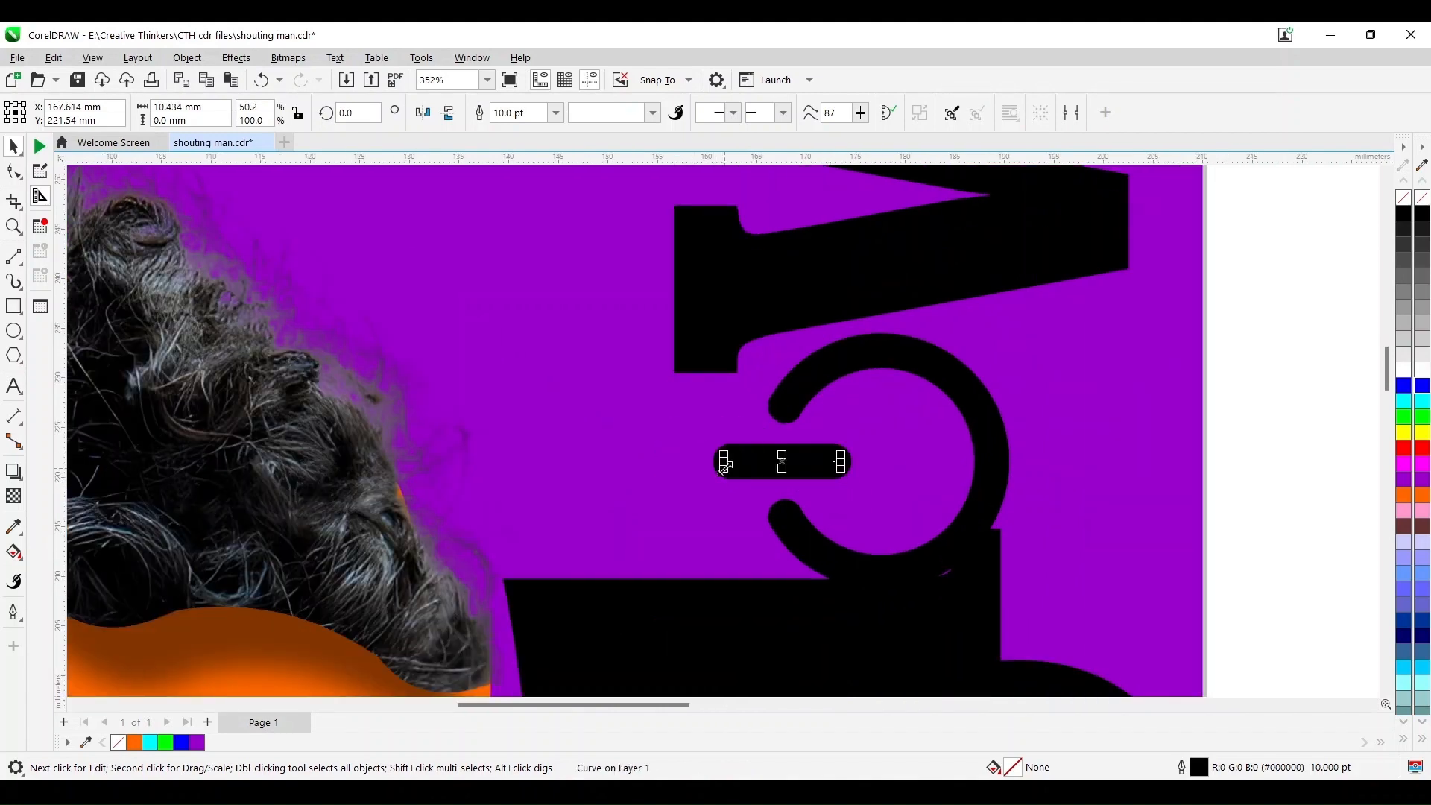
{"action": "left_click", "coordinate": [1197, 474]}
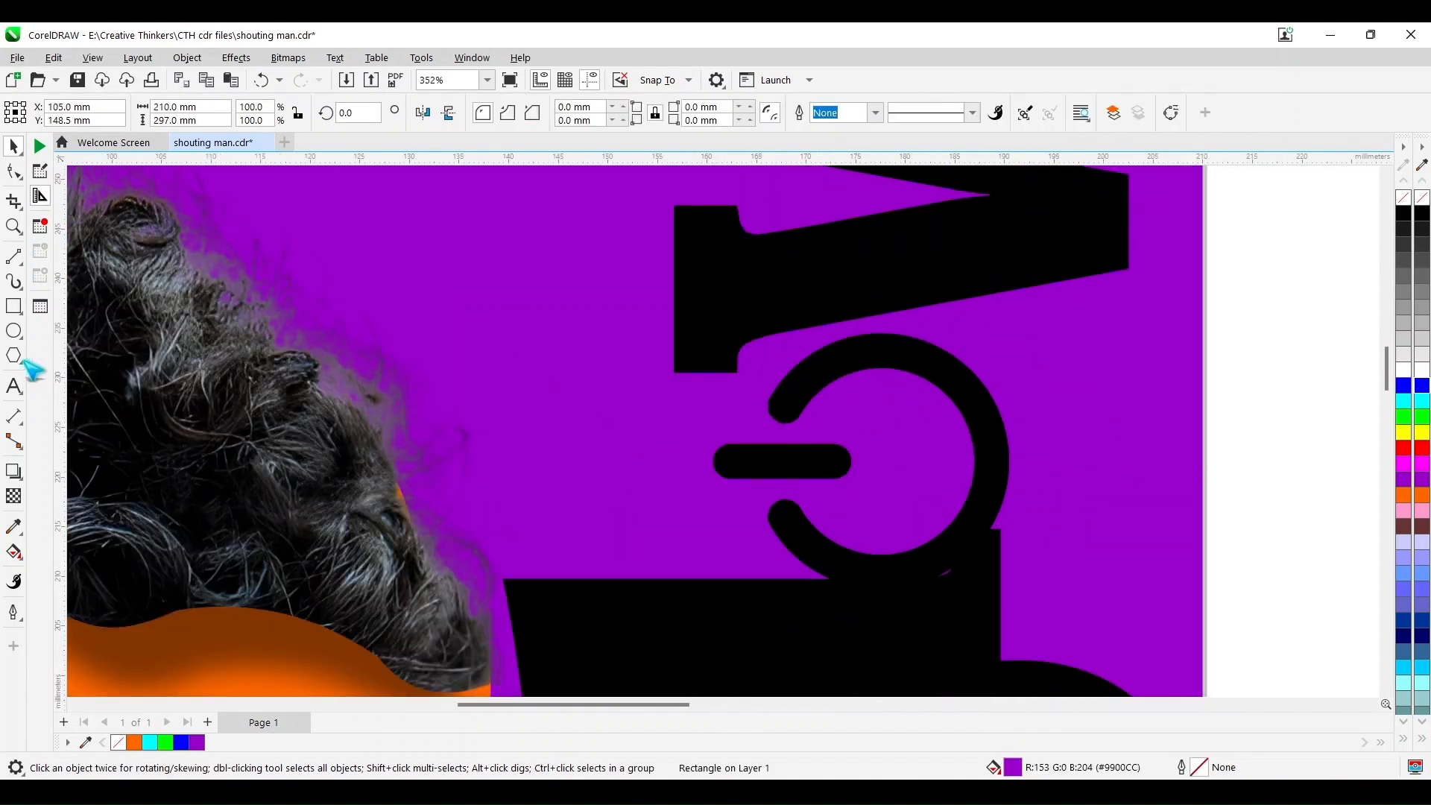
Step: Draw a circle about 23.7 mm in diameter beside the power symbol and align its centre with the symbol
{"action": "key", "text": "F7"}
{"action": "left_click_drag", "start_coordinate": [511, 345], "coordinate": [756, 591]}
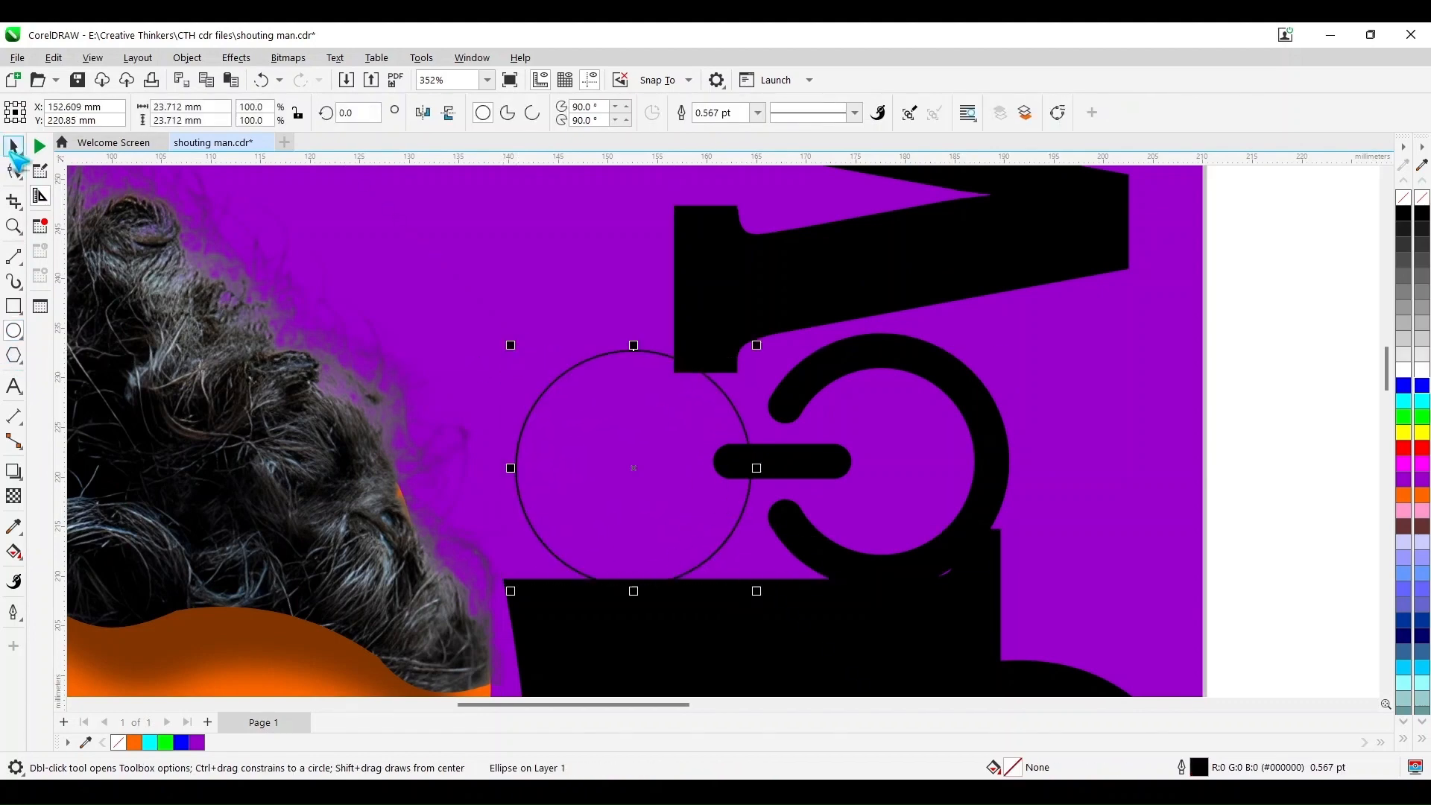
{"action": "left_click", "coordinate": [13, 147]}
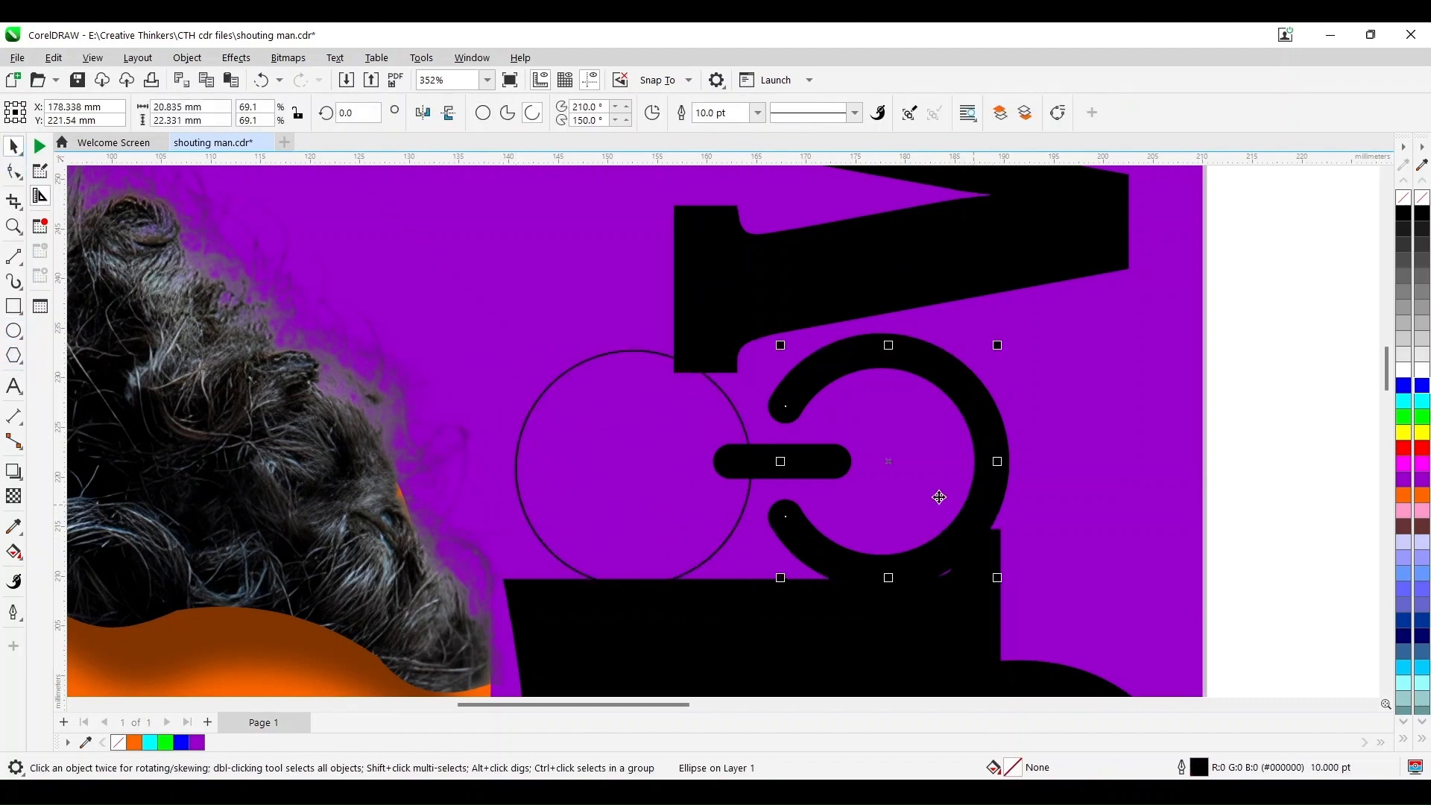
{"action": "left_click", "coordinate": [995, 503], "text": "shift"}
{"action": "key", "text": "e"}
{"action": "key", "text": "c"}
{"action": "key", "text": "Escape"}
{"action": "left_click", "coordinate": [738, 426]}
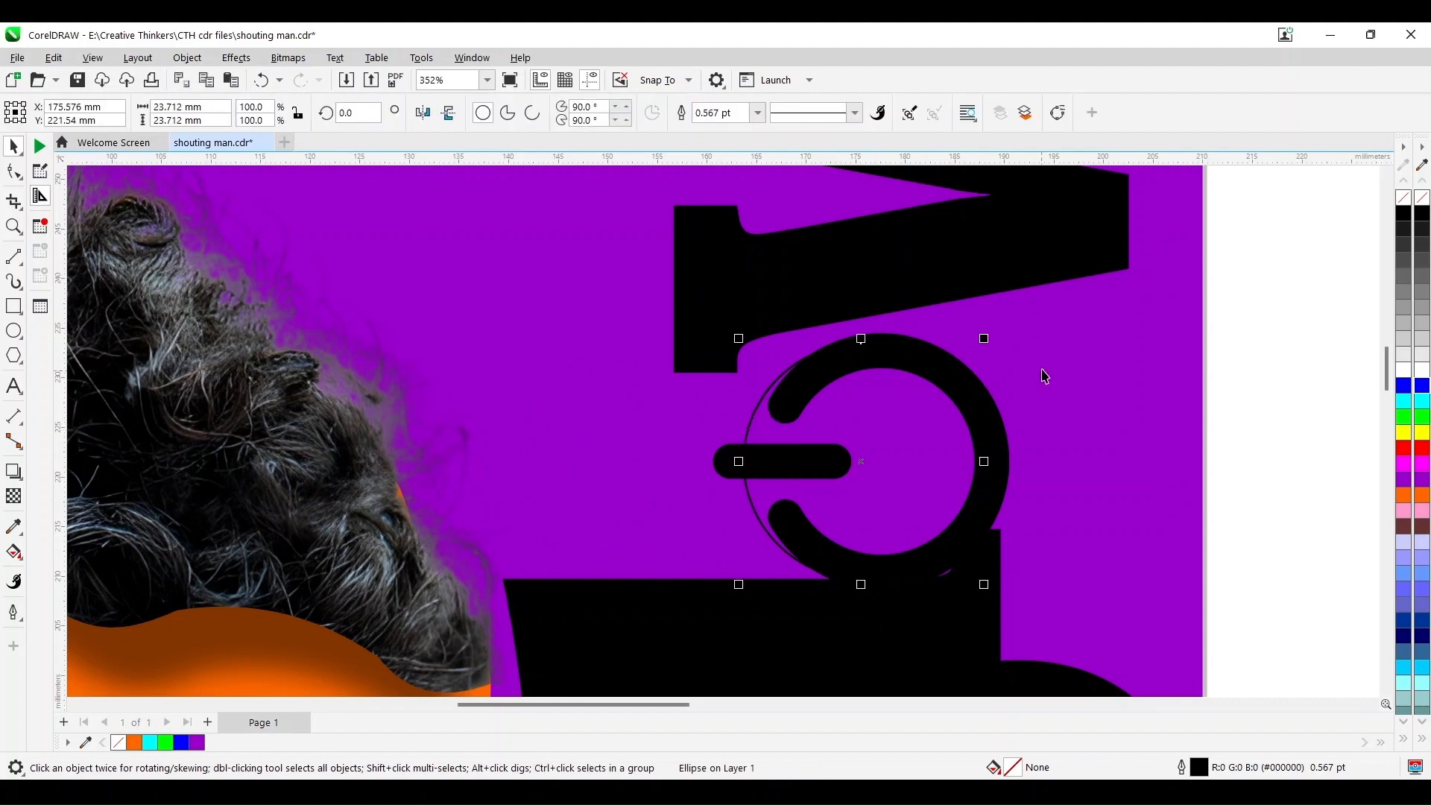
Step: Enlarge the circle to about 33 mm, fill it red without an outline, and bring the power symbol in front of it
{"action": "left_click_drag", "start_coordinate": [983, 339], "coordinate": [1083, 298]}
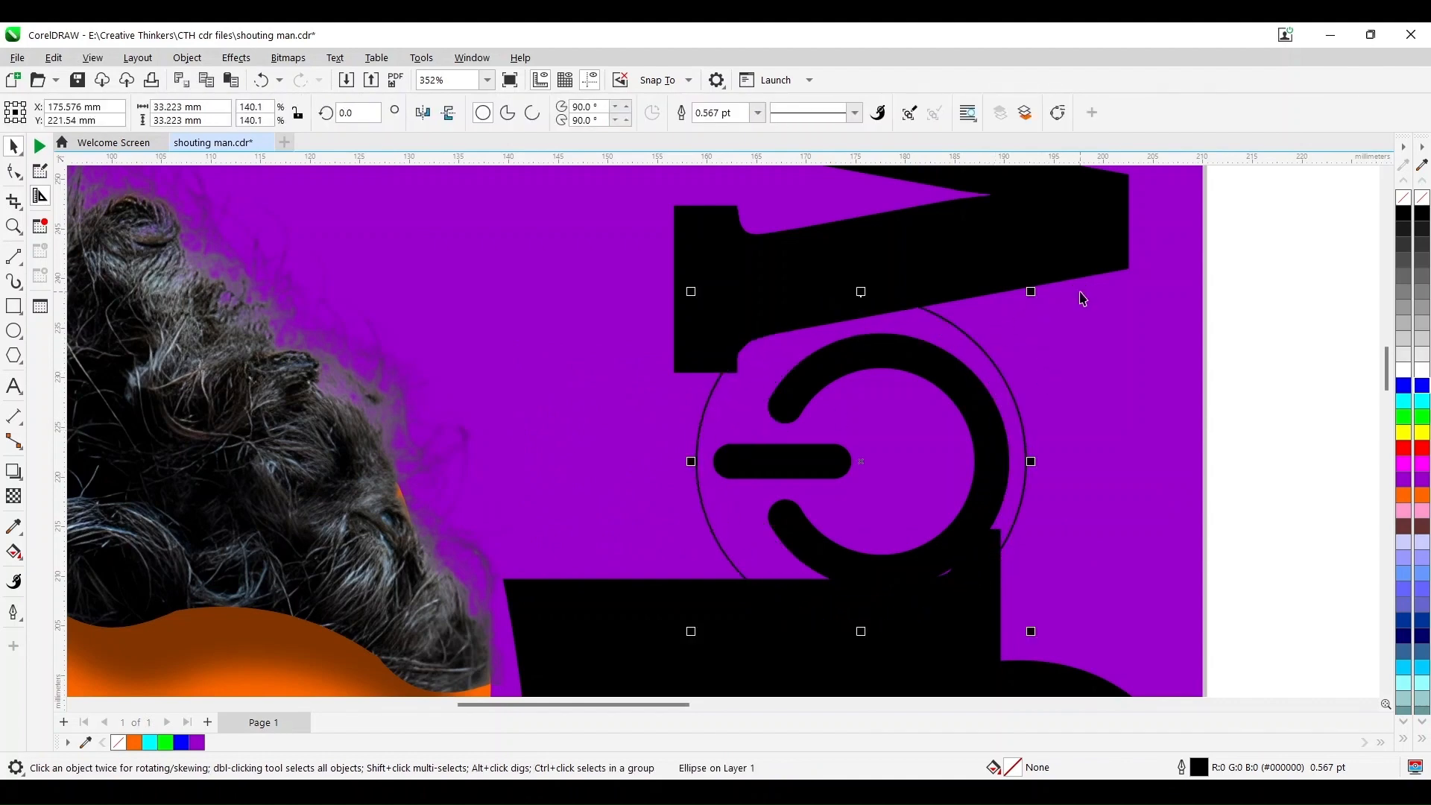
{"action": "left_click", "coordinate": [1404, 450]}
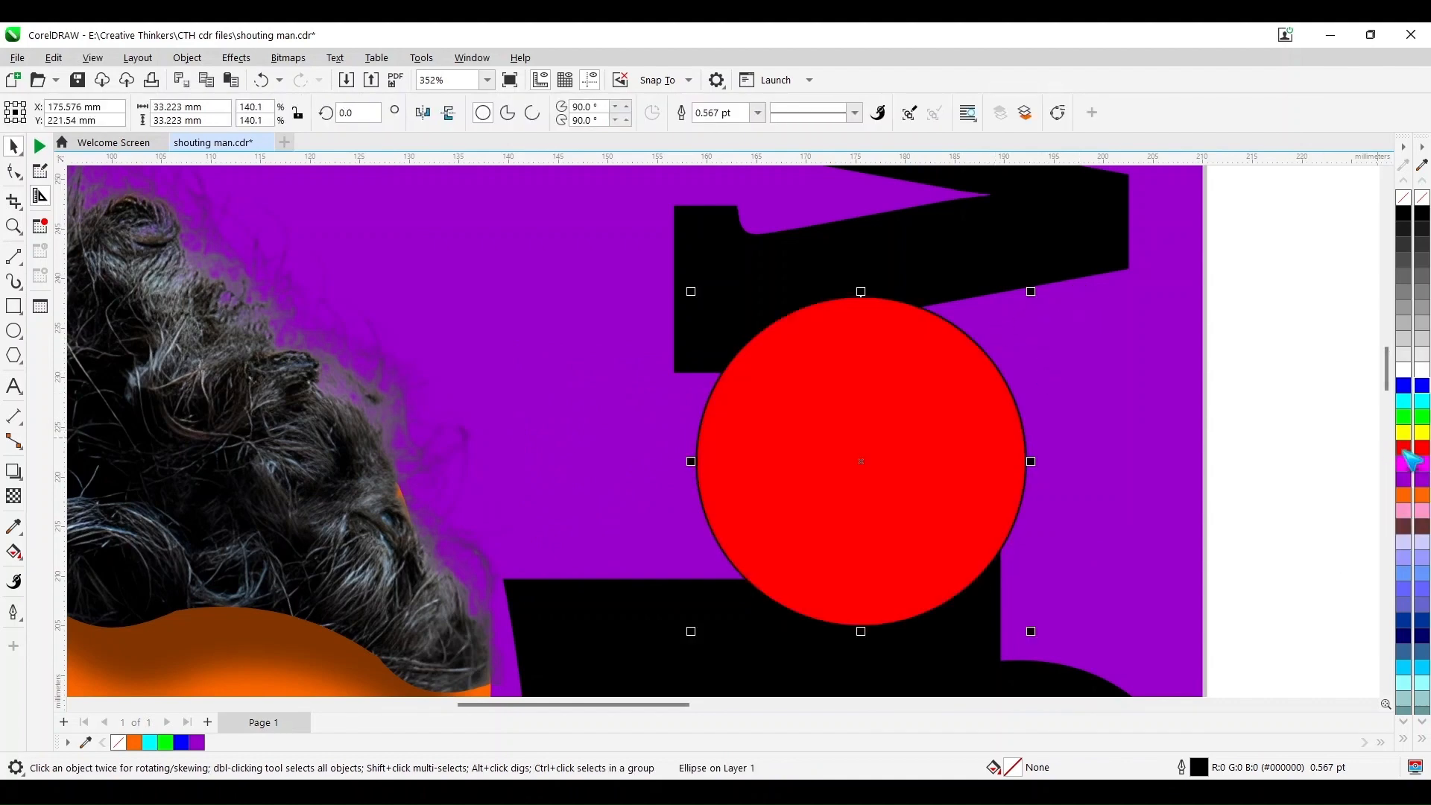
{"action": "right_click", "coordinate": [1404, 197]}
{"action": "left_click_drag", "start_coordinate": [1290, 300], "coordinate": [674, 623]}
{"action": "key", "text": "shift+Page_Up"}
{"action": "key", "text": "F4"}
Step: Delete the spare head photo and the rectangle with wavy cutting lines beside the page
{"action": "left_click", "coordinate": [701, 502]}
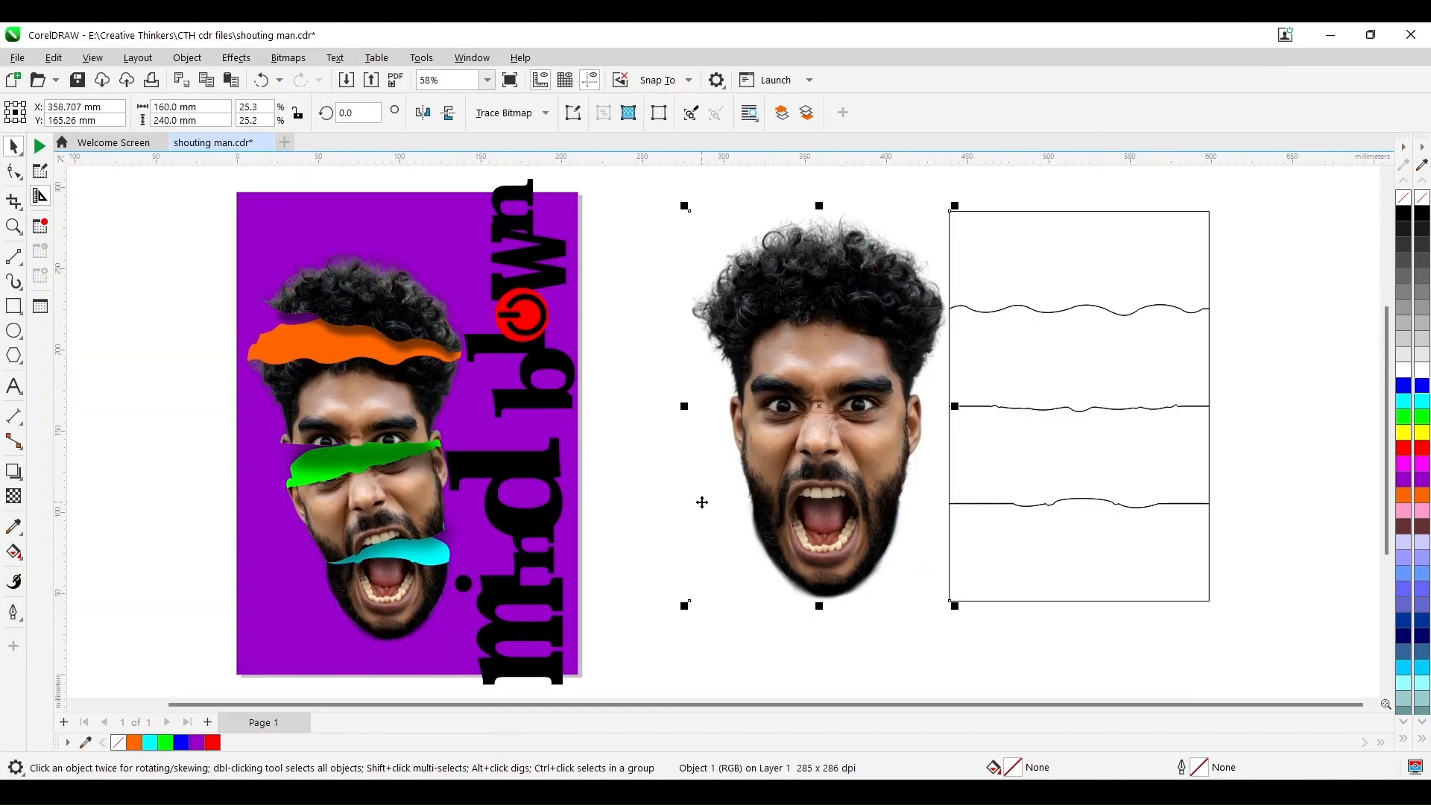
{"action": "key", "text": "Delete"}
{"action": "mouse_move", "coordinate": [863, 616]}
{"action": "left_mouse_down"}
{"action": "mouse_move", "coordinate": [1080, 543]}
{"action": "mouse_move", "coordinate": [1246, 185]}
{"action": "left_mouse_up"}
{"action": "key", "text": "Delete"}
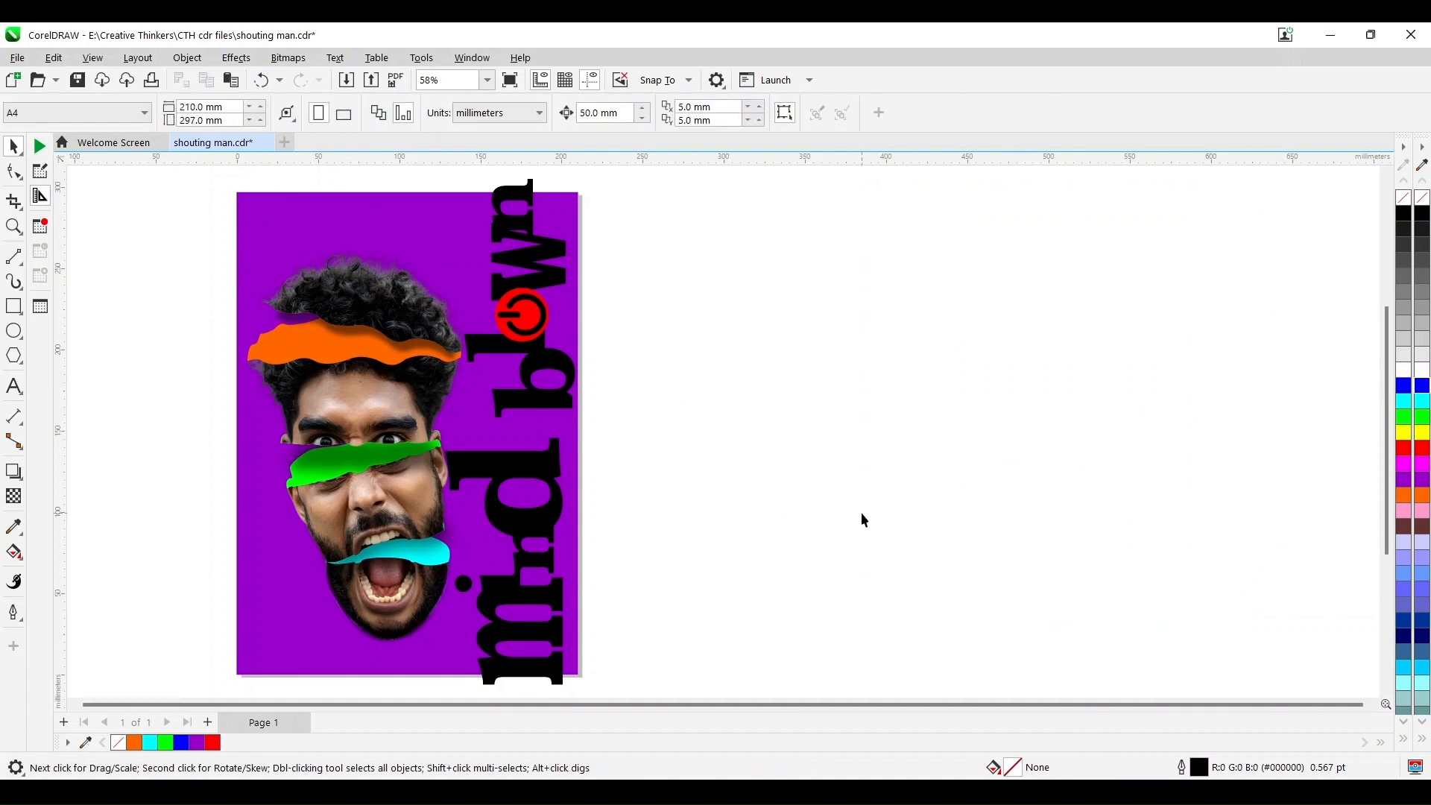
Step: Recolour all the "mind blown" letters pale lavender (#CCCCFF), leaving out the power symbol
{"action": "key", "text": "F4"}
{"action": "scroll", "coordinate": [1027, 348], "scroll_direction": "down", "scroll_amount": 1}
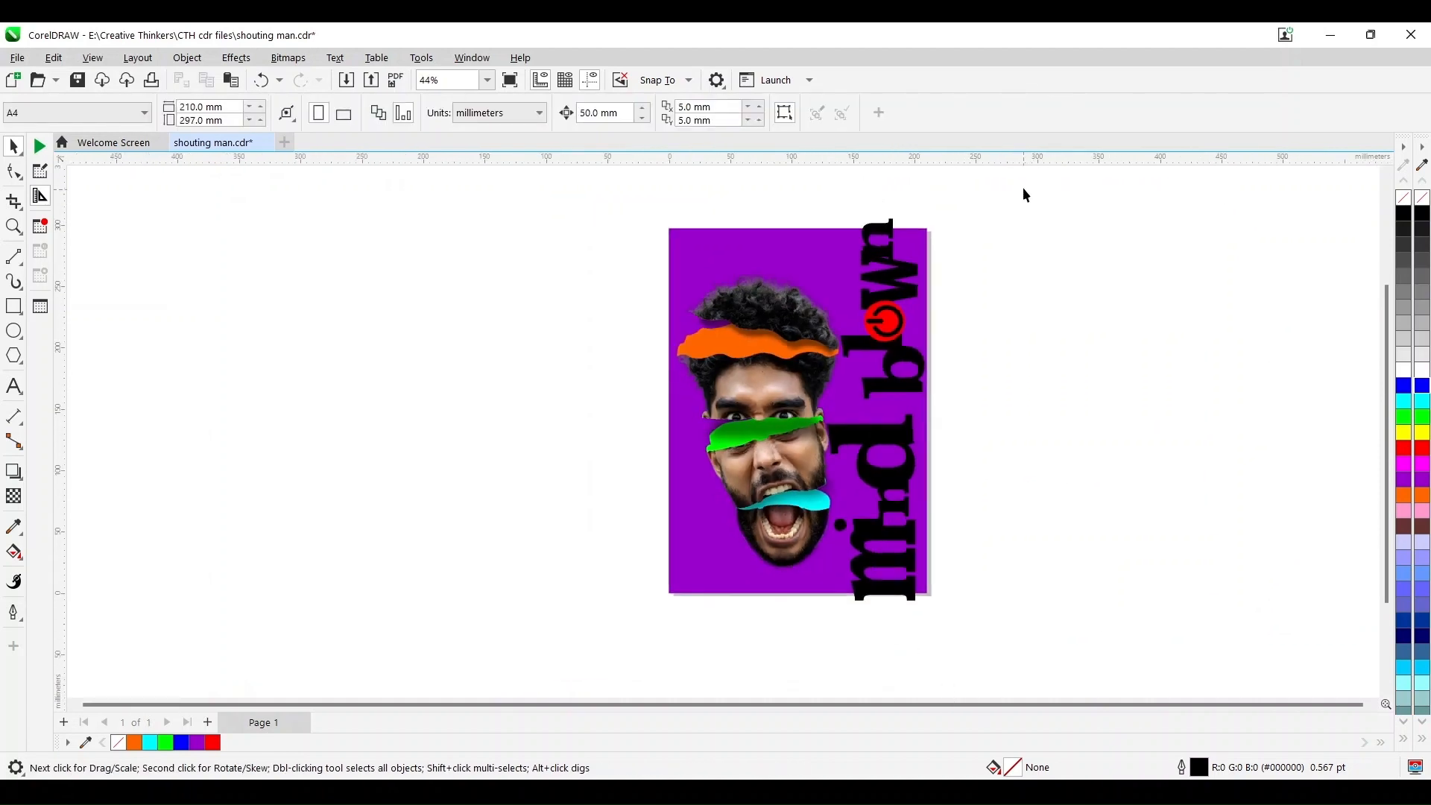
{"action": "left_click_drag", "start_coordinate": [1025, 187], "coordinate": [808, 661]}
{"action": "left_click_drag", "start_coordinate": [999, 285], "coordinate": [883, 332]}
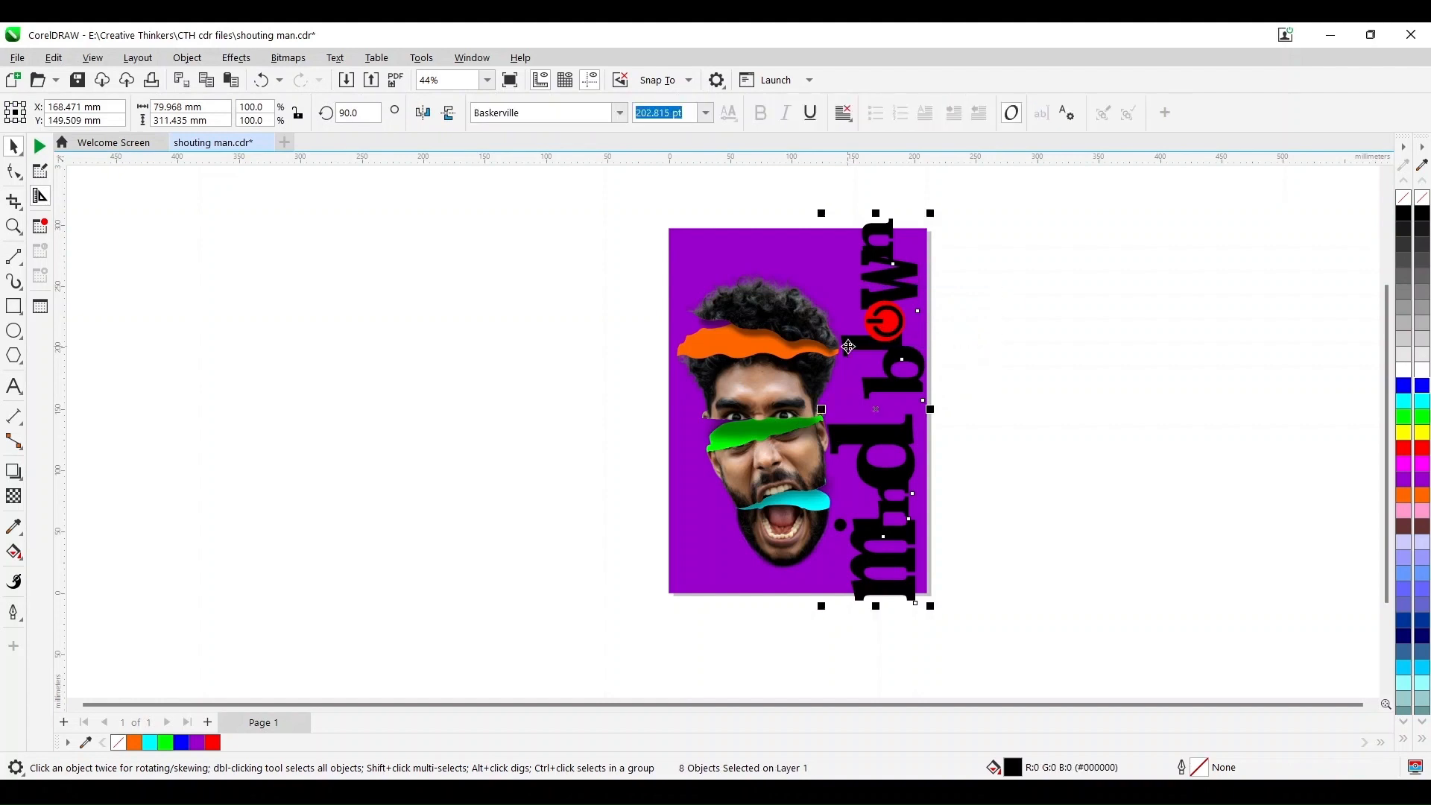
{"action": "left_click", "coordinate": [1404, 542]}
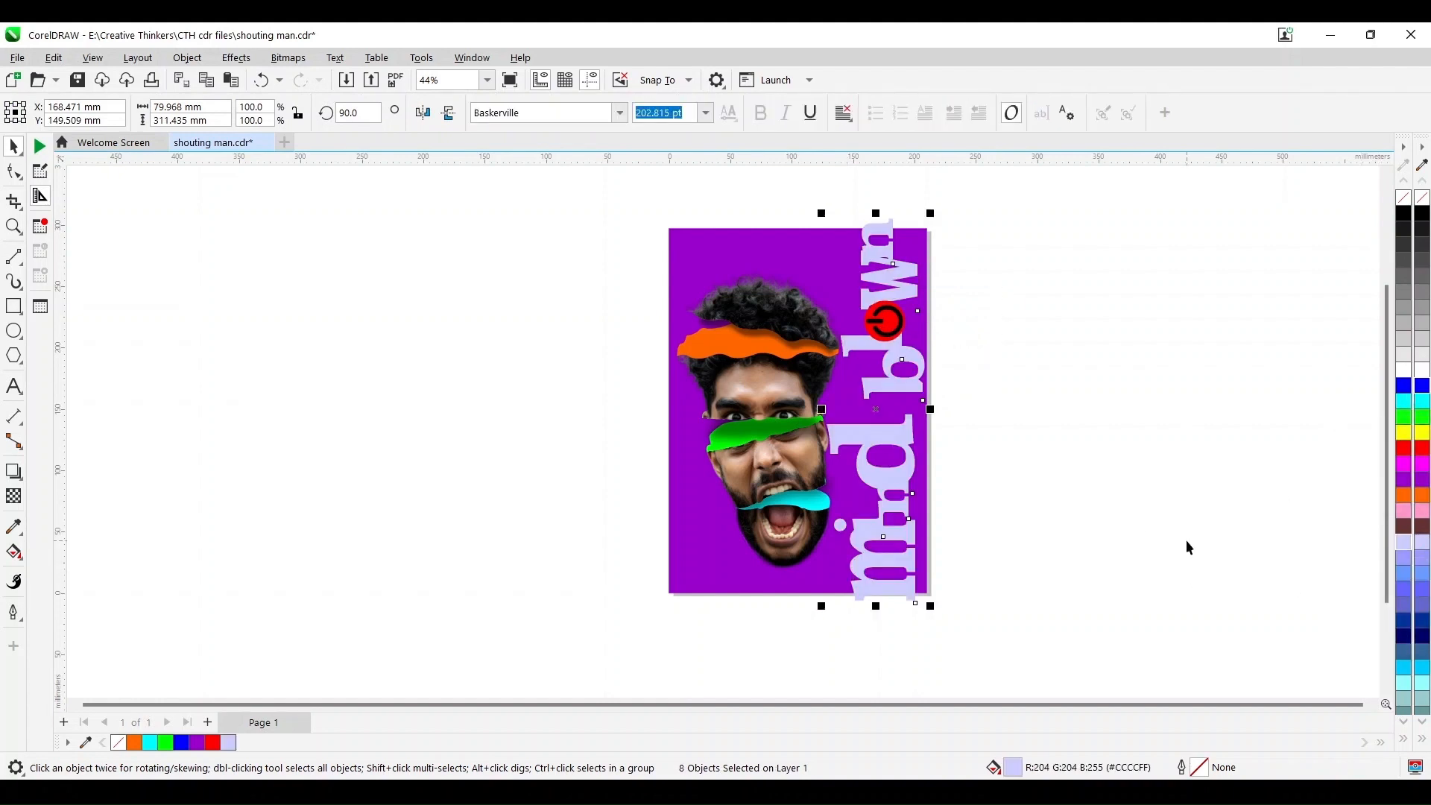
{"action": "left_click", "coordinate": [1186, 541]}
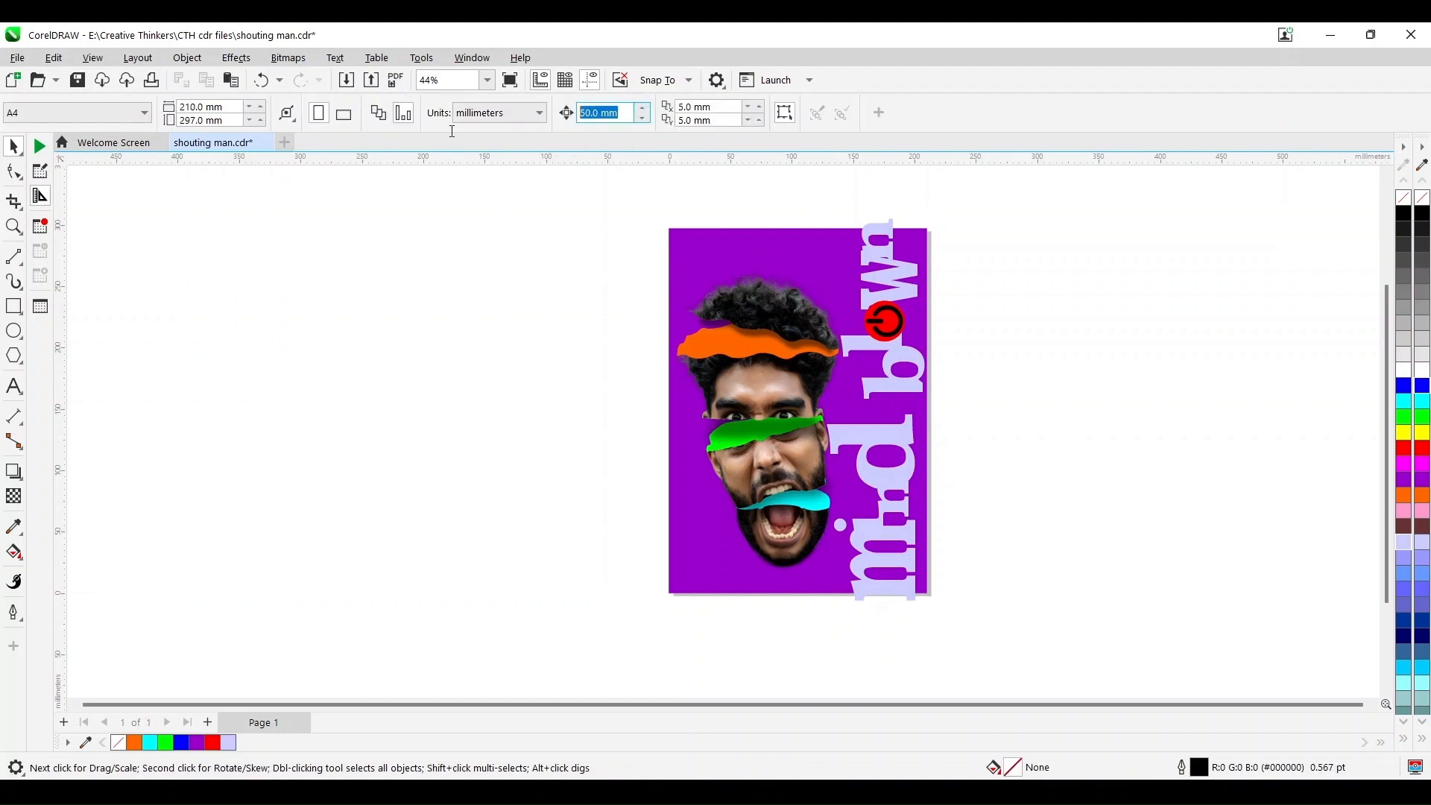
Step: Set the nudge distance to 5 mm and place a black copy of the letter m 5 mm to the left of the original
{"action": "type", "text": "5"}
{"action": "key", "text": "Return"}
{"action": "left_click", "coordinate": [903, 597]}
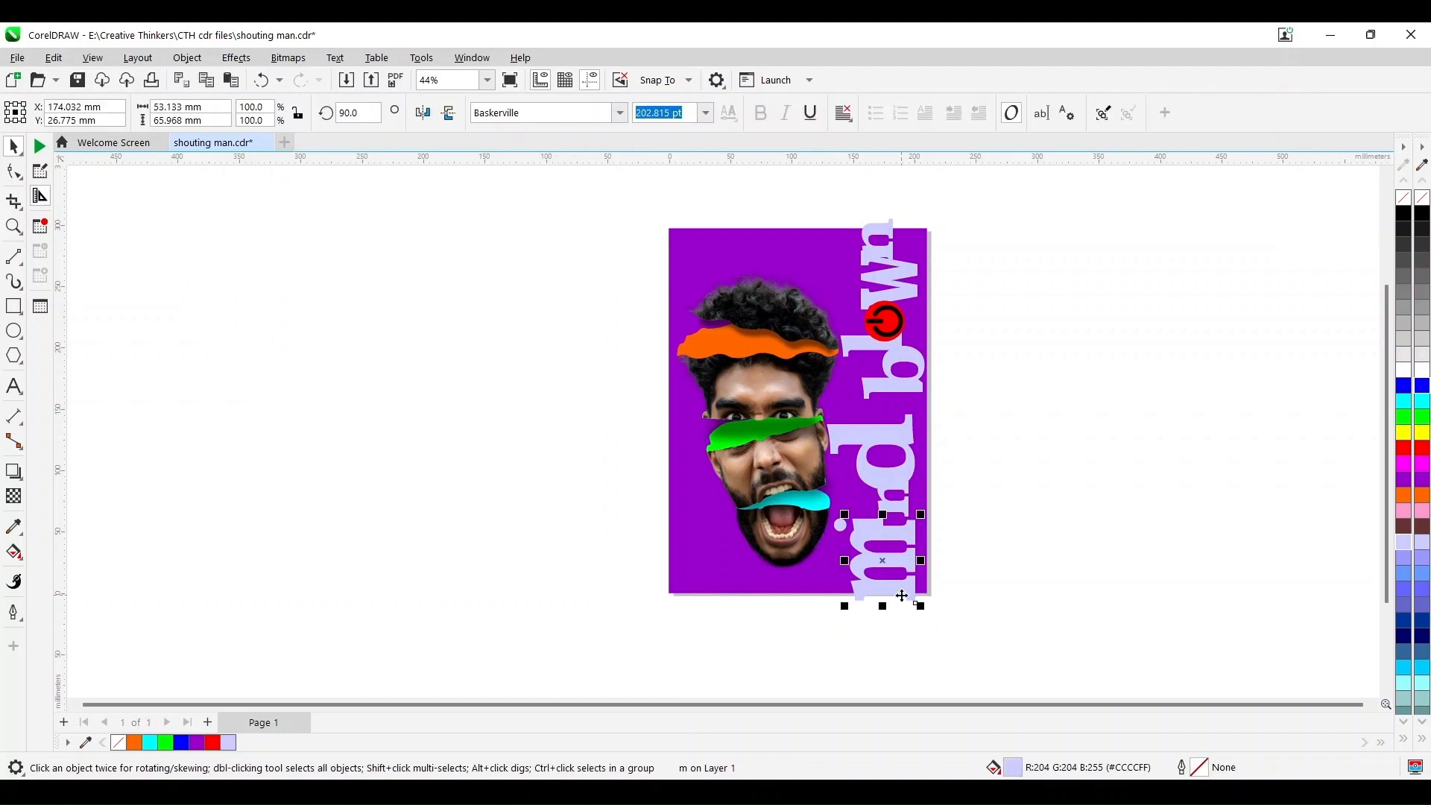
{"action": "key", "text": "Left"}
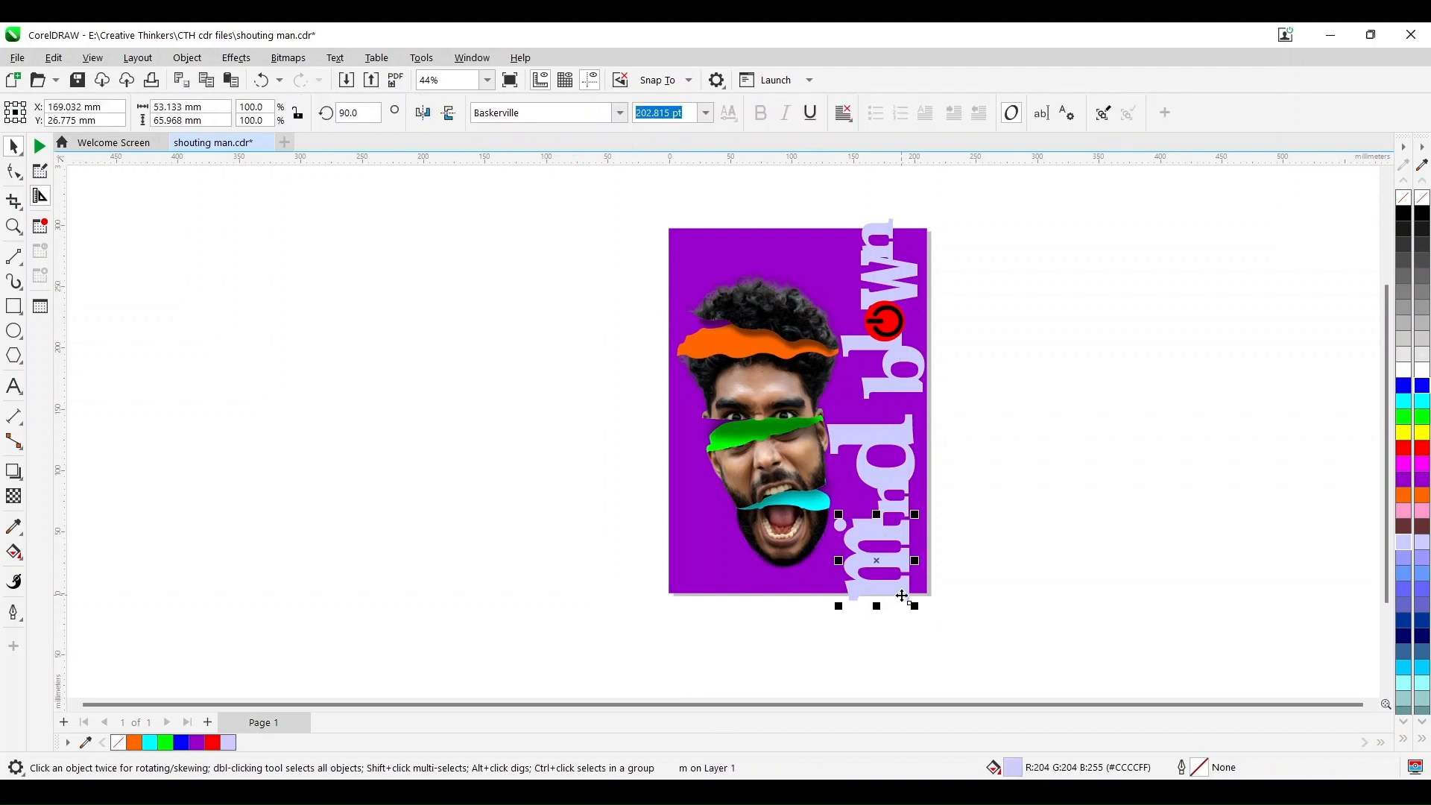
{"action": "key", "text": "ctrl+z"}
{"action": "key", "text": "ctrl+shift+z"}
{"action": "scroll", "coordinate": [1021, 570], "scroll_direction": "up", "scroll_amount": 3}
{"action": "left_click", "coordinate": [1403, 213]}
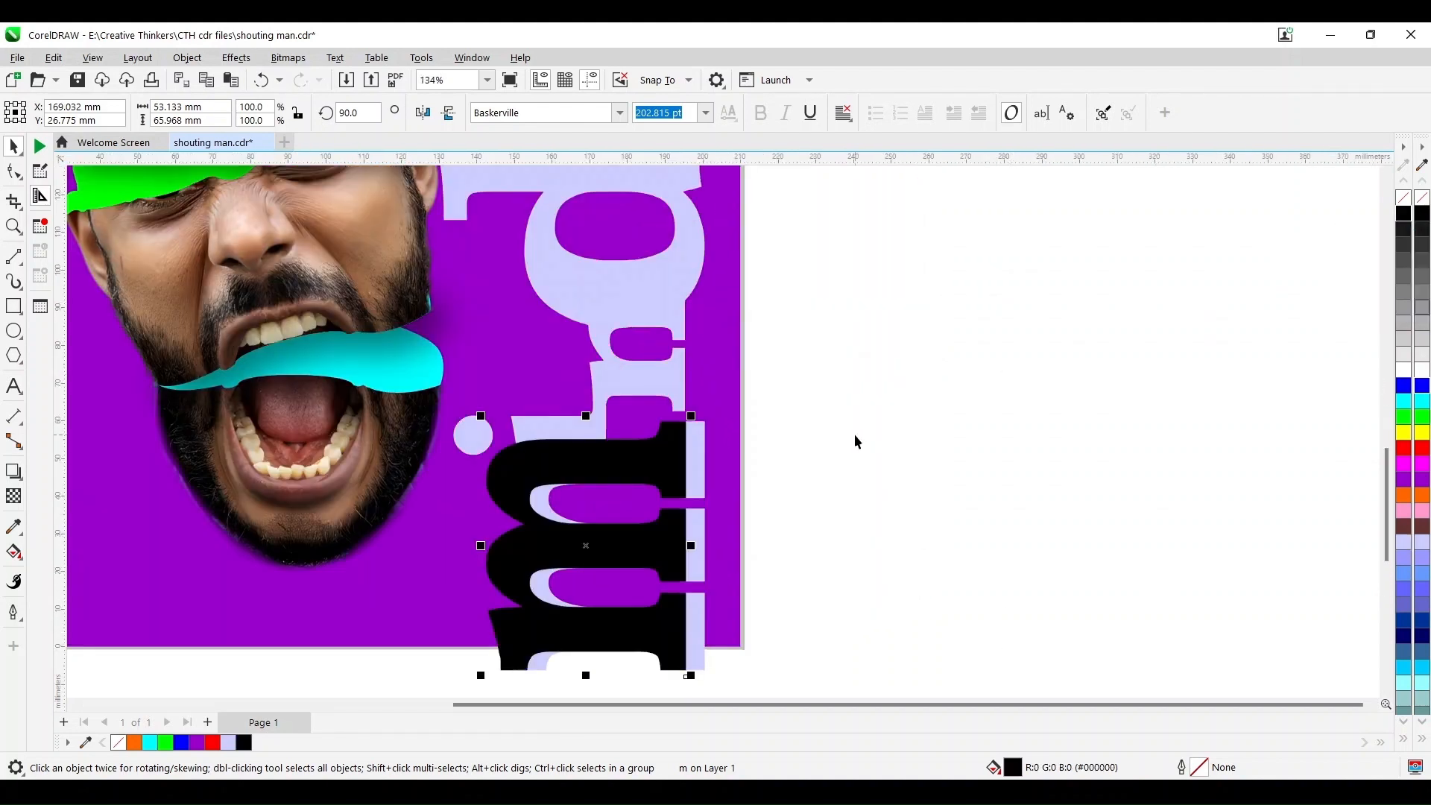
Step: Place the black copy inside the lavender m with PowerClip
{"action": "left_click", "coordinate": [187, 57]}
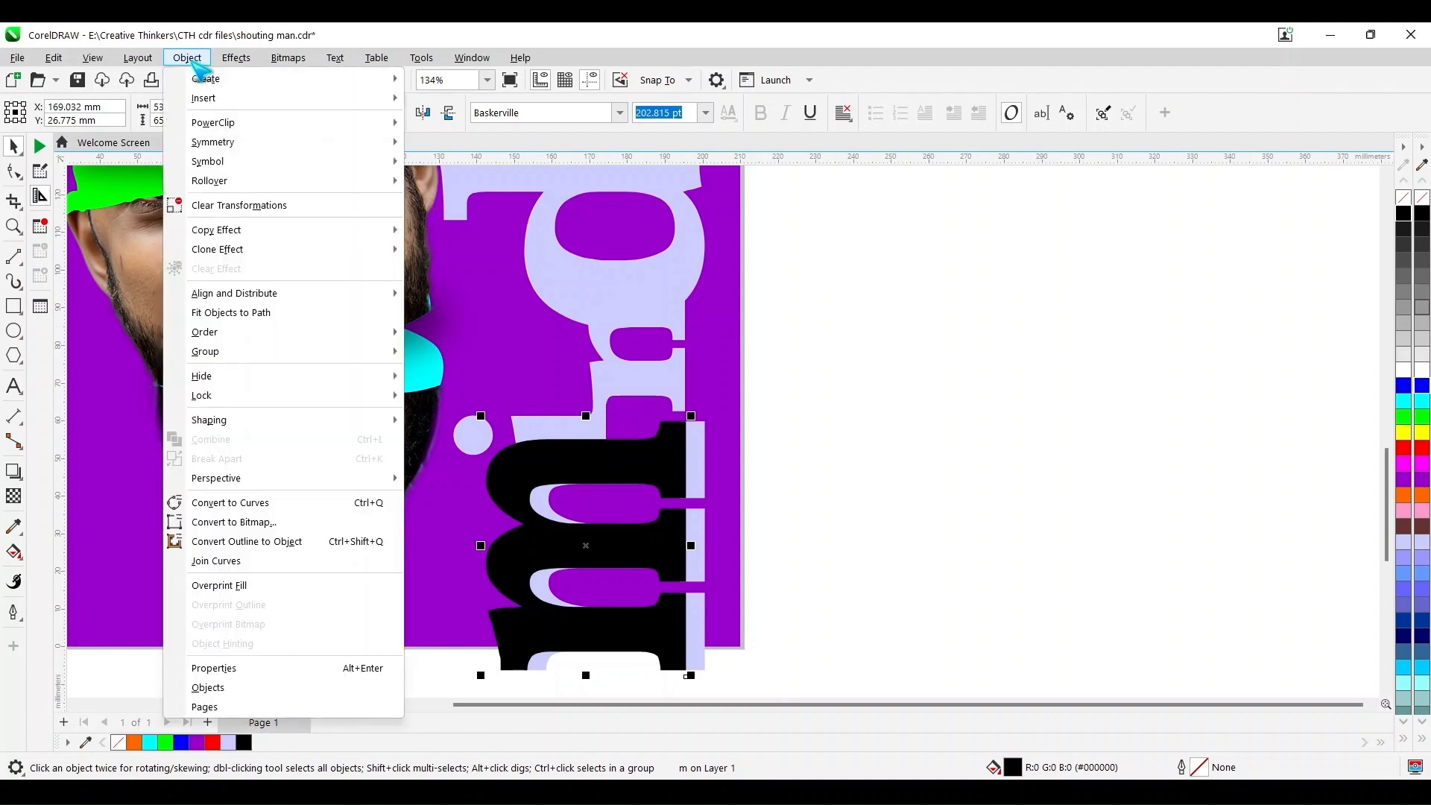
{"action": "mouse_move", "coordinate": [216, 118]}
{"action": "left_click", "coordinate": [440, 120]}
{"action": "left_click", "coordinate": [681, 473]}
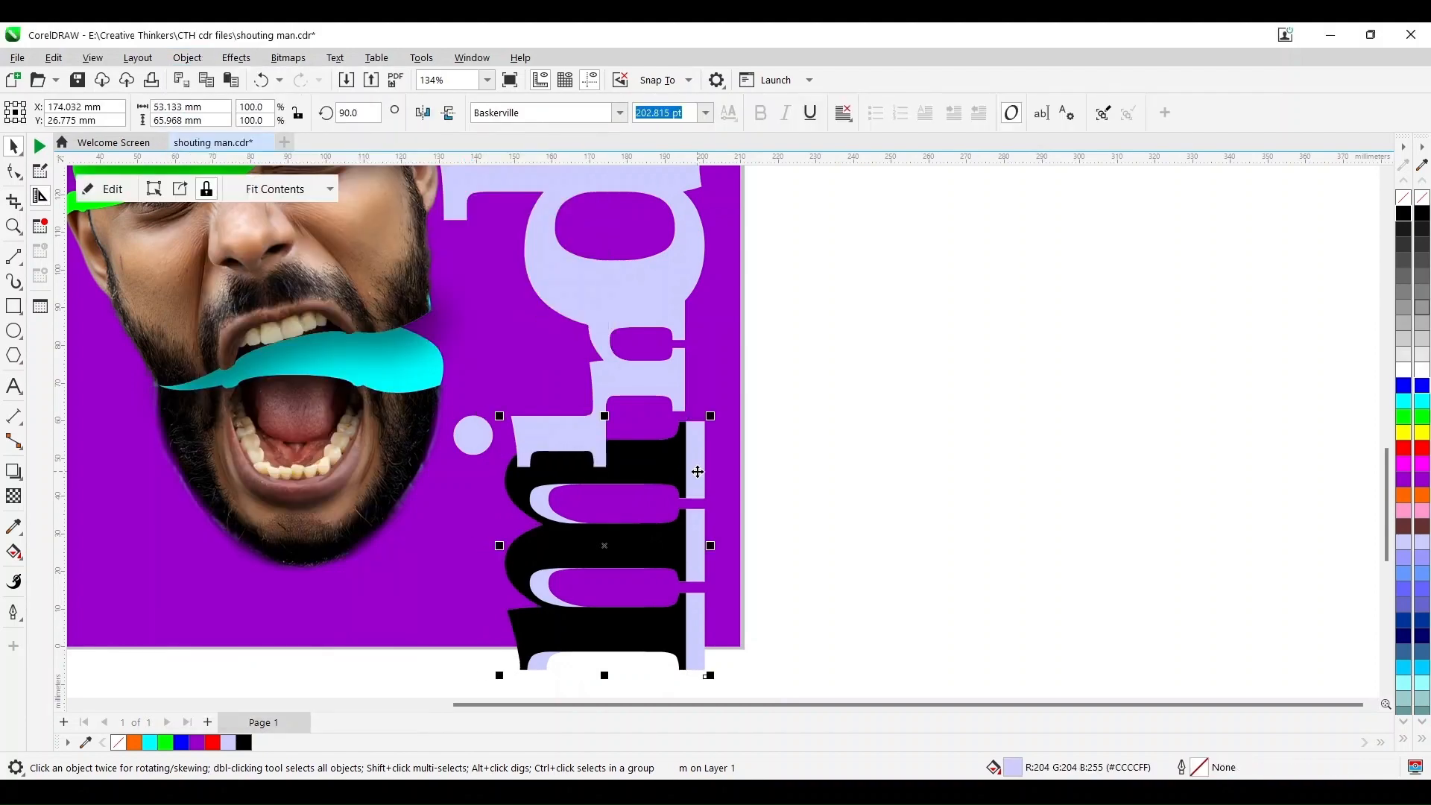
Step: Edit the m's PowerClip contents, shifting the black copy 2.5 mm right and slightly down within the letter
{"action": "double_click", "coordinate": [665, 468]}
{"action": "left_click", "coordinate": [665, 464]}
{"action": "key", "text": "Down"}
{"action": "key", "text": "Right"}
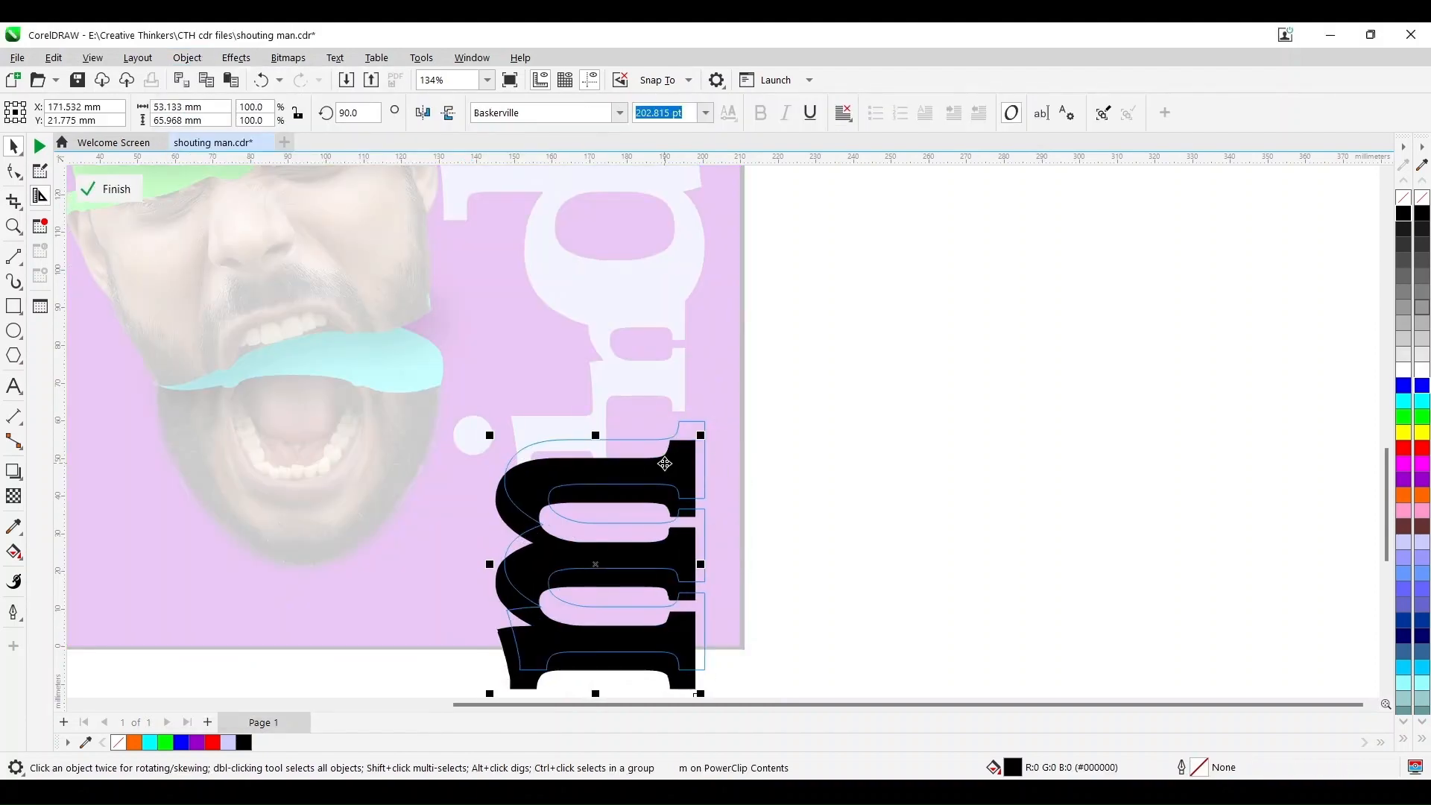
{"action": "key", "text": "Up"}
{"action": "left_click", "coordinate": [838, 511], "text": "ctrl"}
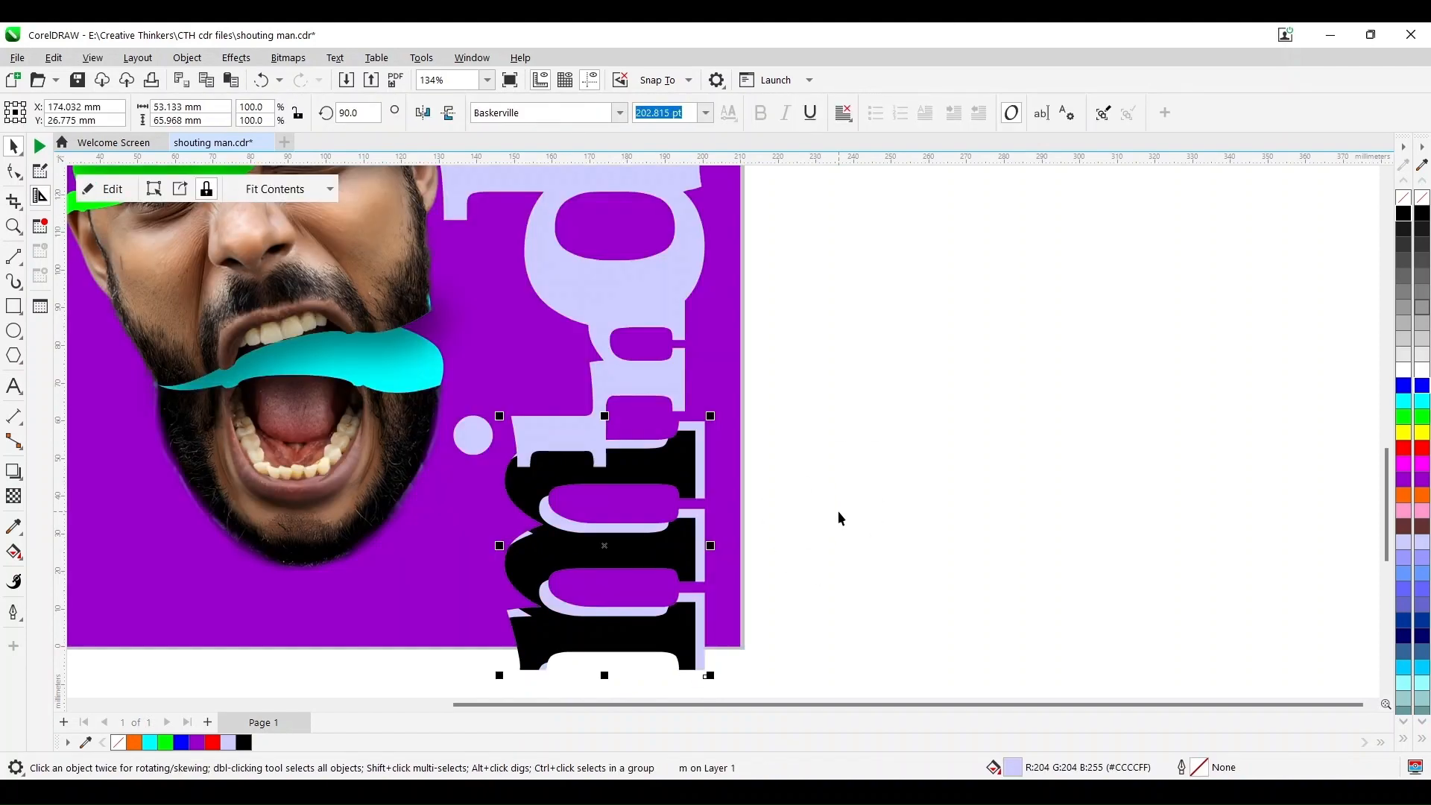
Step: Swap the m's colours by filling its clipped PowerClip copy pale lavender (#CCCCFF) and the container letter black
{"action": "double_click", "coordinate": [705, 513]}
{"action": "left_click", "coordinate": [675, 541]}
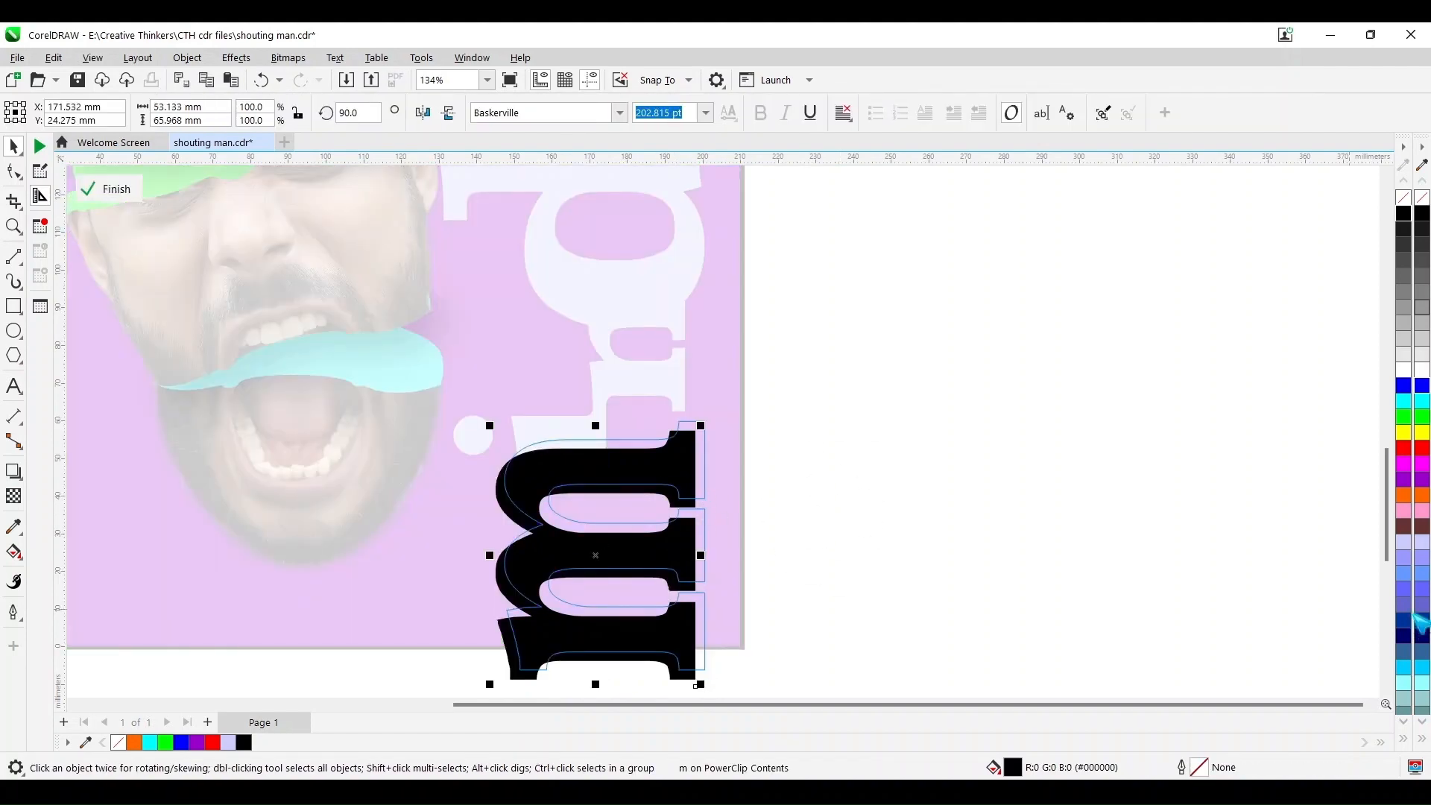
{"action": "left_click", "coordinate": [1405, 545]}
{"action": "left_click", "coordinate": [986, 543], "text": "ctrl"}
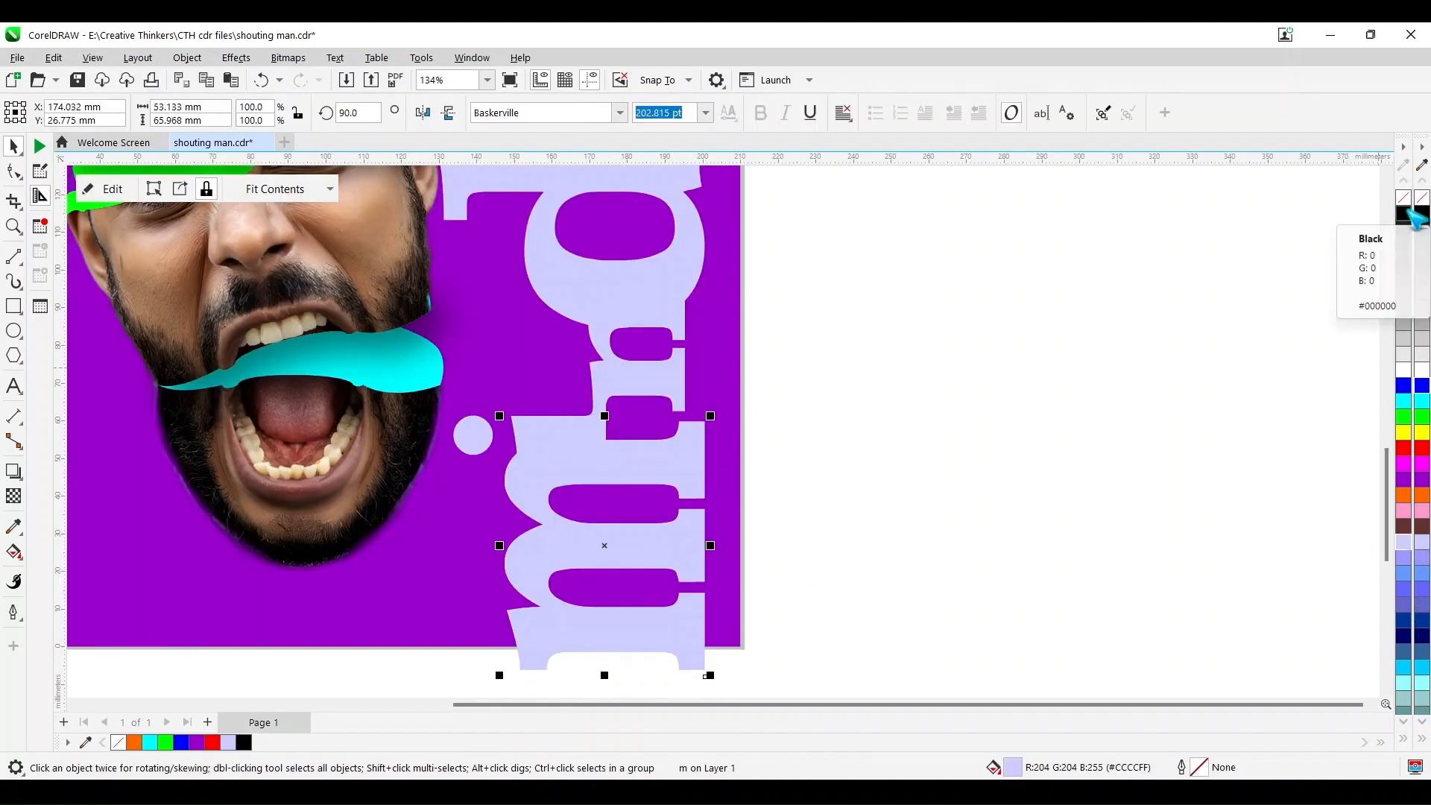
{"action": "left_click", "coordinate": [956, 421]}
{"action": "key", "text": "shift+F4"}
Step: Fill the i, n, d, b, l, w and n black, leaving out the m and the power symbol
{"action": "left_click_drag", "start_coordinate": [991, 652], "coordinate": [742, 409]}
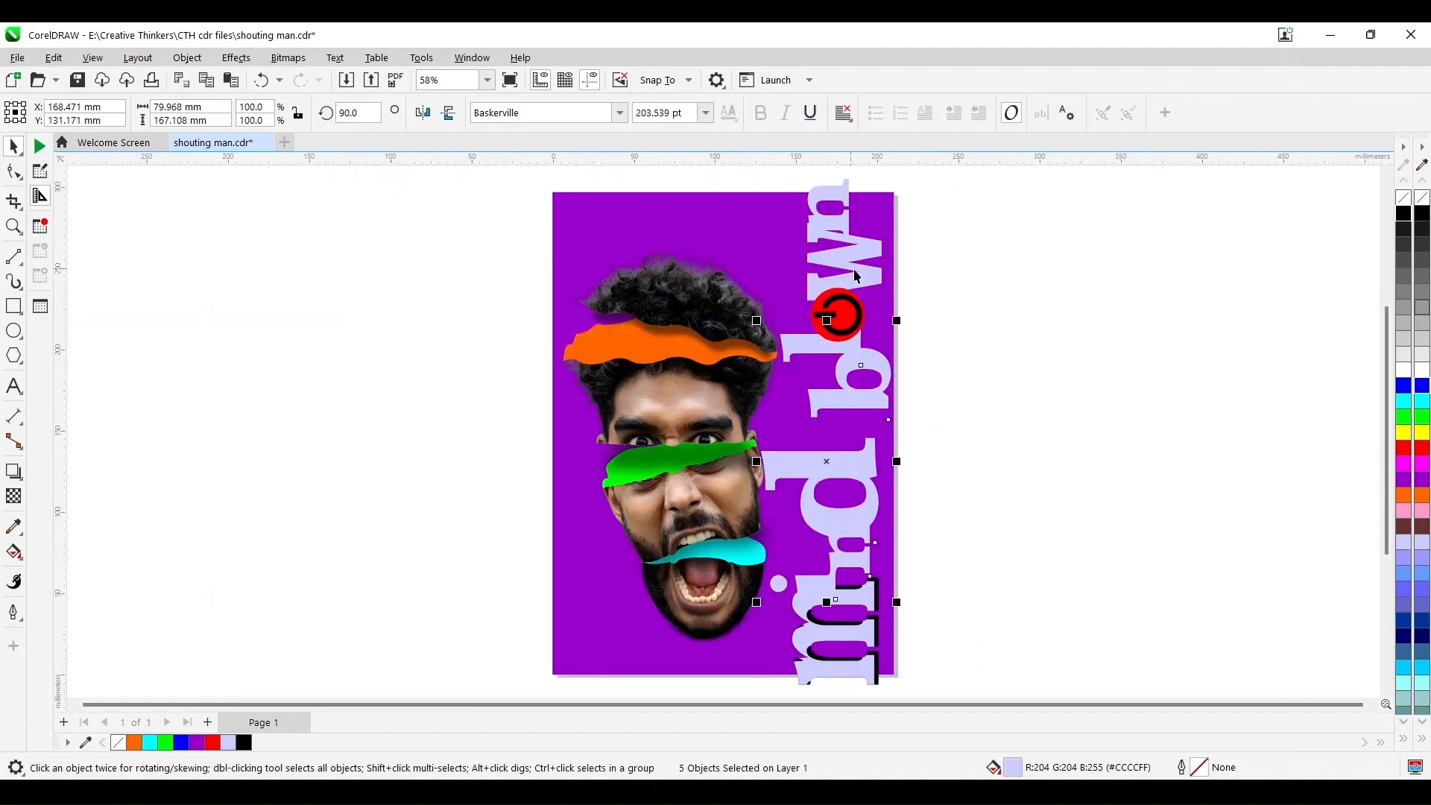
{"action": "left_click", "coordinate": [1407, 214]}
{"action": "left_click", "coordinate": [1023, 457]}
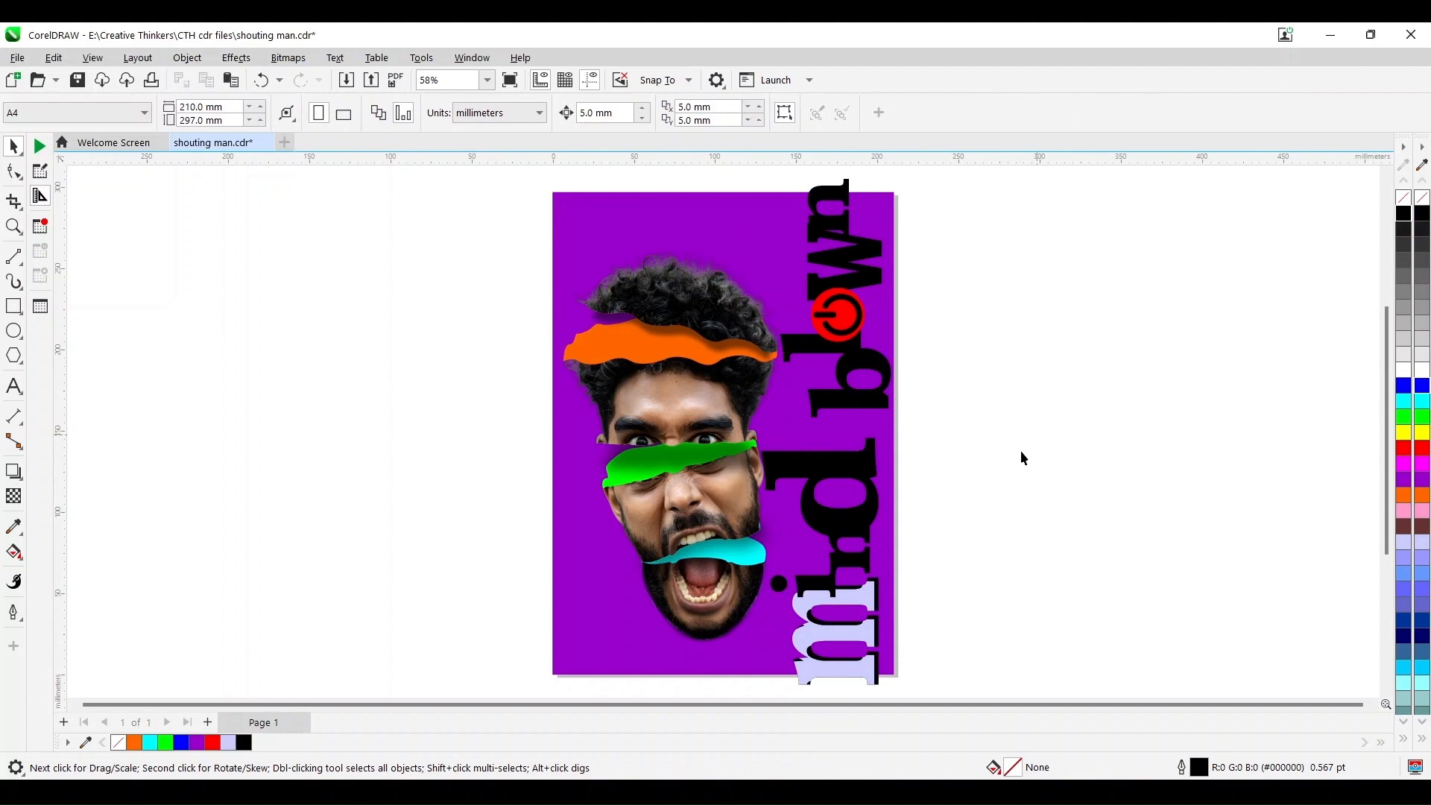
Step: Duplicate the seven black letters as pale lavender (#CCCCFF) copies placed 2.5 mm to the left of and 2.5 mm above the originals
{"action": "left_click", "coordinate": [807, 588]}
{"action": "left_click", "coordinate": [858, 565], "text": "shift"}
{"action": "left_click", "coordinate": [825, 468], "text": "shift"}
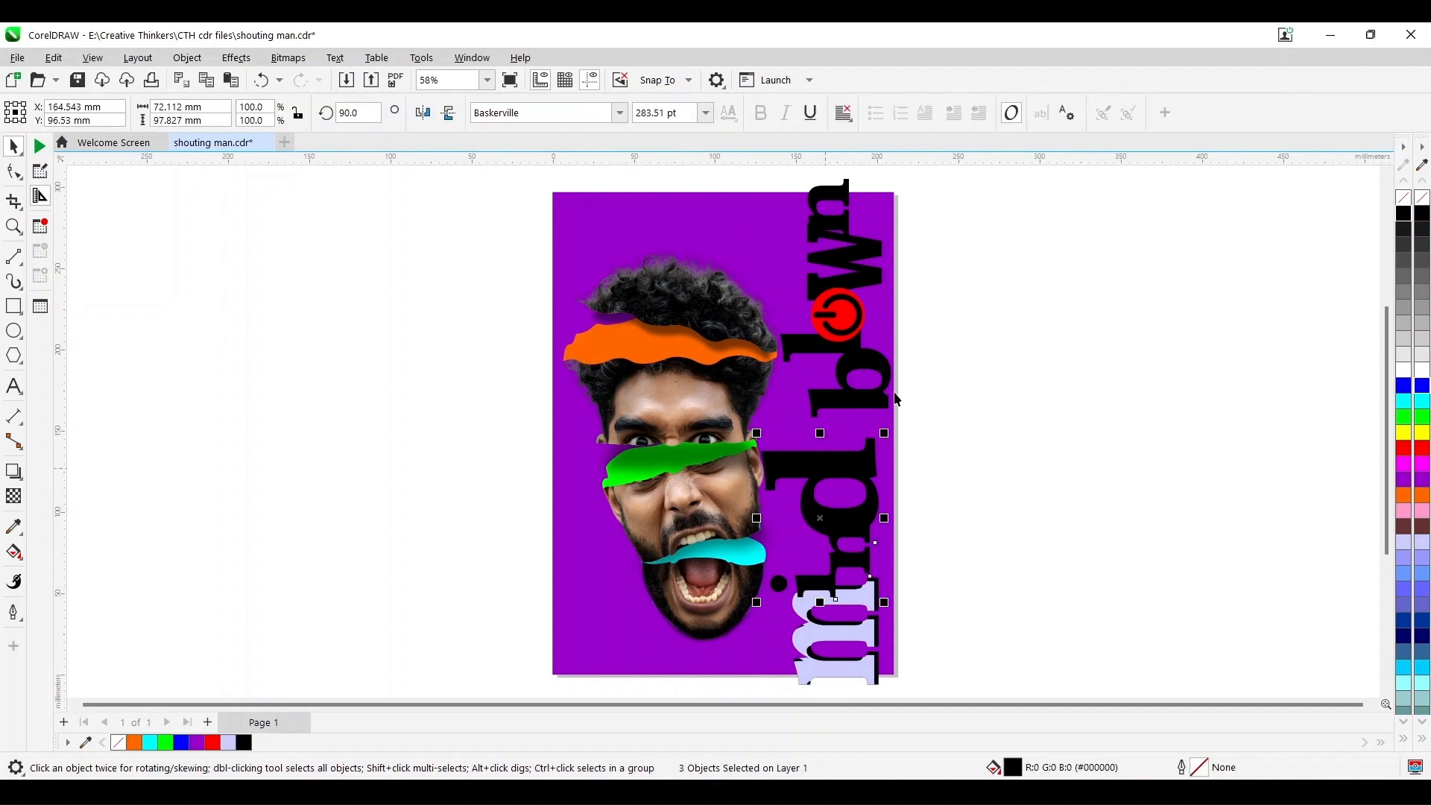
{"action": "left_click", "coordinate": [862, 401], "text": "shift"}
{"action": "left_click", "coordinate": [790, 353], "text": "shift"}
{"action": "left_click", "coordinate": [875, 276], "text": "shift"}
{"action": "left_click", "coordinate": [833, 189], "text": "shift"}
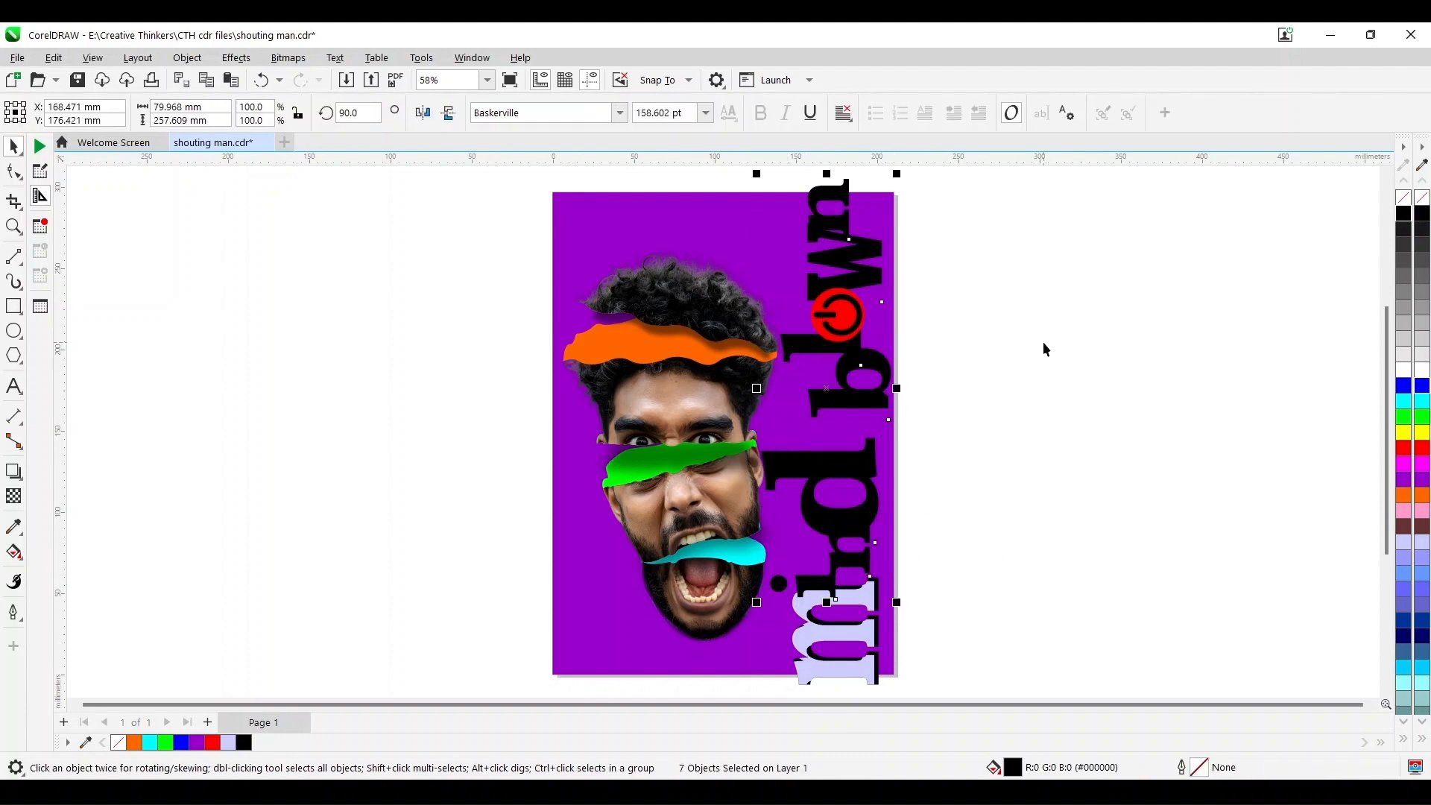
{"action": "key", "text": "shift+Page_Up"}
{"action": "key", "text": "Left"}
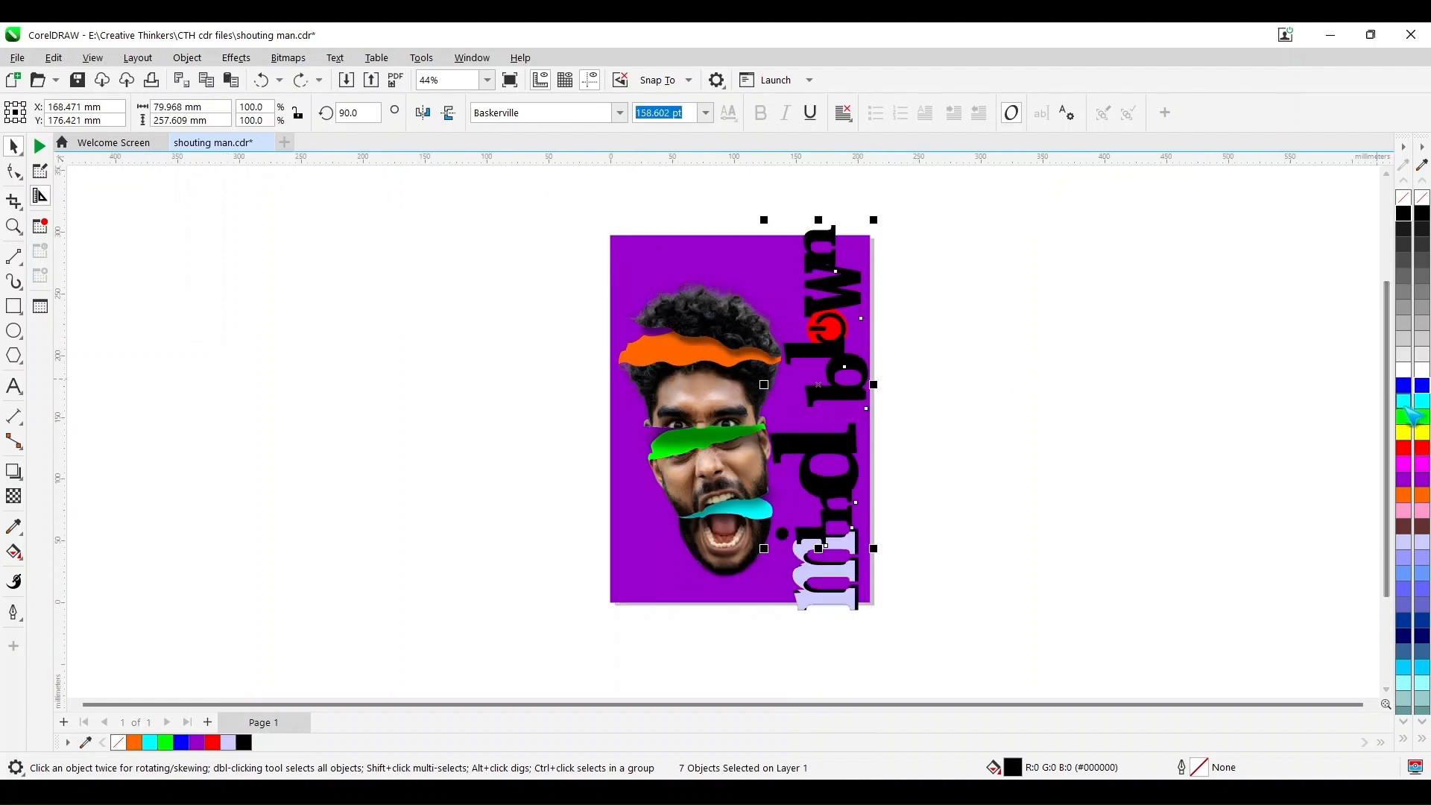
{"action": "left_click", "coordinate": [1422, 401]}
{"action": "left_click", "coordinate": [1422, 542]}
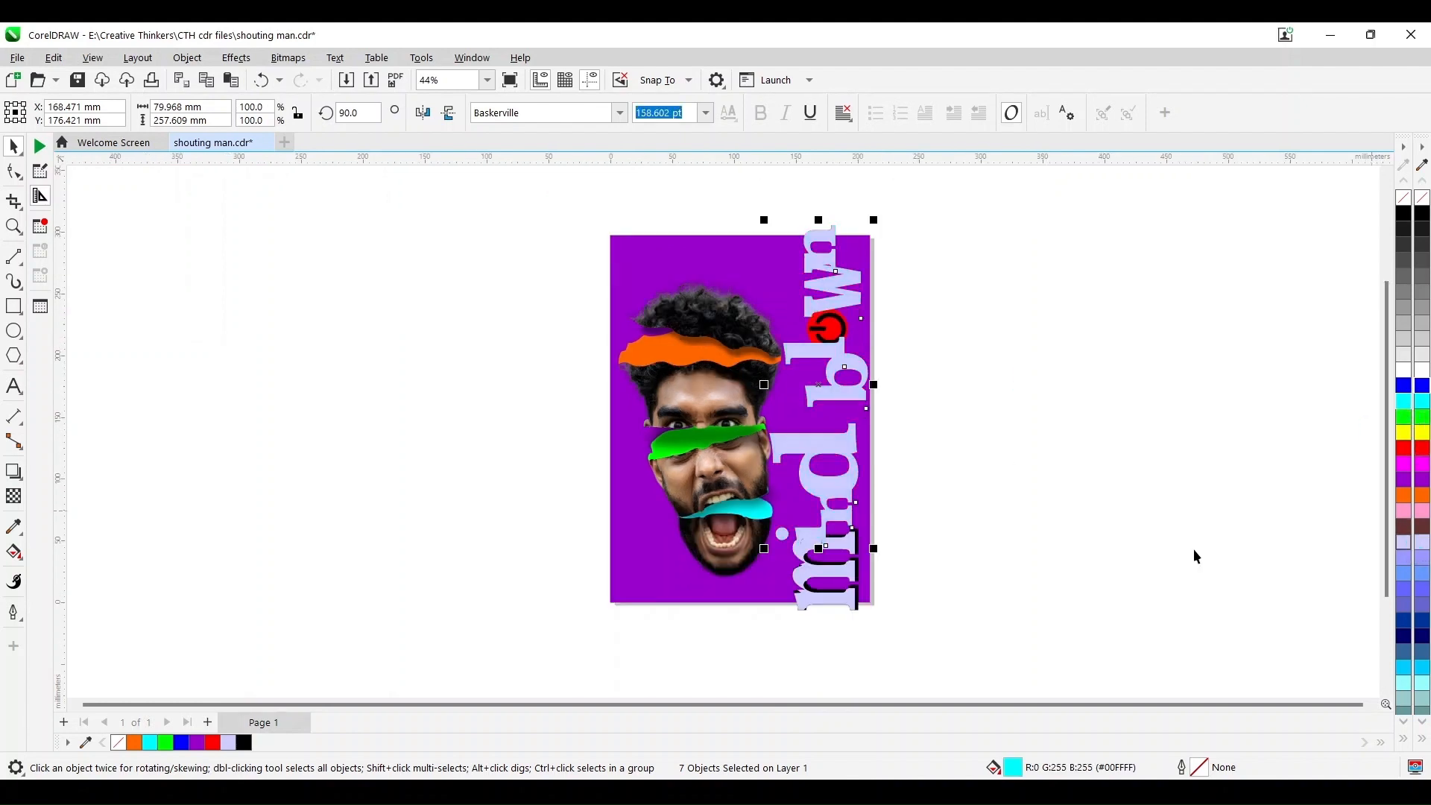
{"action": "key", "text": "Left"}
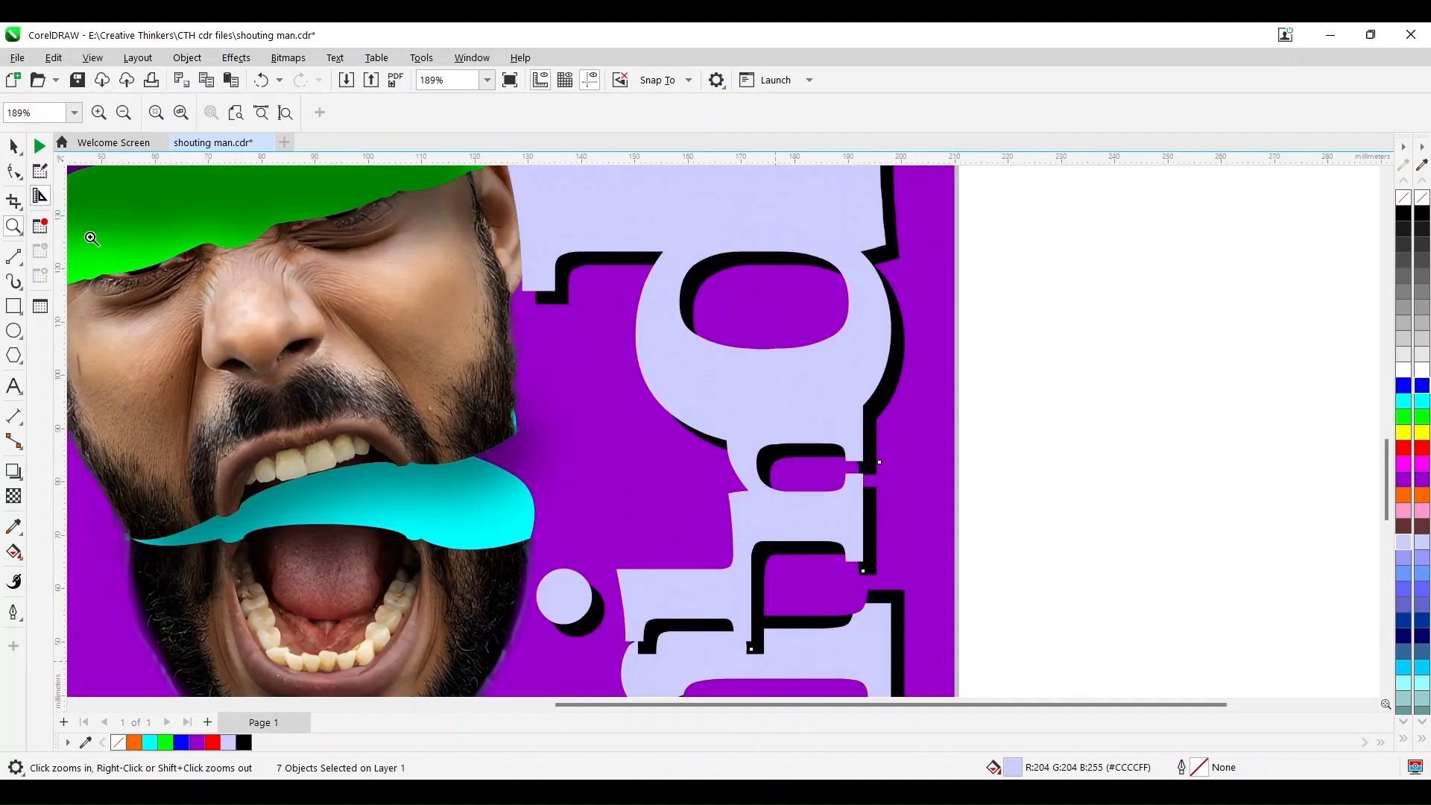
{"action": "left_click", "coordinate": [13, 147]}
{"action": "left_click", "coordinate": [1143, 554]}
Step: Try to place the lavender i inside the black letter behind it with PowerClip, then undo it
{"action": "left_click", "coordinate": [714, 604]}
{"action": "left_click", "coordinate": [185, 57]}
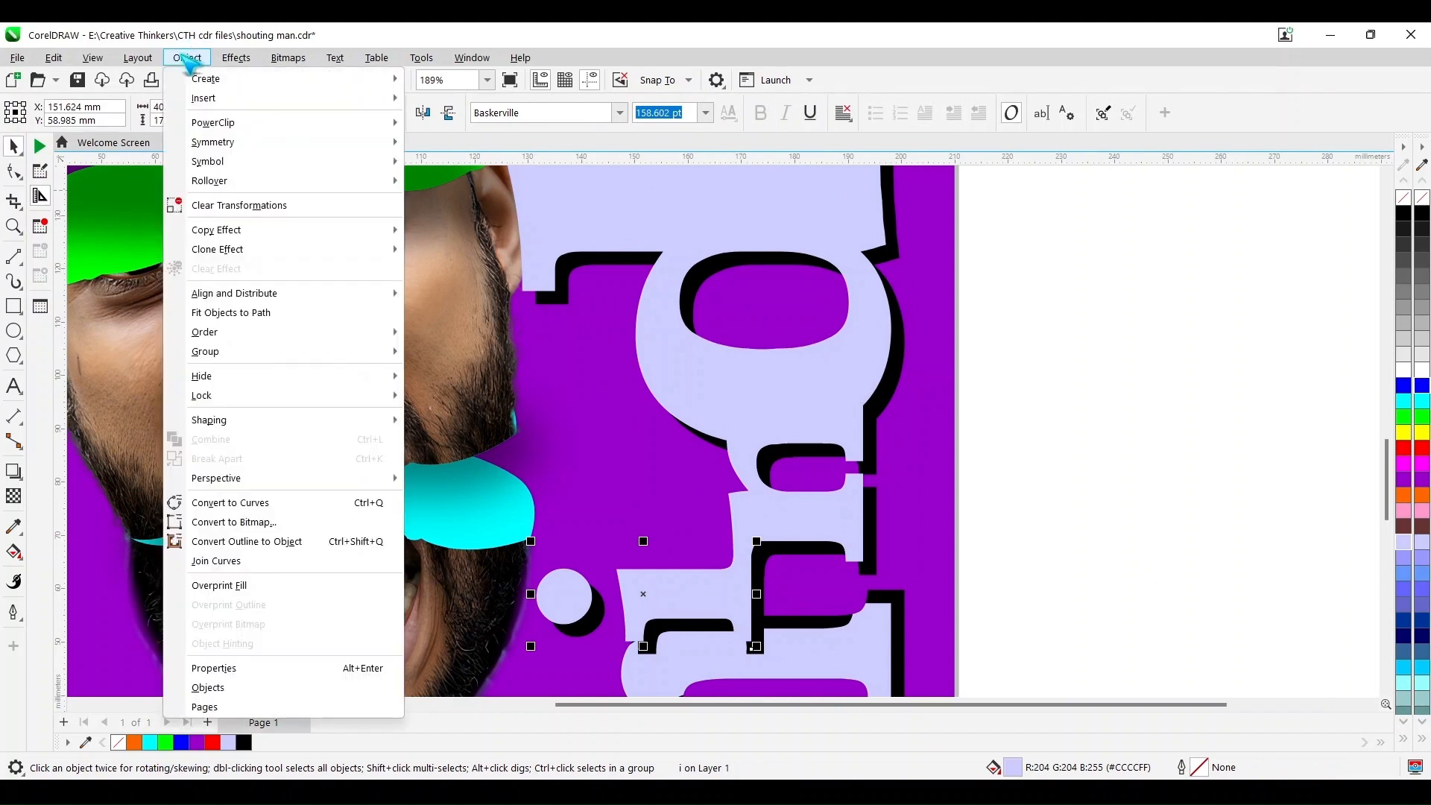
{"action": "mouse_move", "coordinate": [224, 122]}
{"action": "left_click", "coordinate": [463, 121]}
{"action": "left_click", "coordinate": [758, 574]}
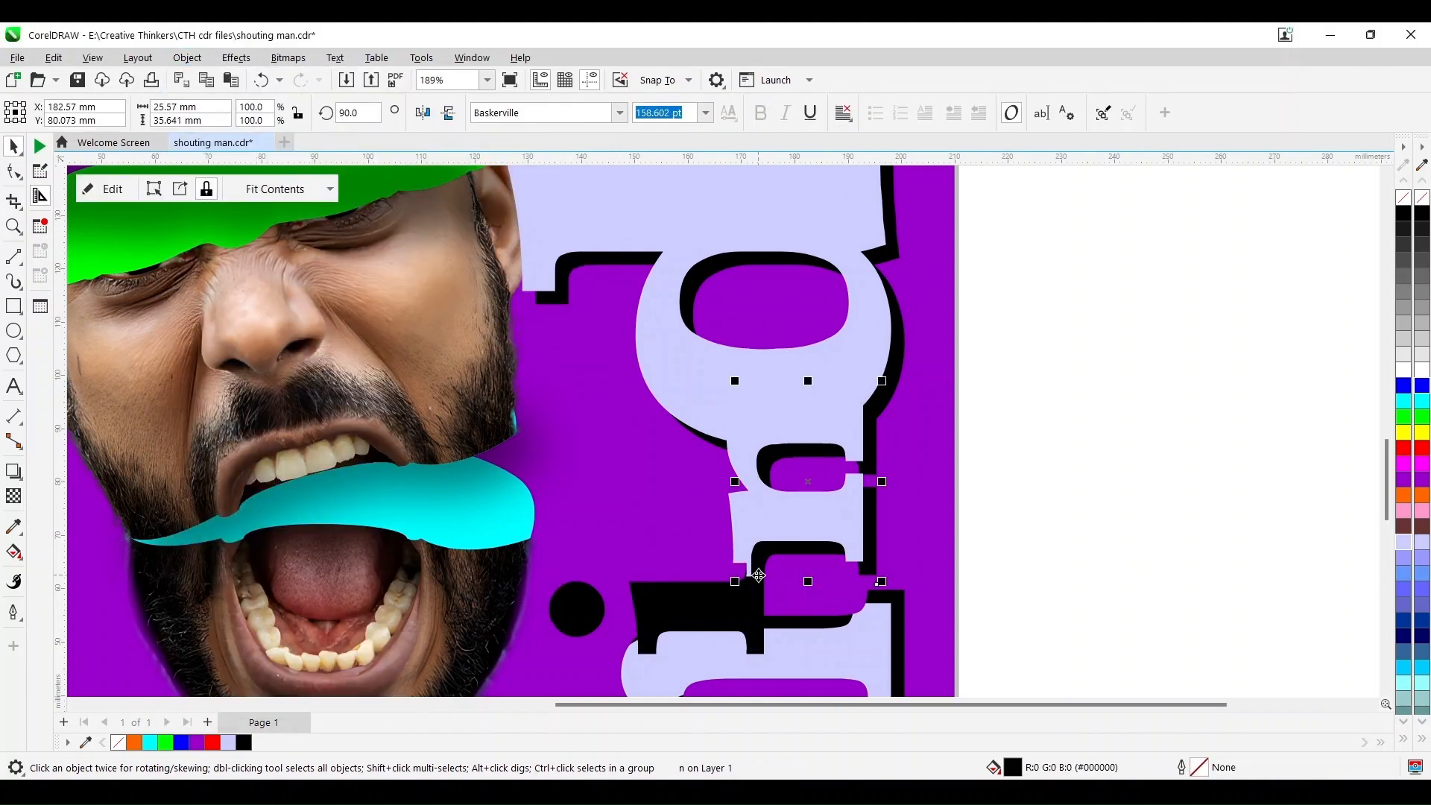
{"action": "key", "text": "ctrl+z"}
Step: Place the lavender i inside its own black i with PowerClip
{"action": "left_click", "coordinate": [656, 605]}
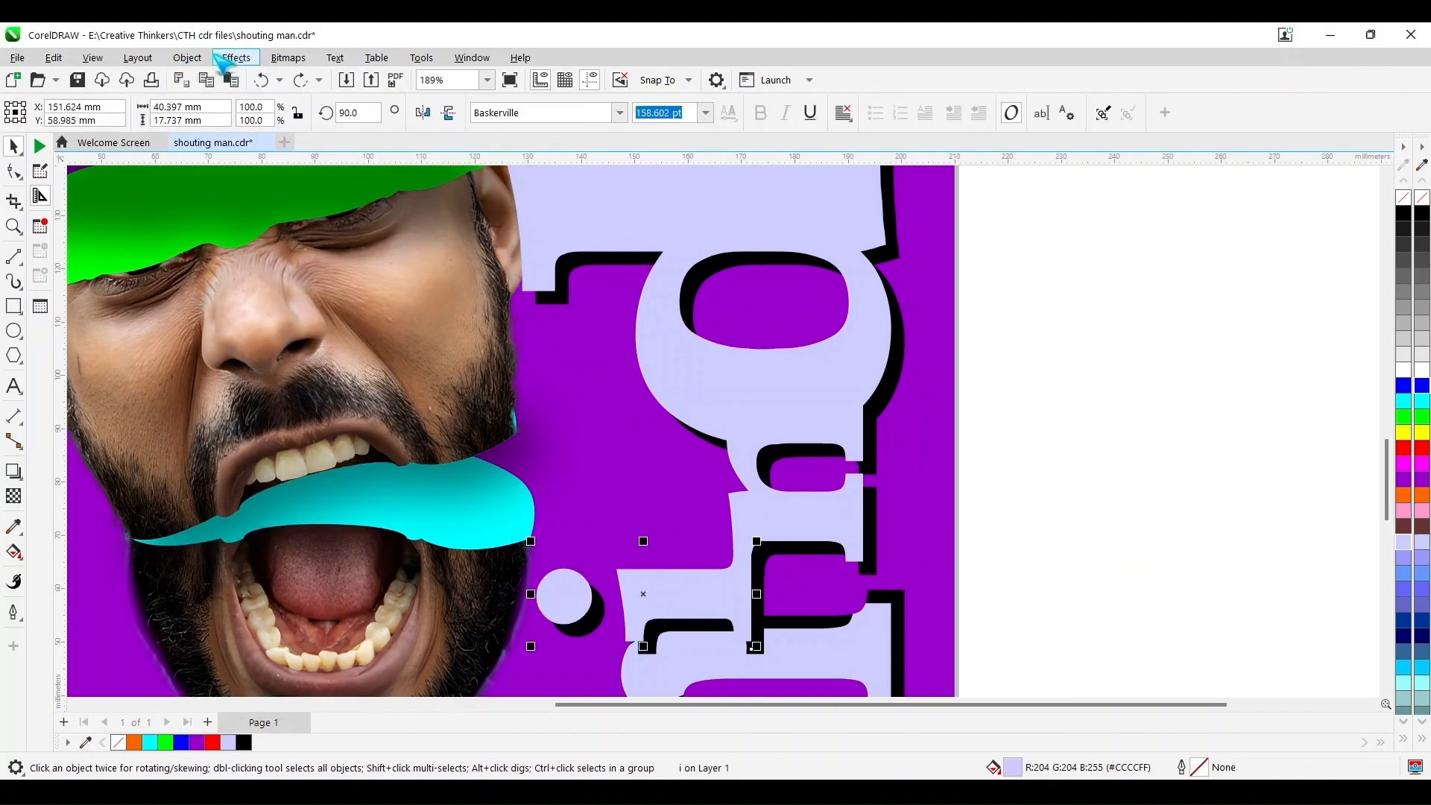
{"action": "left_click", "coordinate": [186, 57]}
{"action": "left_click", "coordinate": [463, 122]}
{"action": "left_click", "coordinate": [664, 627]}
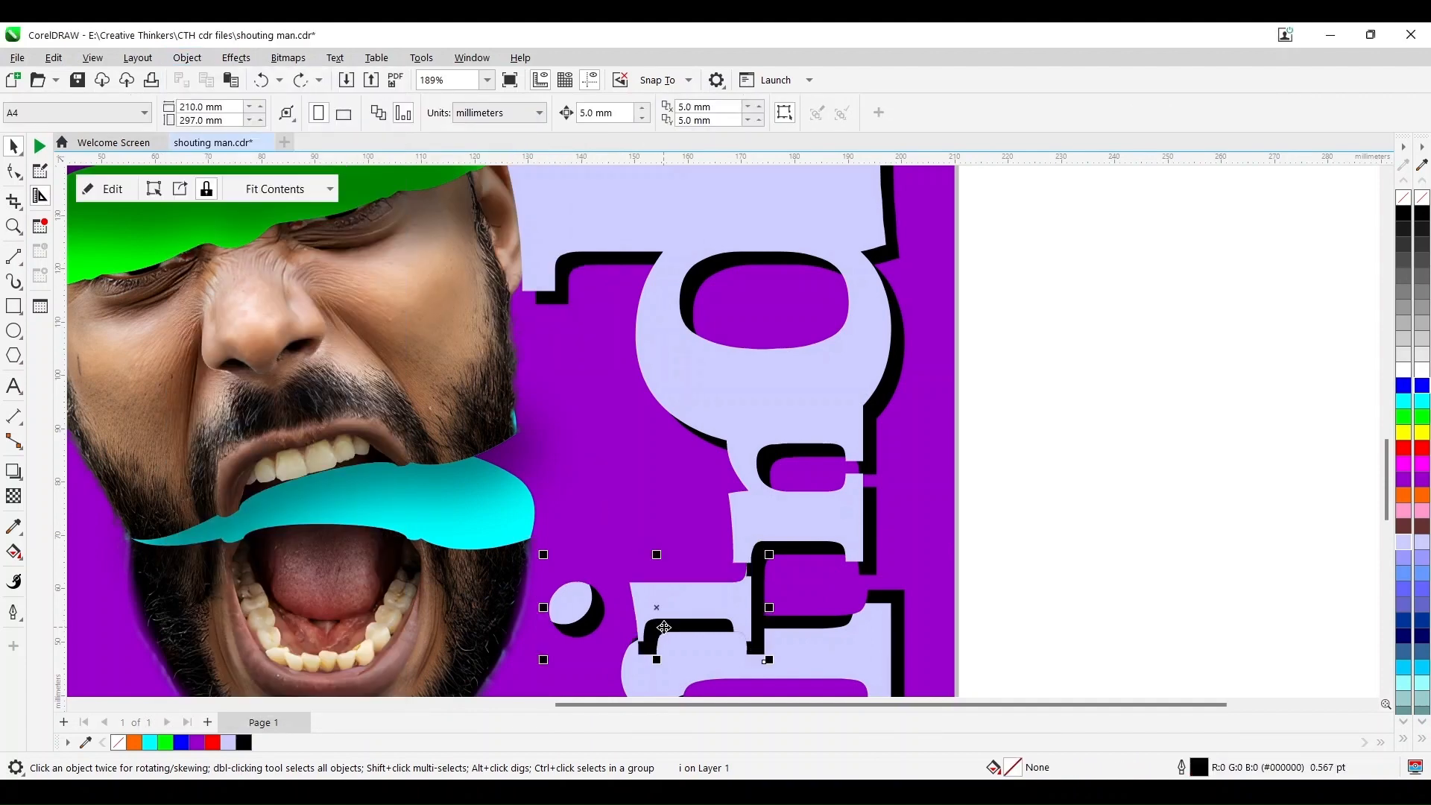
{"action": "left_click", "coordinate": [1048, 579]}
Step: Place the lavender n of "mind" inside its black counterpart with PowerClip
{"action": "left_click", "coordinate": [819, 534]}
{"action": "left_click", "coordinate": [187, 57]}
{"action": "mouse_move", "coordinate": [235, 123]}
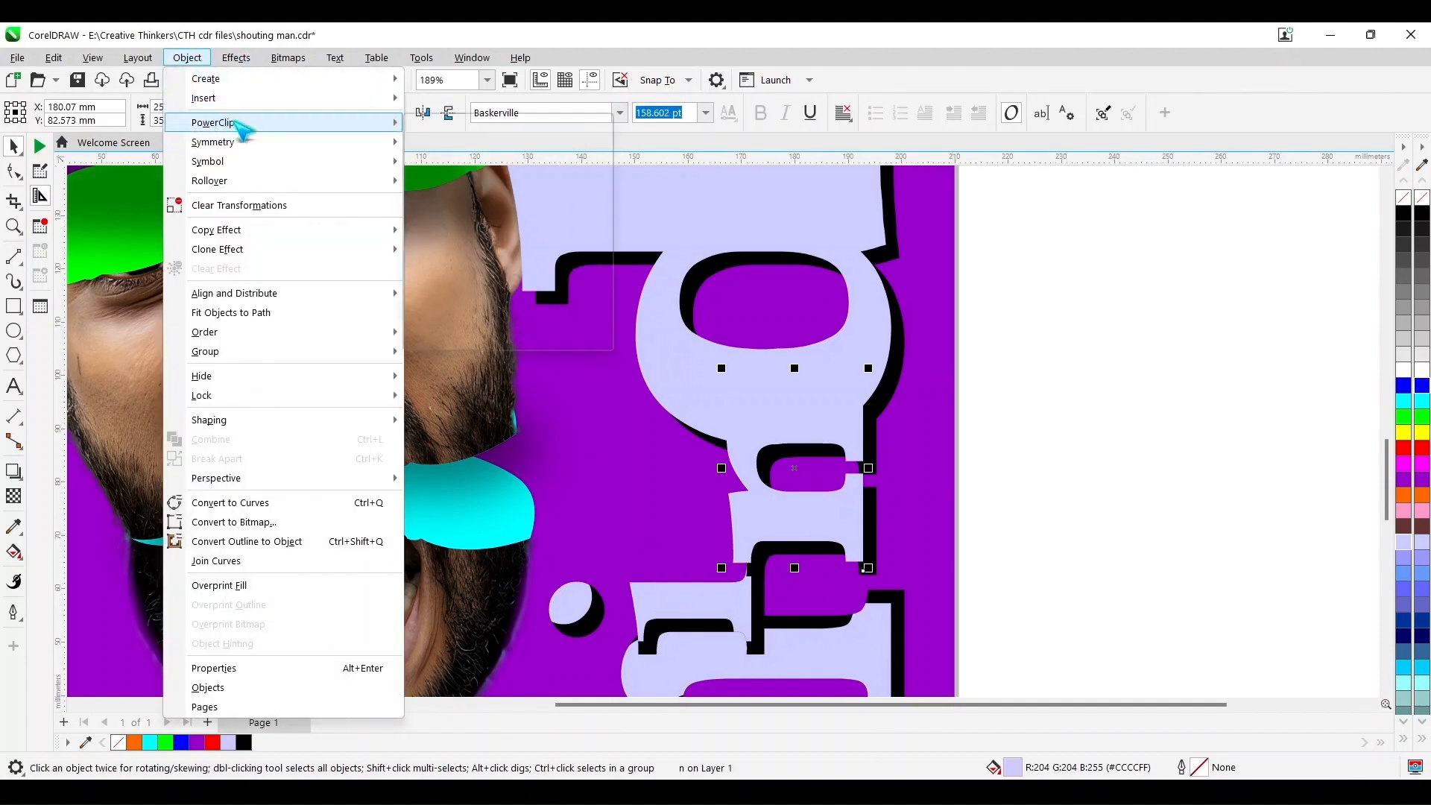
{"action": "left_click", "coordinate": [752, 532]}
{"action": "left_click", "coordinate": [757, 562]}
Step: Try to place the lavender d inside the black letter beneath its lower edge with PowerClip, then undo it
{"action": "left_click", "coordinate": [808, 371]}
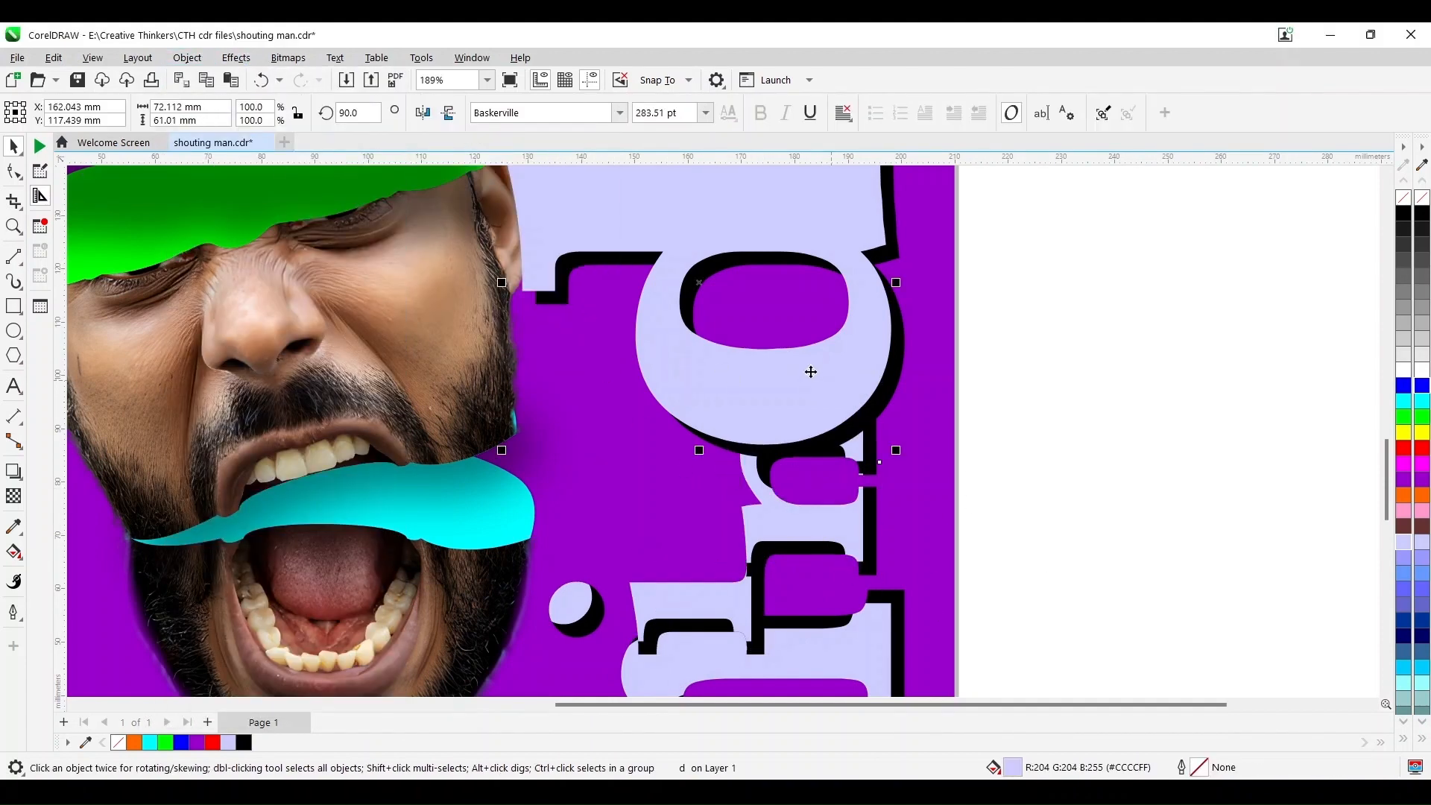
{"action": "left_click", "coordinate": [187, 57]}
{"action": "mouse_move", "coordinate": [236, 123]}
{"action": "left_click", "coordinate": [434, 124]}
{"action": "left_click", "coordinate": [824, 447]}
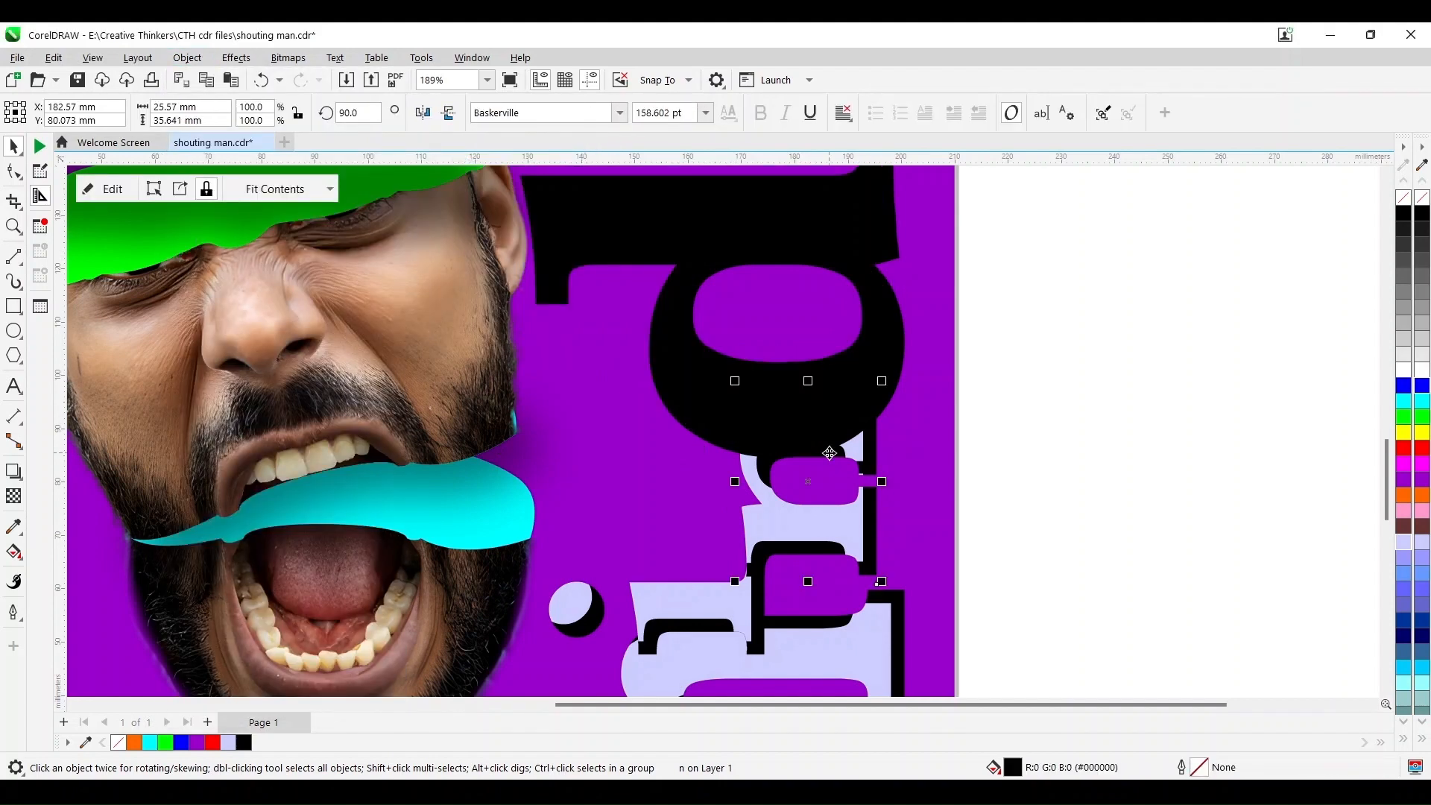
{"action": "key", "text": "ctrl+z"}
Step: Place the lavender d inside its own black d with PowerClip
{"action": "left_click", "coordinate": [187, 58]}
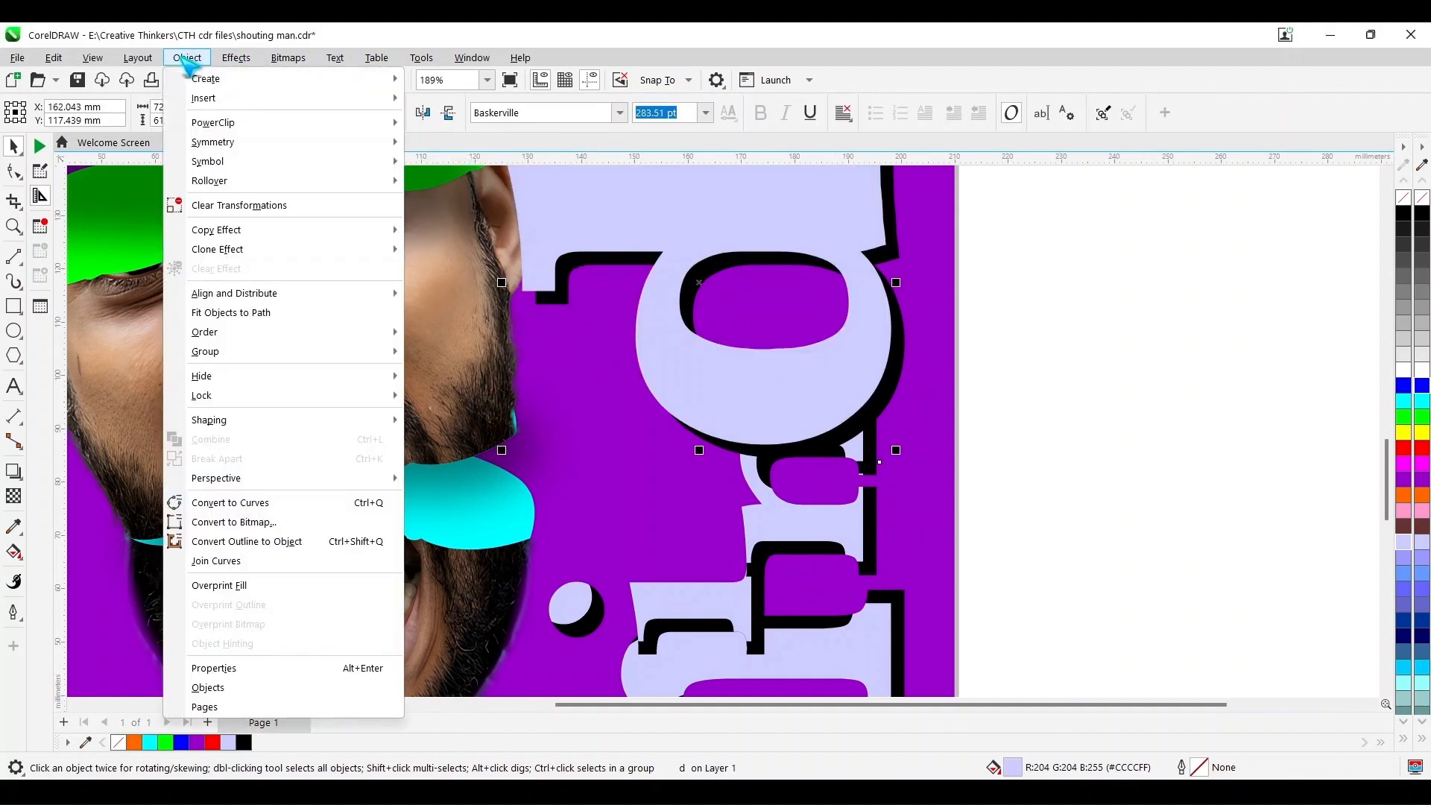
{"action": "mouse_move", "coordinate": [236, 122]}
{"action": "left_click", "coordinate": [435, 124]}
{"action": "left_click", "coordinate": [884, 384]}
Step: Place the lavender b of "blown" inside the black b with PowerClip
{"action": "scroll", "coordinate": [1392, 183], "scroll_direction": "up", "scroll_amount": 5}
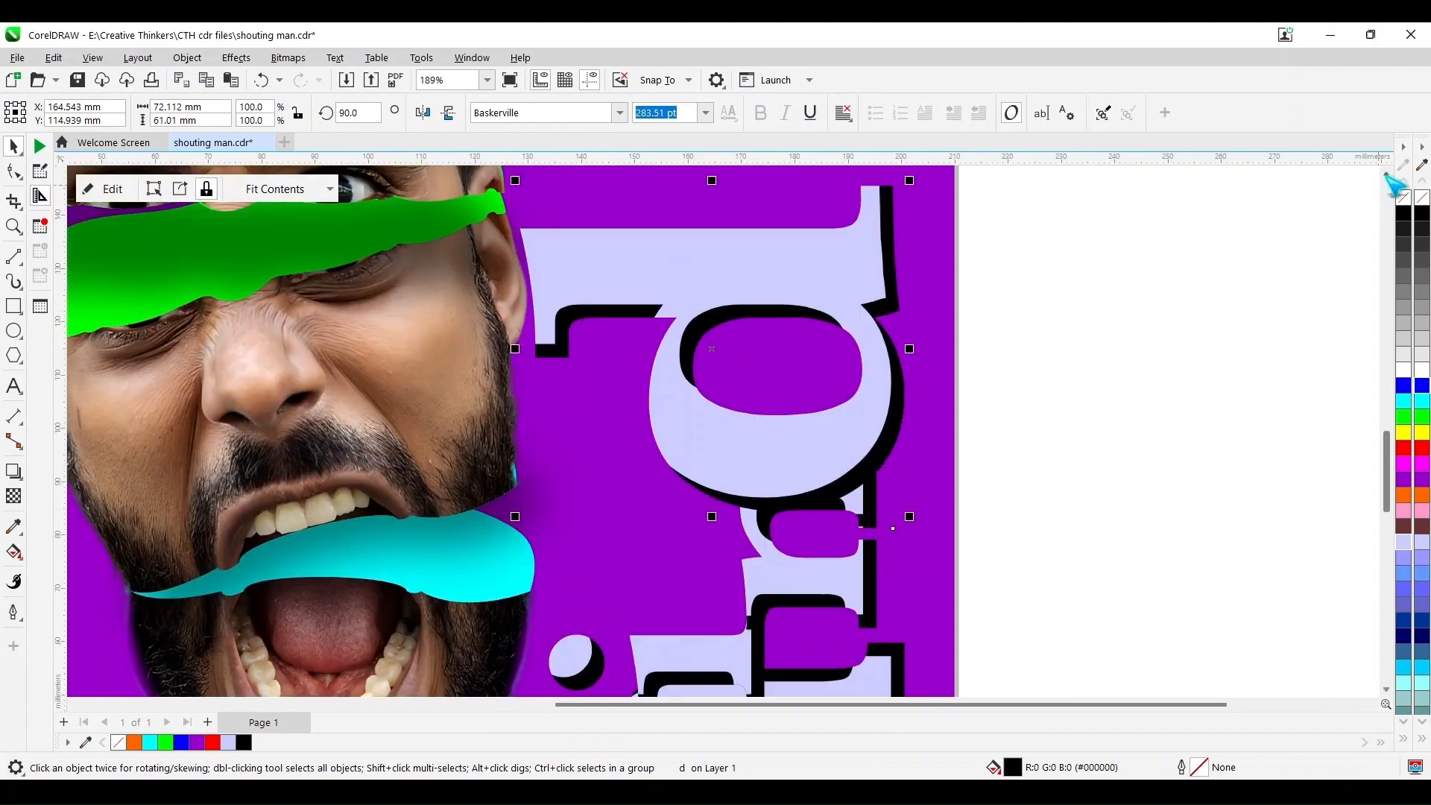
{"action": "scroll", "coordinate": [1392, 183], "scroll_direction": "up", "scroll_amount": 5}
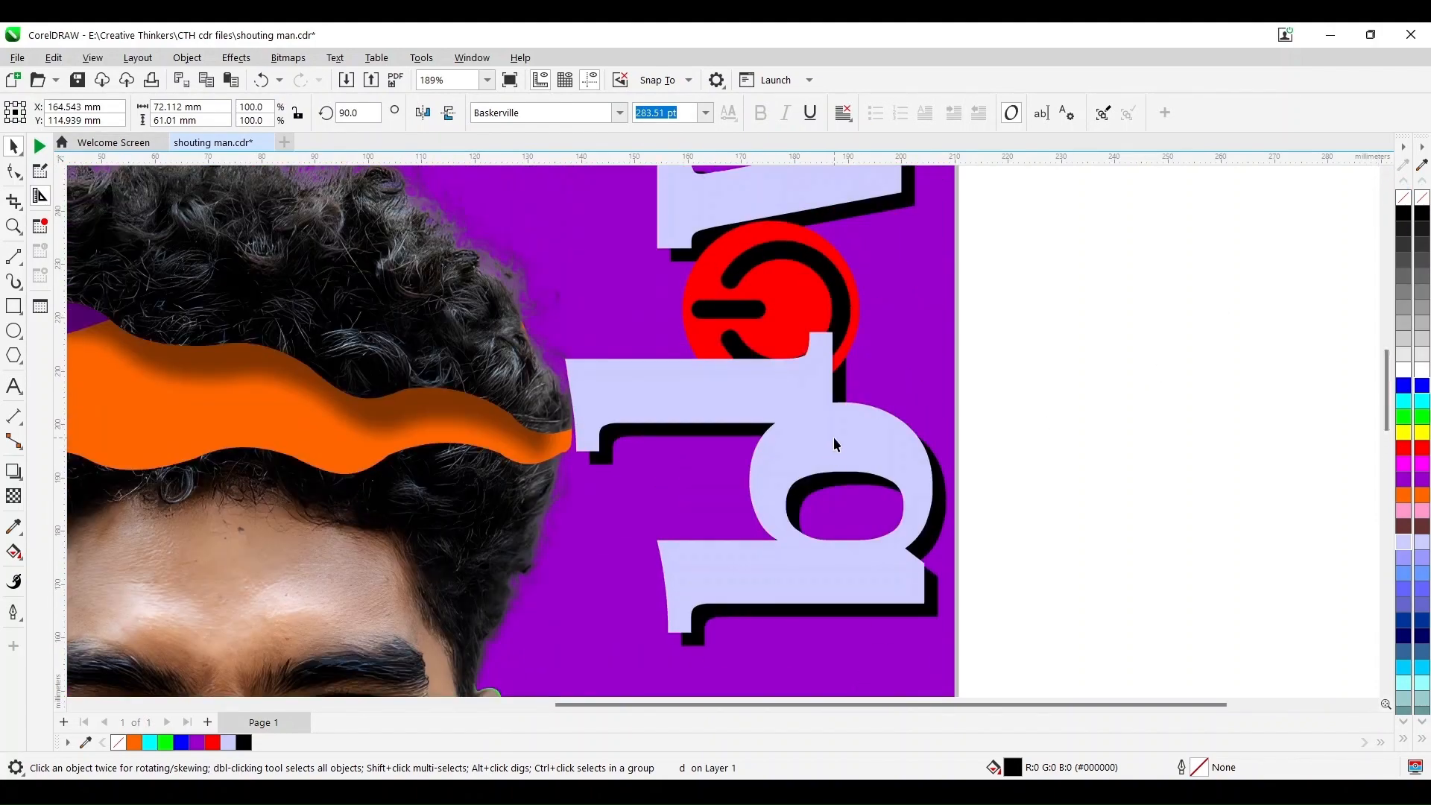
{"action": "left_click", "coordinate": [833, 437]}
{"action": "left_click", "coordinate": [240, 60]}
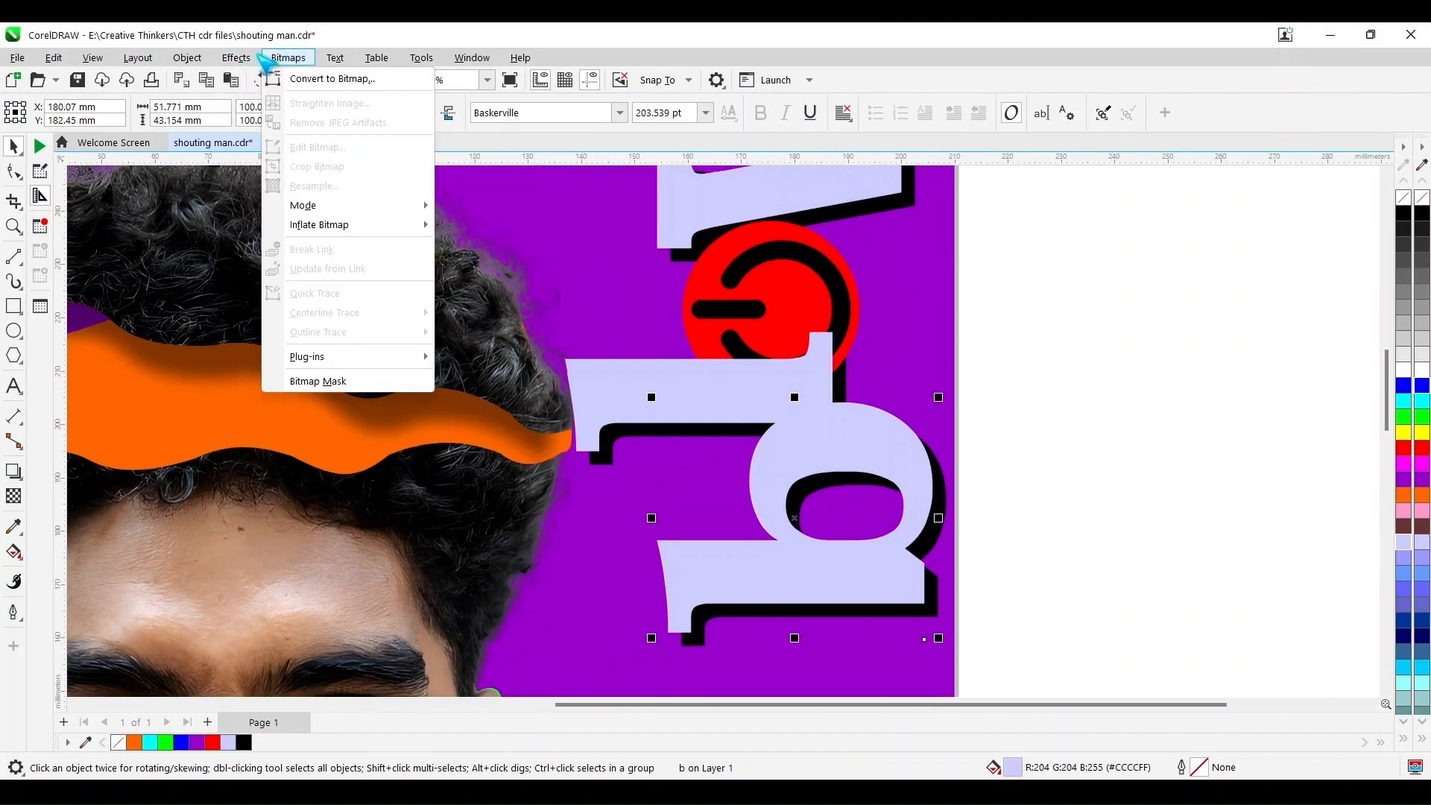
{"action": "left_click", "coordinate": [688, 260]}
{"action": "left_click", "coordinate": [939, 512]}
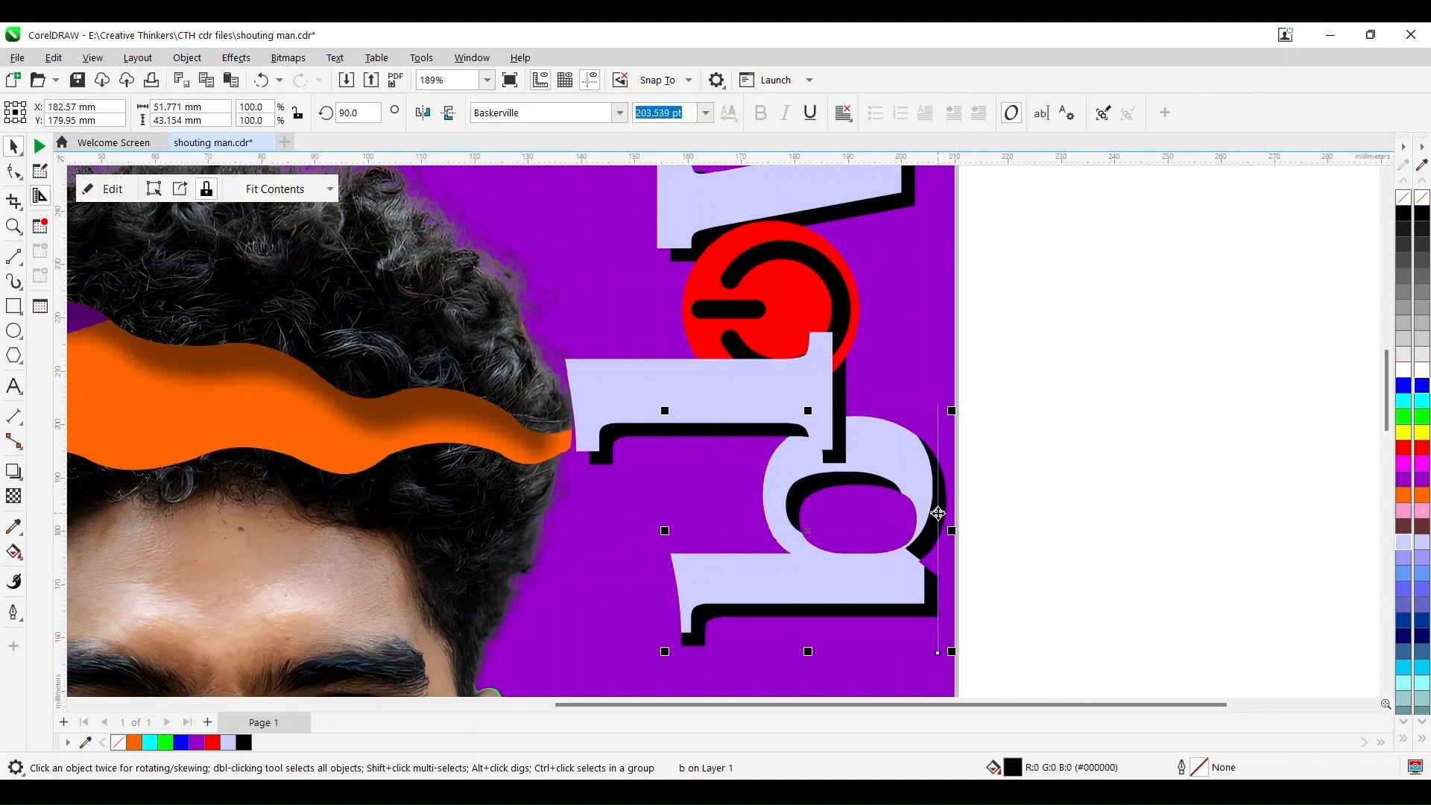
{"action": "left_click", "coordinate": [1042, 507]}
Step: Place the lavender l of "blown" inside the black l with PowerClip
{"action": "left_click", "coordinate": [715, 393]}
{"action": "left_click", "coordinate": [242, 61]}
{"action": "mouse_move", "coordinate": [197, 58]}
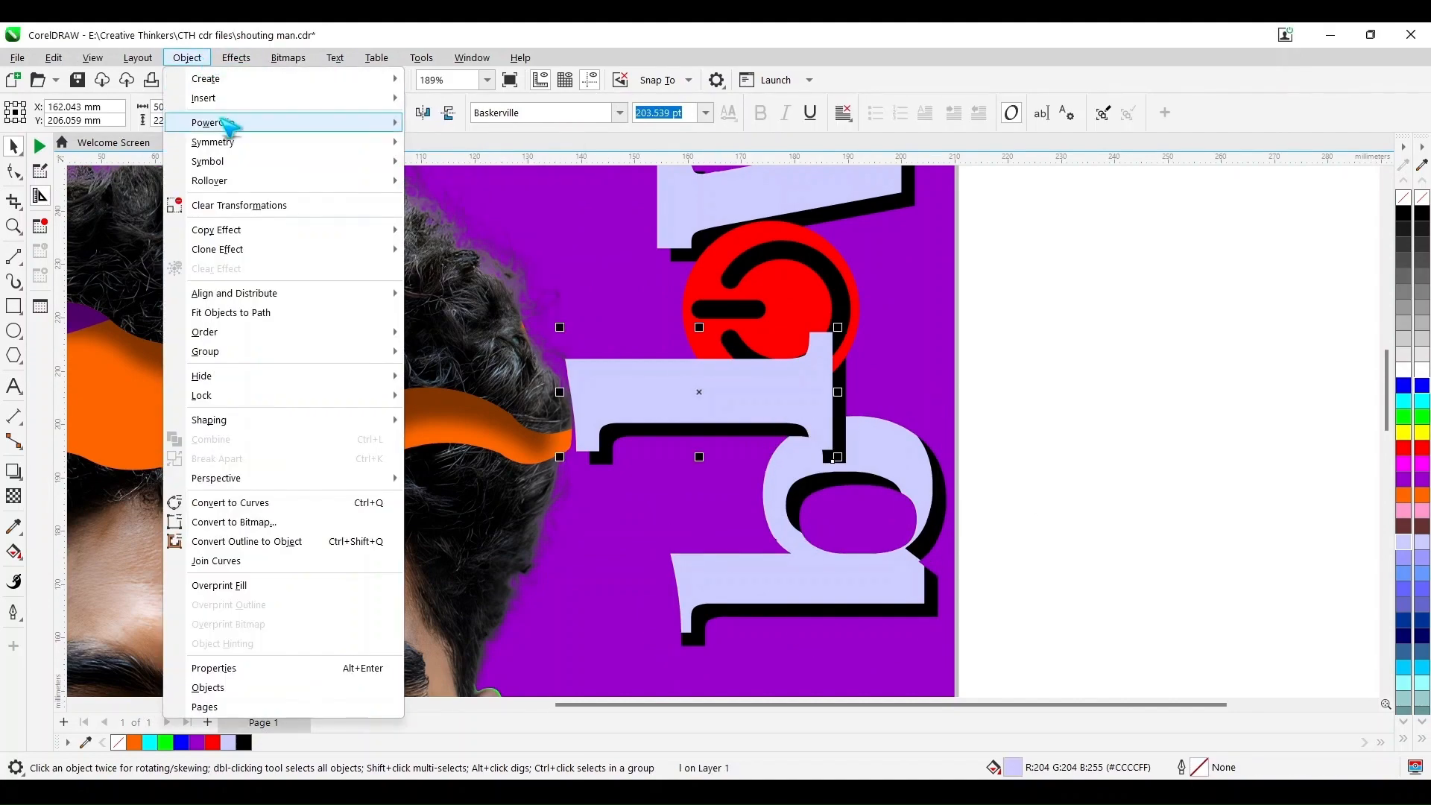
{"action": "mouse_move", "coordinate": [220, 123]}
{"action": "left_click", "coordinate": [447, 123]}
{"action": "left_click", "coordinate": [841, 398]}
Step: Place the lavender w of "blown" inside the black w with PowerClip
{"action": "scroll", "coordinate": [1385, 192], "scroll_direction": "up", "scroll_amount": 4}
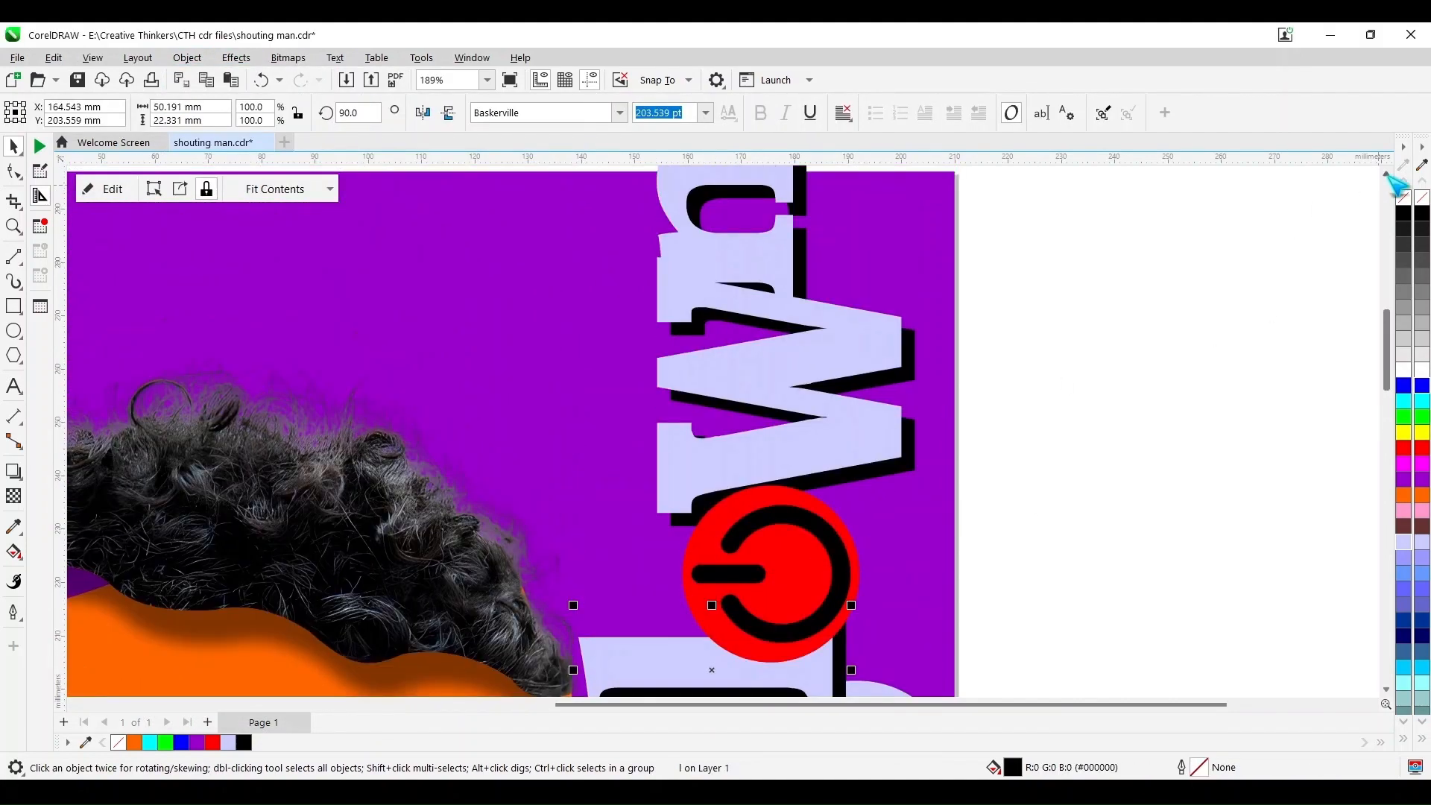
{"action": "left_click", "coordinate": [857, 400]}
{"action": "left_click", "coordinate": [235, 61]}
{"action": "mouse_move", "coordinate": [194, 58]}
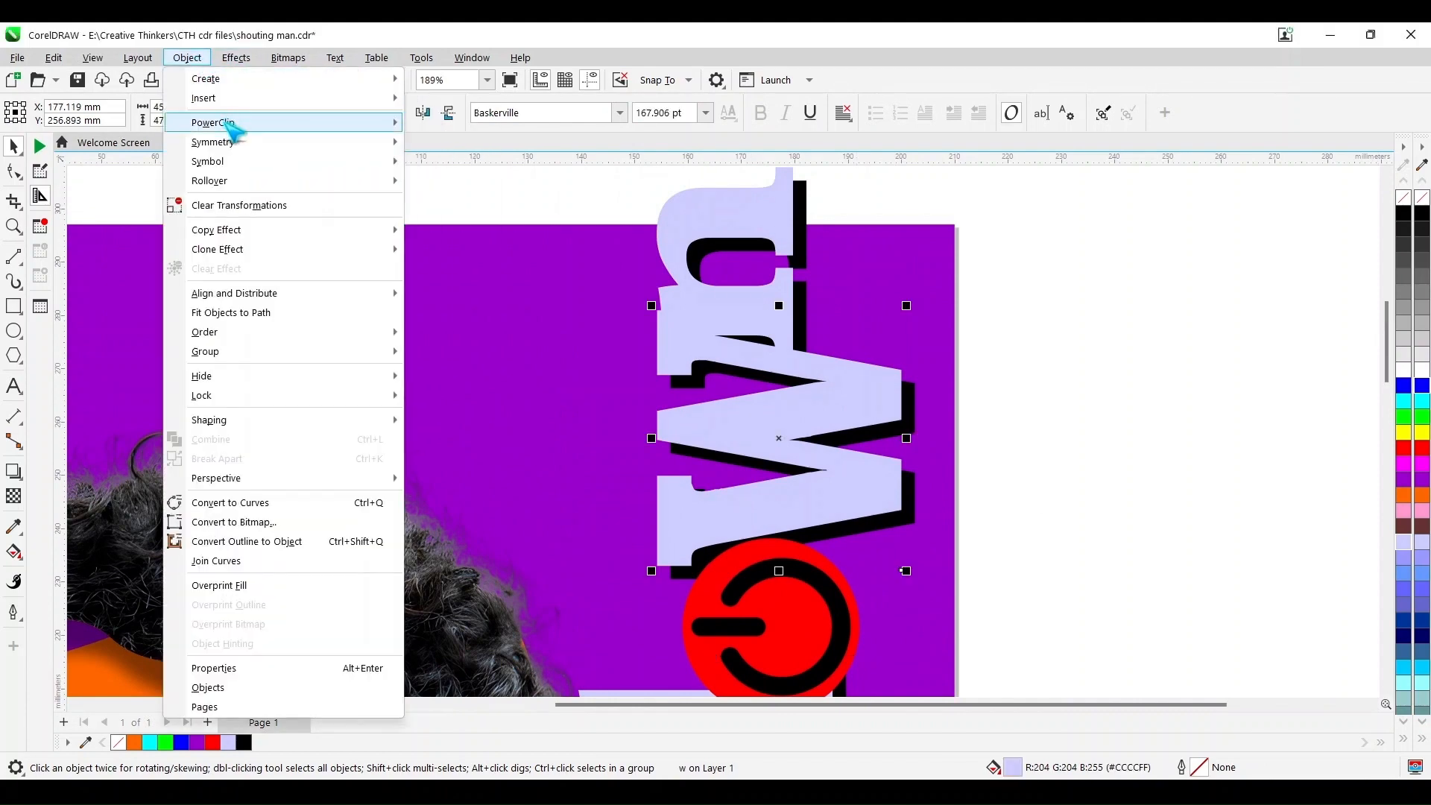
{"action": "mouse_move", "coordinate": [223, 123]}
{"action": "left_click", "coordinate": [447, 123]}
{"action": "left_click", "coordinate": [908, 387]}
Step: Place the lavender final n of "blown" inside the black n with PowerClip
{"action": "left_click", "coordinate": [745, 298]}
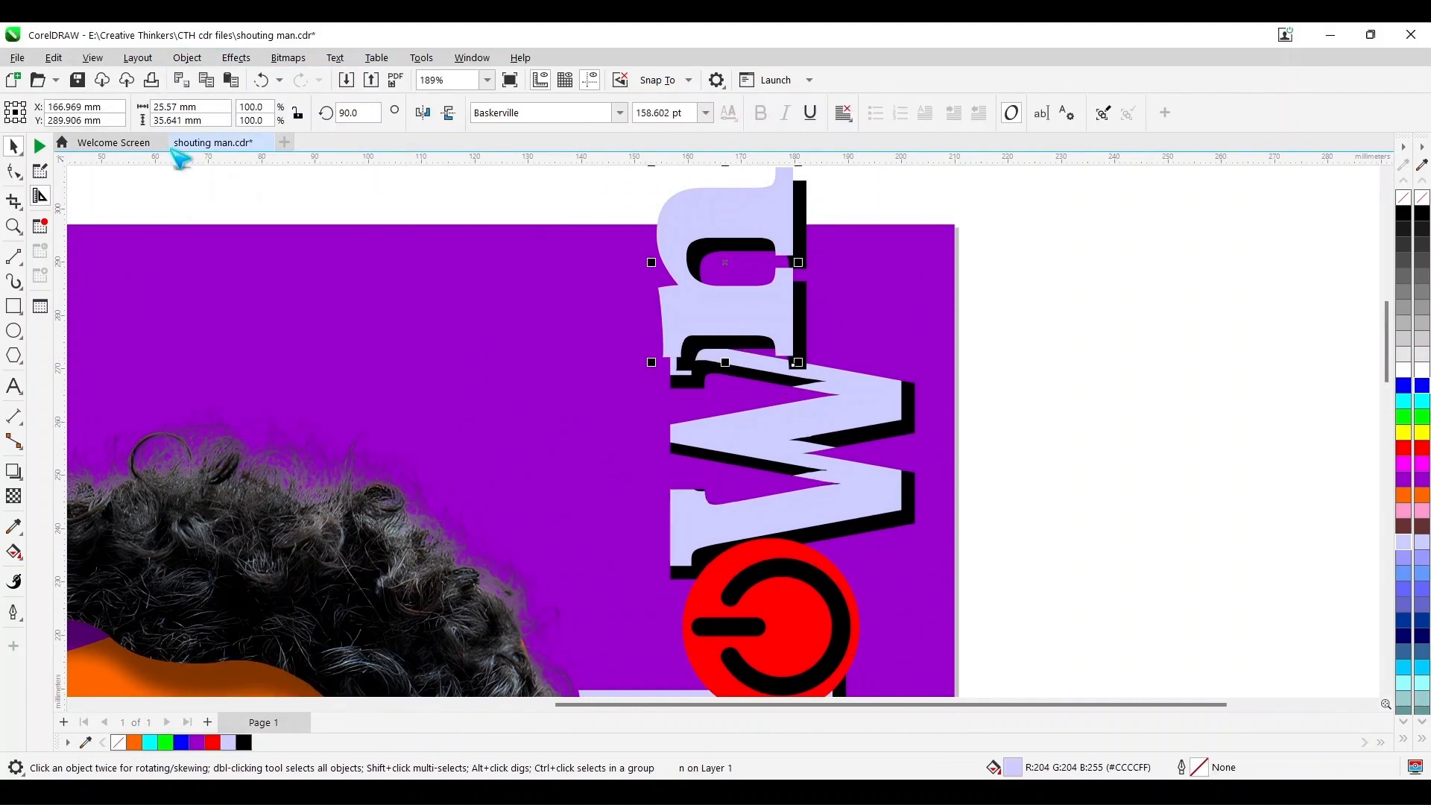
{"action": "left_click", "coordinate": [187, 58]}
{"action": "left_click", "coordinate": [447, 123]}
{"action": "left_click", "coordinate": [796, 288]}
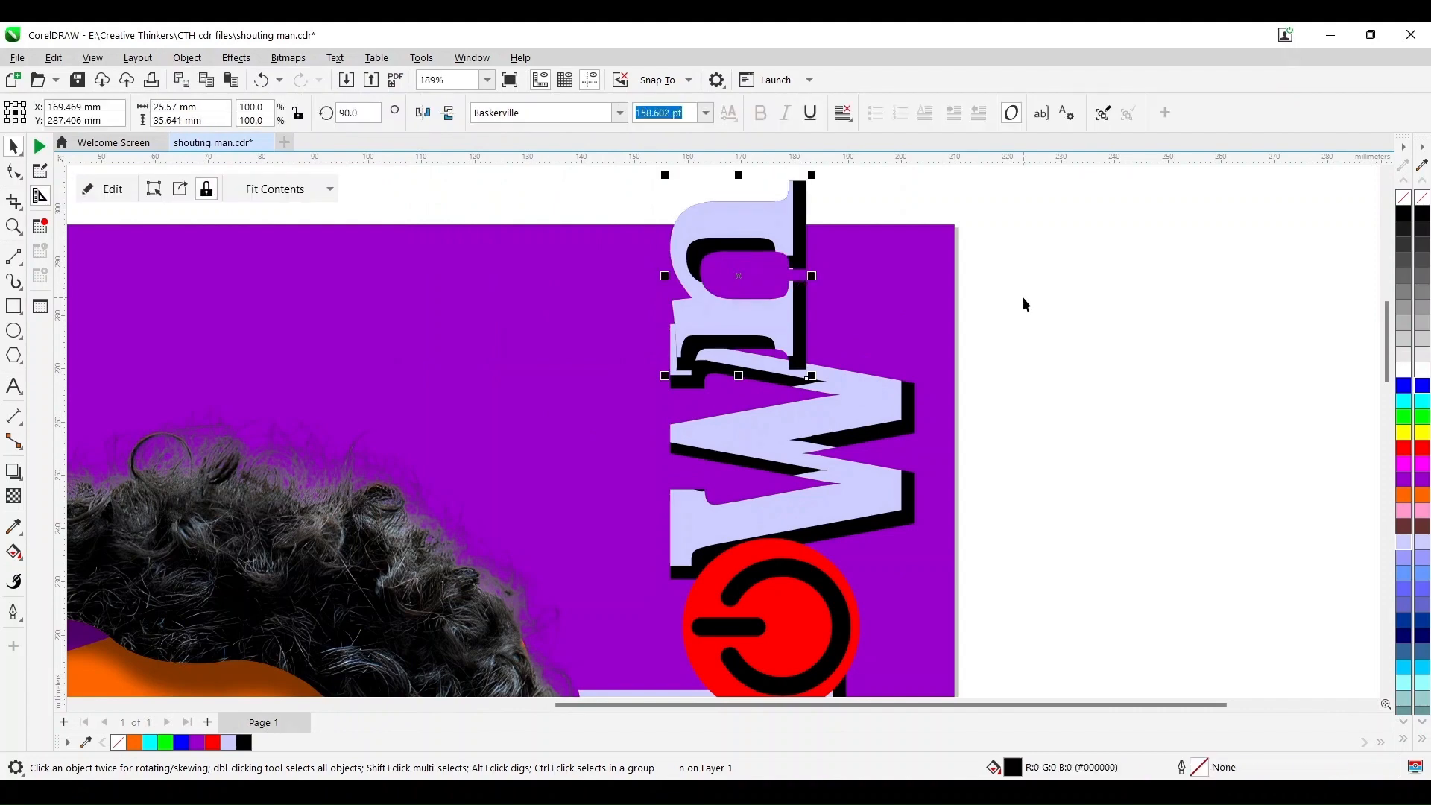
{"action": "left_click", "coordinate": [1023, 301]}
{"action": "key", "text": "shift+F4"}
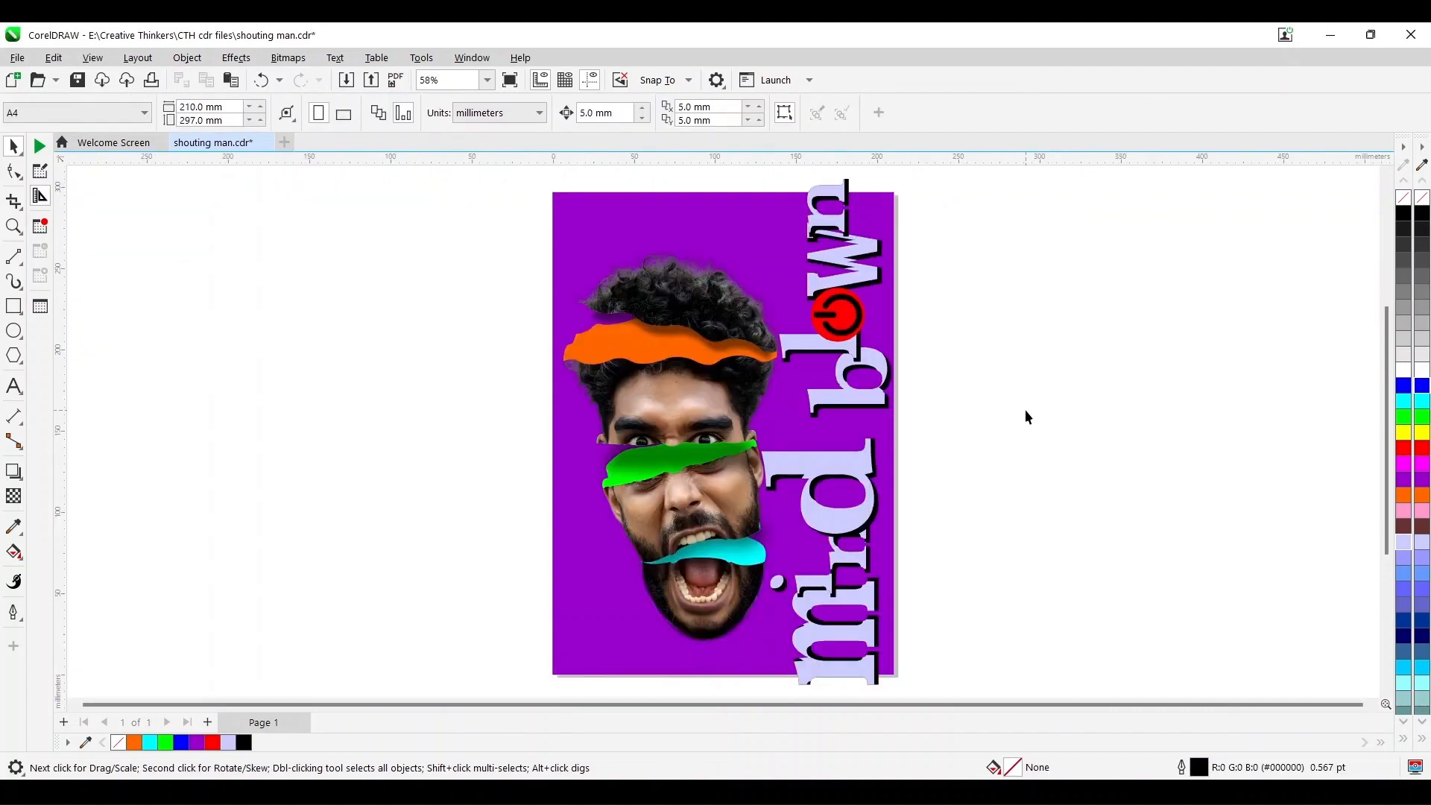
Step: Edit the m's PowerClip contents, moving the lavender copy up 5 mm within the black letter
{"action": "left_click", "coordinate": [850, 671]}
{"action": "left_click", "coordinate": [854, 678]}
{"action": "double_click", "coordinate": [851, 672]}
{"action": "left_click", "coordinate": [828, 671]}
{"action": "key", "text": "Up"}
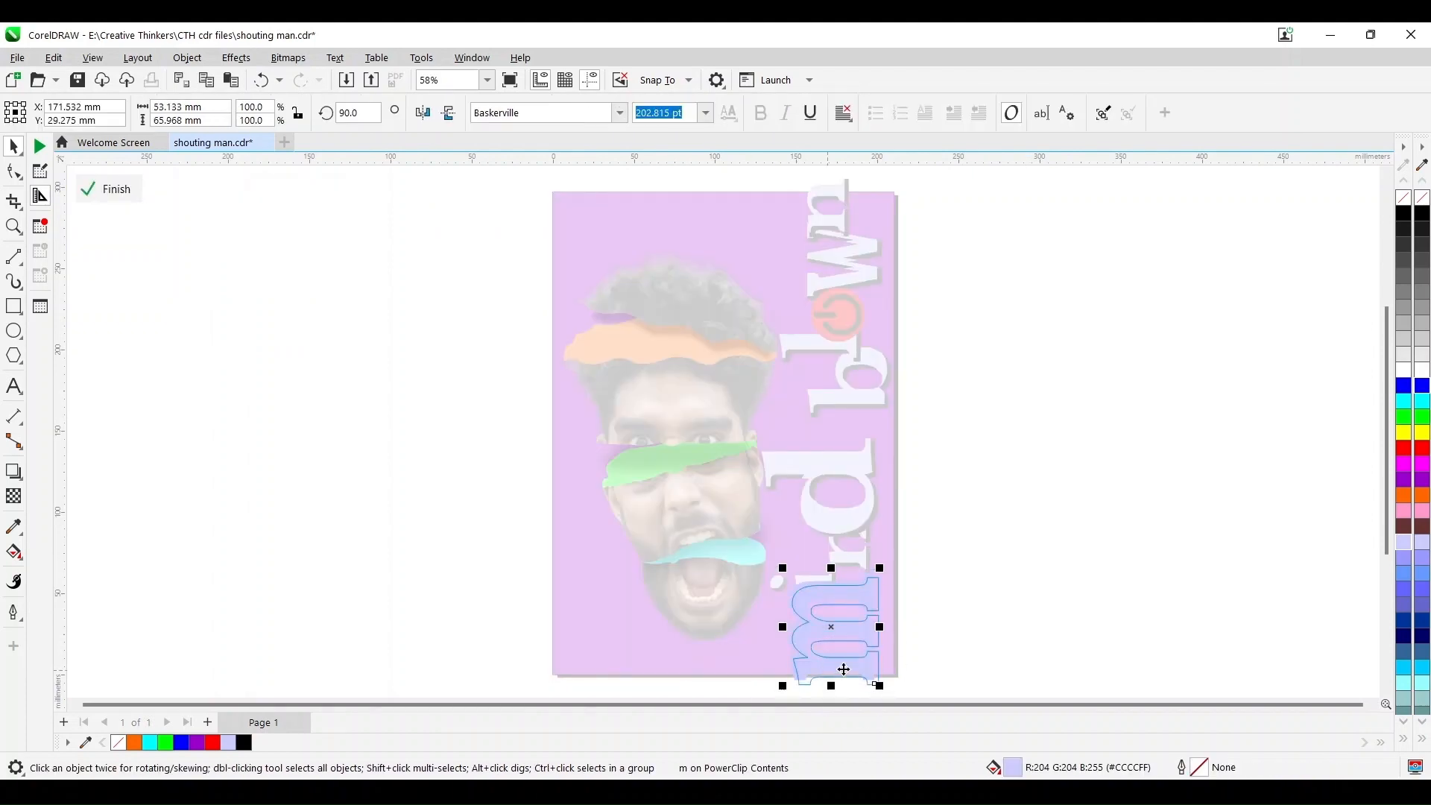
{"action": "left_click", "coordinate": [982, 648], "text": "ctrl"}
Step: Edit the i's PowerClip contents, moving the lavender copy up 5 mm within the black letter
{"action": "left_click", "coordinate": [823, 582]}
{"action": "double_click", "coordinate": [823, 582]}
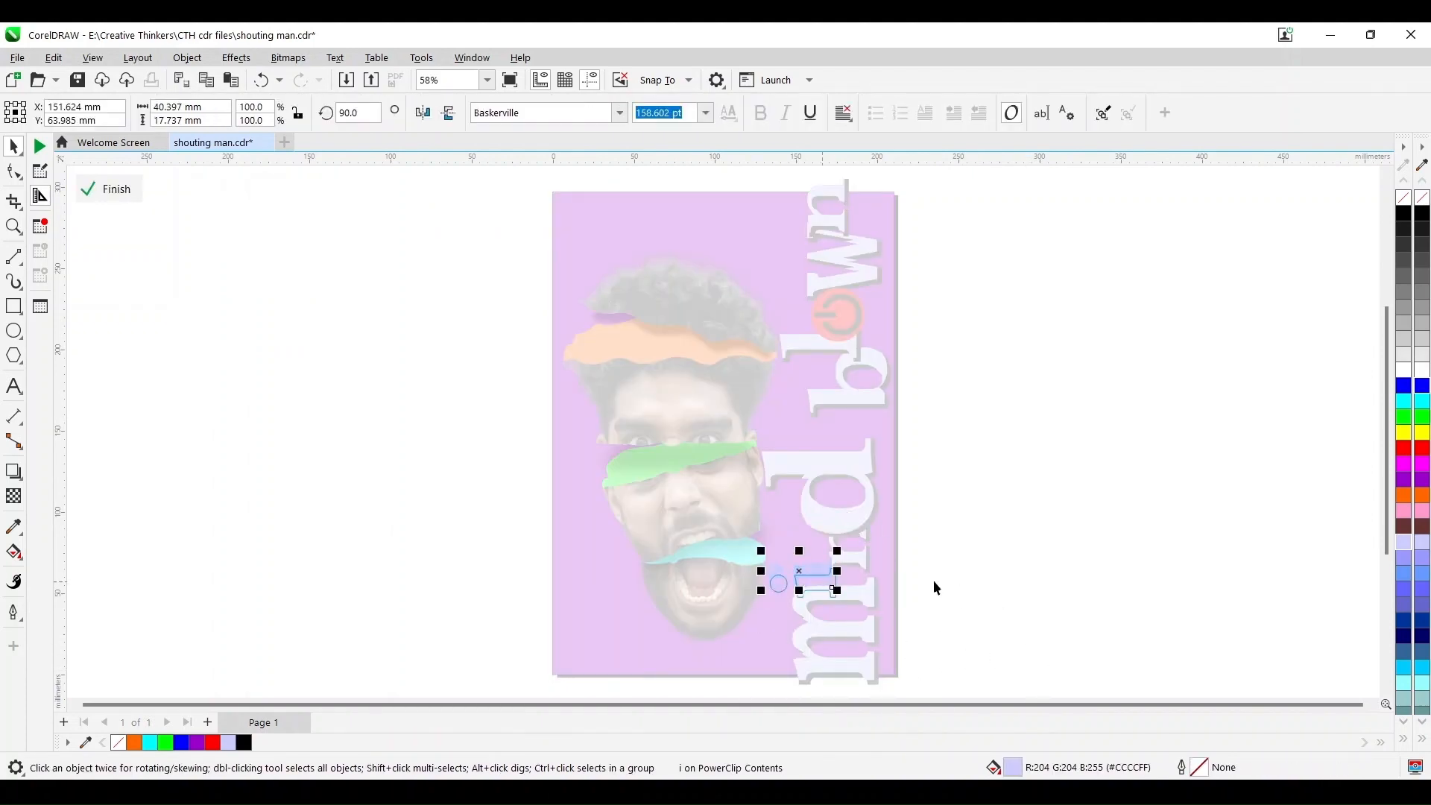
{"action": "left_click", "coordinate": [985, 575]}
{"action": "left_click", "coordinate": [985, 577], "text": "ctrl"}
Step: Check the PowerClip contents of the letters n, d, m and i in "mind", leaving each one after viewing it
{"action": "left_click", "coordinate": [852, 565], "text": "ctrl"}
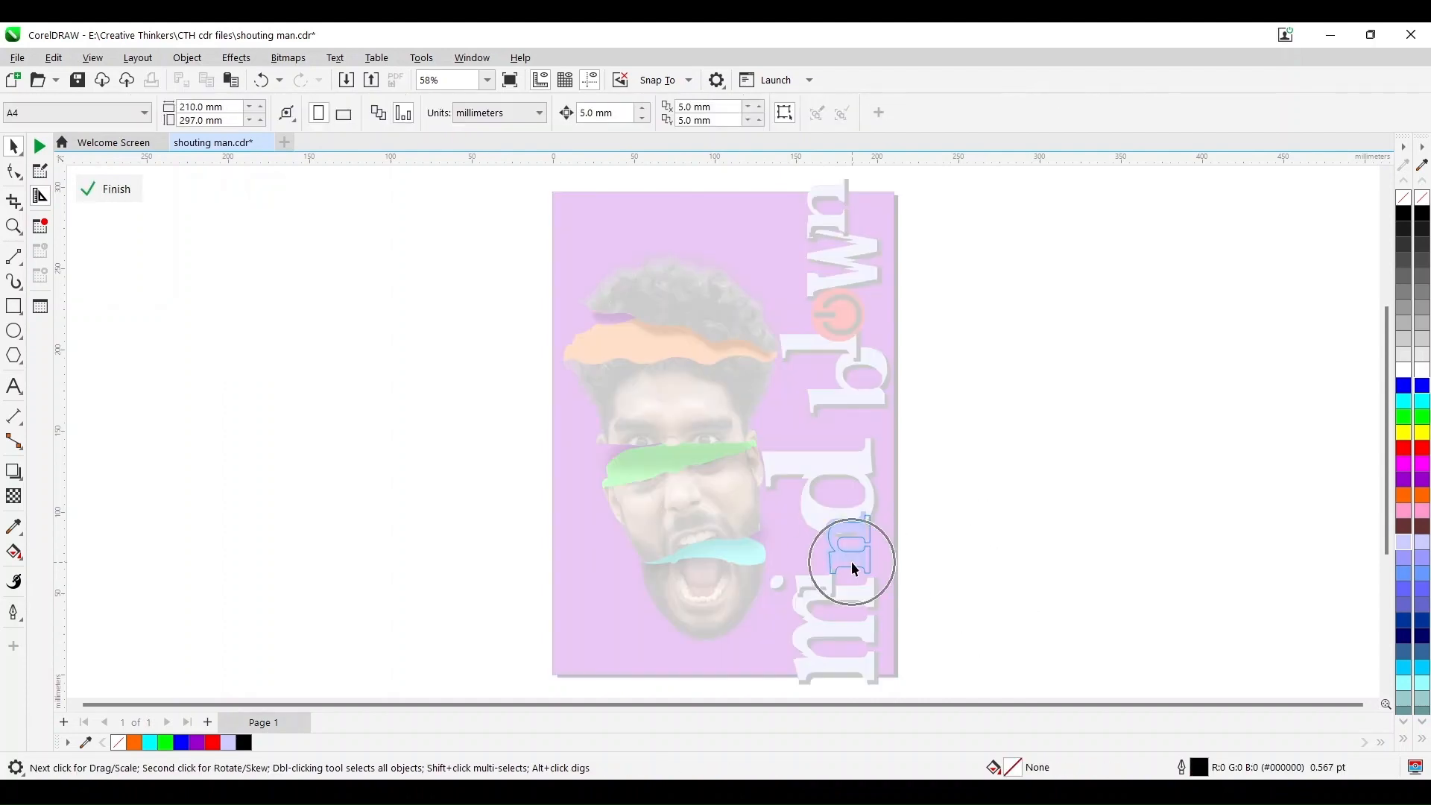
{"action": "left_click", "coordinate": [958, 542], "text": "ctrl"}
{"action": "left_click", "coordinate": [835, 519], "text": "ctrl"}
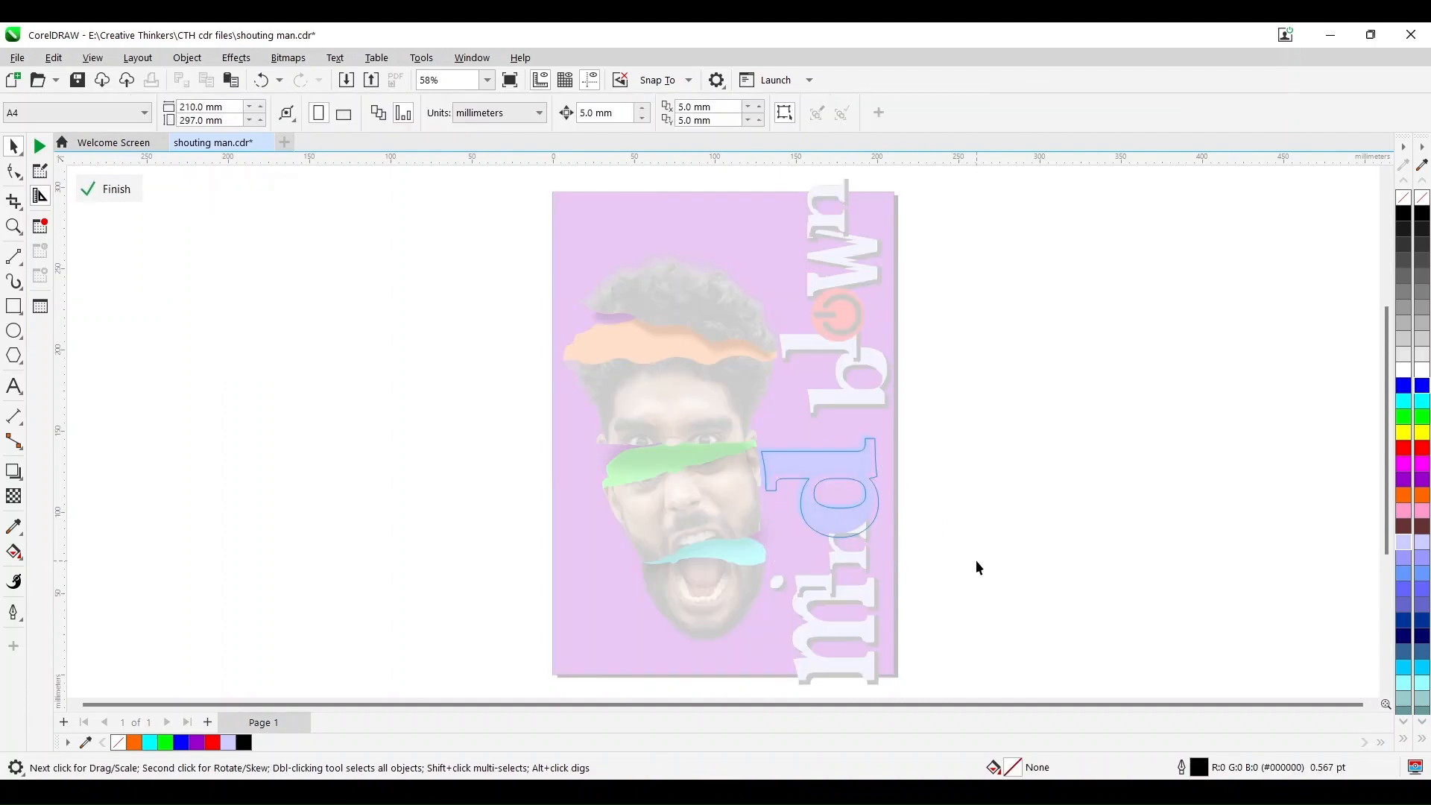
{"action": "left_click", "coordinate": [976, 560], "text": "ctrl"}
{"action": "left_click", "coordinate": [854, 597], "text": "ctrl"}
{"action": "left_click", "coordinate": [997, 578], "text": "ctrl"}
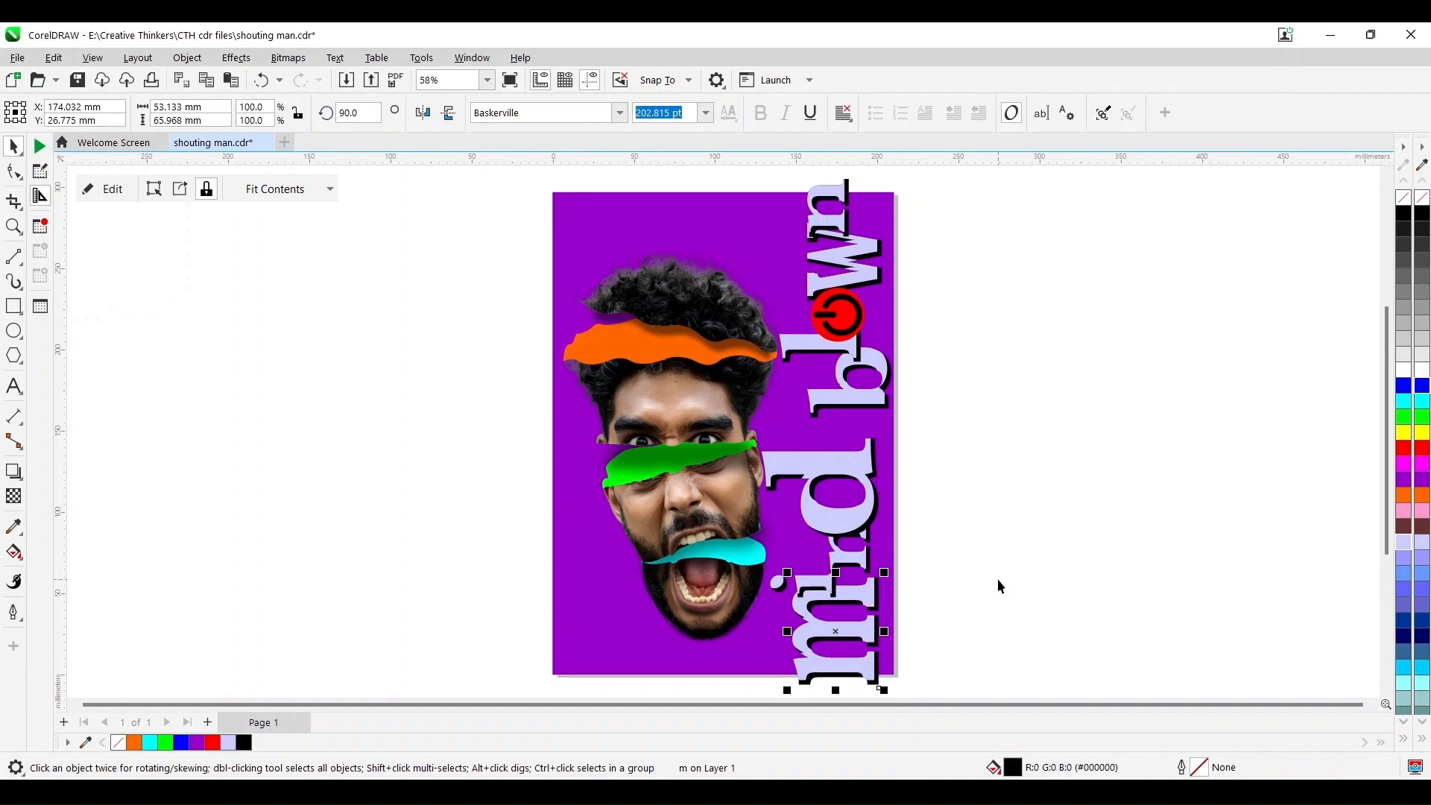
{"action": "left_click", "coordinate": [871, 601], "text": "ctrl"}
{"action": "left_click", "coordinate": [933, 603], "text": "ctrl"}
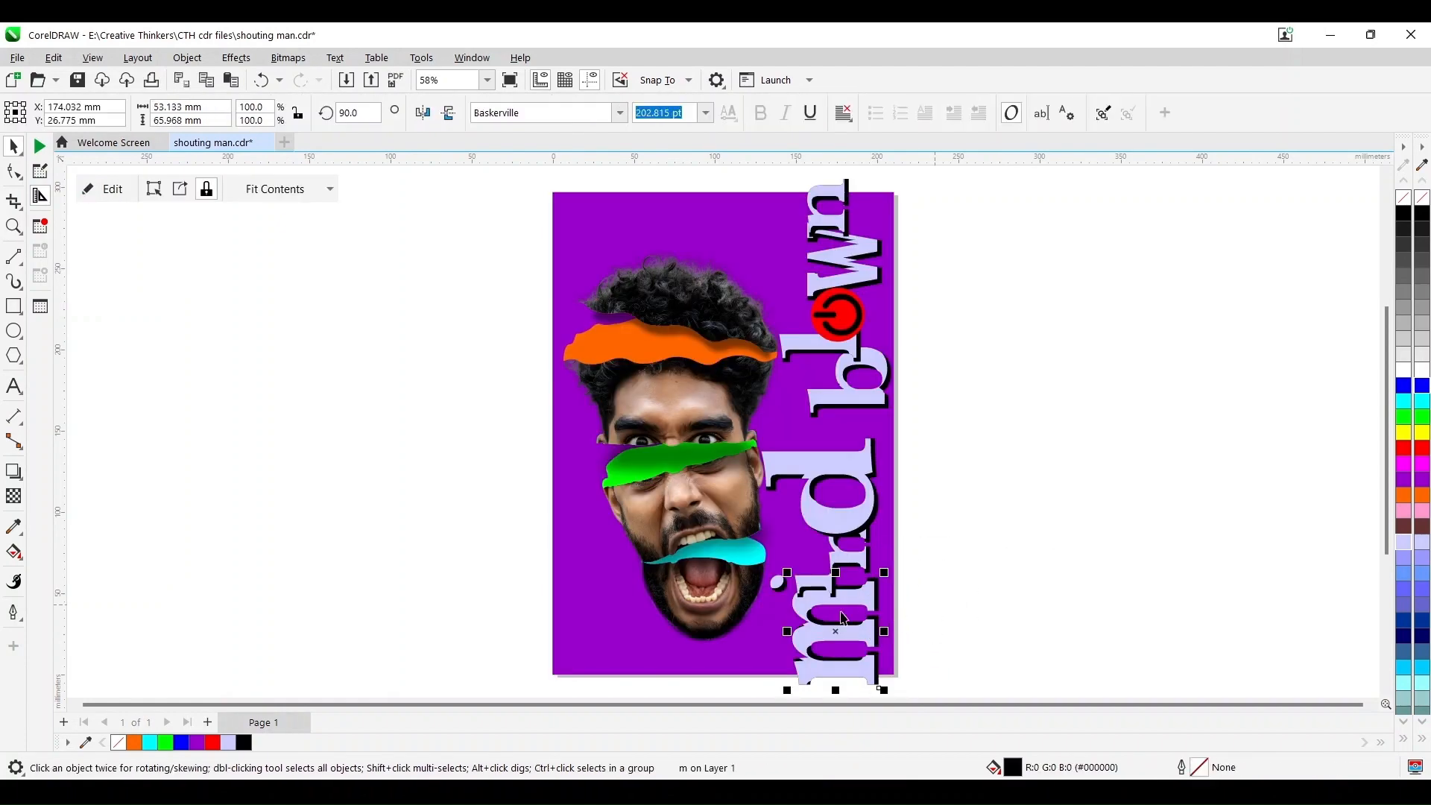
{"action": "left_click", "coordinate": [823, 588], "text": "ctrl"}
{"action": "left_click", "coordinate": [952, 583], "text": "ctrl"}
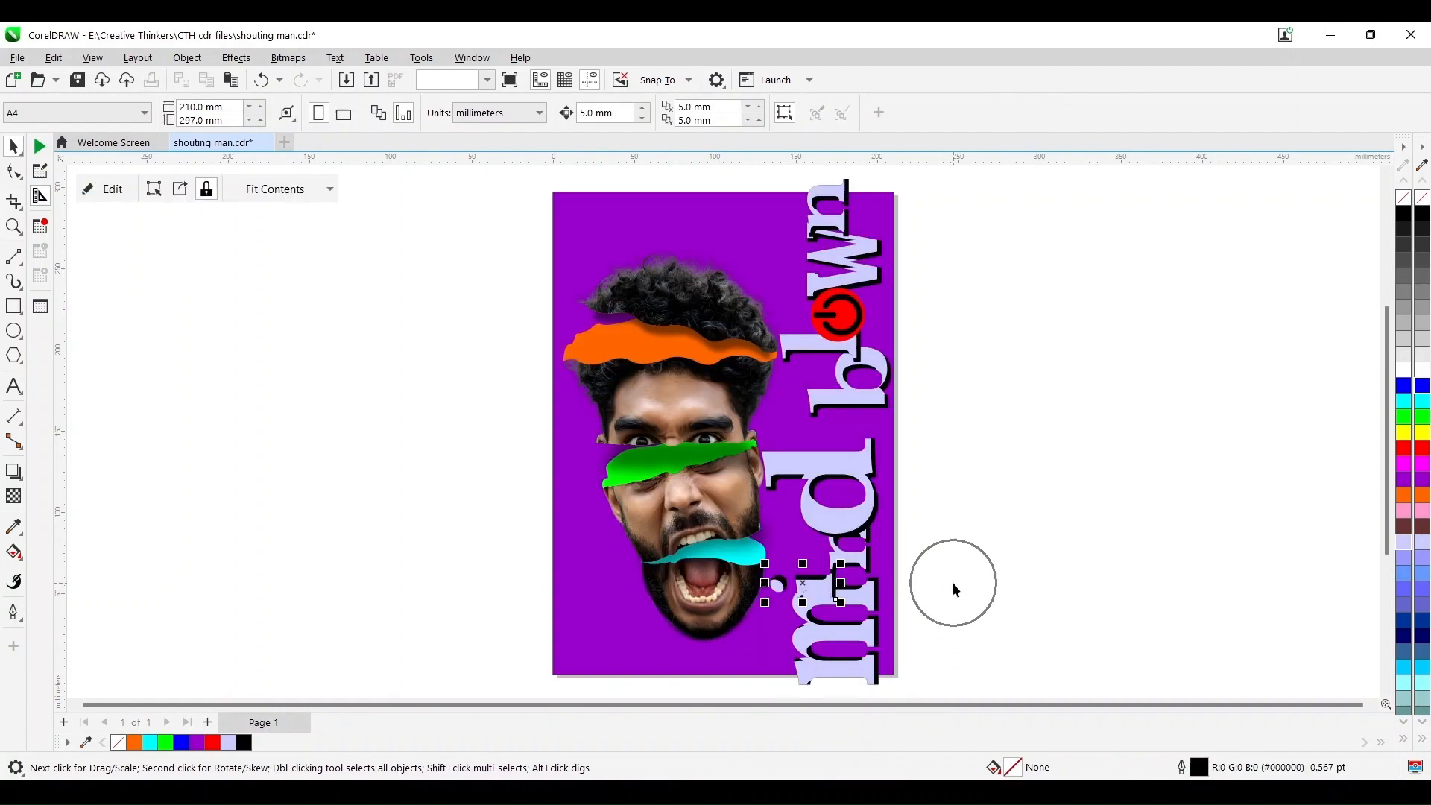
{"action": "left_click", "coordinate": [864, 565], "text": "ctrl"}
{"action": "left_click", "coordinate": [1010, 559], "text": "ctrl"}
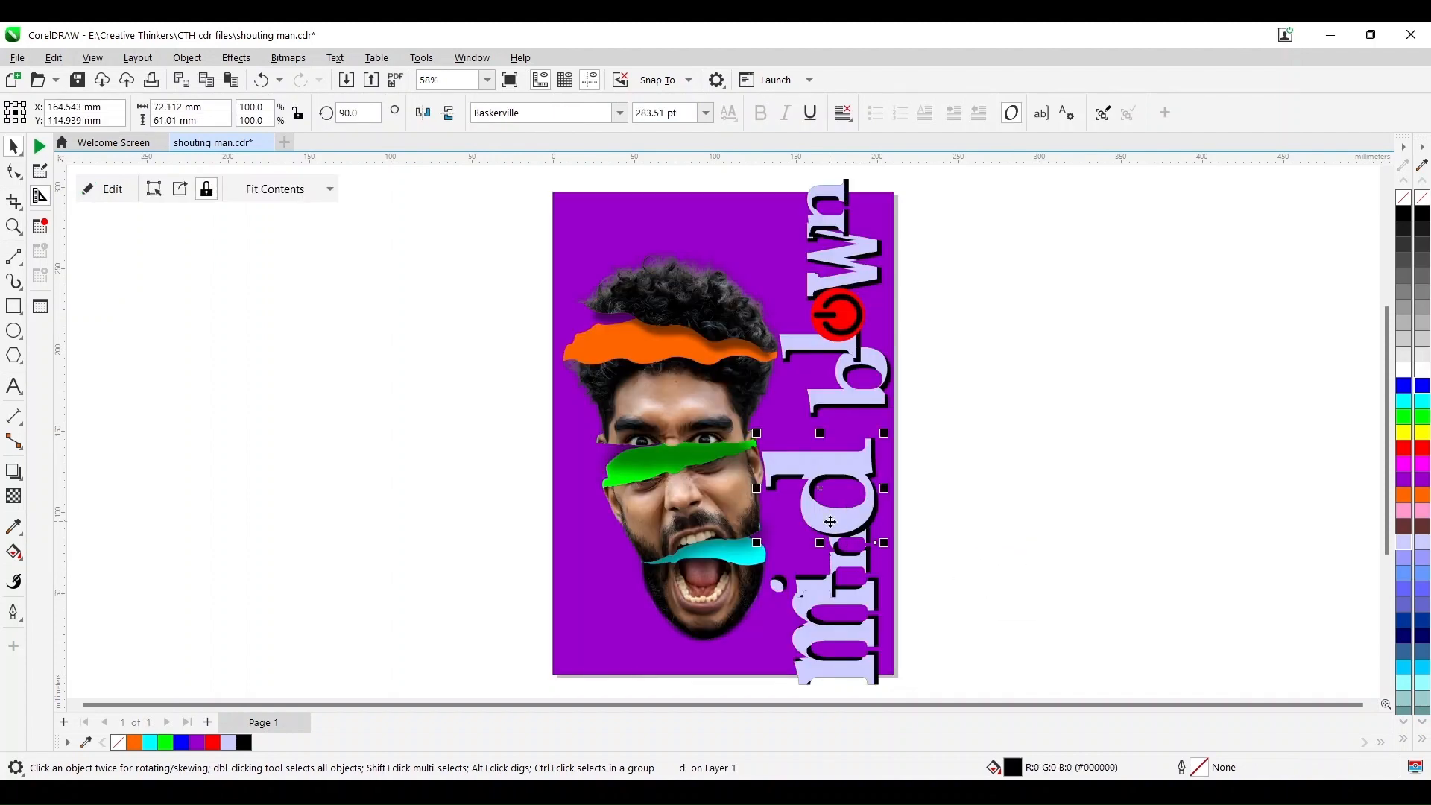
Step: Recheck the lavender PowerClip contents of the d and the neighbouring n in "mind"
{"action": "left_click", "coordinate": [830, 515], "text": "ctrl"}
{"action": "left_click", "coordinate": [995, 520], "text": "ctrl"}
{"action": "left_click", "coordinate": [1018, 493]}
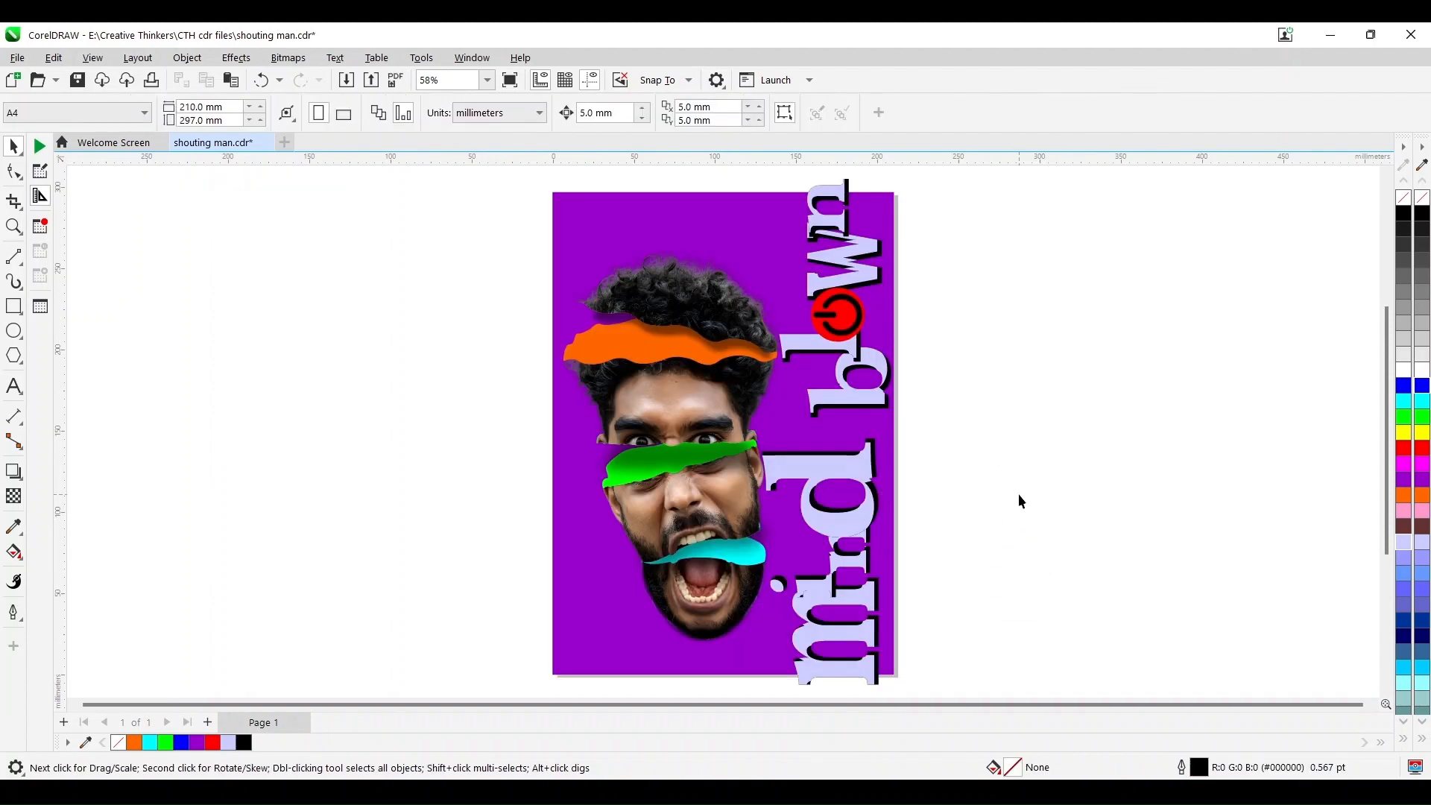
{"action": "left_click", "coordinate": [871, 537]}
{"action": "left_click", "coordinate": [1040, 538]}
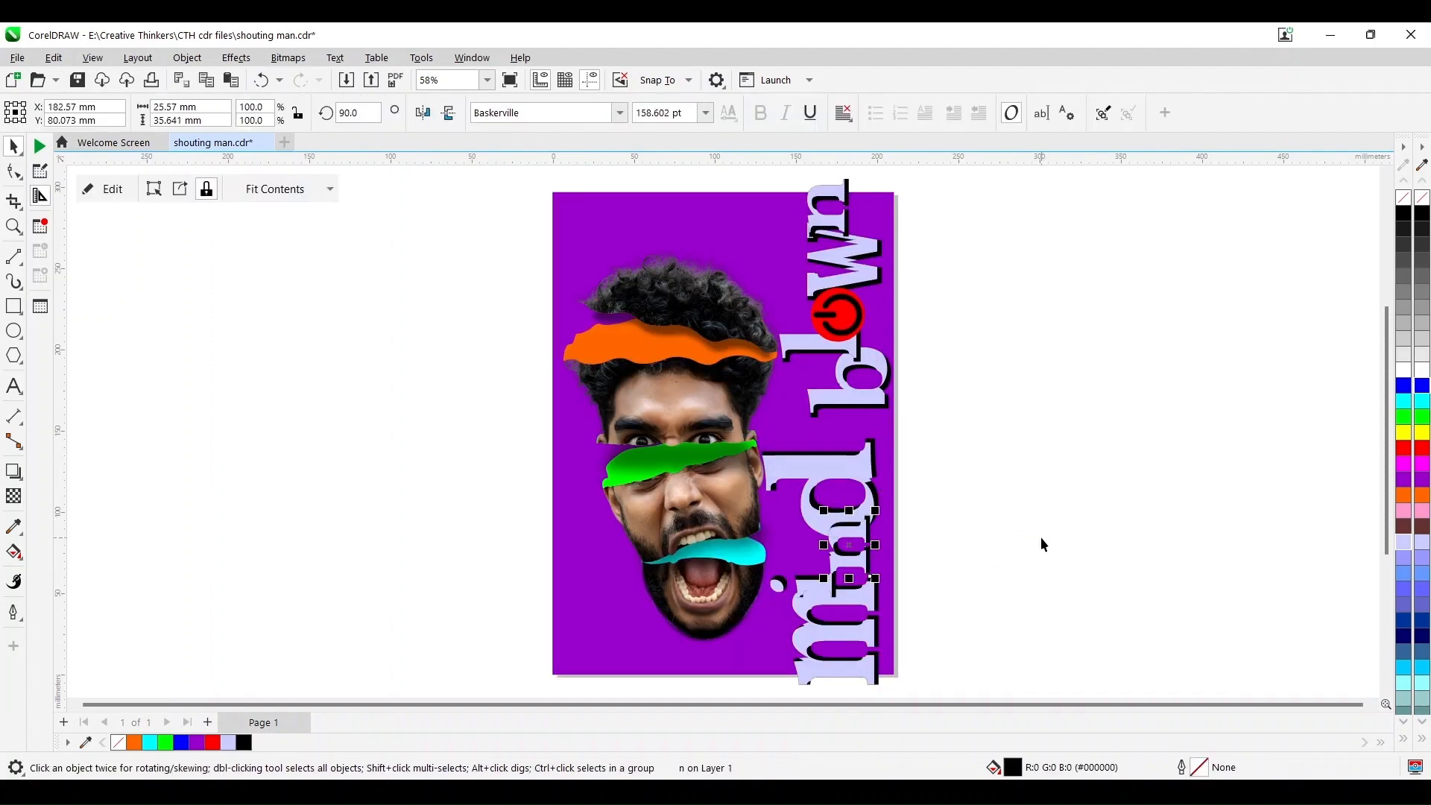
Step: Check the PowerClip contents of the b, l, w and n in "blown", leaving each letter after viewing it
{"action": "left_click", "coordinate": [851, 395], "text": "ctrl"}
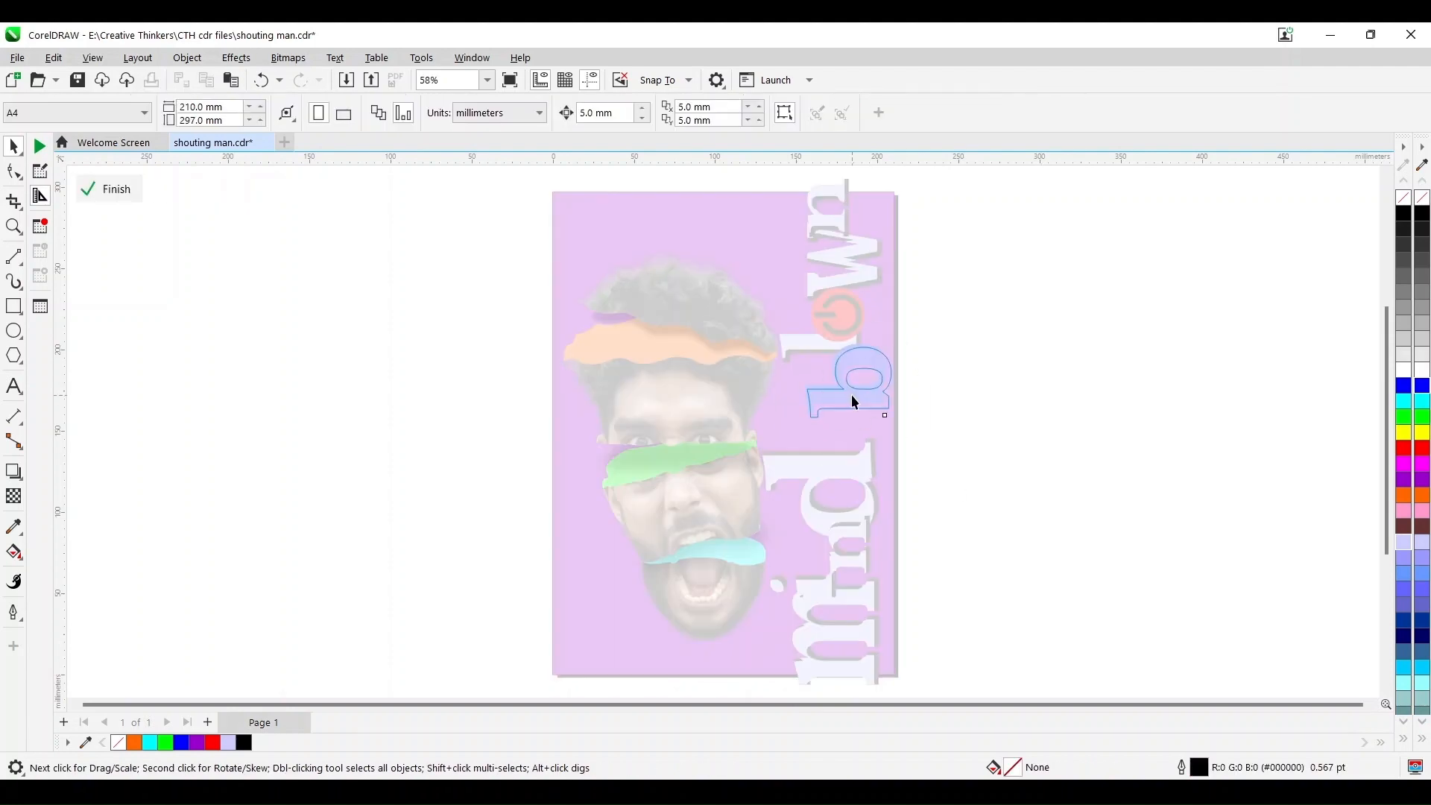
{"action": "left_click", "coordinate": [1000, 426], "text": "ctrl"}
{"action": "left_click", "coordinate": [809, 354], "text": "ctrl"}
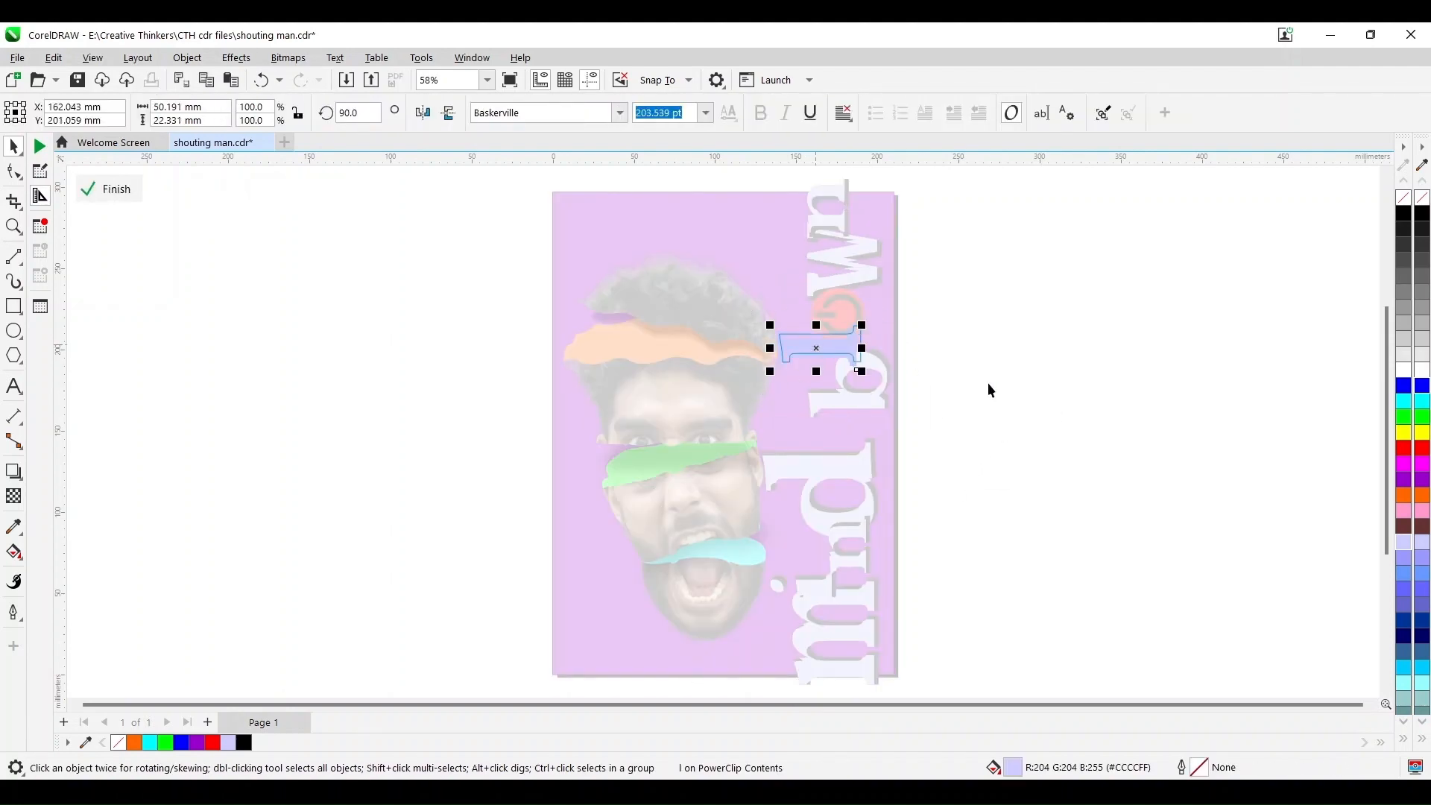
{"action": "left_click", "coordinate": [987, 383], "text": "ctrl"}
{"action": "left_click", "coordinate": [871, 278], "text": "ctrl"}
{"action": "left_click", "coordinate": [951, 309], "text": "ctrl"}
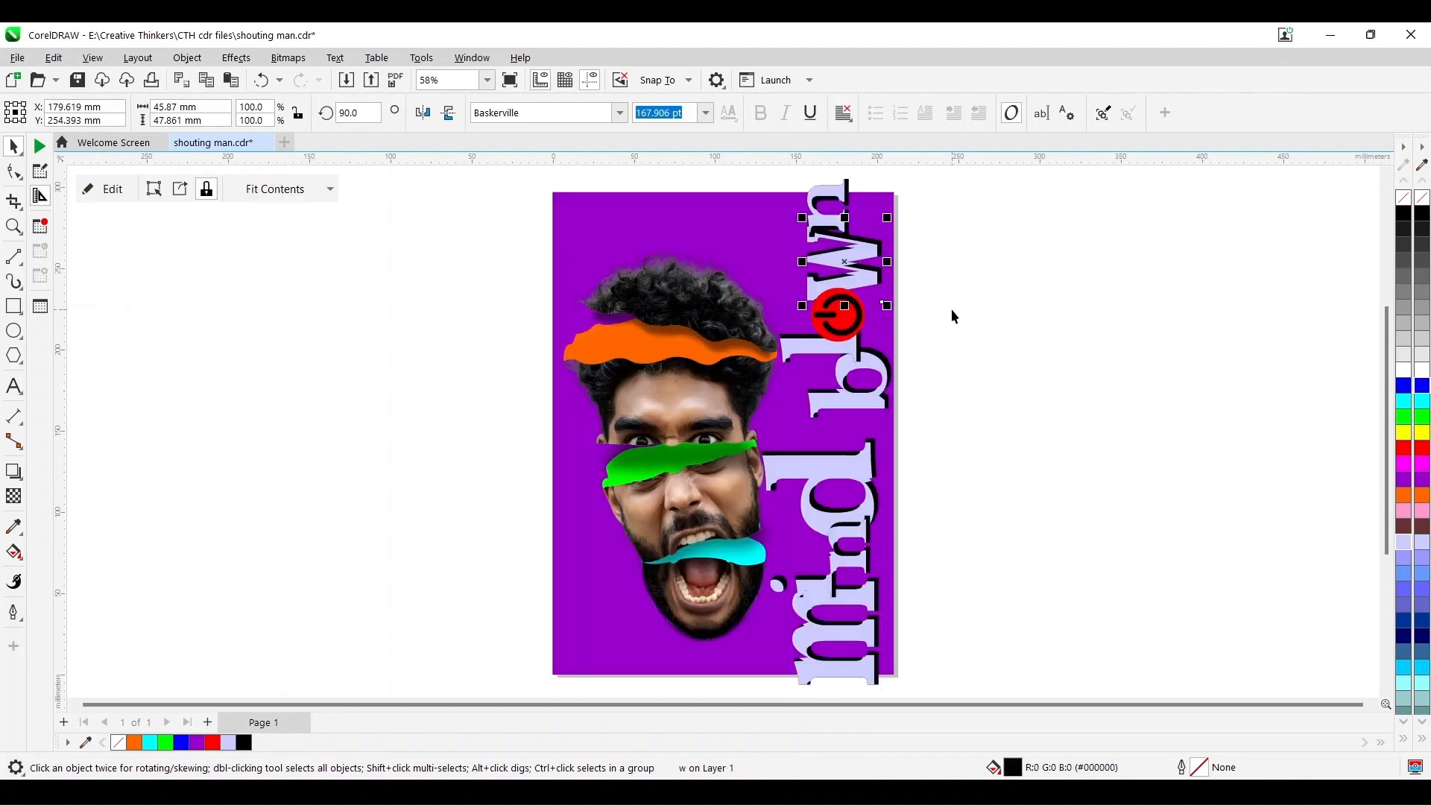
{"action": "left_click", "coordinate": [820, 225], "text": "ctrl"}
{"action": "left_click", "coordinate": [1065, 406], "text": "ctrl"}
{"action": "left_click", "coordinate": [920, 406]}
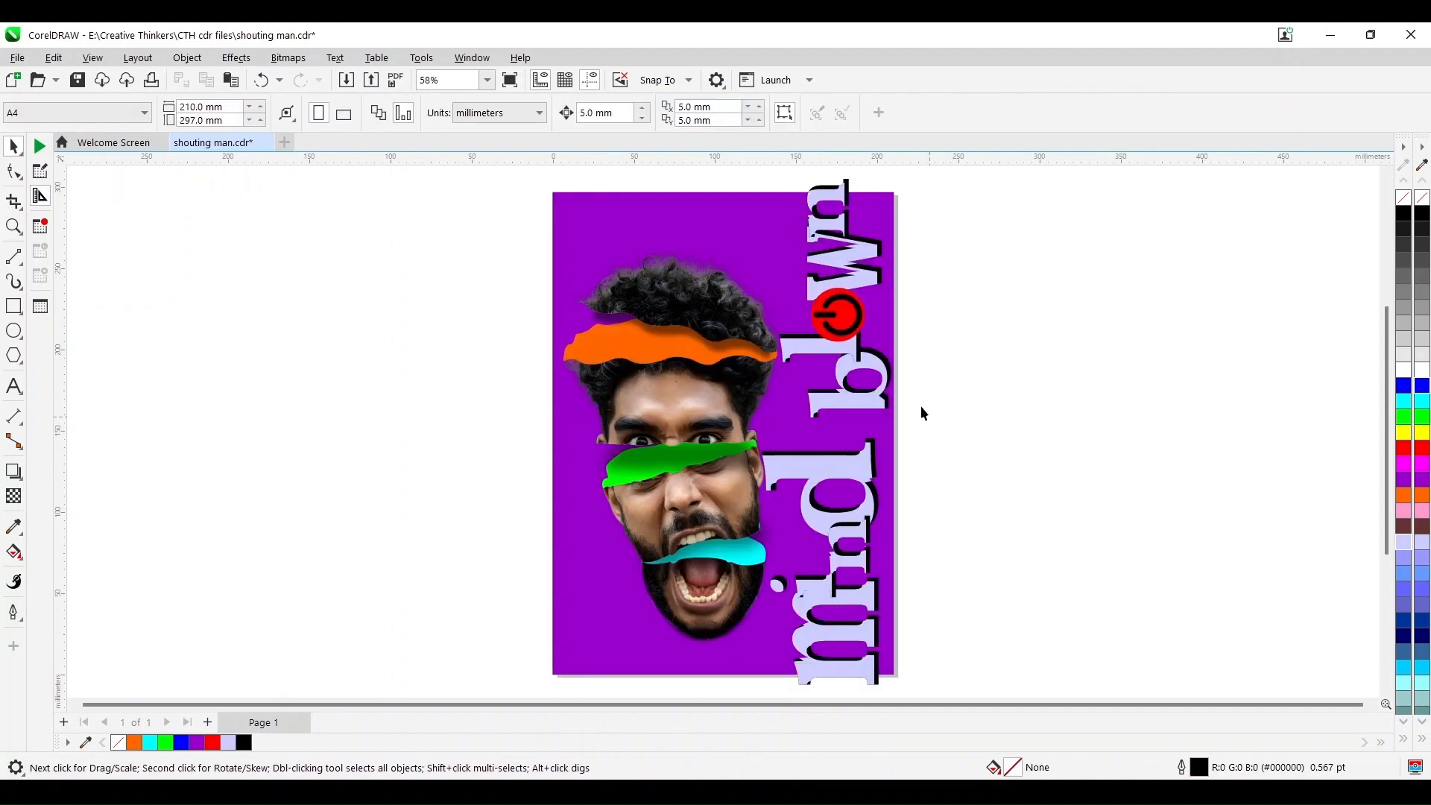
{"action": "left_click", "coordinate": [873, 279], "text": "ctrl"}
{"action": "left_click", "coordinate": [854, 222], "text": "ctrl"}
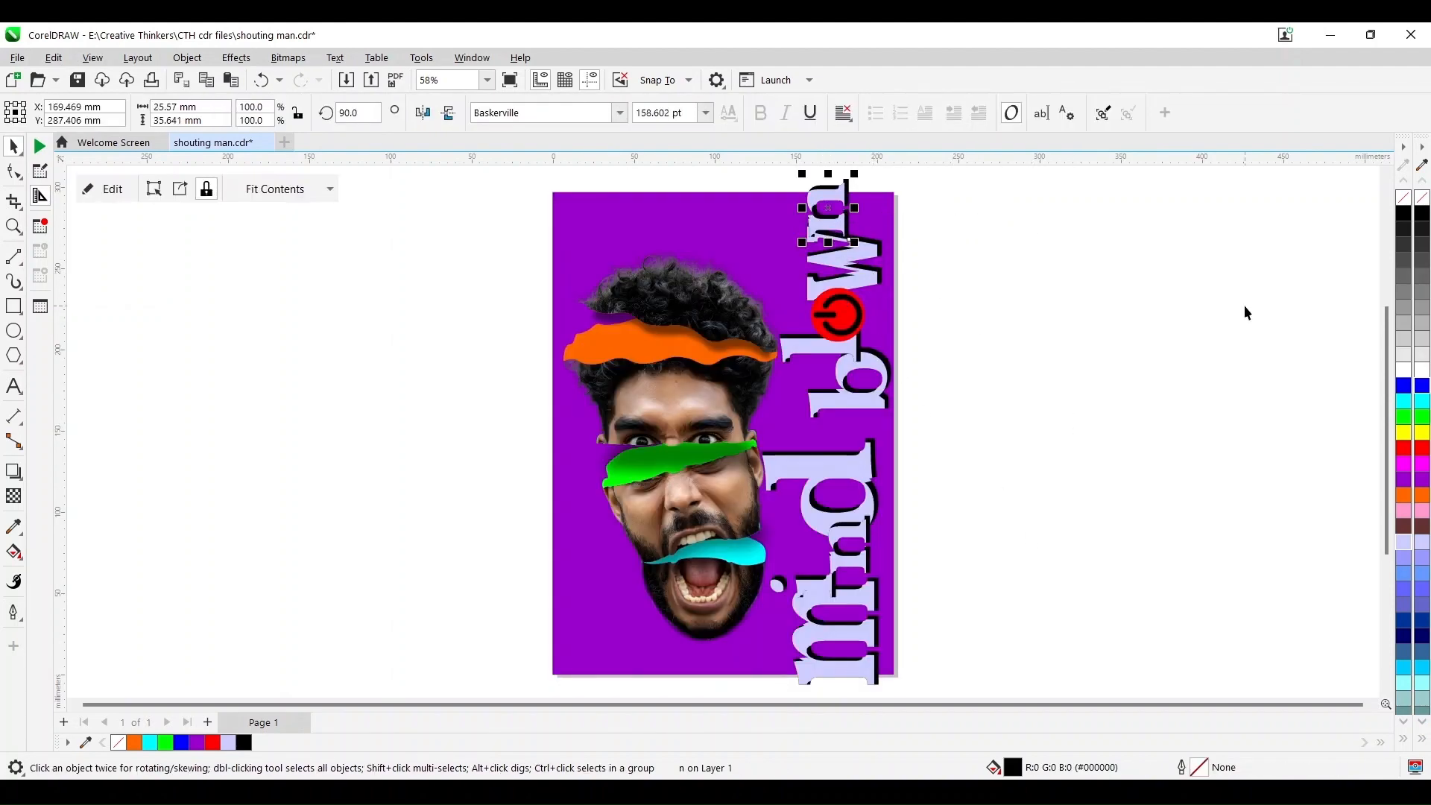
Step: Place the grouped "mind blown" lettering inside the purple background rectangle with PowerClip, cropping it to the page
{"action": "left_click", "coordinate": [1220, 419]}
{"action": "scroll", "coordinate": [1102, 533], "scroll_direction": "down", "scroll_amount": 1}
{"action": "left_click_drag", "start_coordinate": [867, 676], "coordinate": [860, 671]}
{"action": "left_click", "coordinate": [187, 57]}
{"action": "mouse_move", "coordinate": [231, 122]}
{"action": "left_click", "coordinate": [462, 123]}
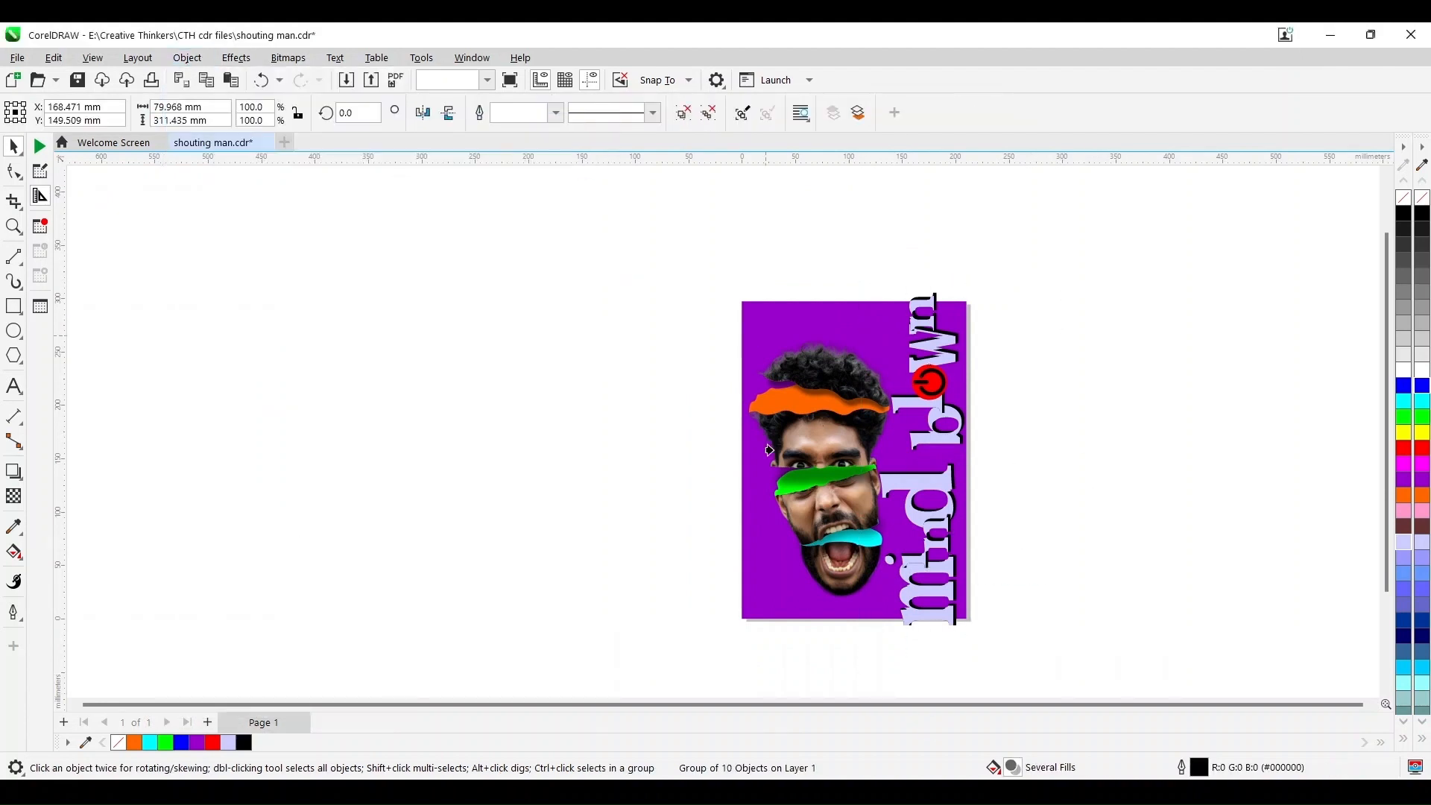
{"action": "left_click", "coordinate": [751, 564]}
{"action": "left_click", "coordinate": [632, 590]}
Step: Zoom in on the whole poster and open the object Properties settings
{"action": "left_click", "coordinate": [13, 229]}
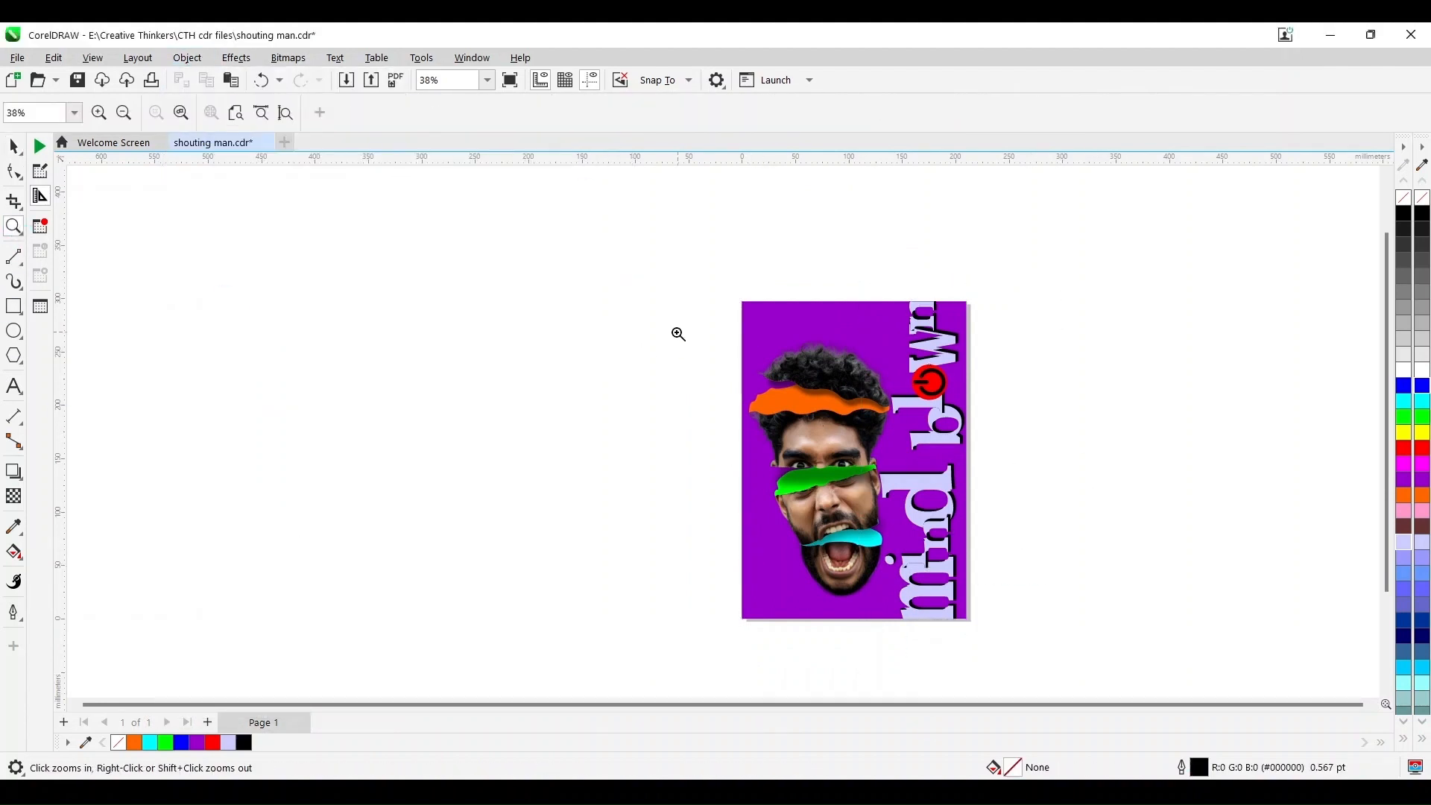
{"action": "left_click", "coordinate": [732, 284]}
{"action": "left_click", "coordinate": [12, 147]}
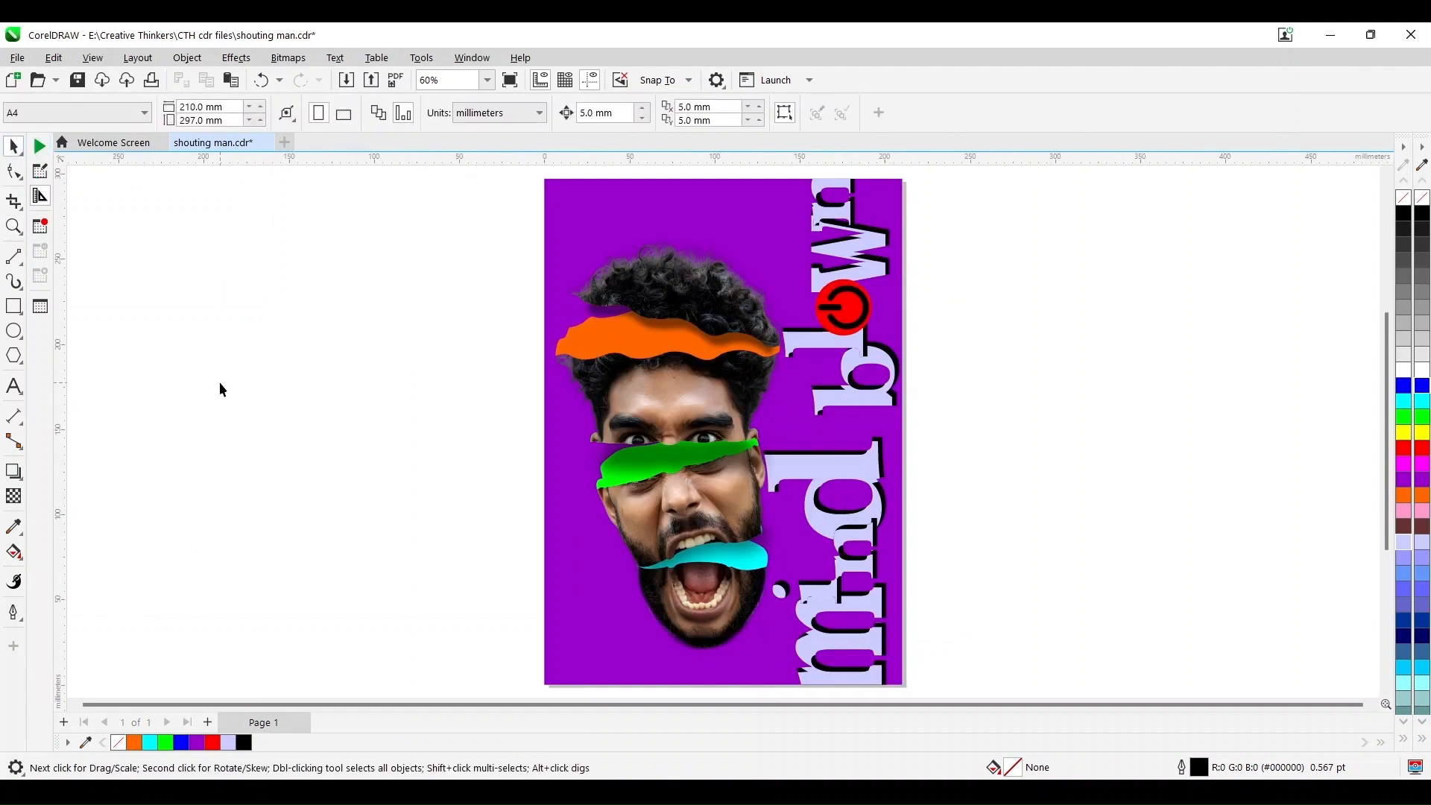
{"action": "left_click", "coordinate": [618, 610]}
{"action": "left_click", "coordinate": [560, 666]}
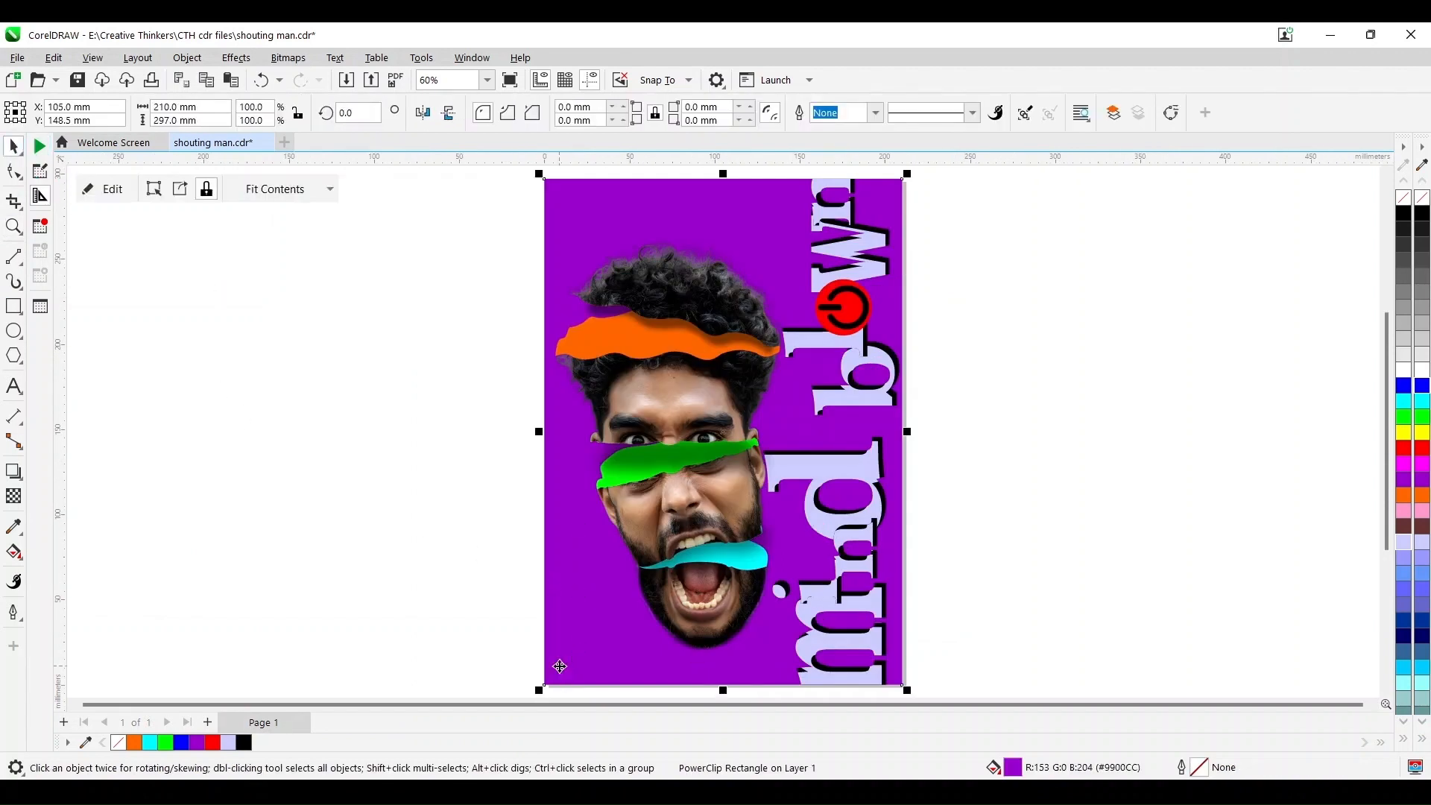
{"action": "left_click", "coordinate": [471, 58]}
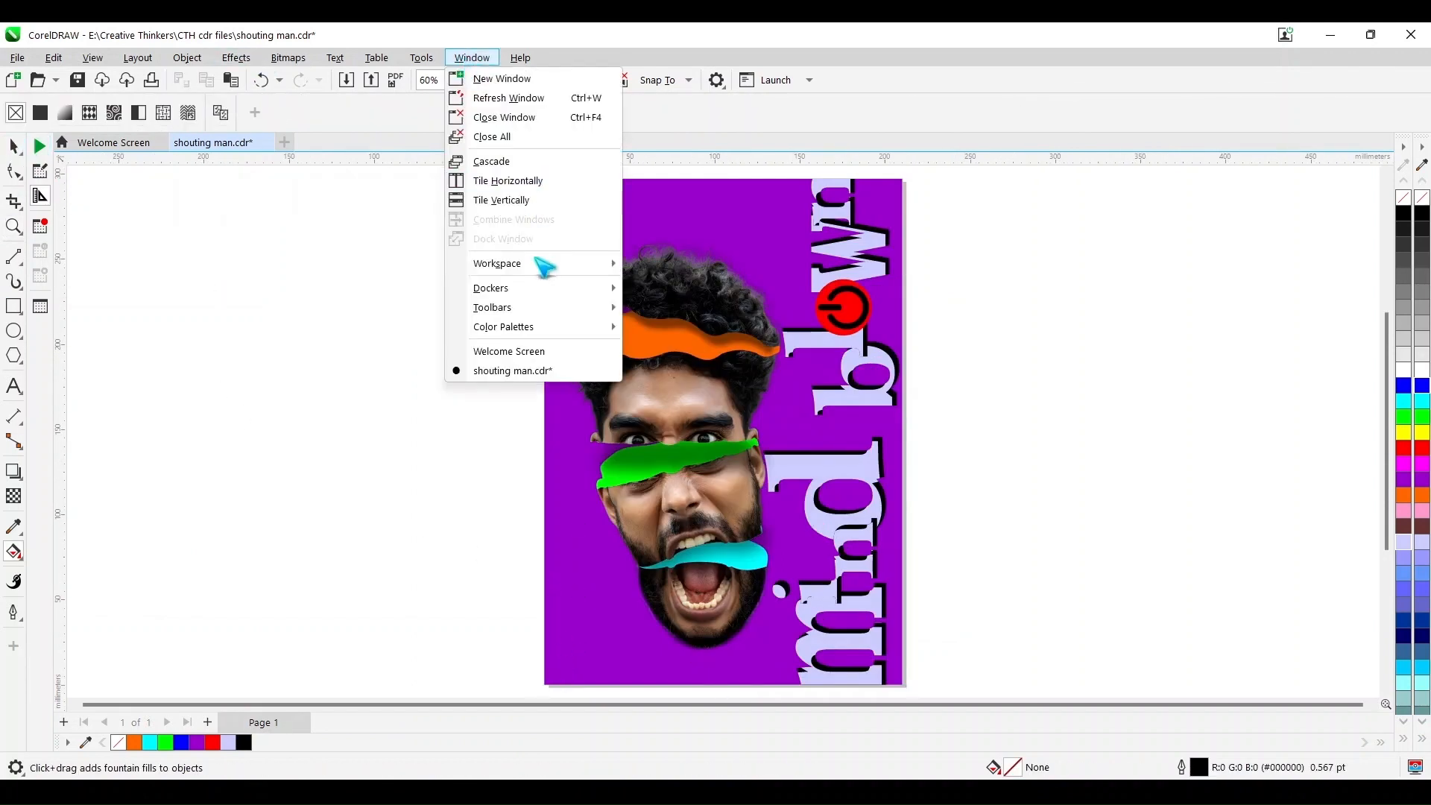
{"action": "mouse_move", "coordinate": [535, 287]}
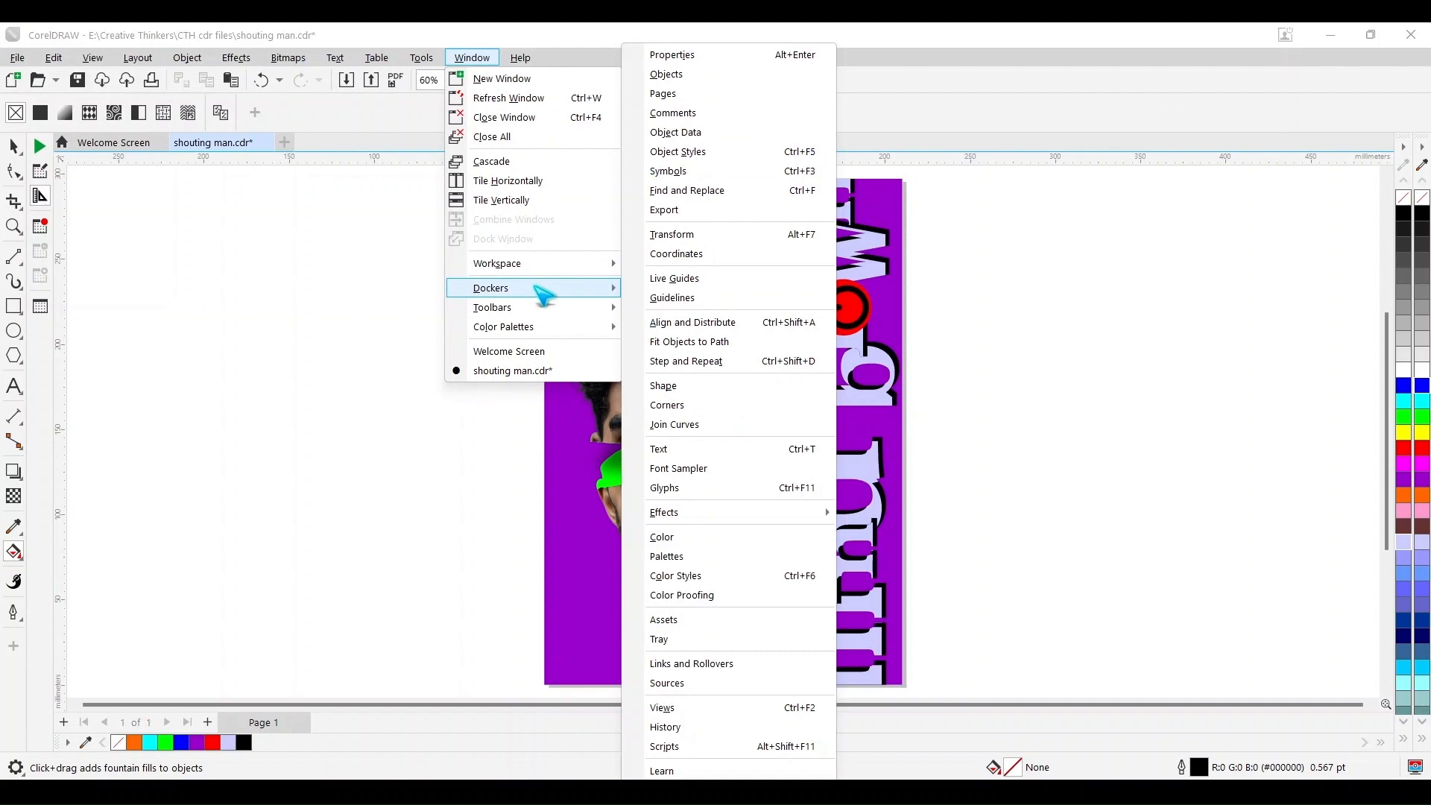
{"action": "left_click", "coordinate": [707, 55]}
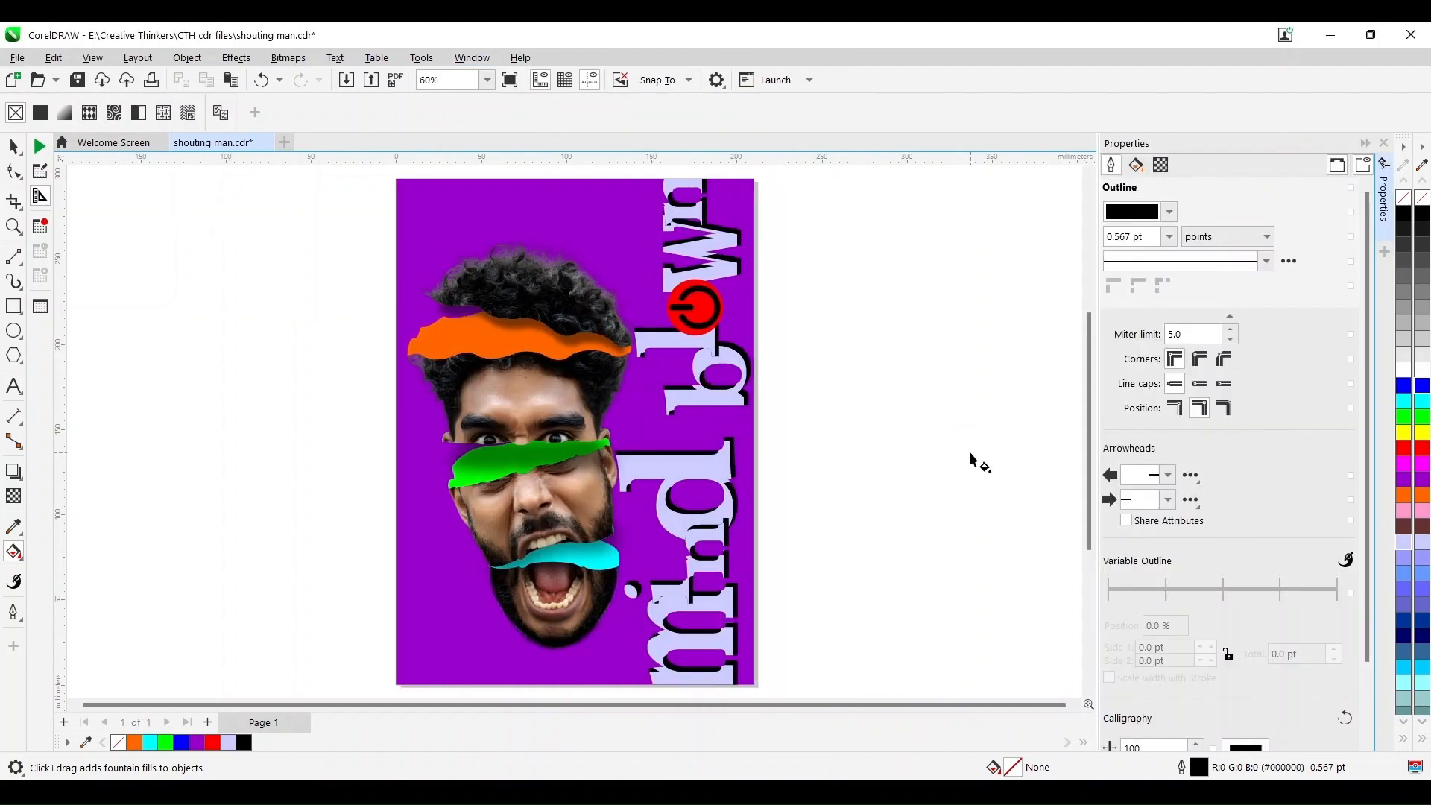
{"action": "left_click", "coordinate": [1137, 165]}
{"action": "left_click", "coordinate": [1191, 213]}
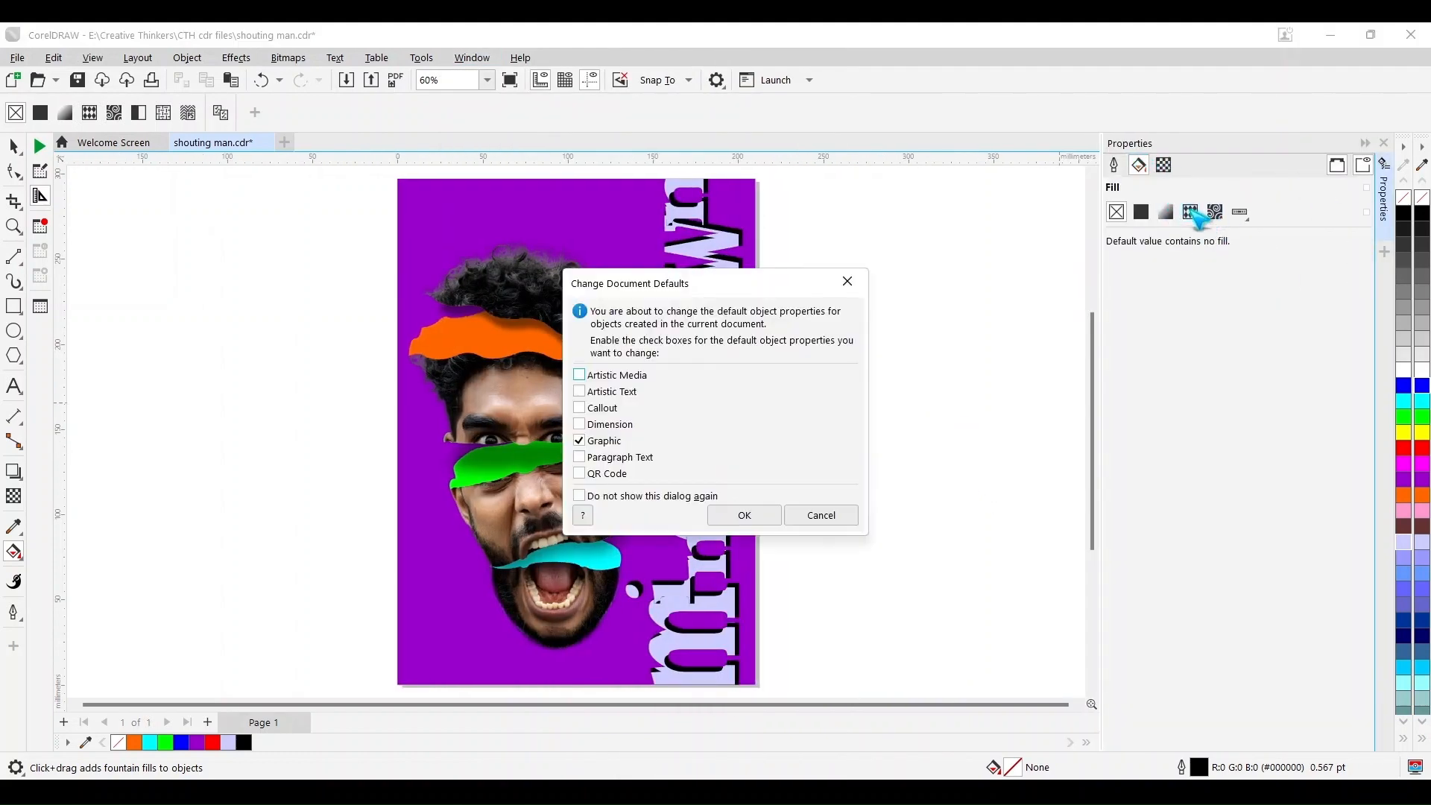
{"action": "left_click", "coordinate": [834, 511]}
Step: Fill the purple background rectangle with the red brick bitmap pattern, Bitmap Pattern 021
{"action": "left_click", "coordinate": [589, 222]}
{"action": "left_click", "coordinate": [14, 147]}
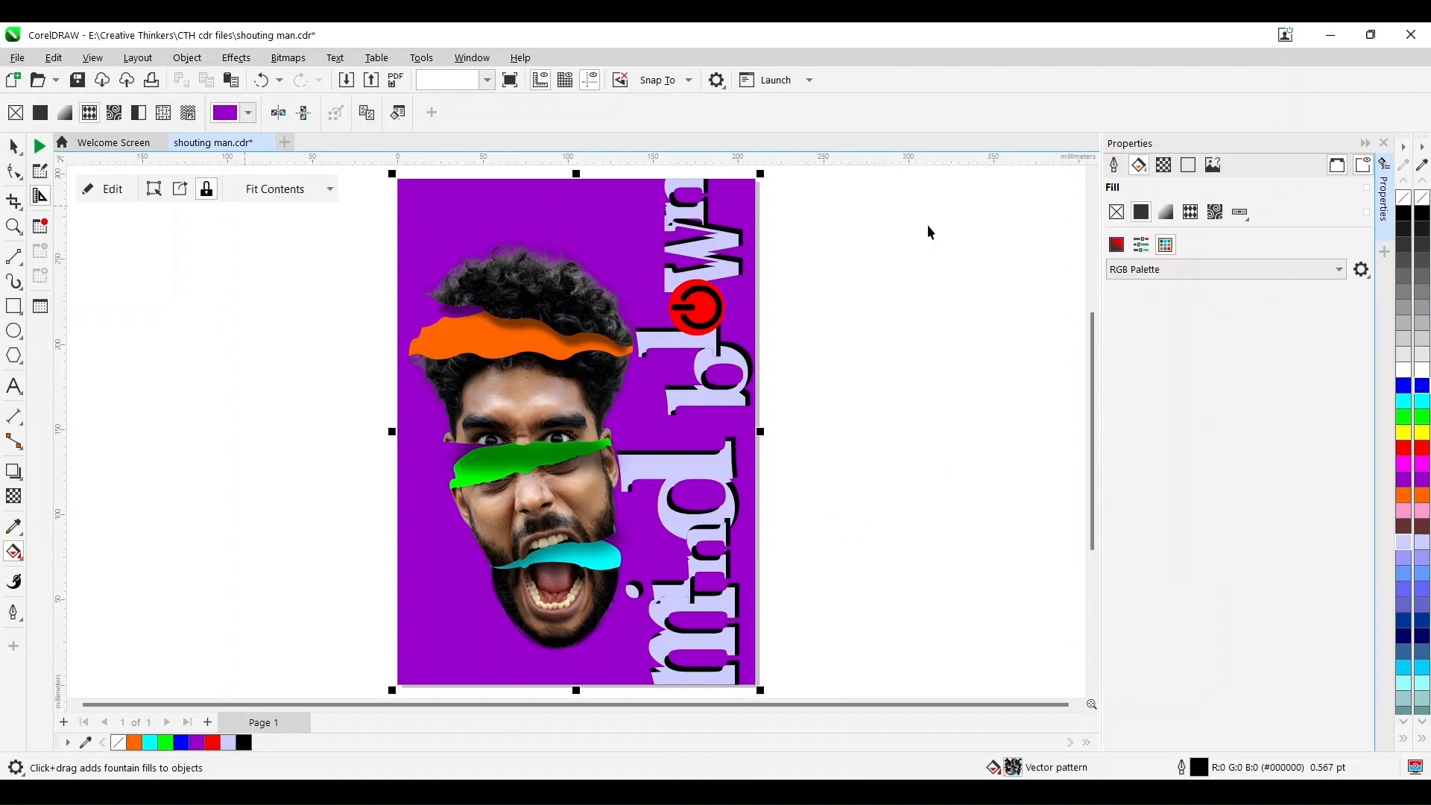
{"action": "left_click", "coordinate": [1191, 213]}
{"action": "left_click", "coordinate": [1180, 290]}
{"action": "left_click", "coordinate": [1153, 445]}
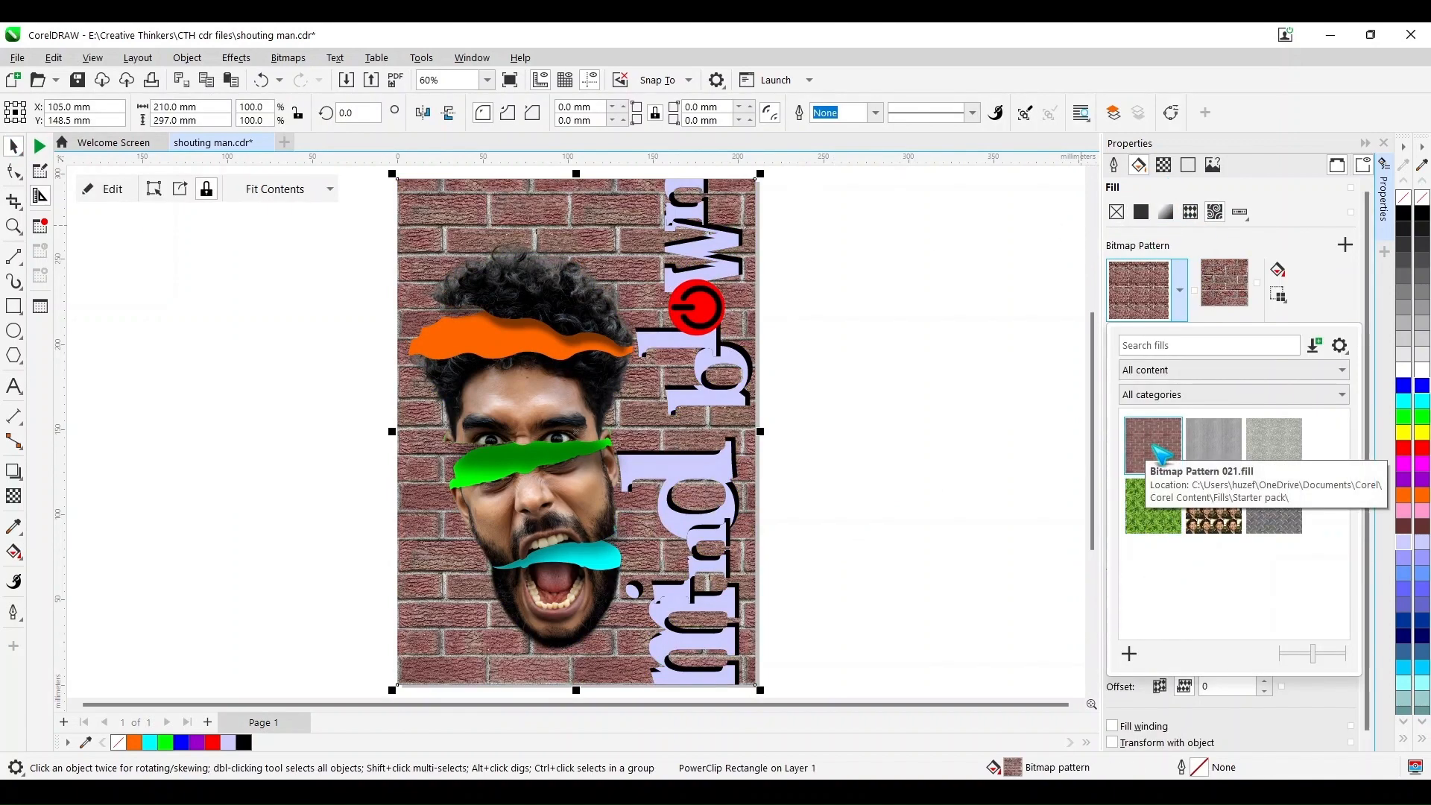
{"action": "left_click", "coordinate": [896, 491]}
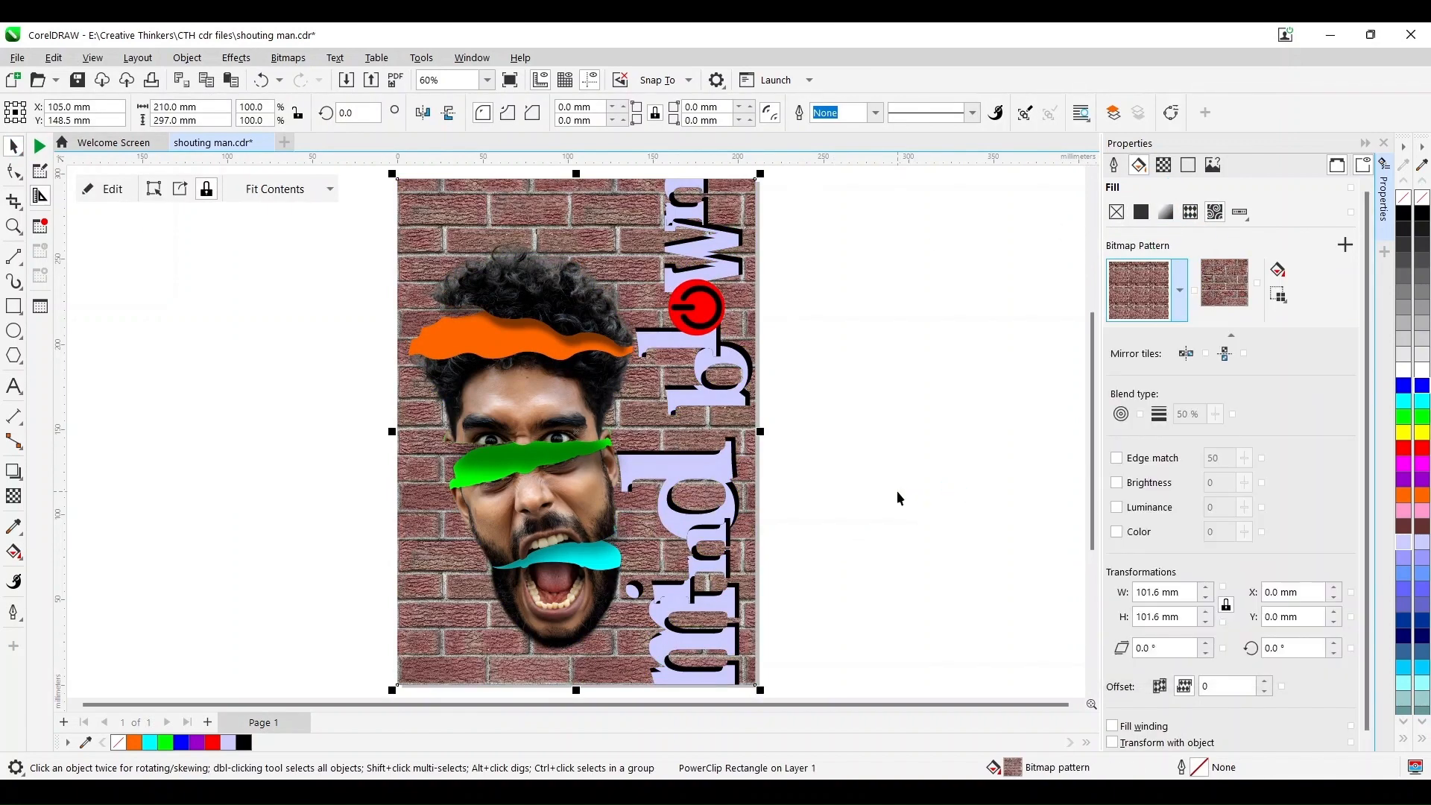
{"action": "left_click", "coordinate": [897, 490]}
{"action": "left_click", "coordinate": [1215, 214]}
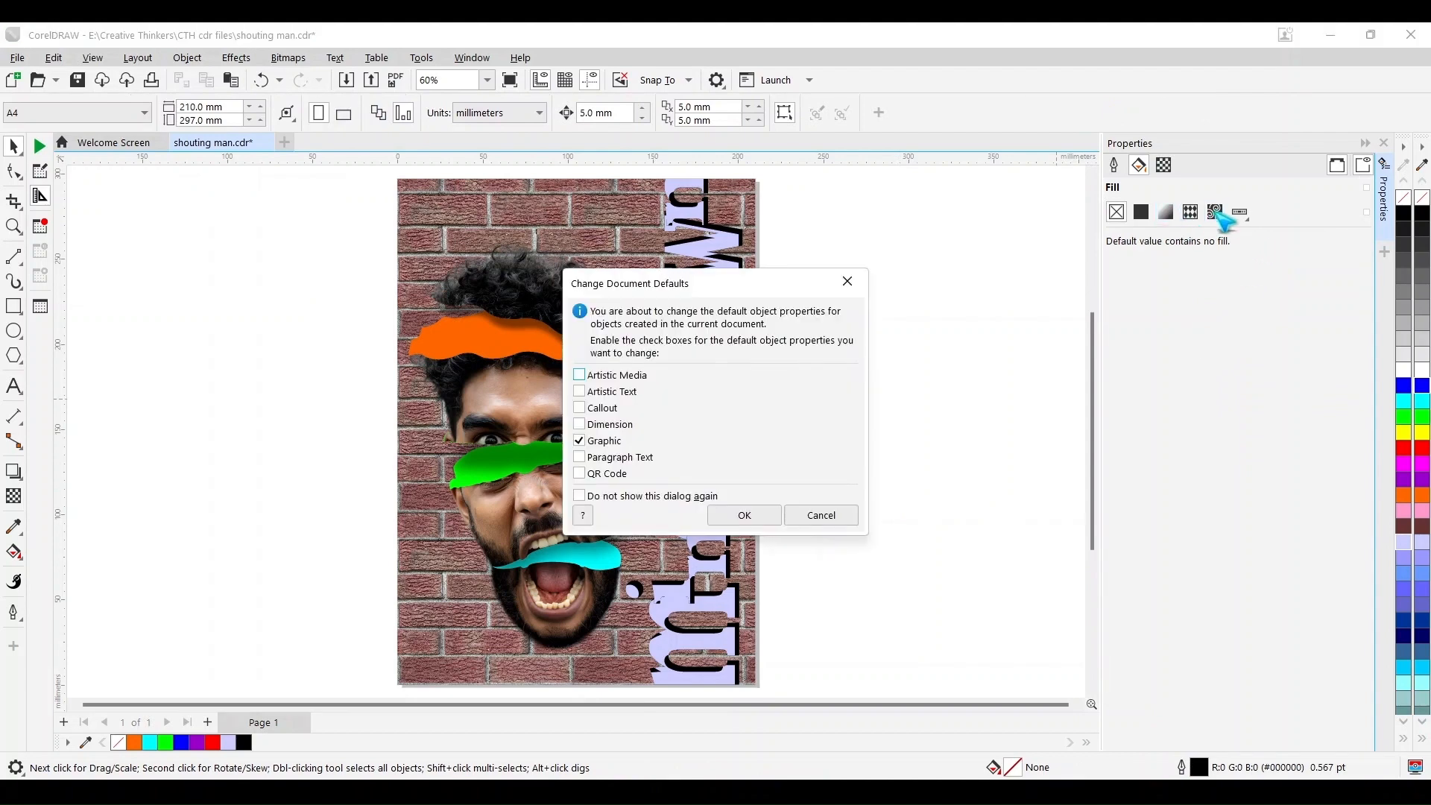
{"action": "left_click", "coordinate": [826, 515]}
Step: Apply a uniform transparency of 50 to the brick background rectangle and collapse the object Properties settings
{"action": "left_click", "coordinate": [454, 621]}
{"action": "left_click", "coordinate": [412, 675]}
{"action": "left_click", "coordinate": [13, 496]}
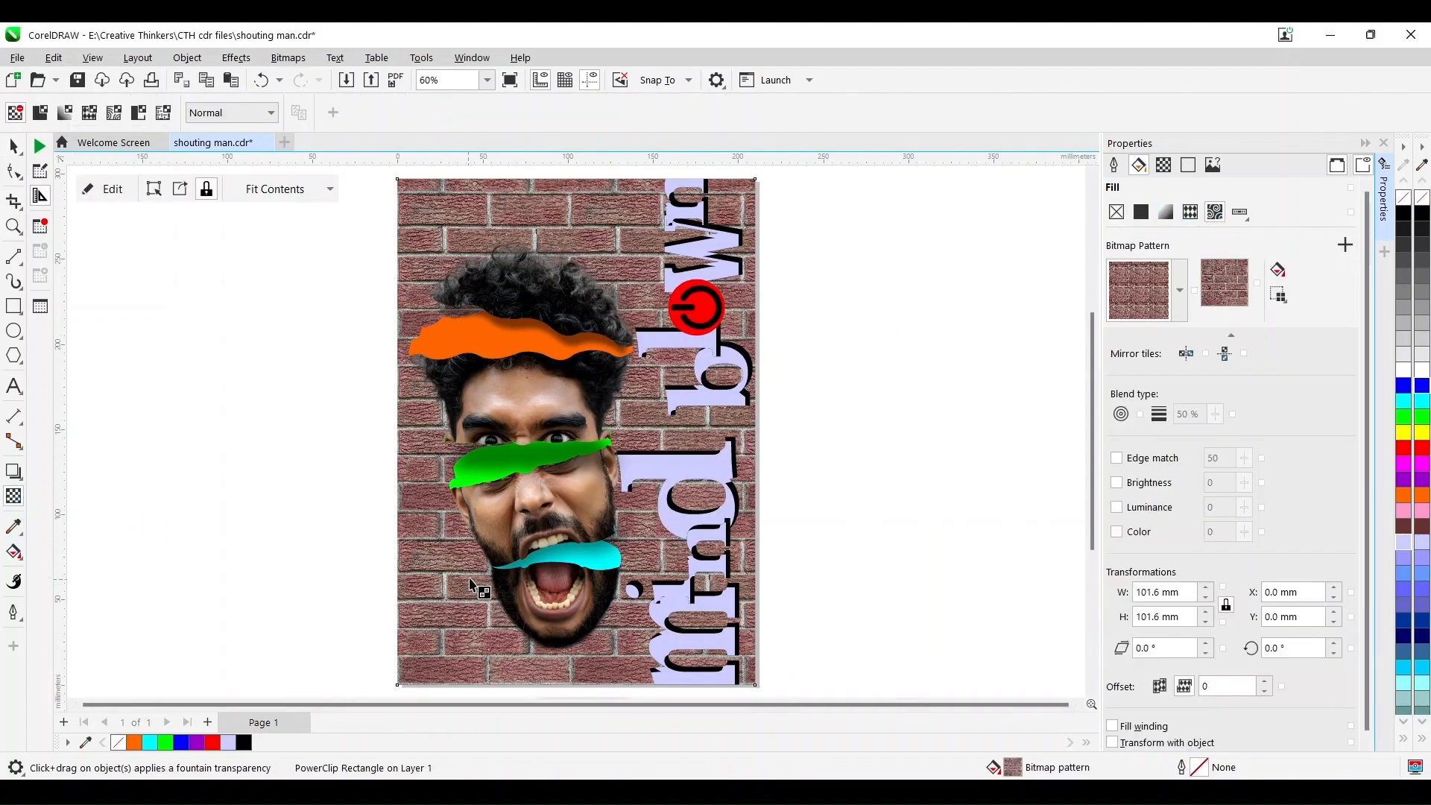
{"action": "left_click", "coordinate": [41, 112]}
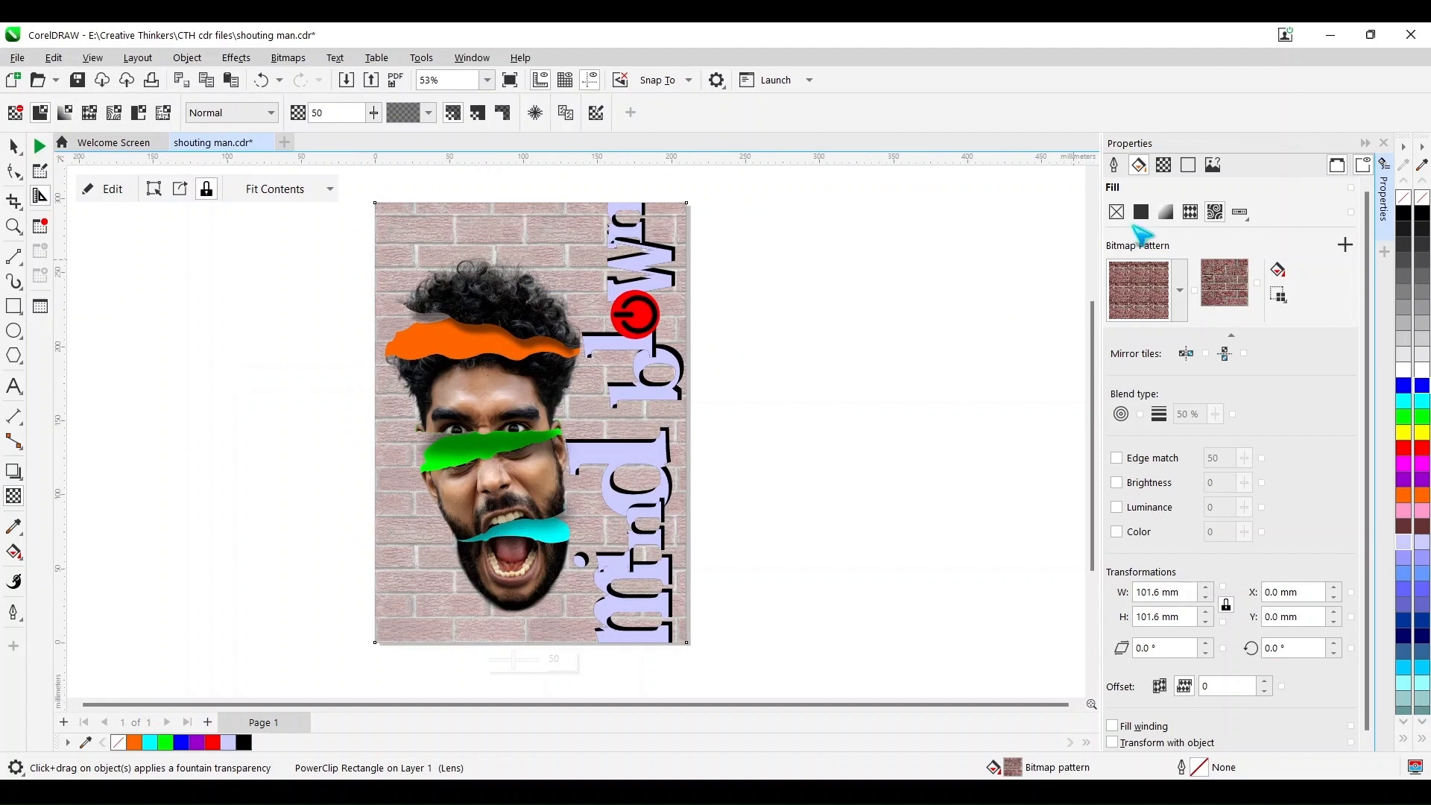
{"action": "left_click", "coordinate": [1365, 142]}
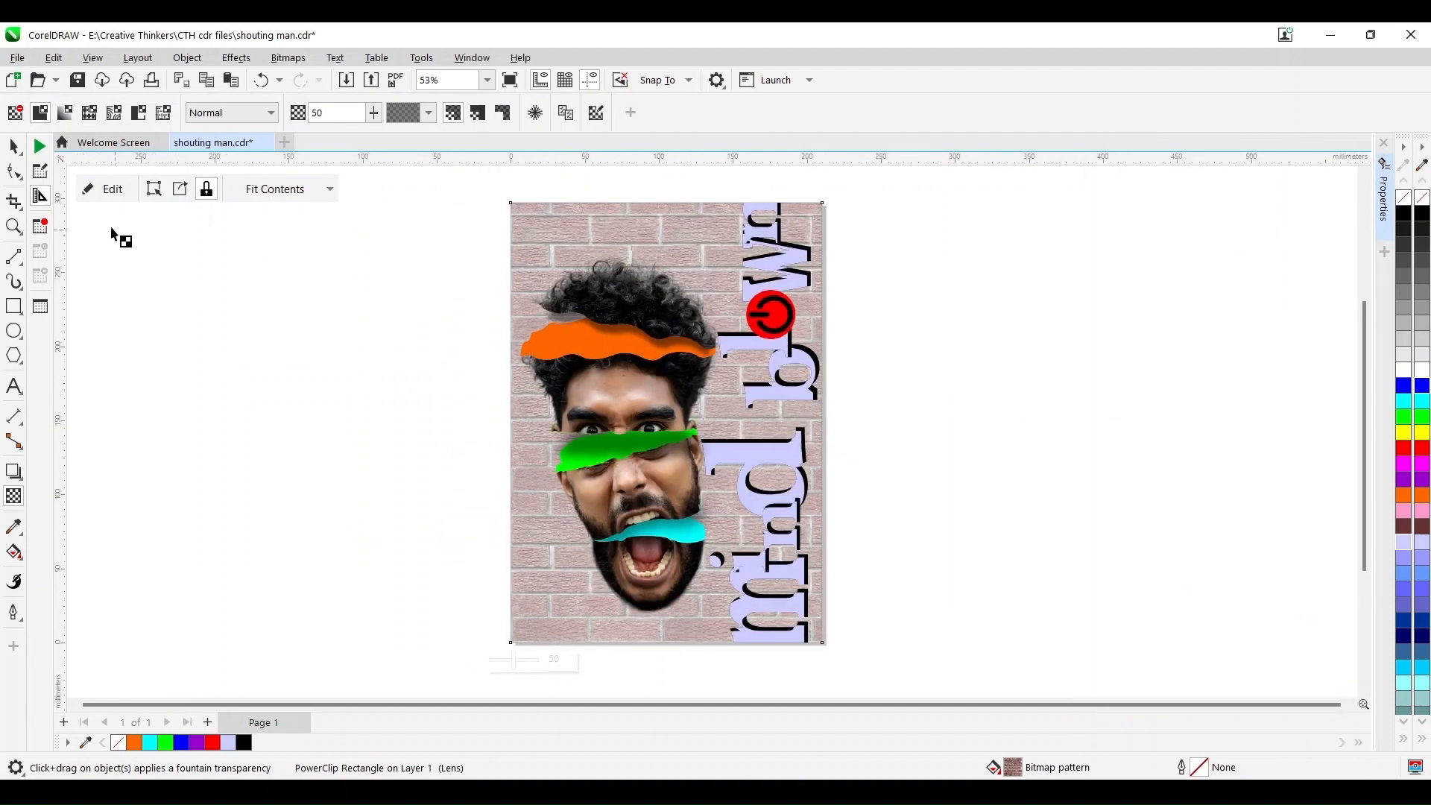
{"action": "key", "text": "space"}
{"action": "left_click", "coordinate": [251, 236]}
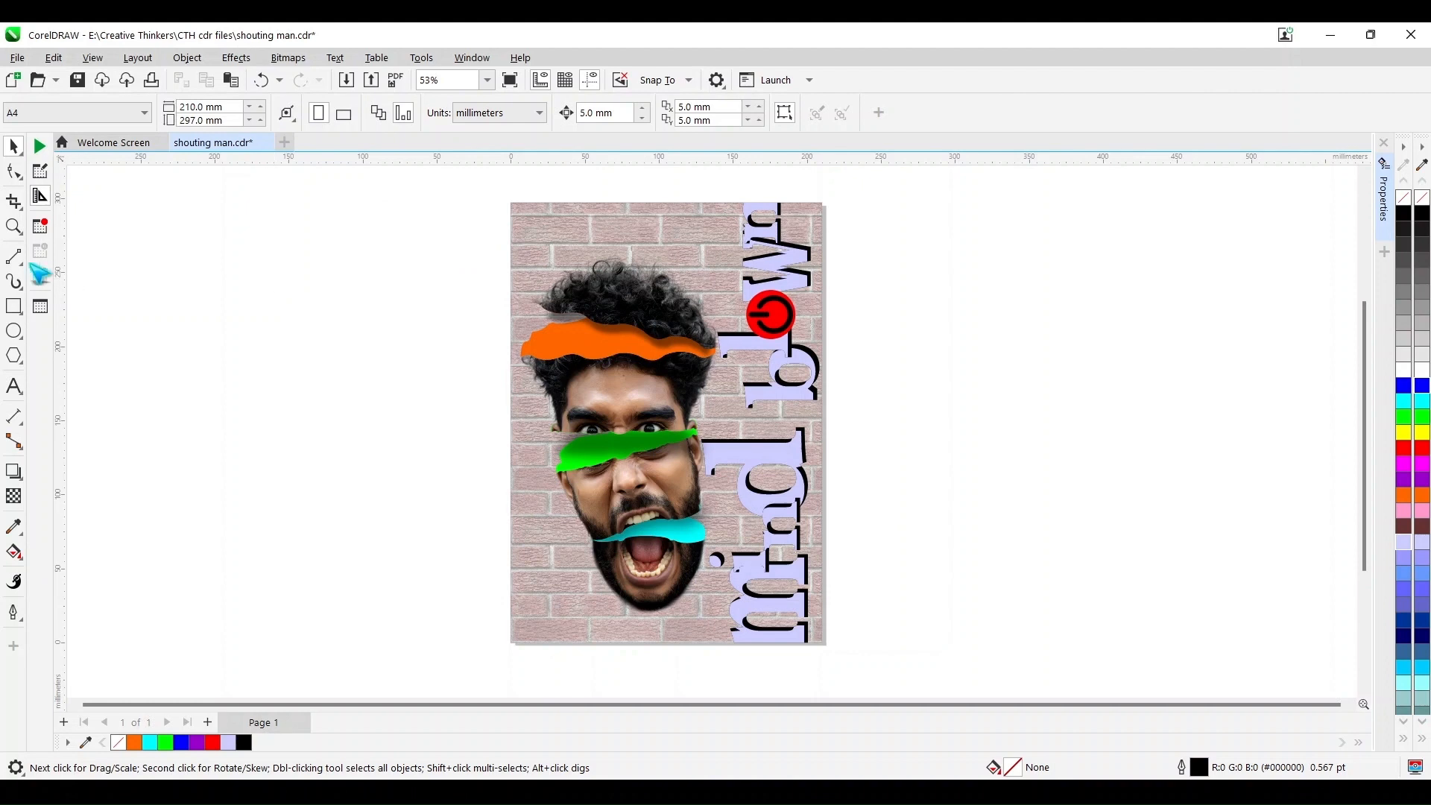
{"action": "left_click", "coordinate": [13, 225]}
{"action": "left_click_drag", "start_coordinate": [502, 192], "coordinate": [831, 674]}
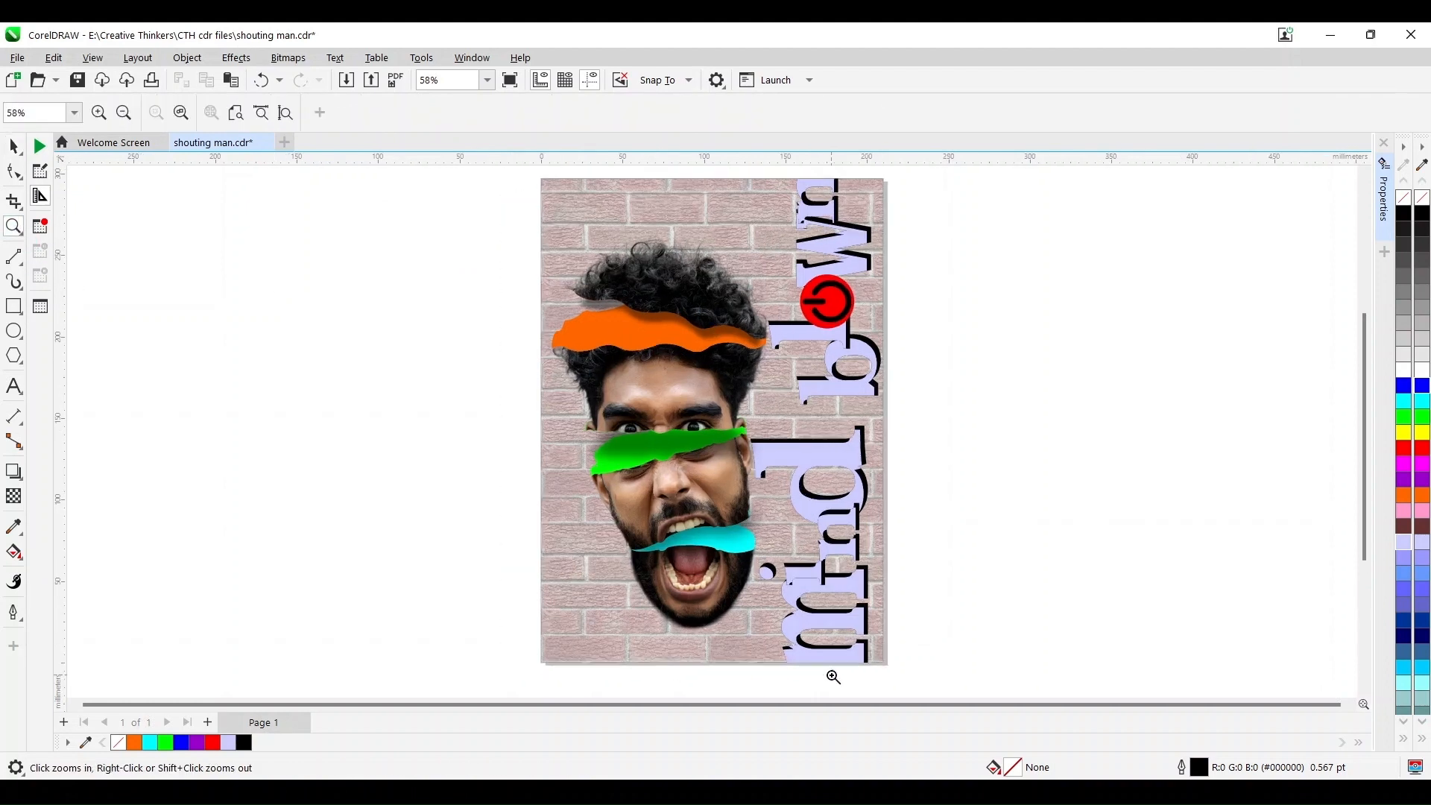